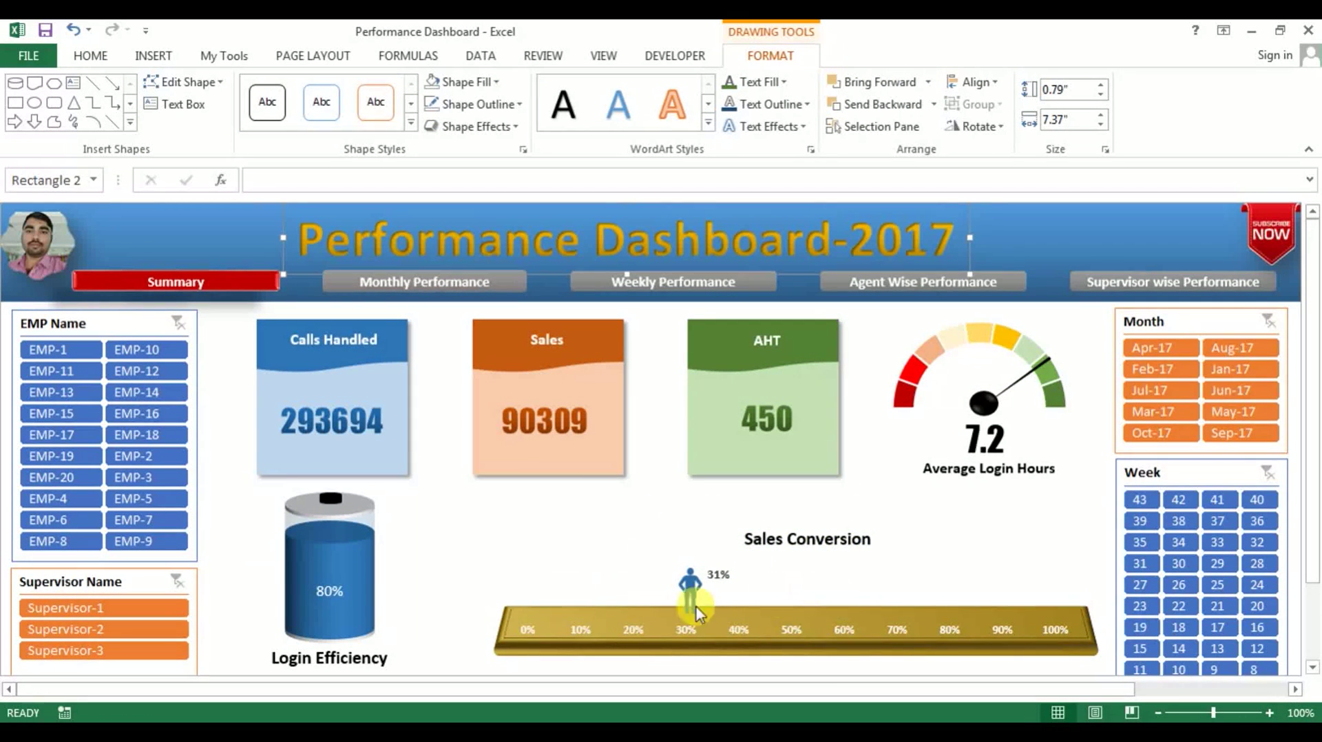
Compare the finished Performance Dashboard workbook with the Summary sheet in Book3.
key("alt+Tab")
left_click(527, 559)
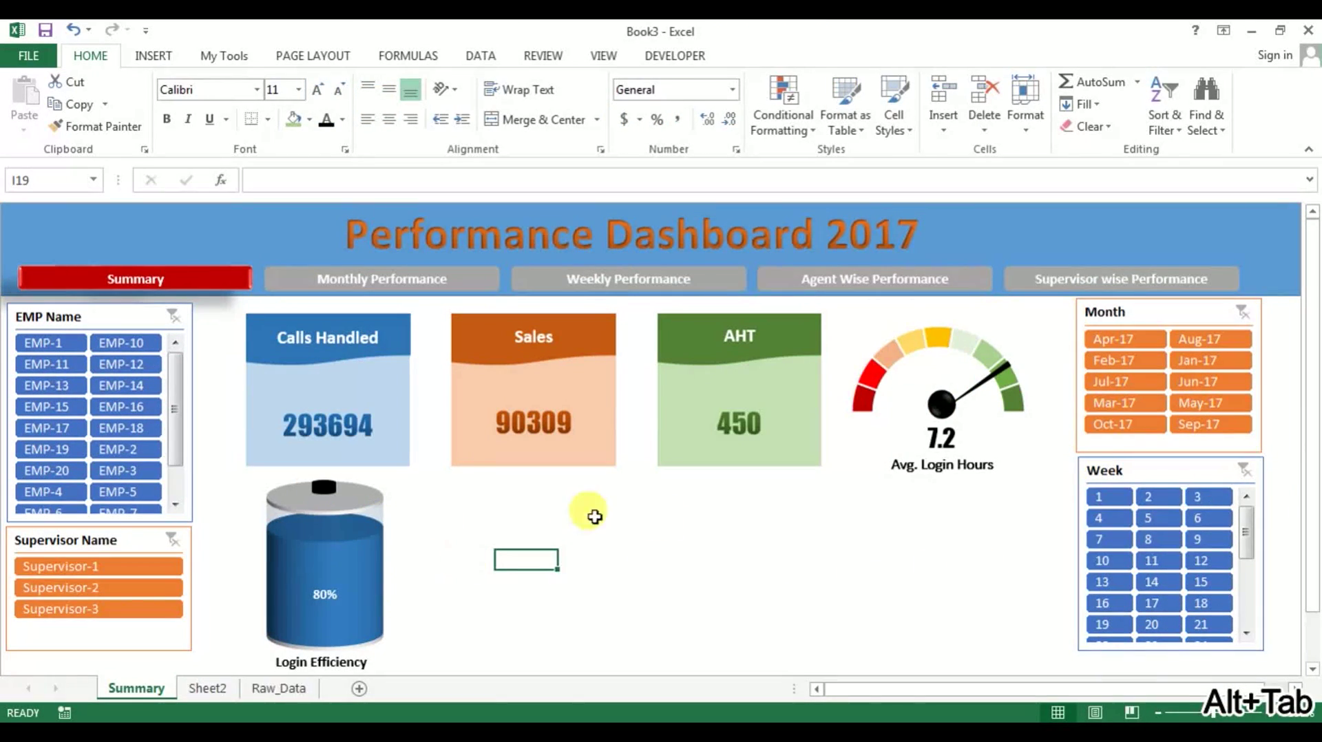
key("alt+Tab")
left_click(460, 284)
left_click(585, 283)
left_click(379, 286)
left_click(229, 285)
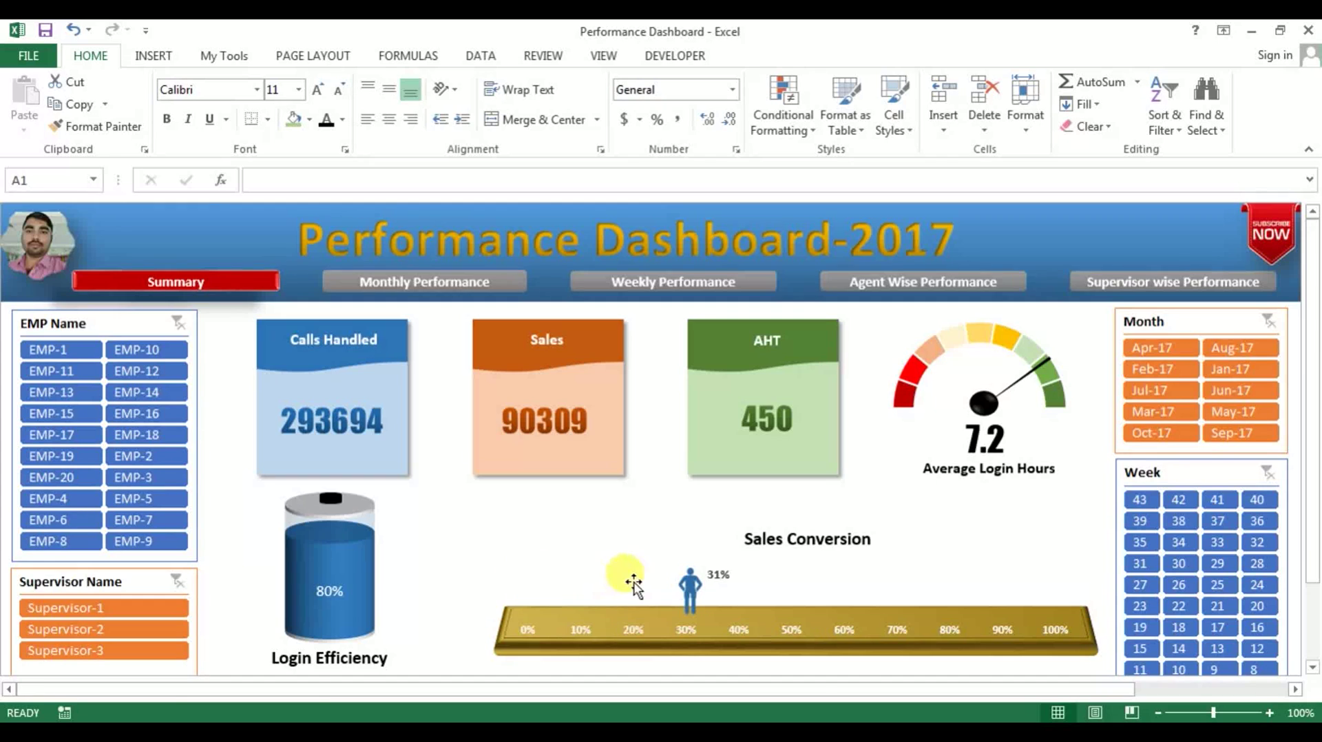
key("alt+Tab")
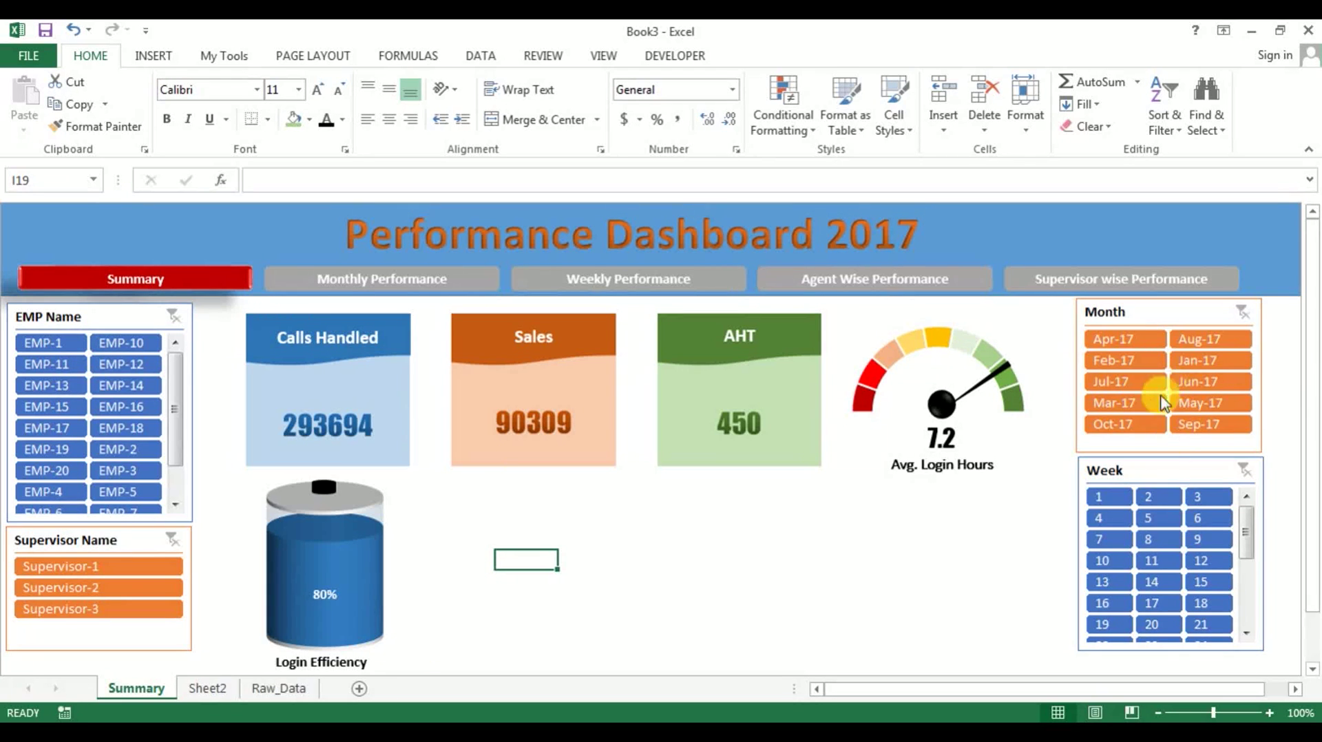
Test the Week slicer on the Summary sheet with weeks 5, 8 and 10, and clear its filter.
left_click(1155, 519)
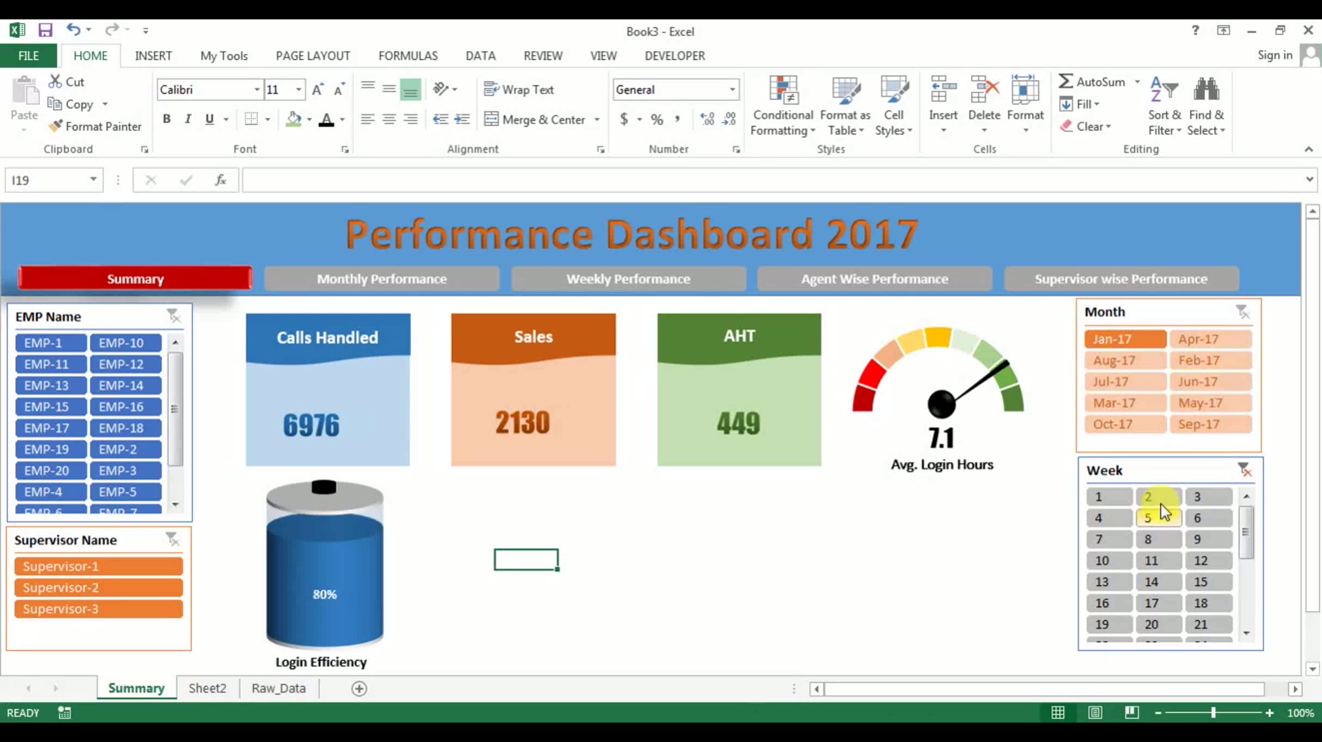
left_click(1148, 539)
left_click(1101, 561)
left_click(1240, 471)
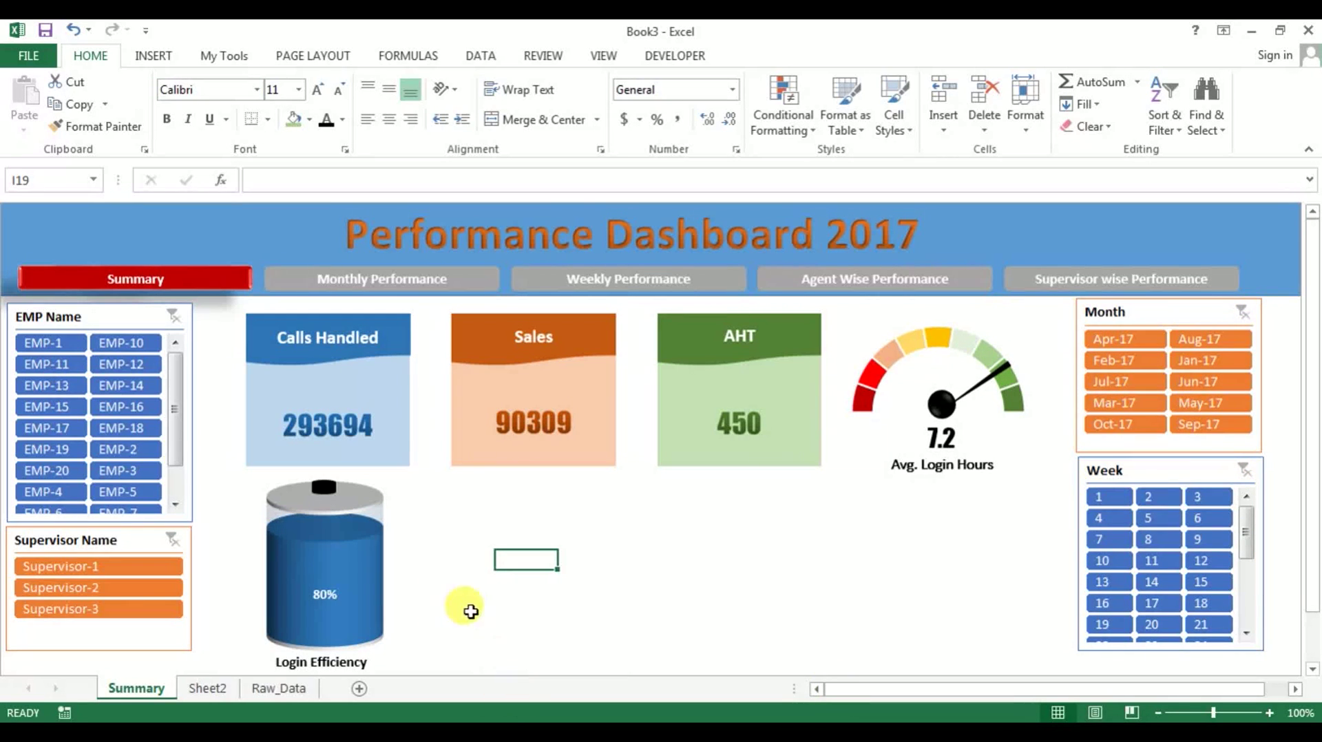
Check the Sales Conversion chart in the finished dashboard and inspect the Sale Conversion formula in J8 on Book3's Sheet2.
key("alt+Tab")
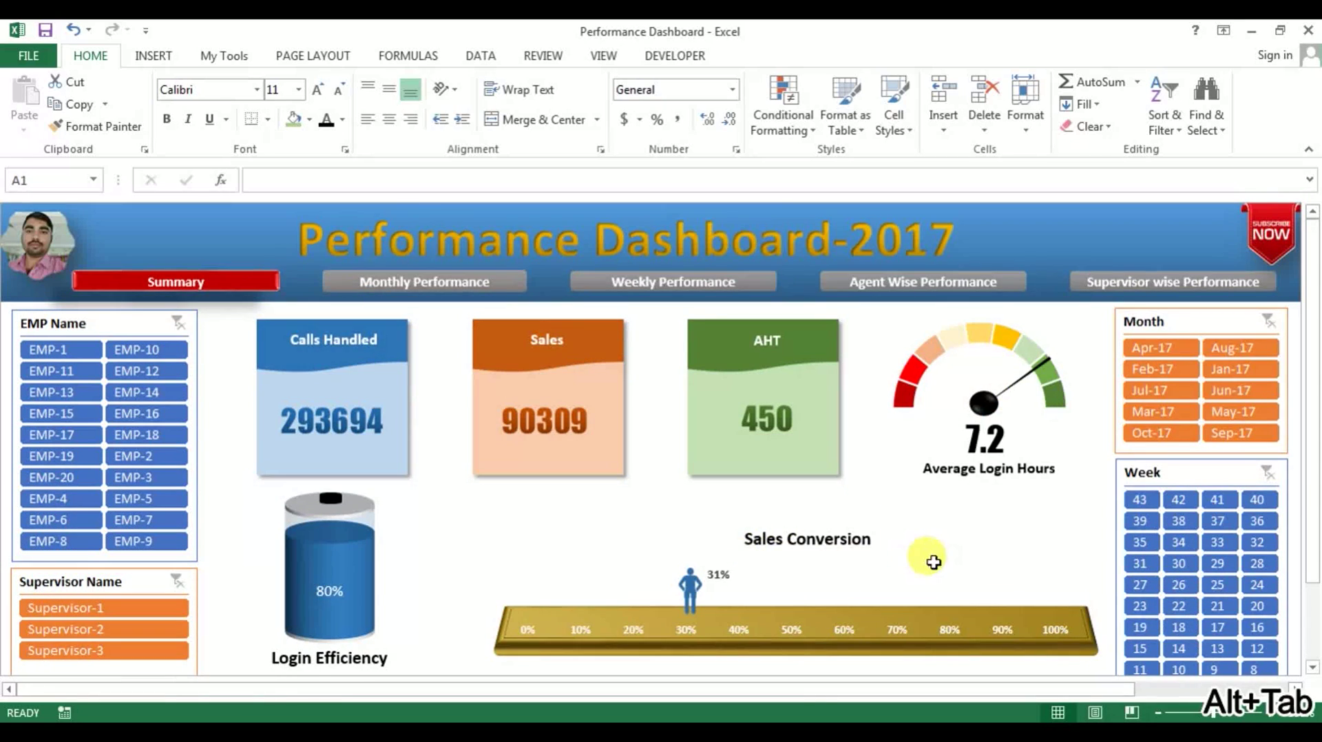
key("alt+Tab")
key("Down")
key("Right")
left_click(209, 688)
left_click(782, 544)
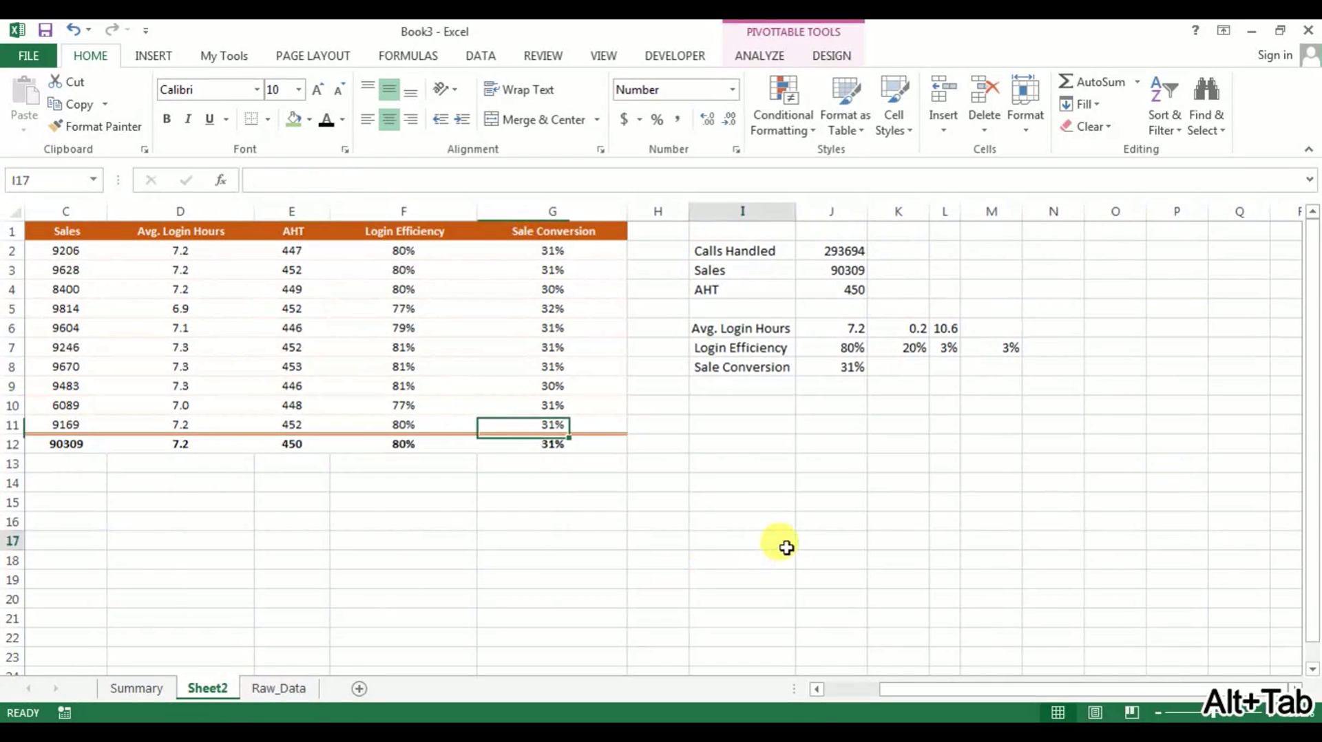
left_click(854, 369)
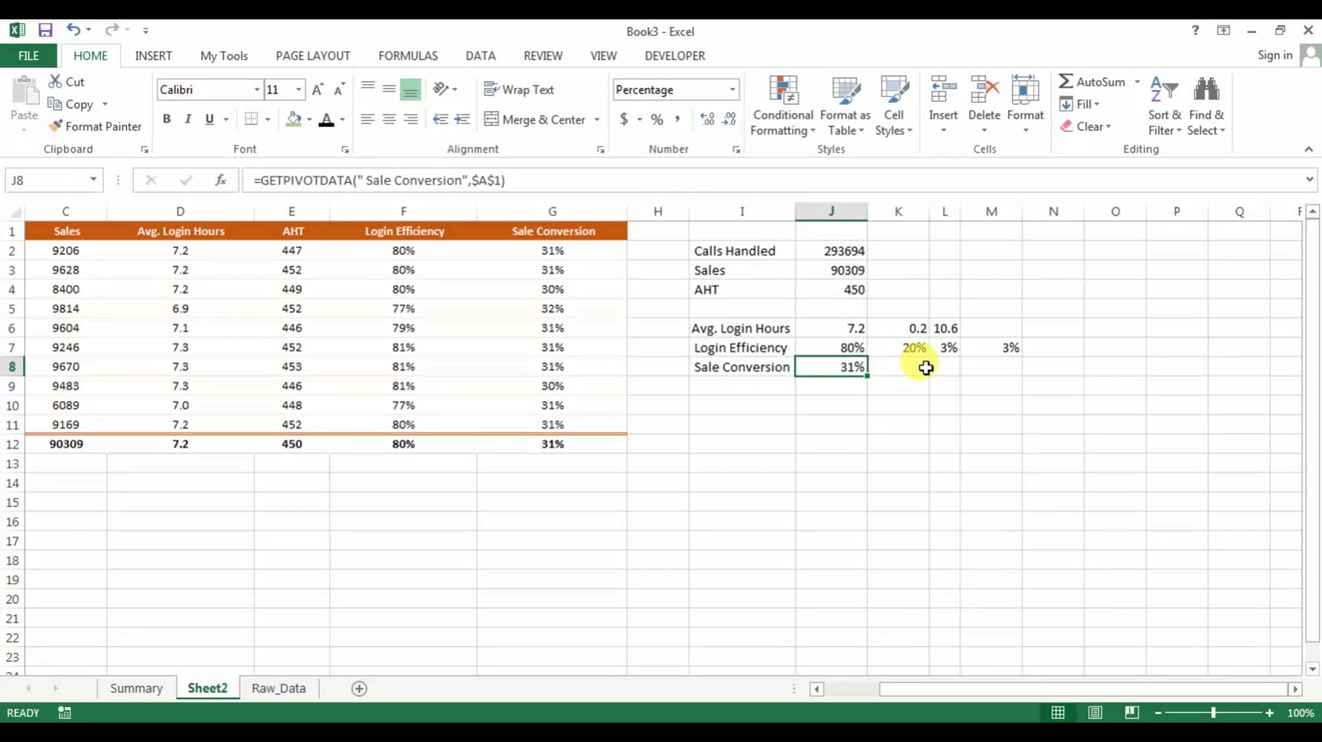
Enter 5% in cell L8 of the Sale Conversion row.
left_click(903, 366)
type("=")
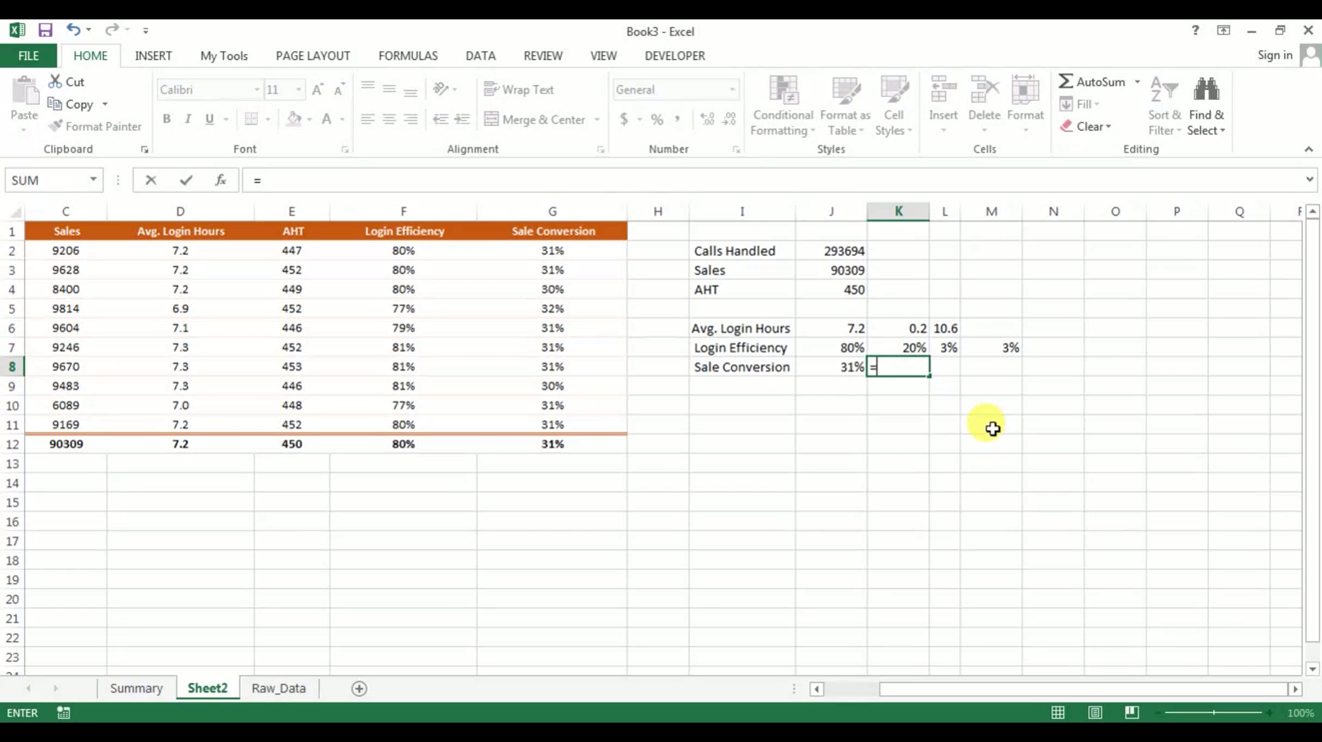
key("Right")
type("5")
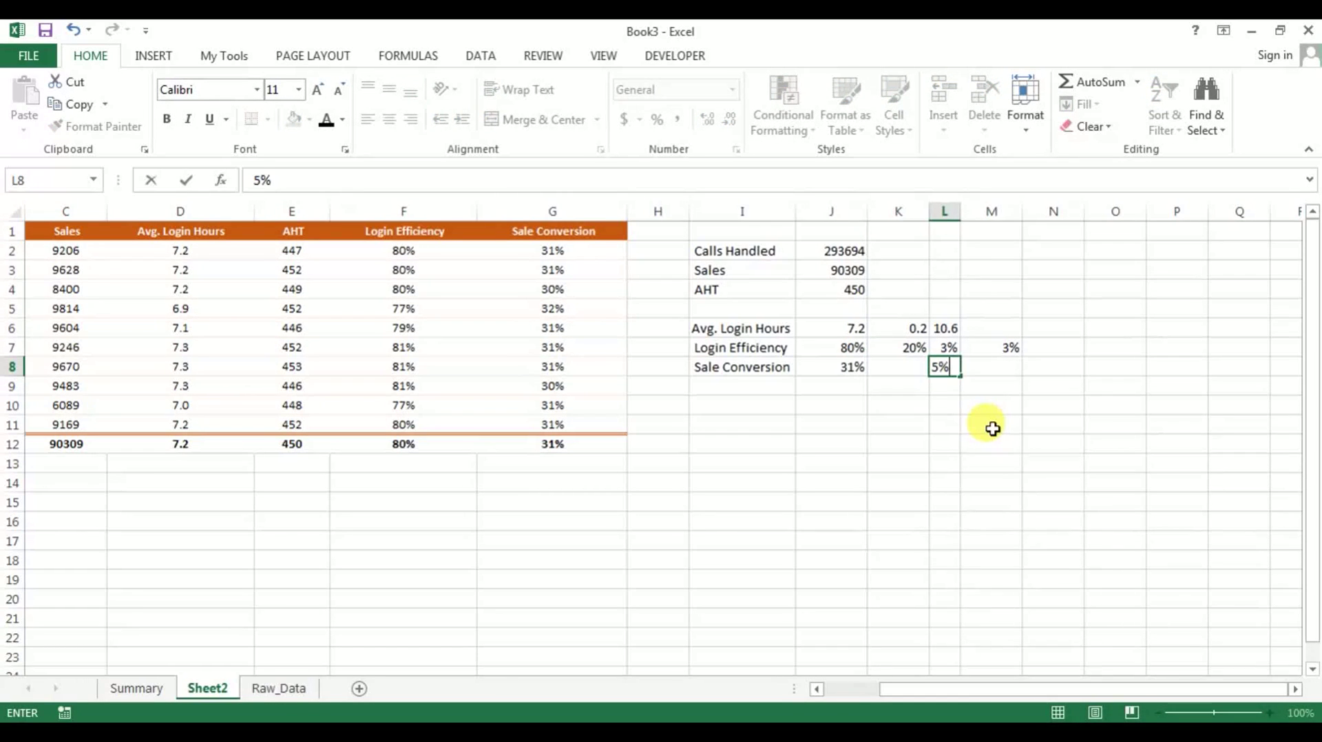
key("Return")
Enter the formula =J8-2.5% in cell K8 of the Sale Conversion row.
key("Up")
key("Left")
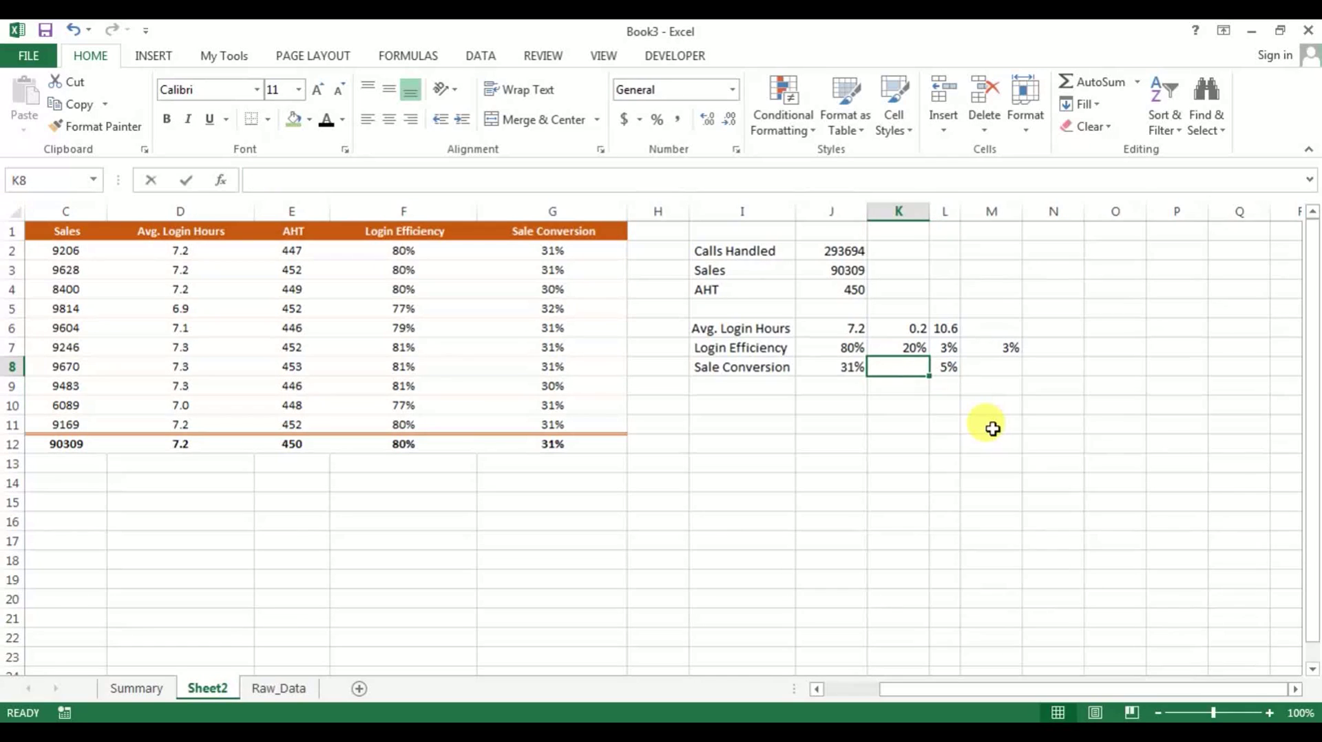
type("=")
key("Left")
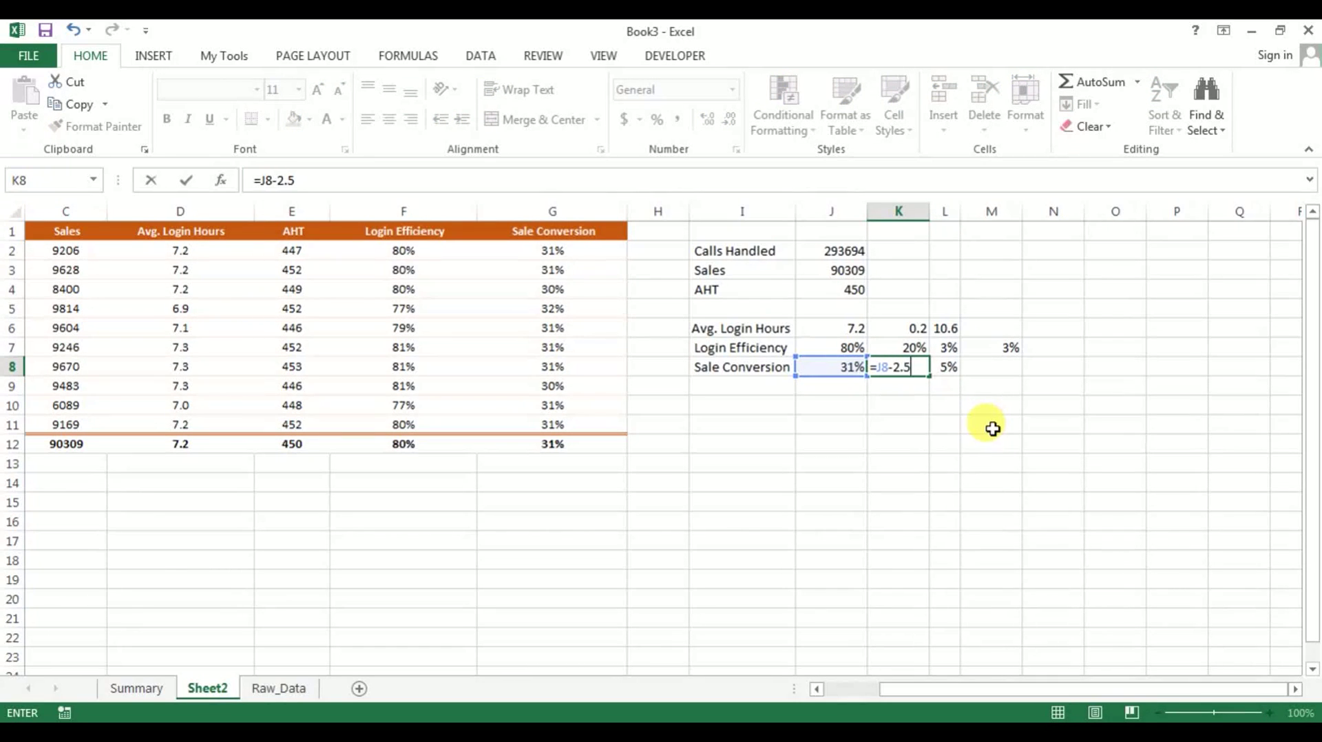
type("-2.5%")
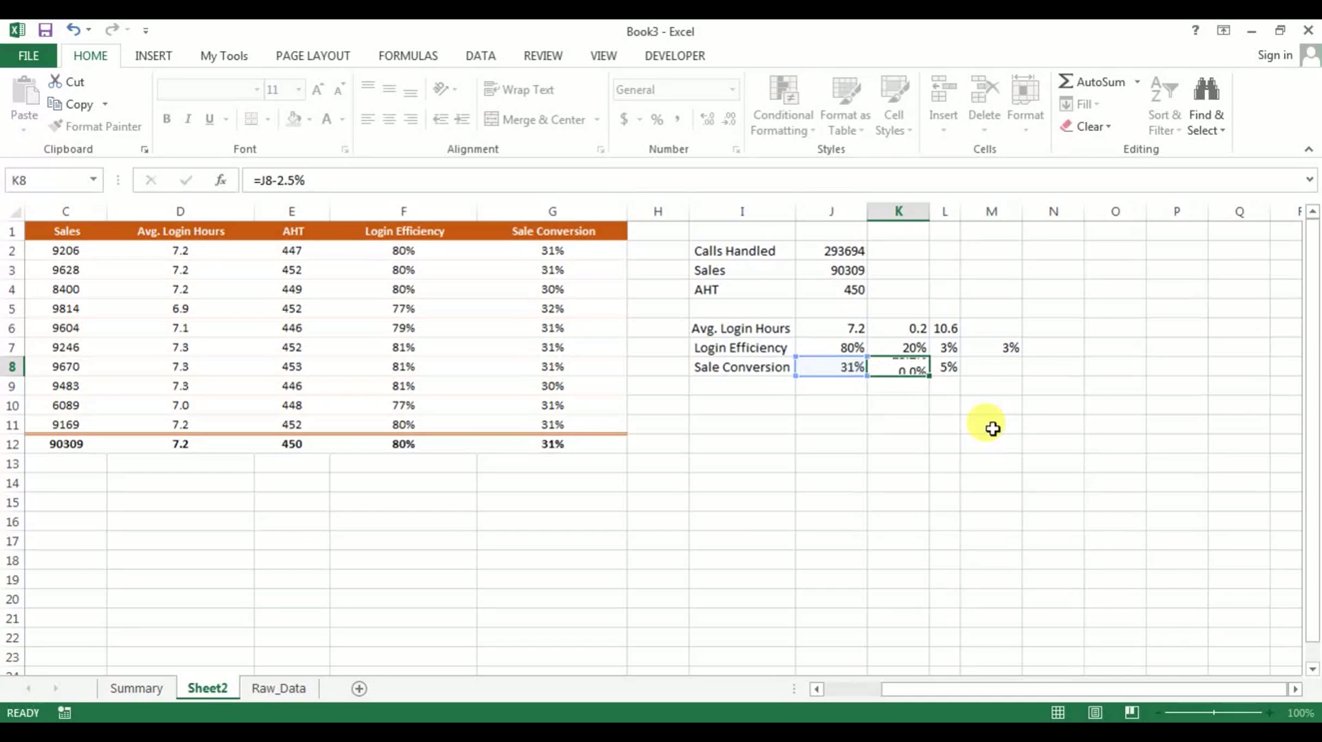
key("Return")
key("Up")
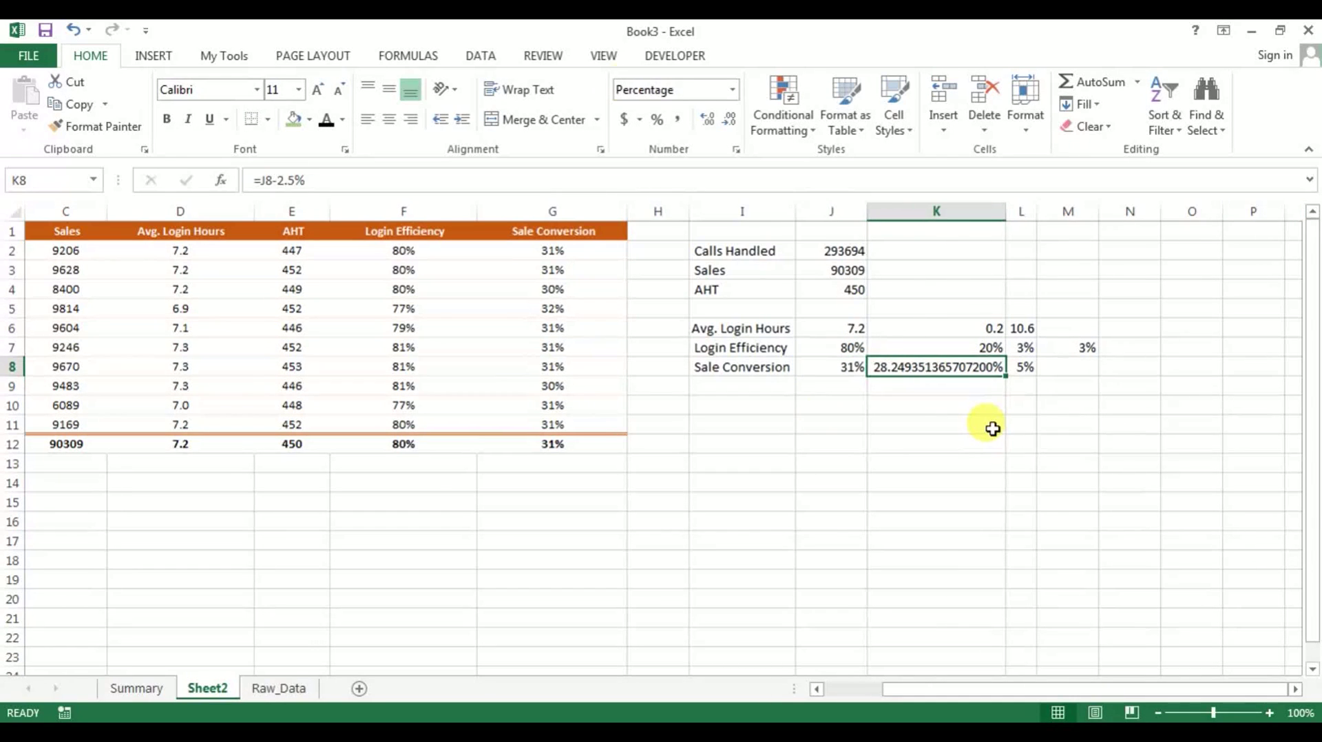
Copy the percentage format of J8 to K8 with Format Painter and autofit column K.
left_click(970, 343)
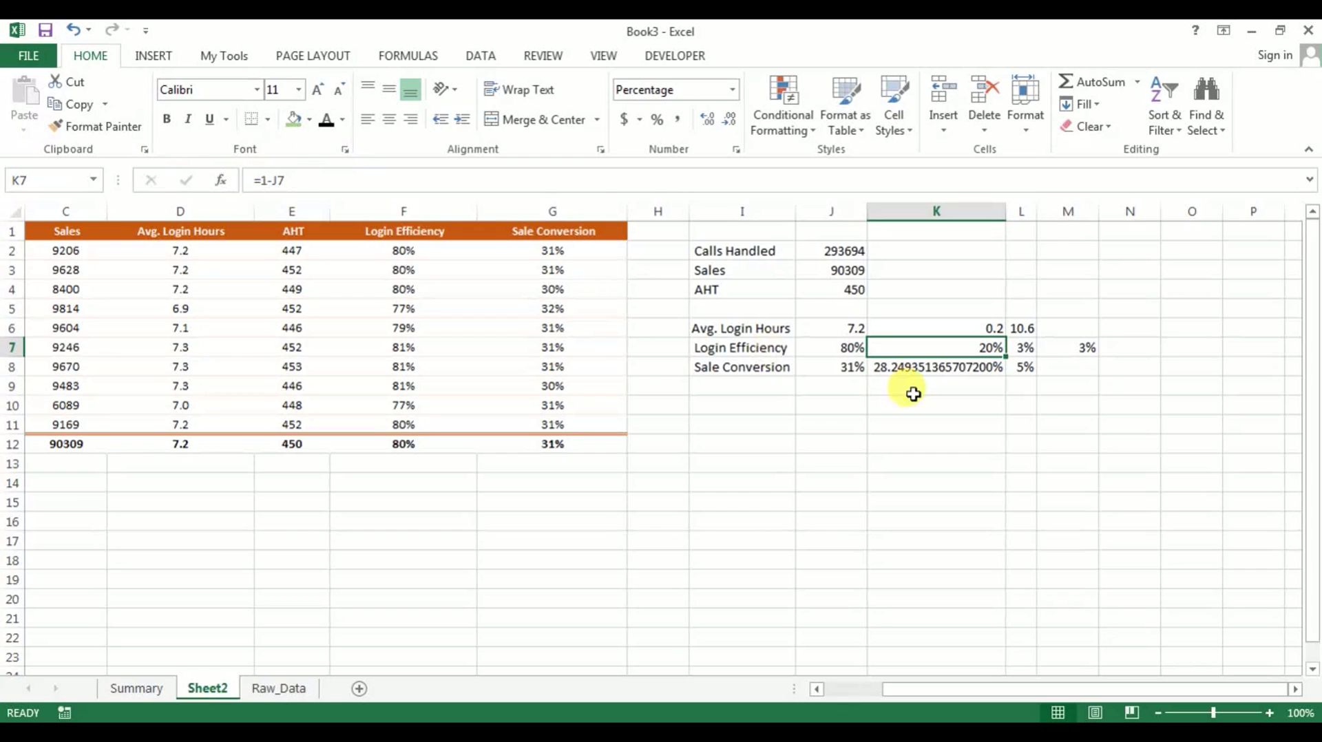
left_click(854, 365)
left_click(110, 128)
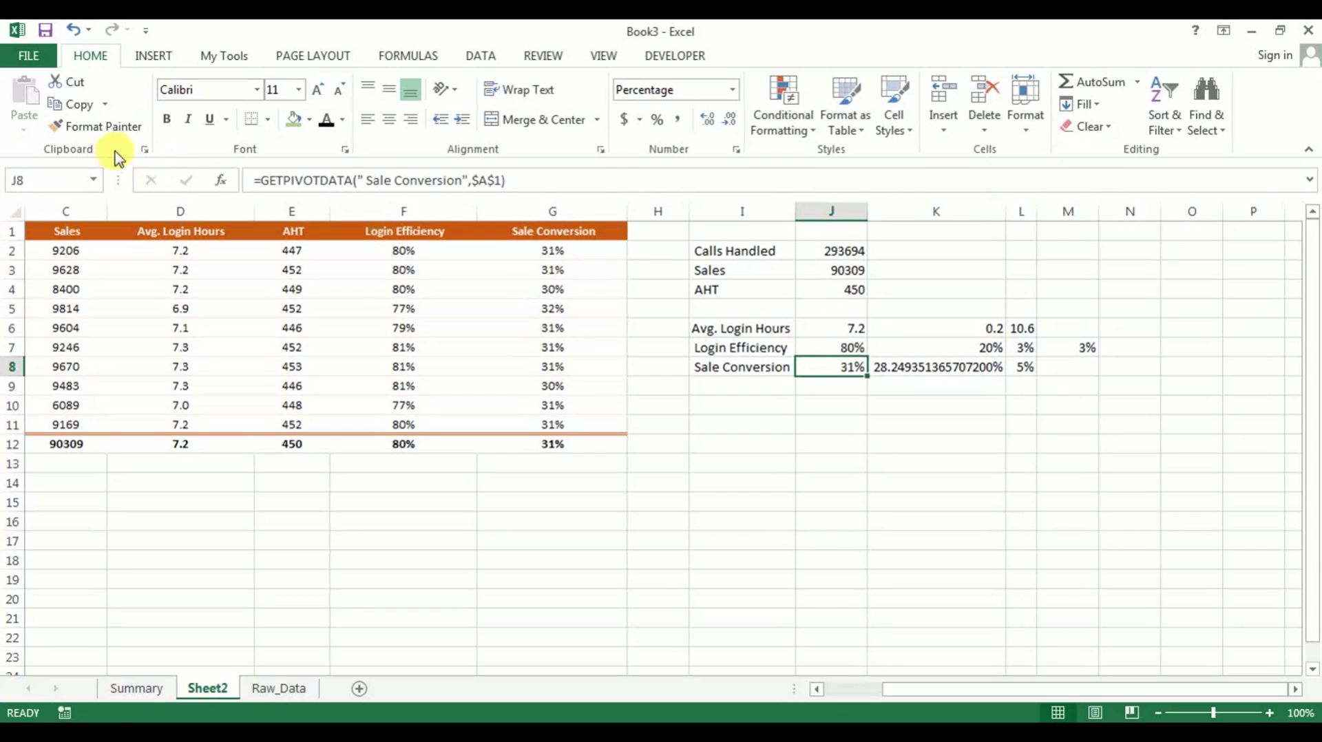
left_click(950, 366)
double_click(1007, 210)
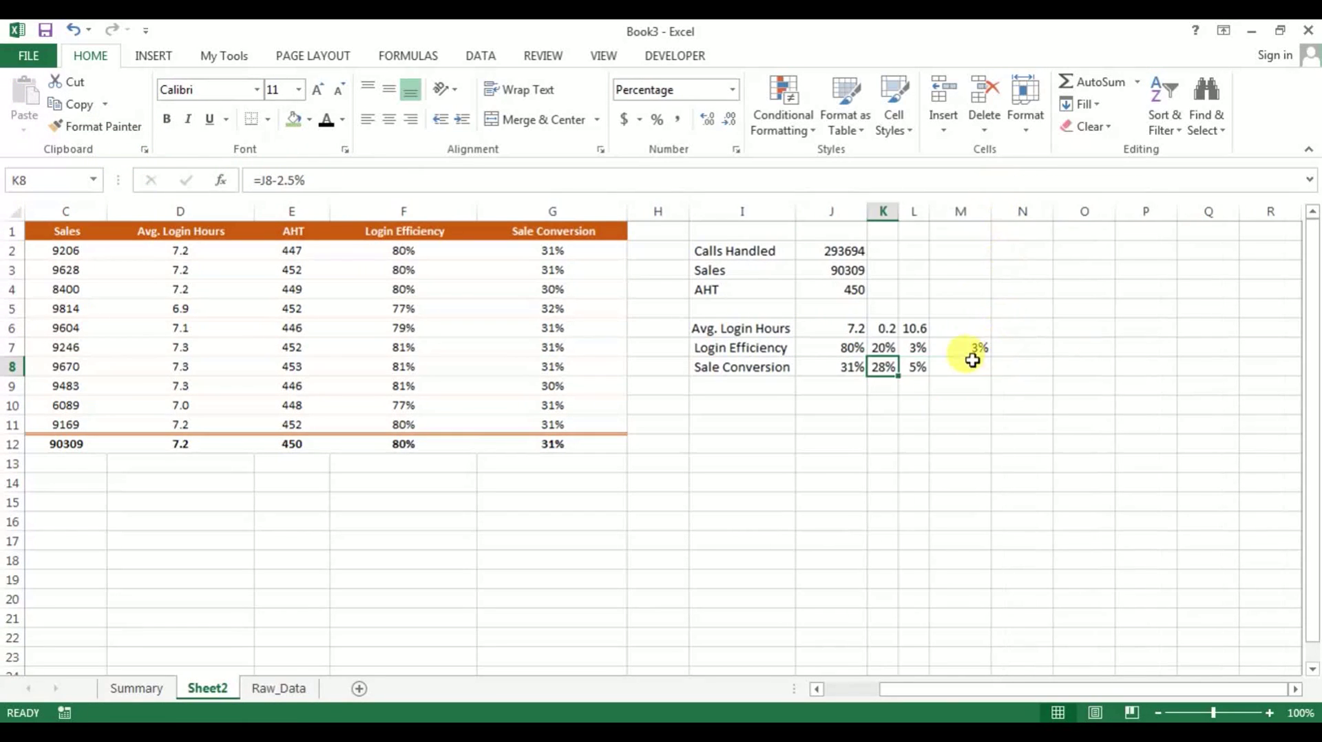
Enter the formula =1-J8 in cell M8 of the Sale Conversion row.
left_click(976, 365)
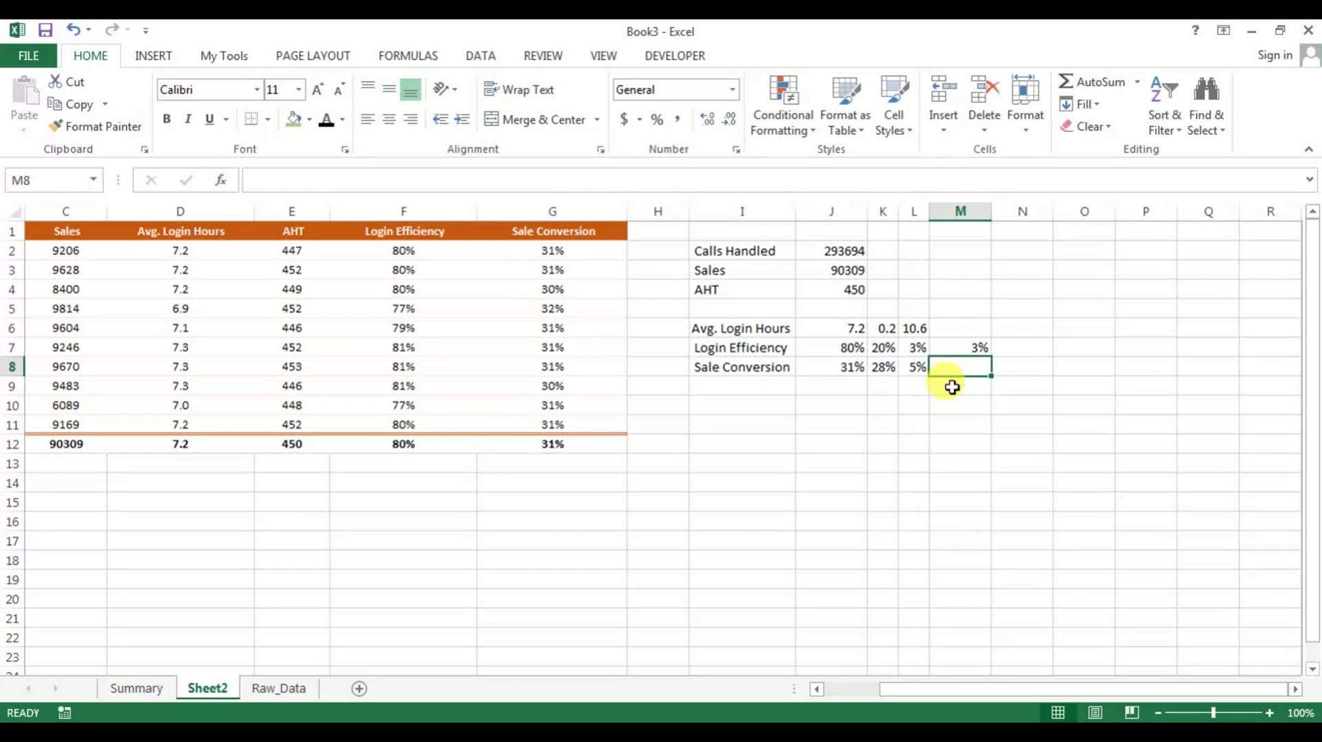
type("=1-")
left_click(857, 367)
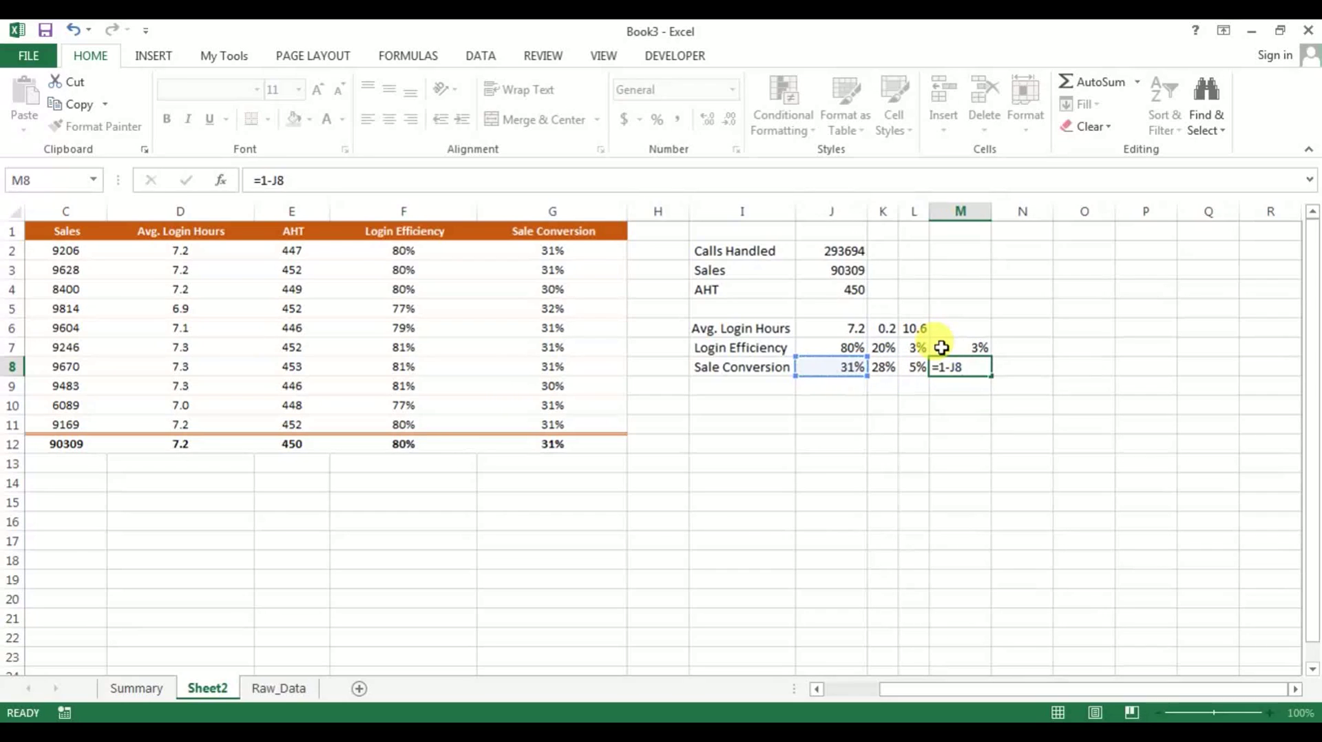
key("Return")
Insert a 2-D stacked bar chart from the Sale Conversion cells K8:M8.
left_click_drag(883, 367, 979, 365)
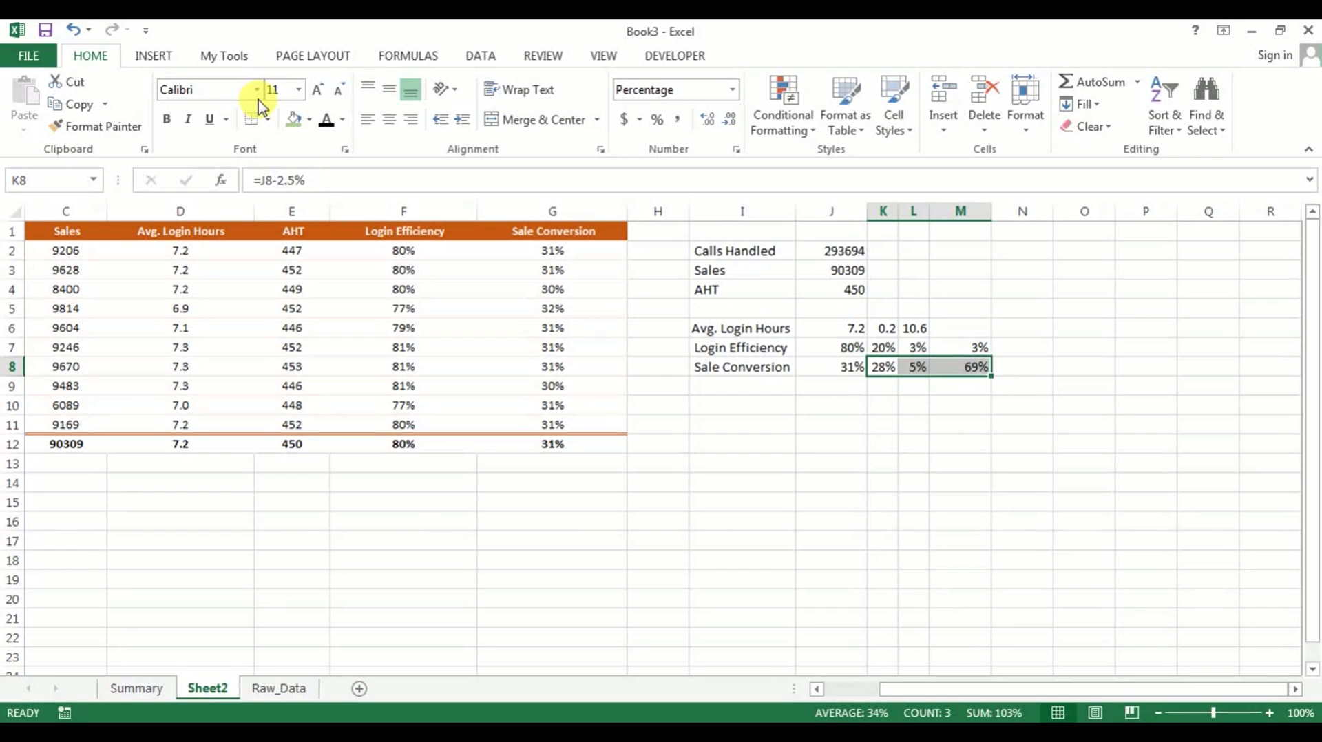
left_click(153, 56)
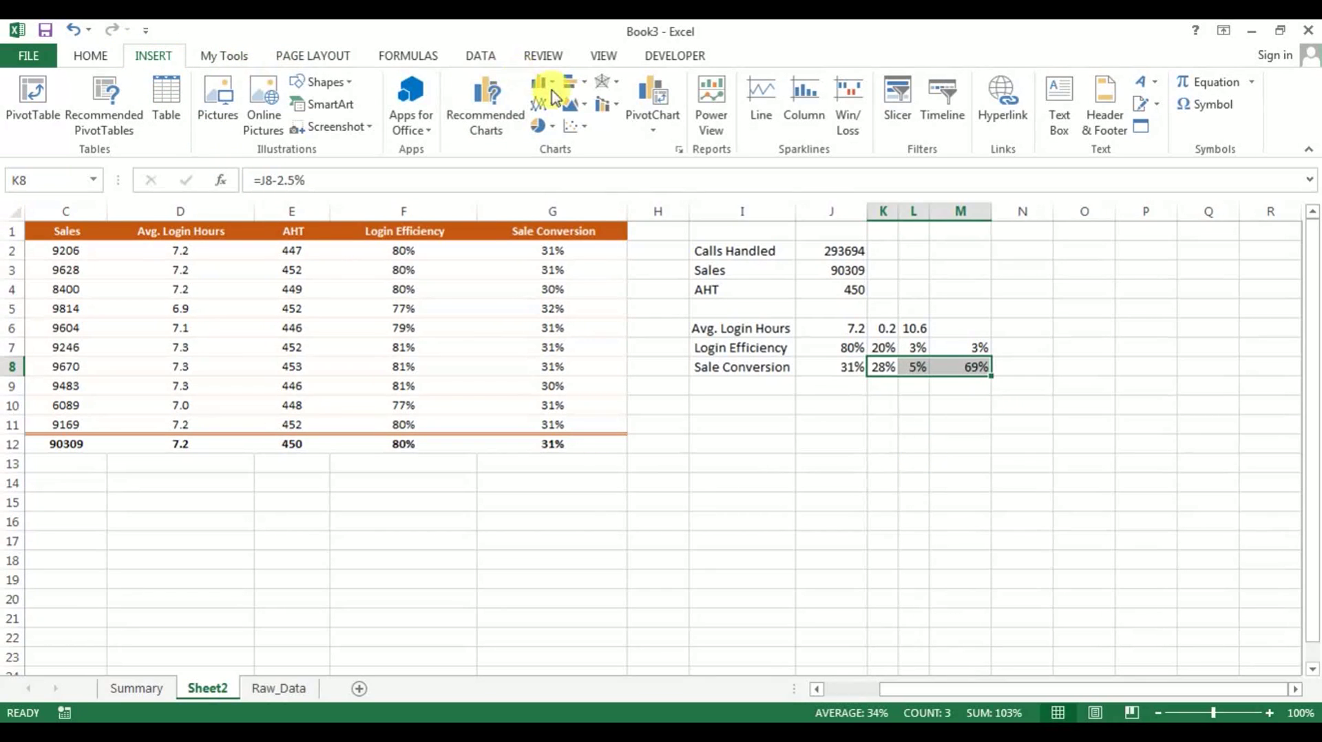
left_click(588, 85)
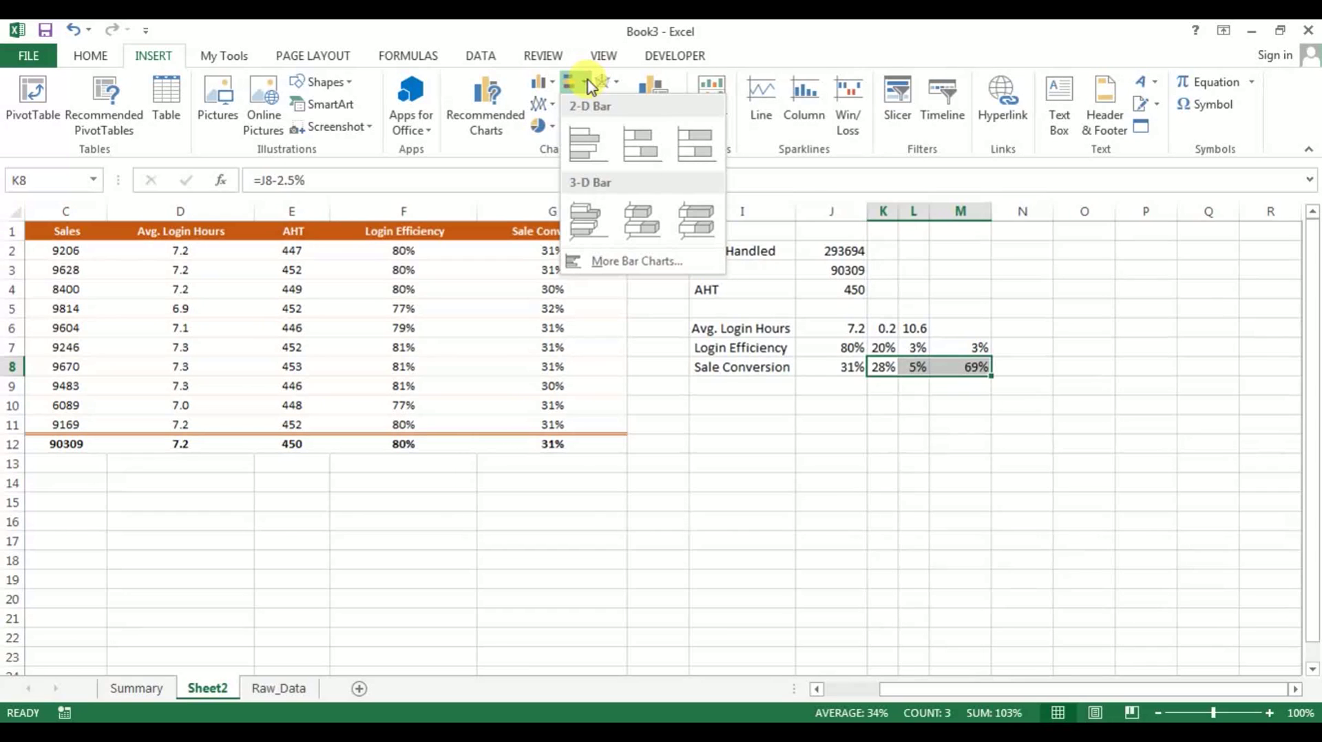
left_click(643, 153)
Switch rows and columns in the bar chart's data source so each value becomes its own series.
right_click(656, 405)
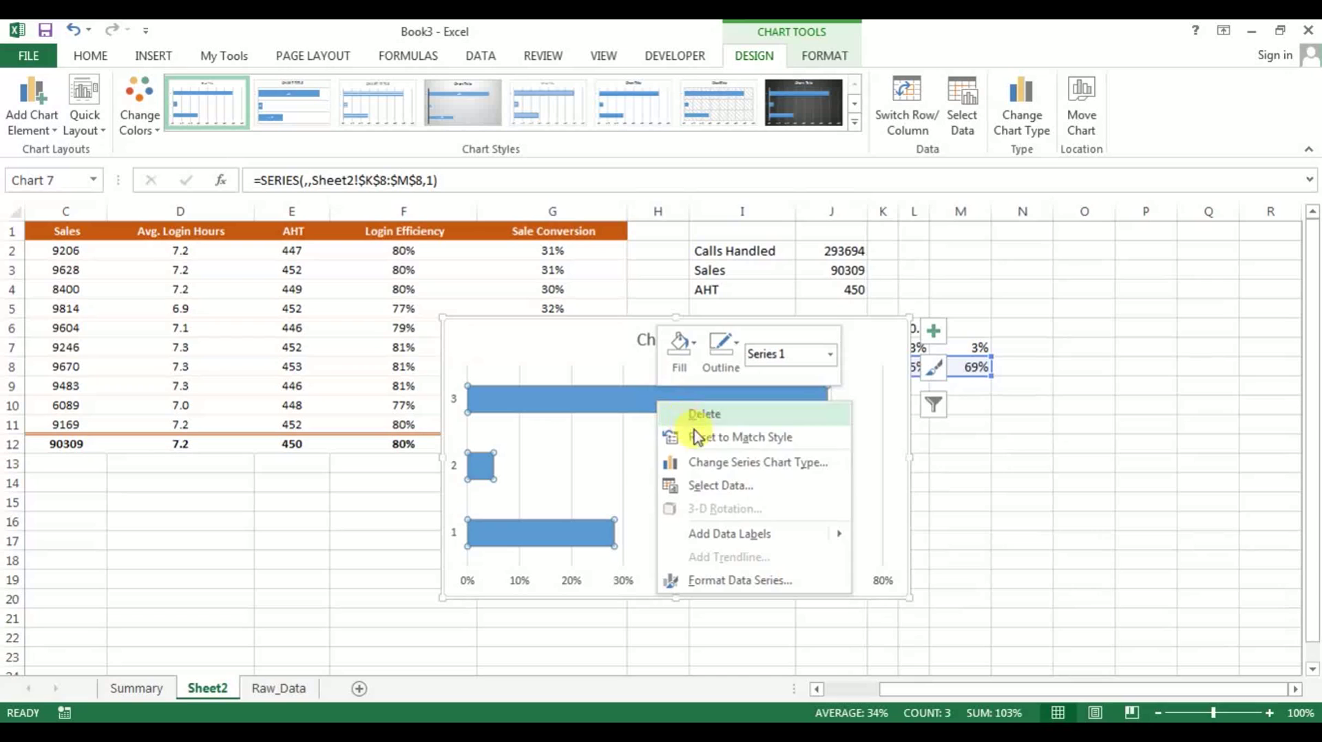
left_click(721, 486)
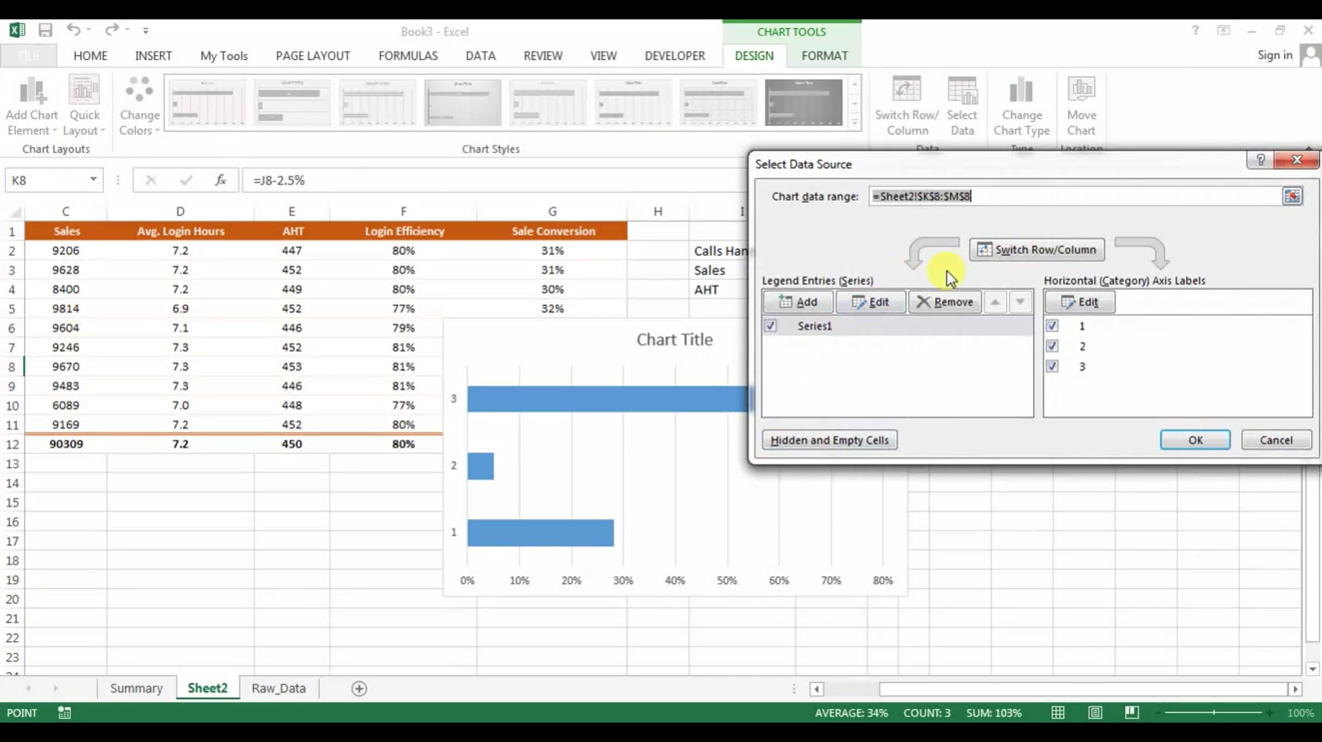
left_click(1024, 264)
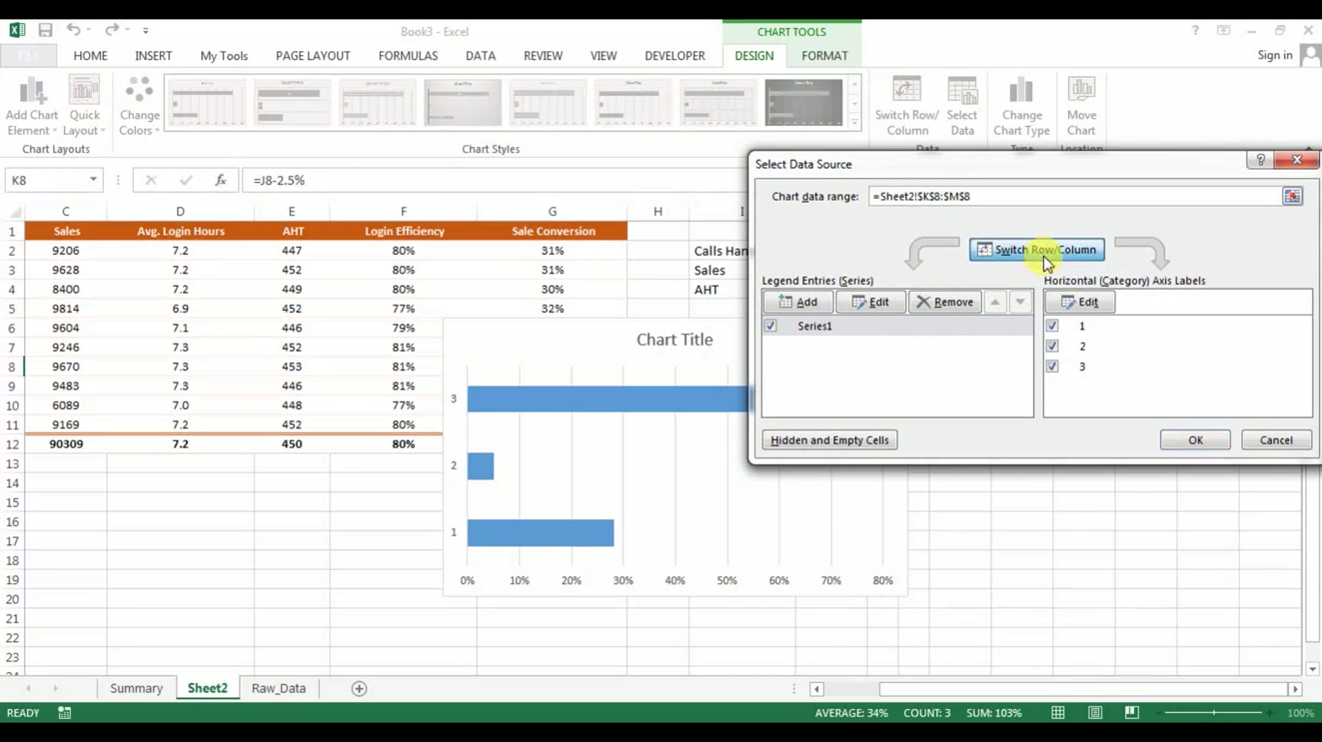
left_click(1195, 440)
Reshape the chart into a wide, short strip and place it below the data, around rows 14 to 19.
left_click_drag(674, 317, 720, 490)
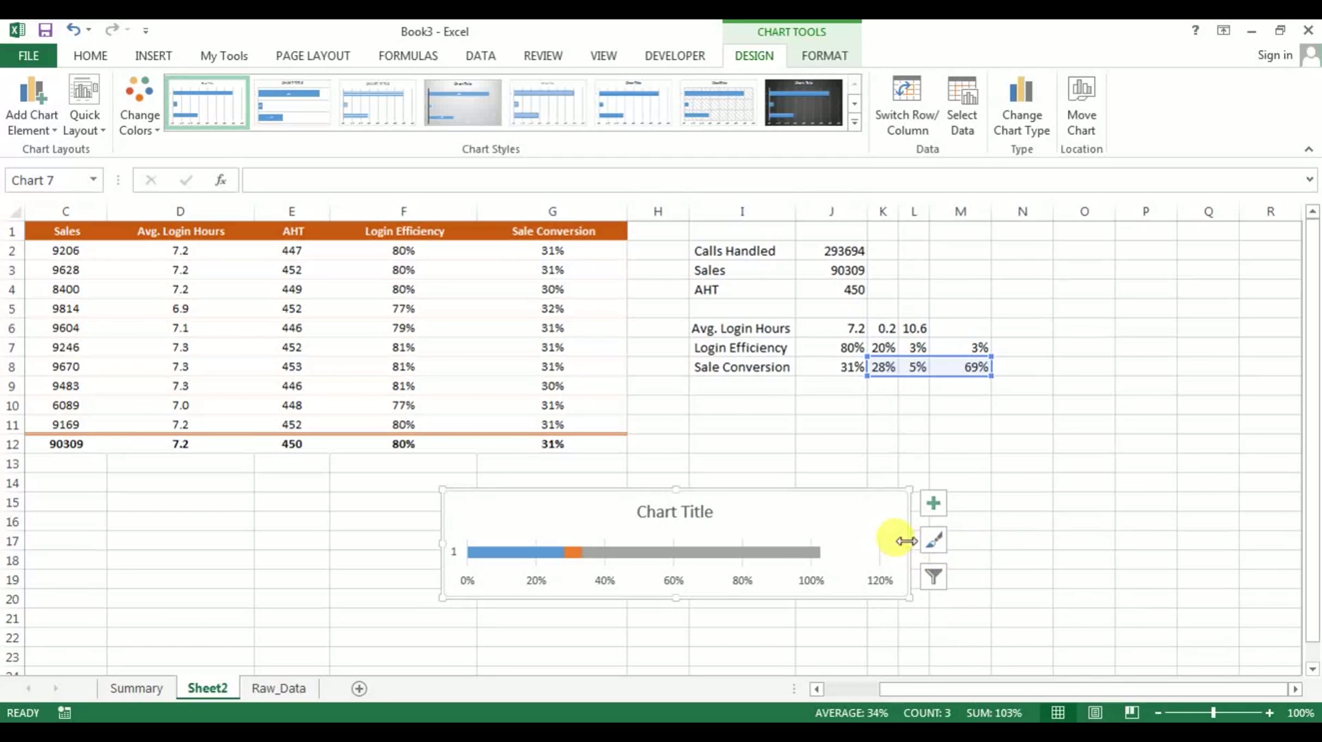
left_click_drag(908, 543, 942, 544)
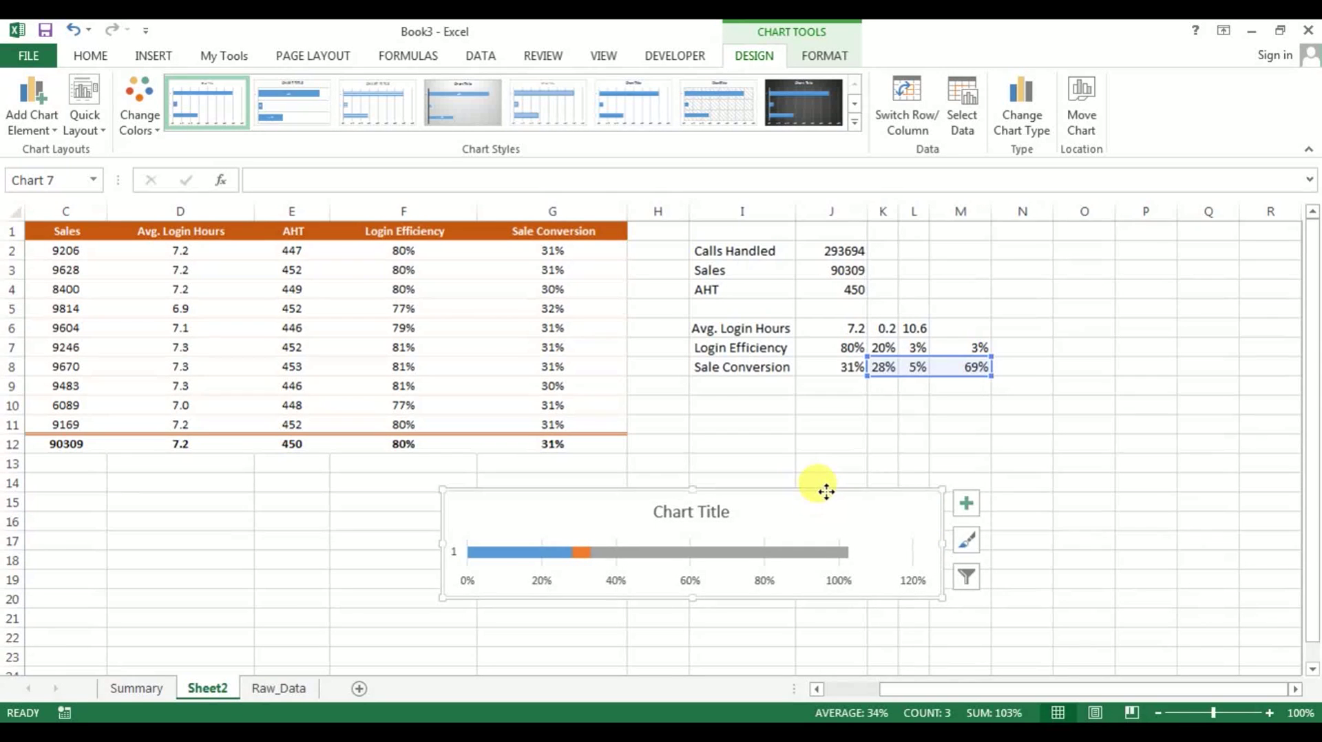
left_click_drag(826, 492, 684, 491)
left_click_drag(799, 544, 852, 544)
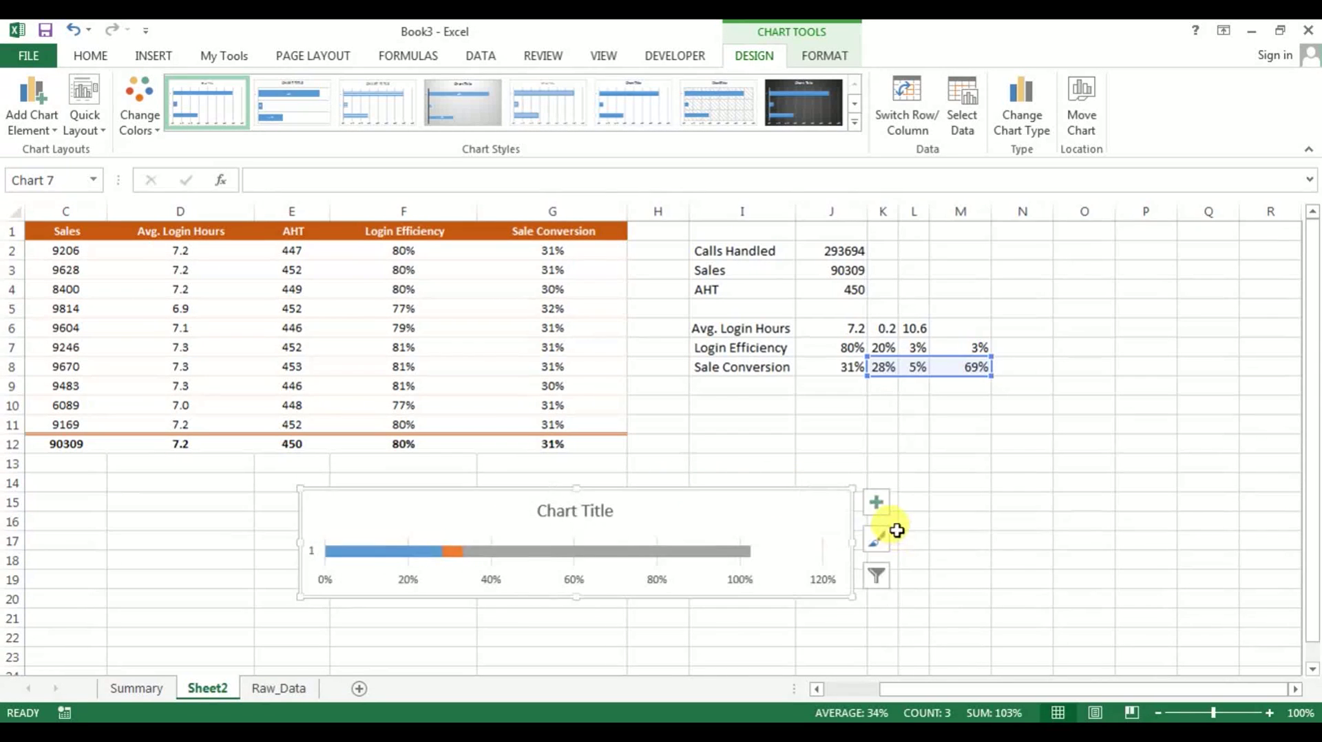
Remove the chart title and the gridlines from the stacked bar chart.
left_click(877, 502)
left_click(923, 527)
left_click(922, 526)
left_click(923, 545)
left_click(923, 546)
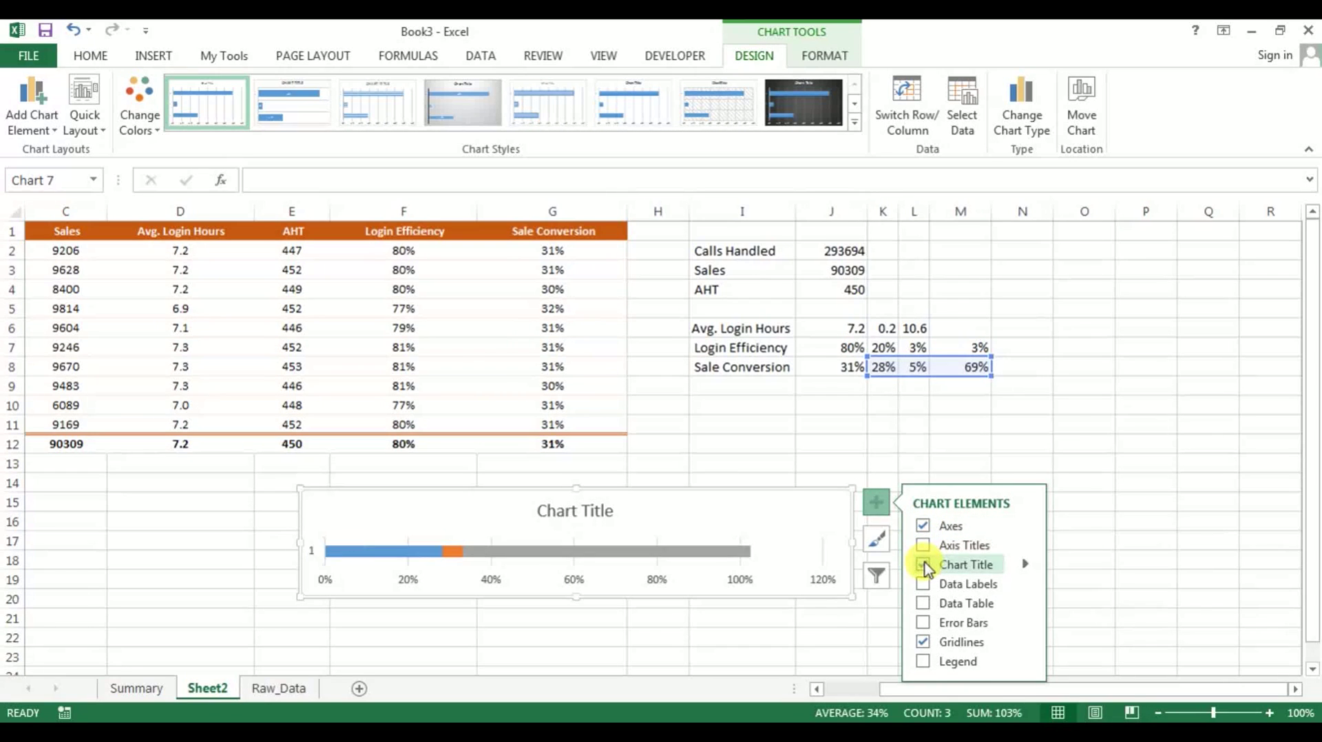
left_click(922, 564)
left_click(923, 641)
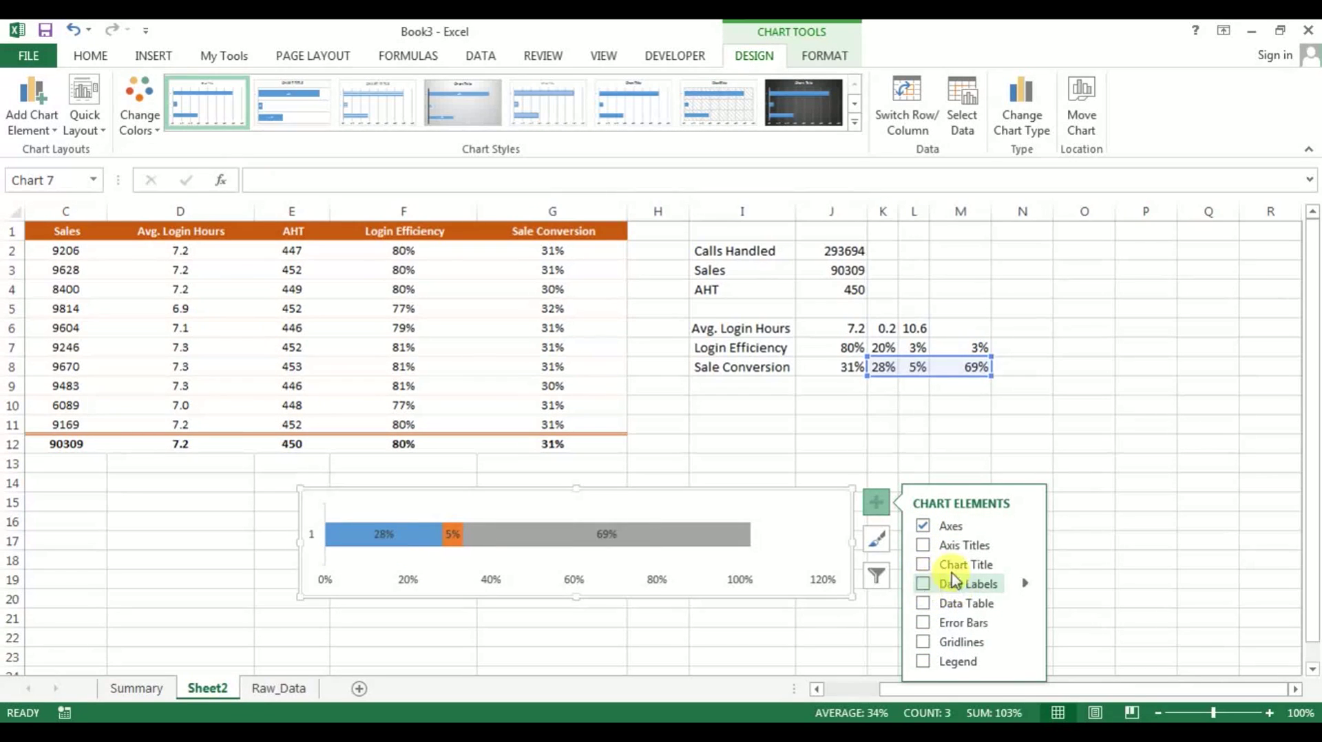
Hide the primary vertical axis of the stacked bar chart, keeping the primary horizontal axis.
left_click(1025, 526)
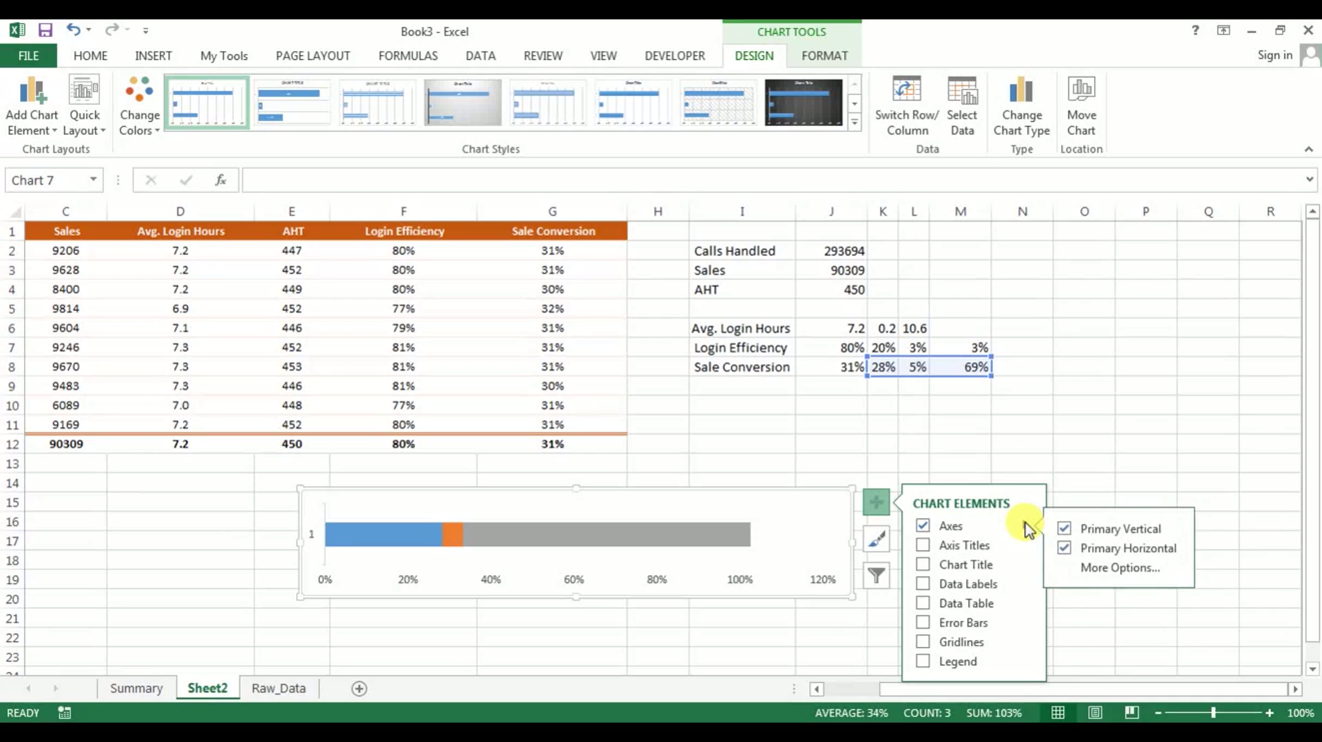
left_click(1074, 531)
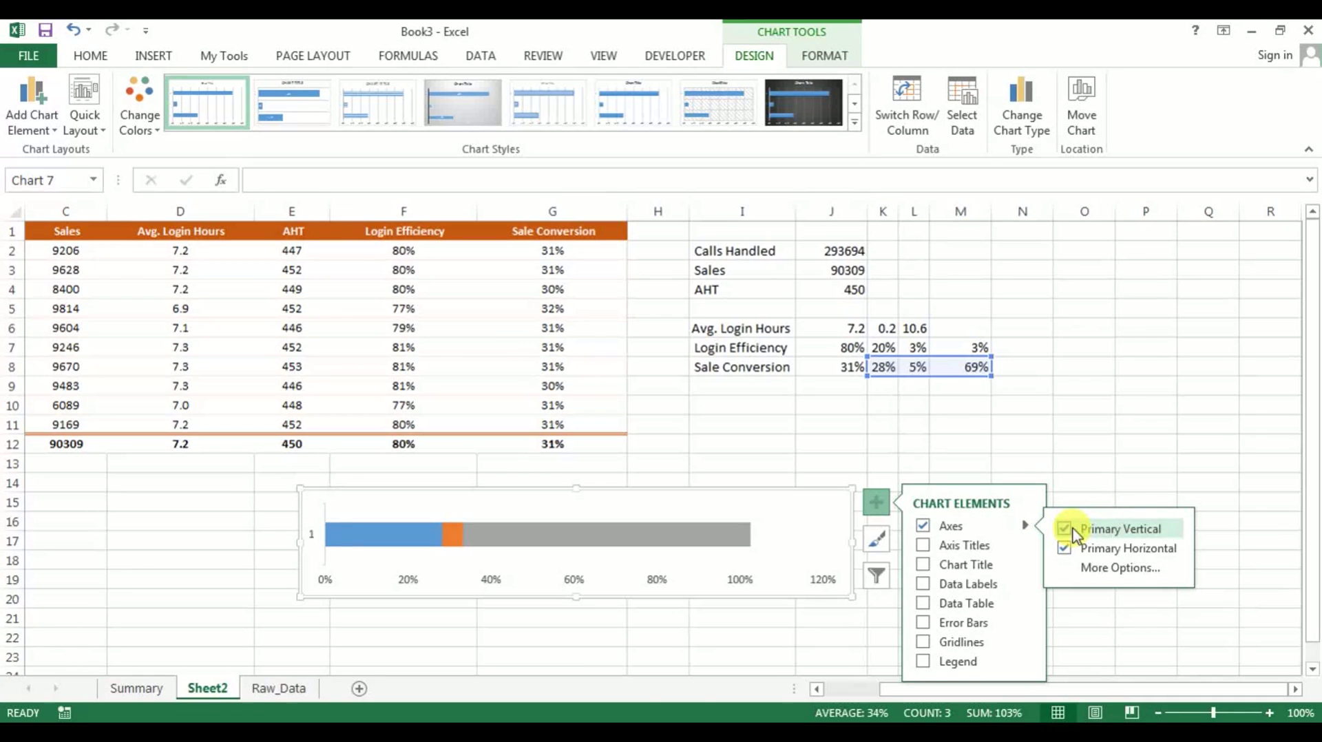
left_click(1069, 536)
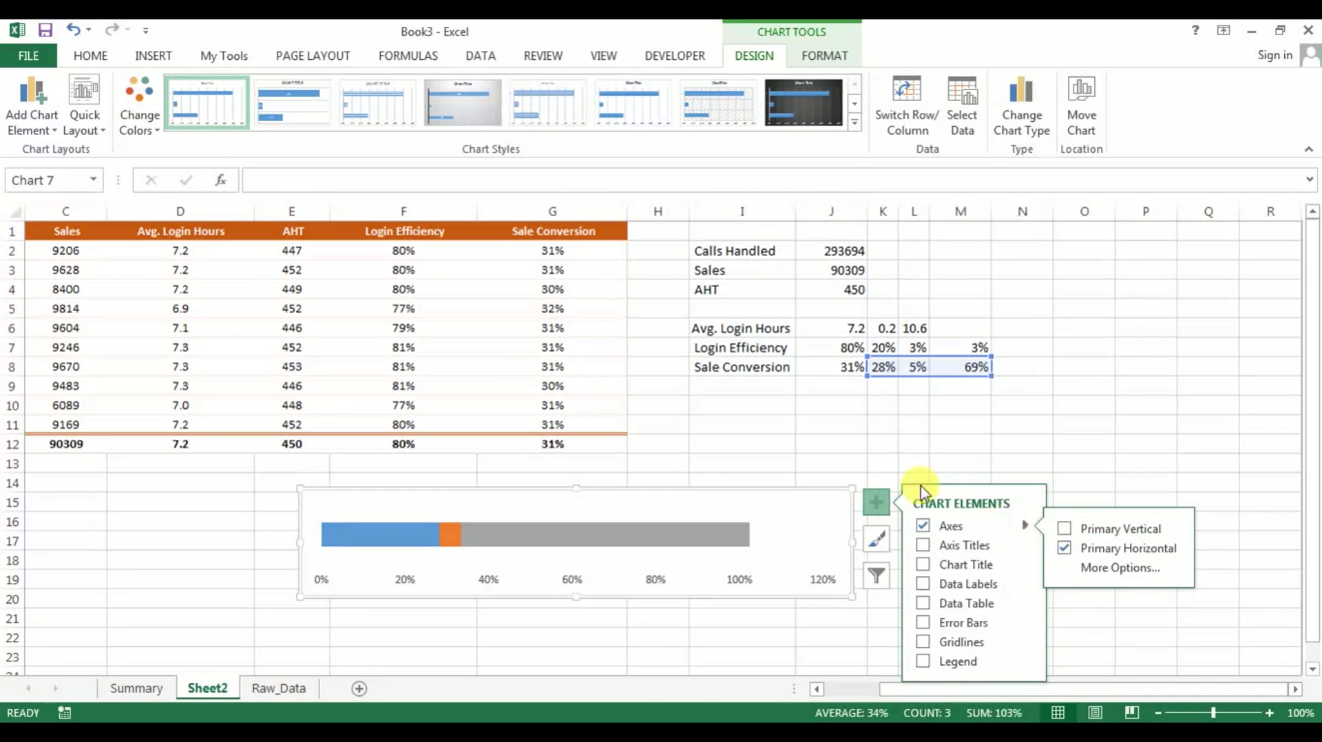
left_click(778, 465)
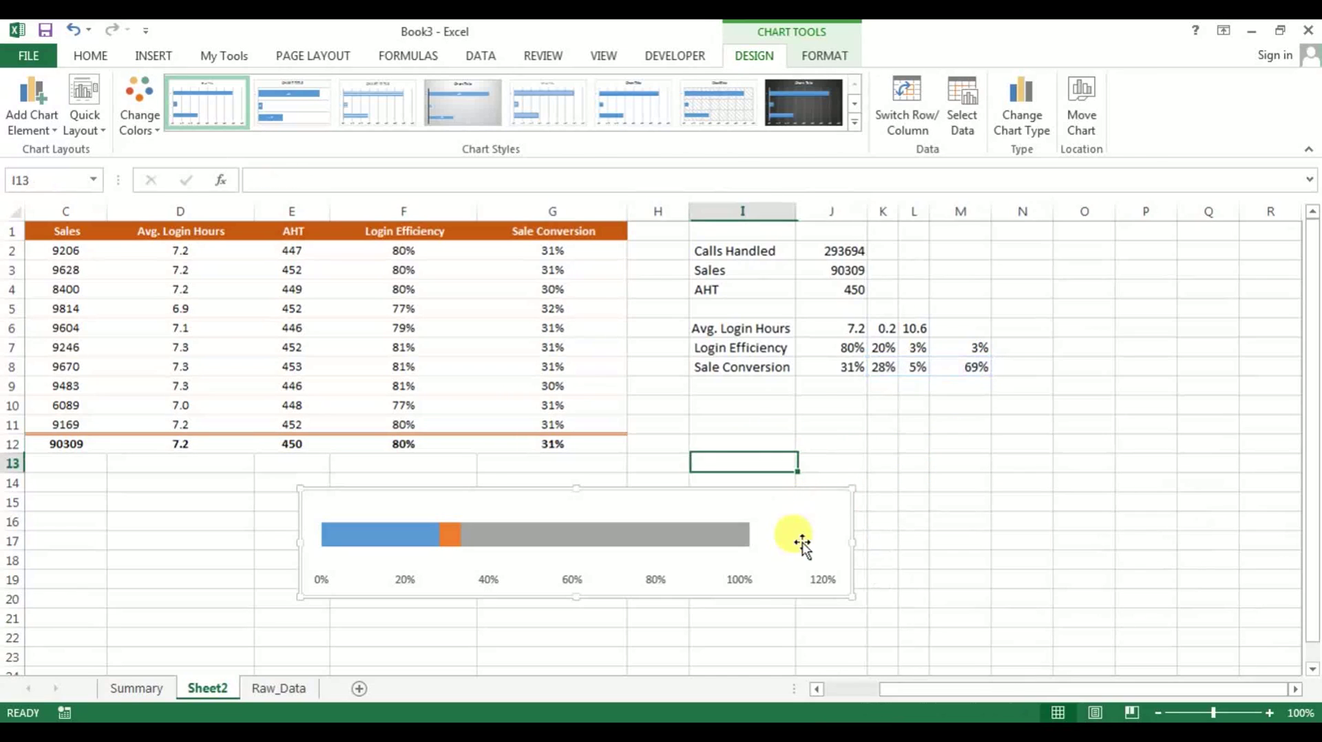
Set the horizontal axis bounds of the stacked bar chart to a minimum of 0 and a maximum of 1.0.
left_click(742, 584)
double_click(740, 582)
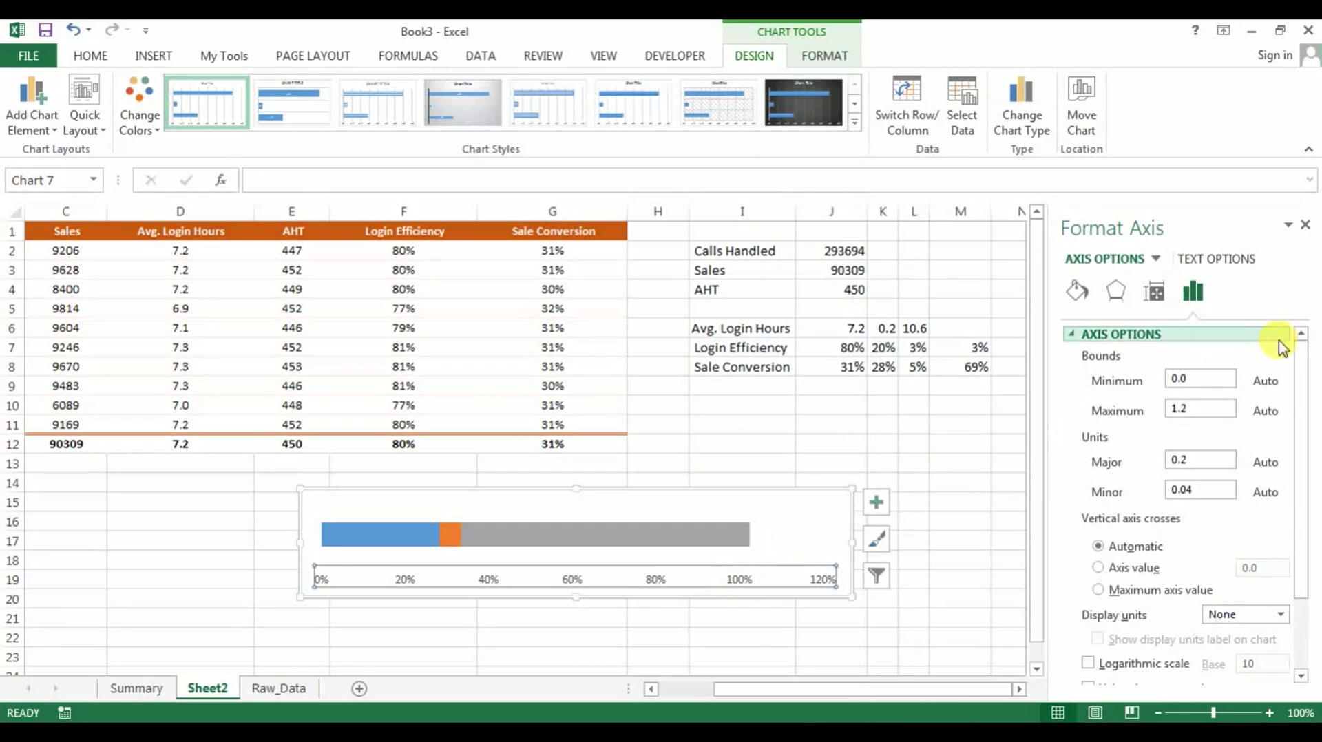
double_click(1209, 380)
type("0")
double_click(1179, 409)
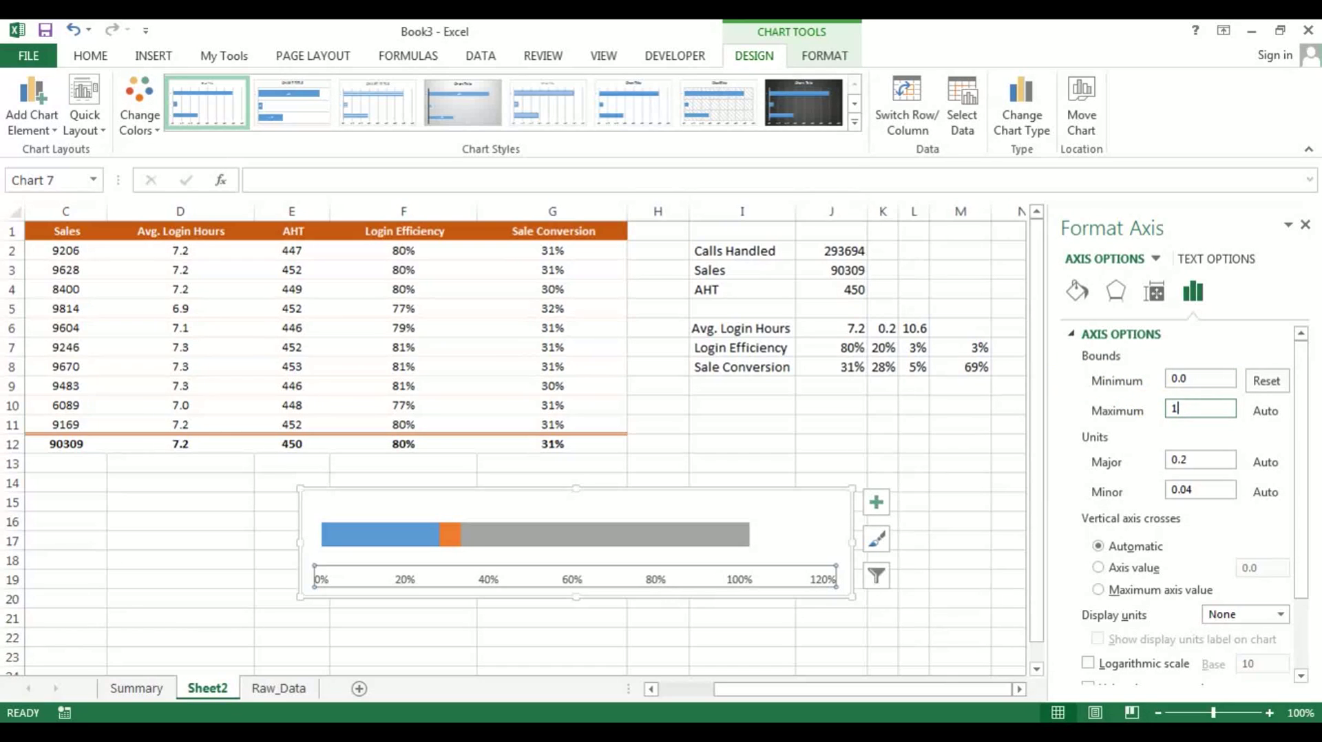
type("1")
double_click(1213, 460)
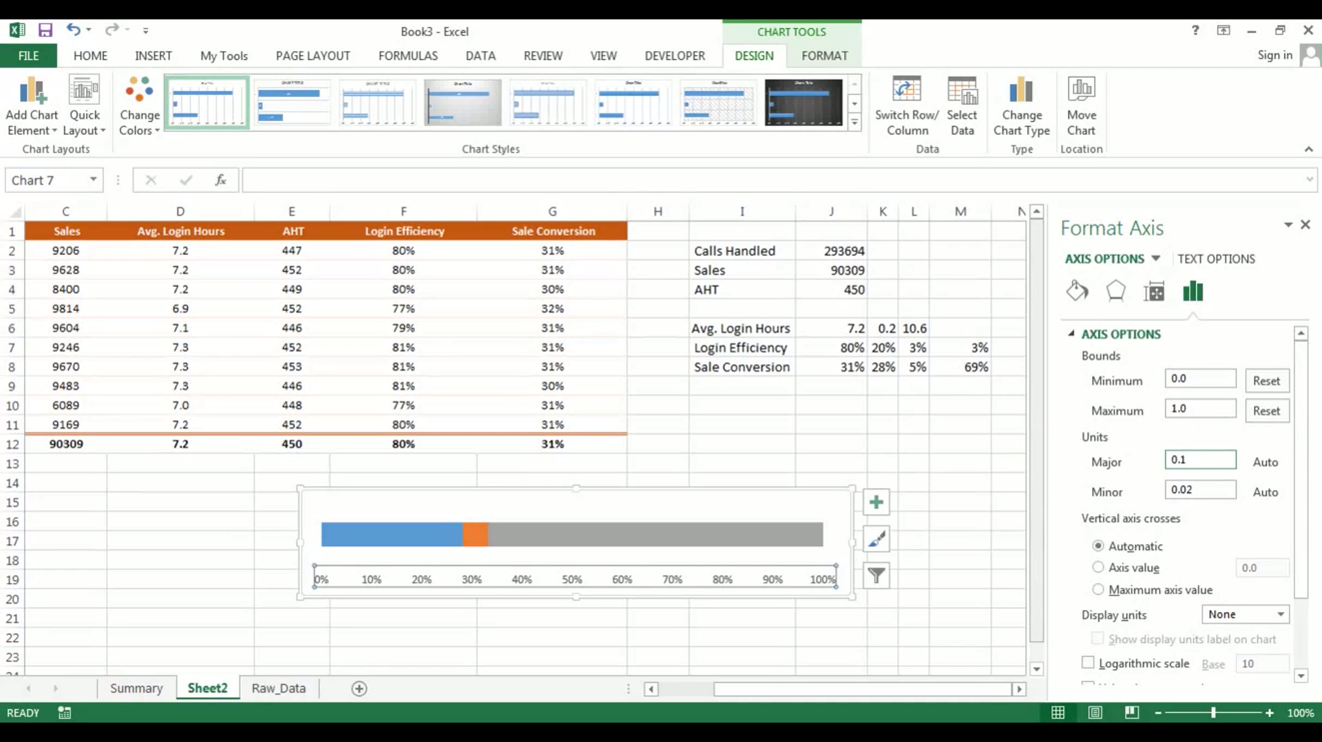
left_click(902, 463)
left_click(791, 576)
Reduce the gap width of the chart's data series to 0% so the bar fills the plot height.
left_click(751, 542)
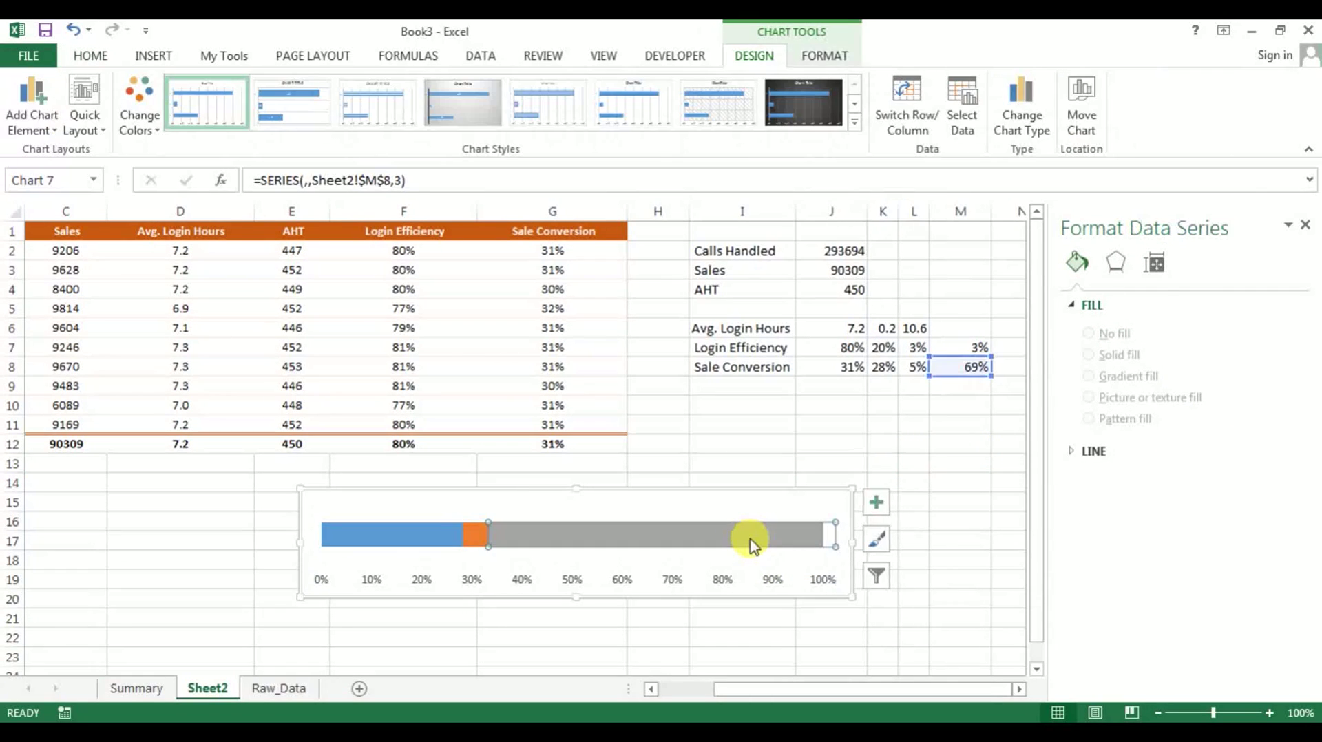
right_click(752, 541)
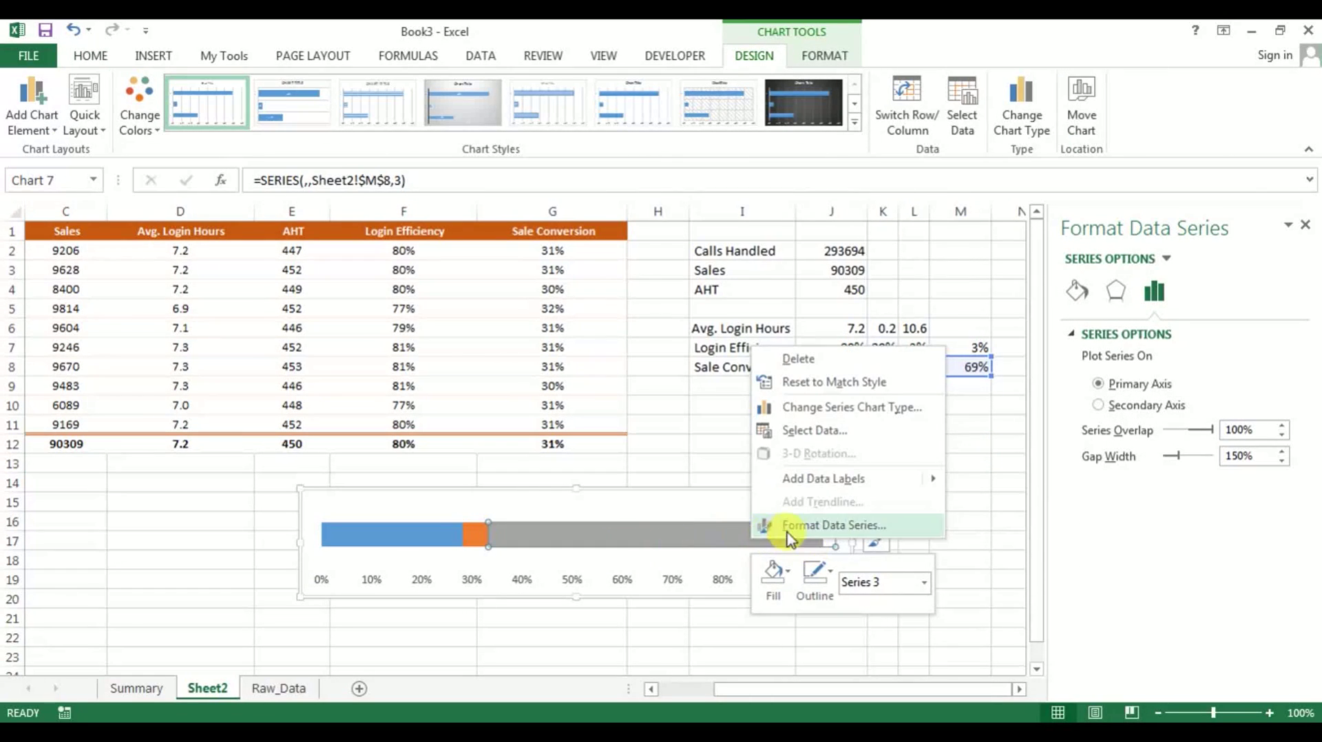
left_click(834, 528)
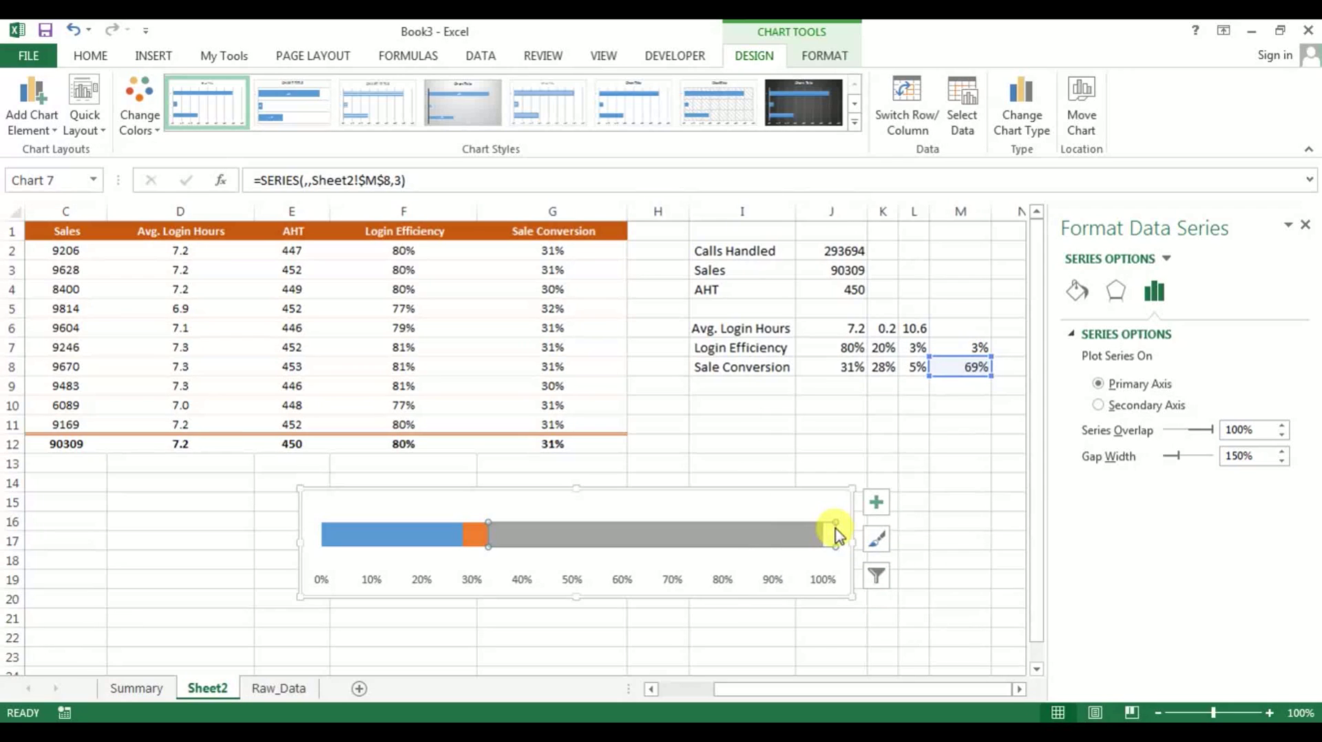
left_click_drag(1183, 463, 1124, 457)
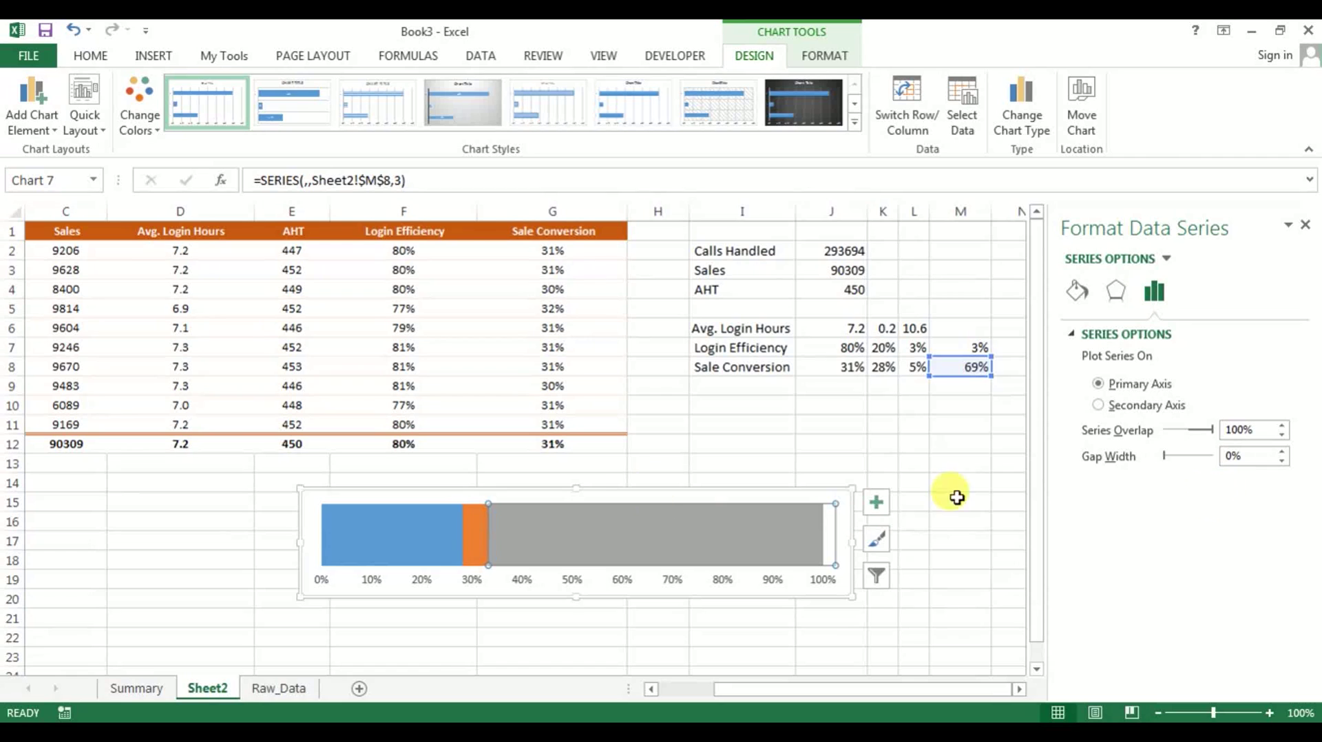
Move the bar chart so it starts in column D, and close the chart formatting options.
left_click(617, 463)
left_click_drag(527, 482, 396, 482)
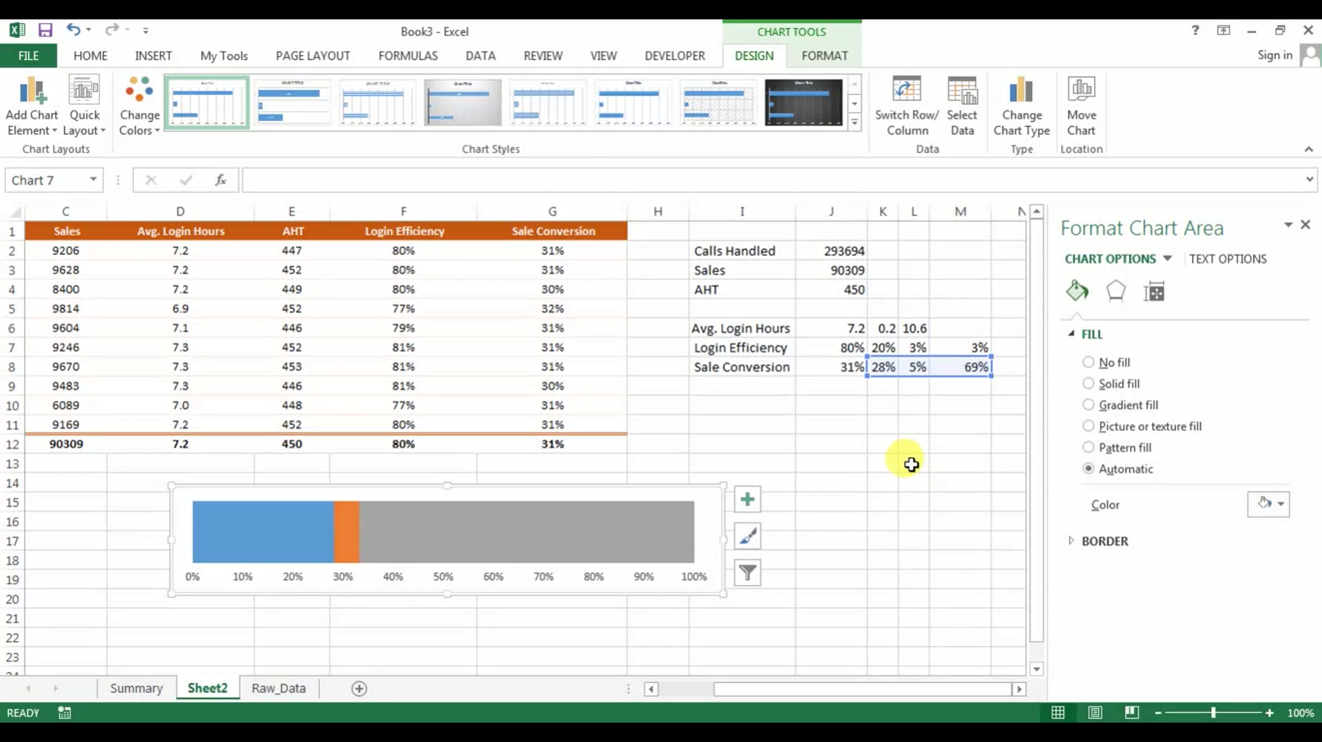
left_click(1307, 227)
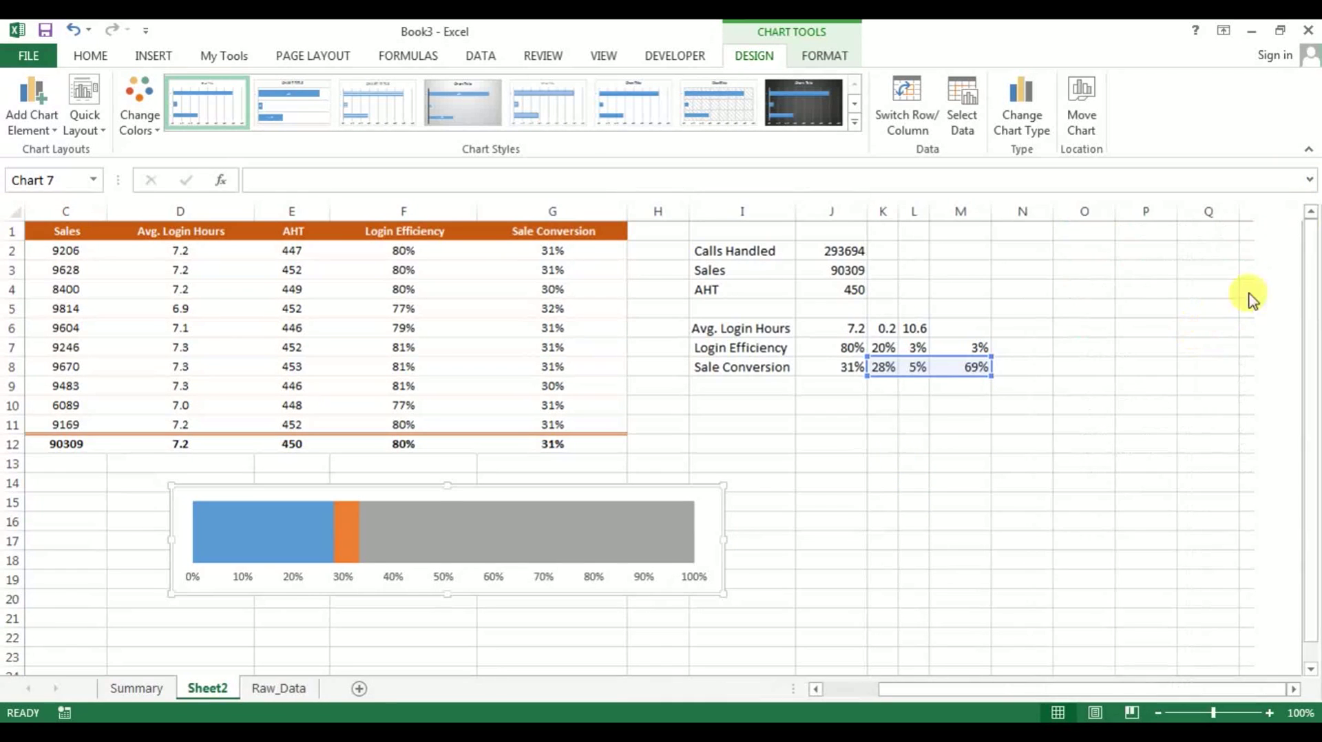
left_click(1205, 292)
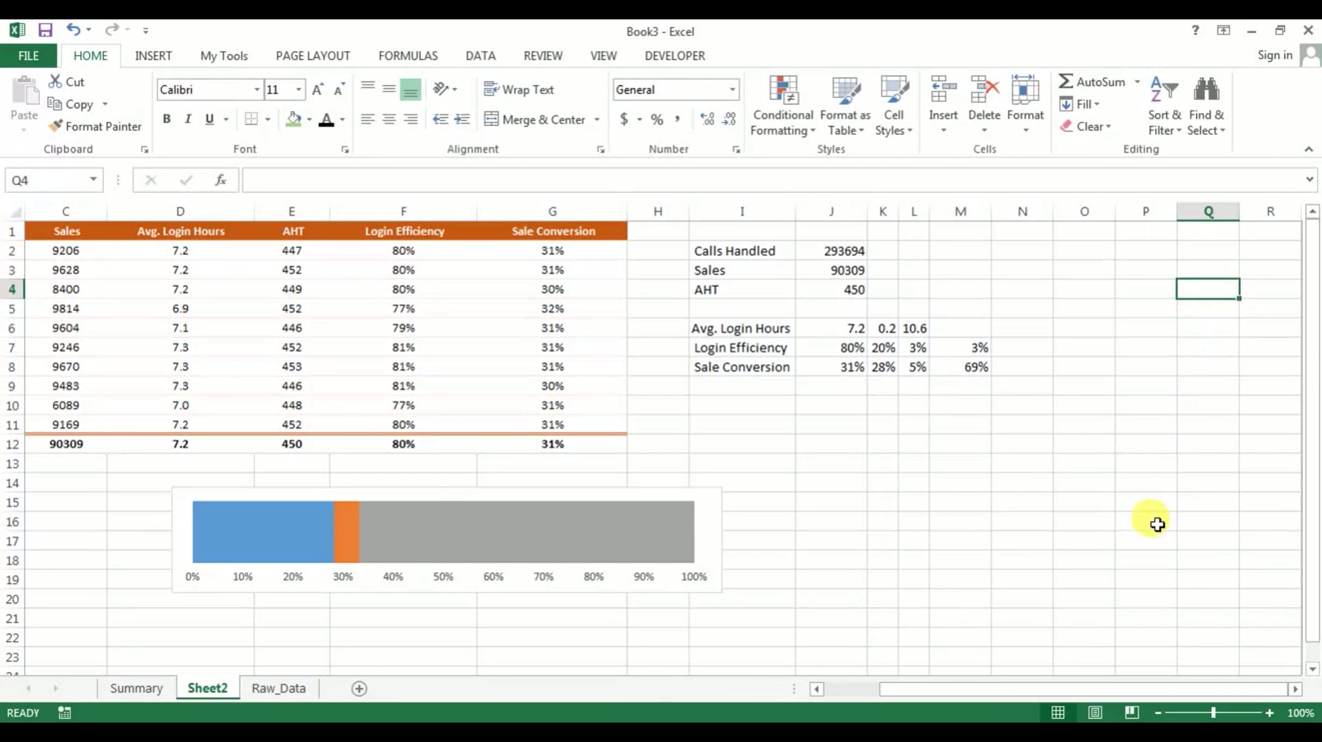
Insert the Webdings person symbol with character code 130 into cell I27.
scroll(841, 601, "down", 2)
left_click(743, 611)
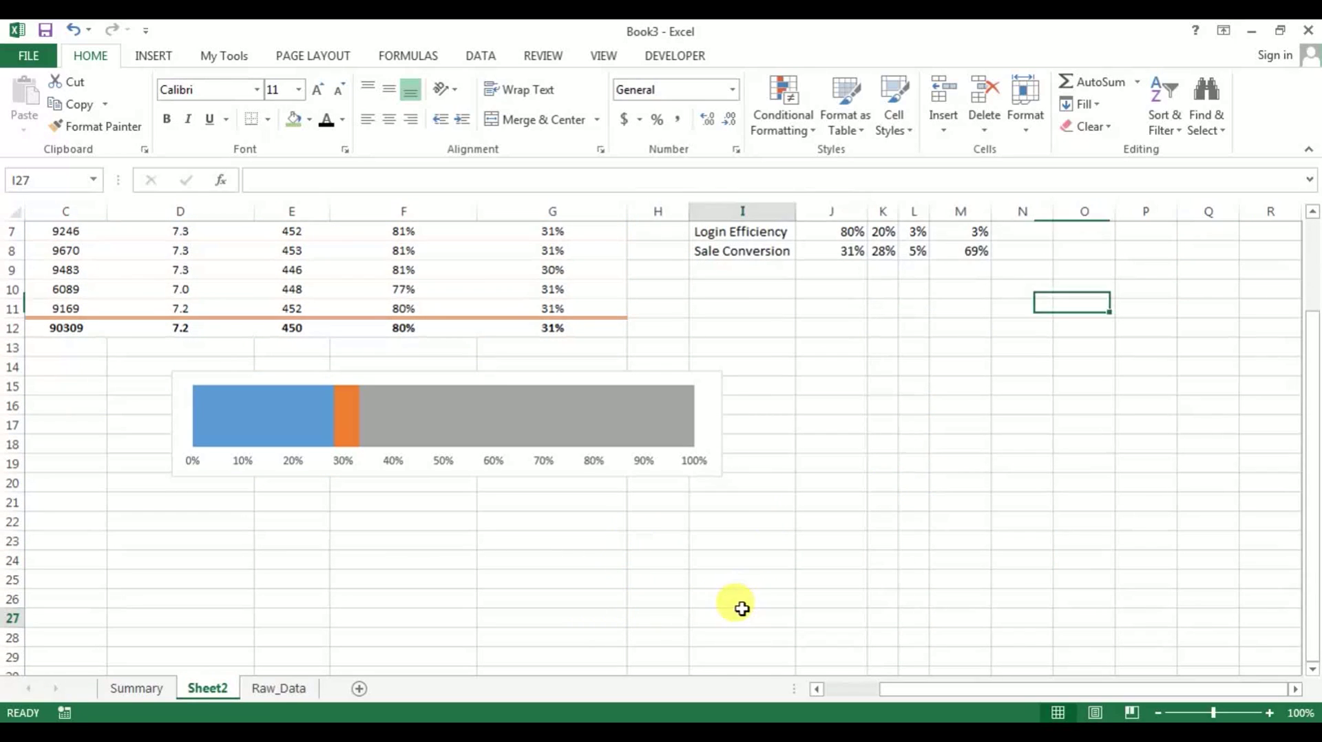
left_click(165, 67)
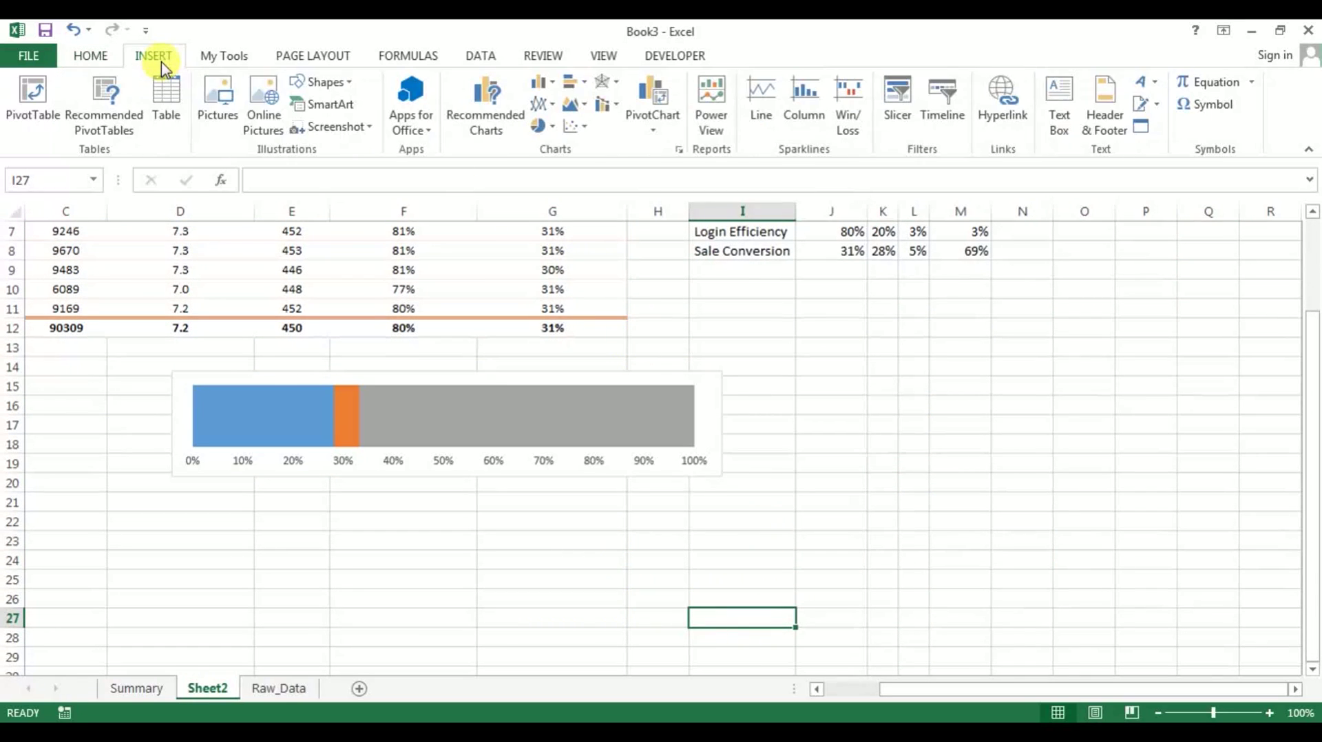
left_click(1201, 106)
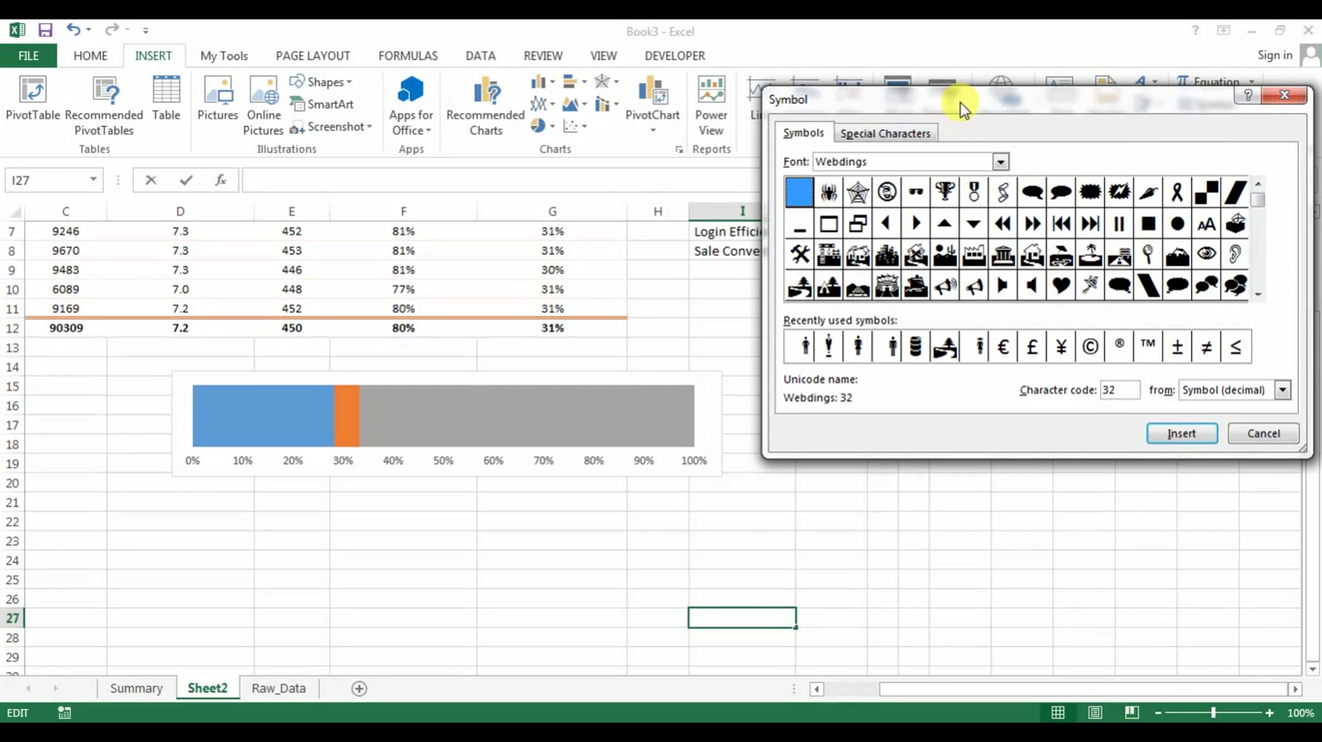
left_click_drag(963, 110, 632, 133)
left_click(670, 185)
left_click(701, 178)
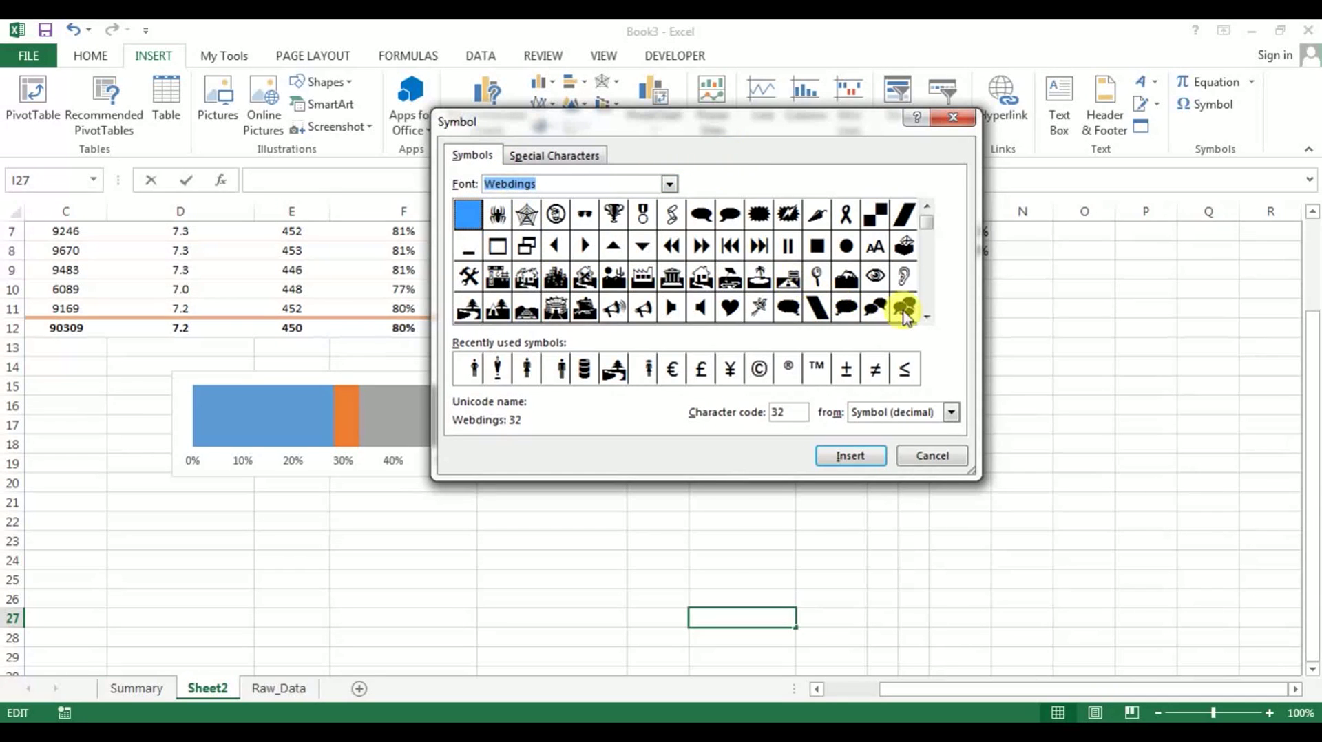
scroll(925, 318, "down", 5)
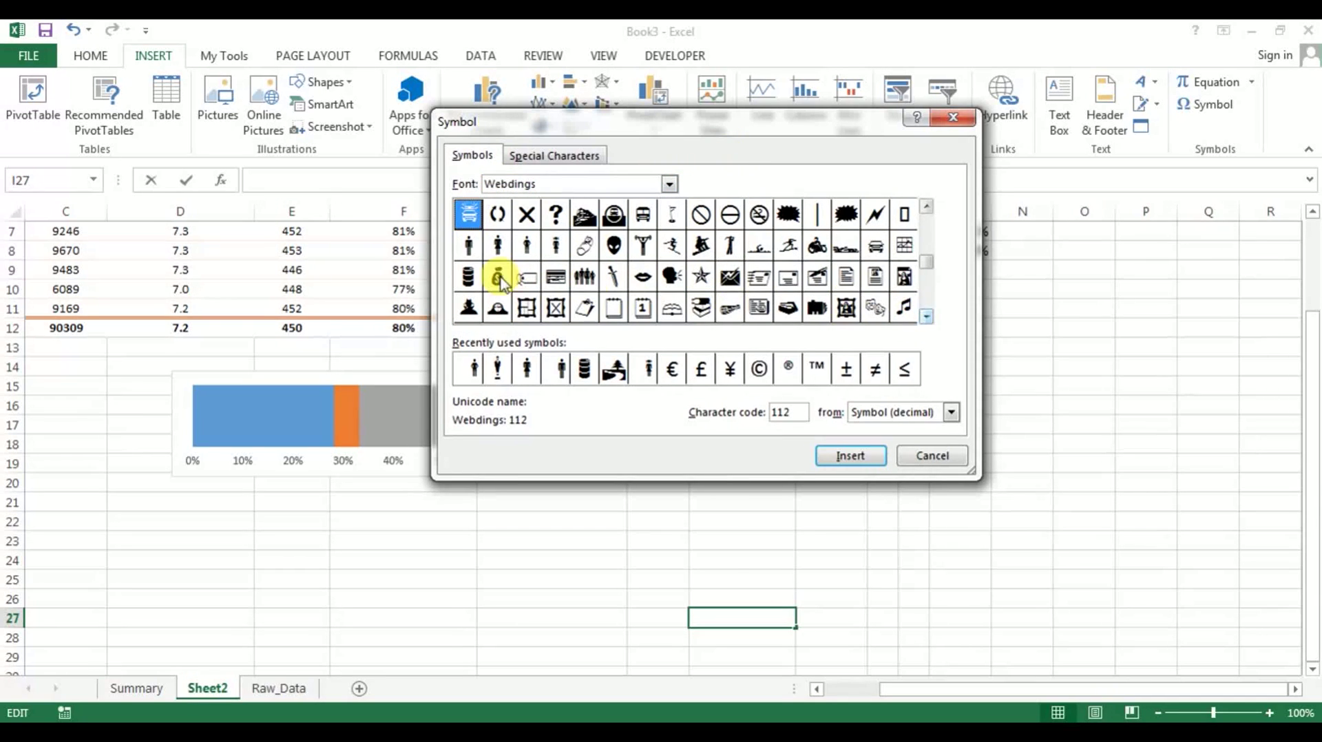
left_click(527, 248)
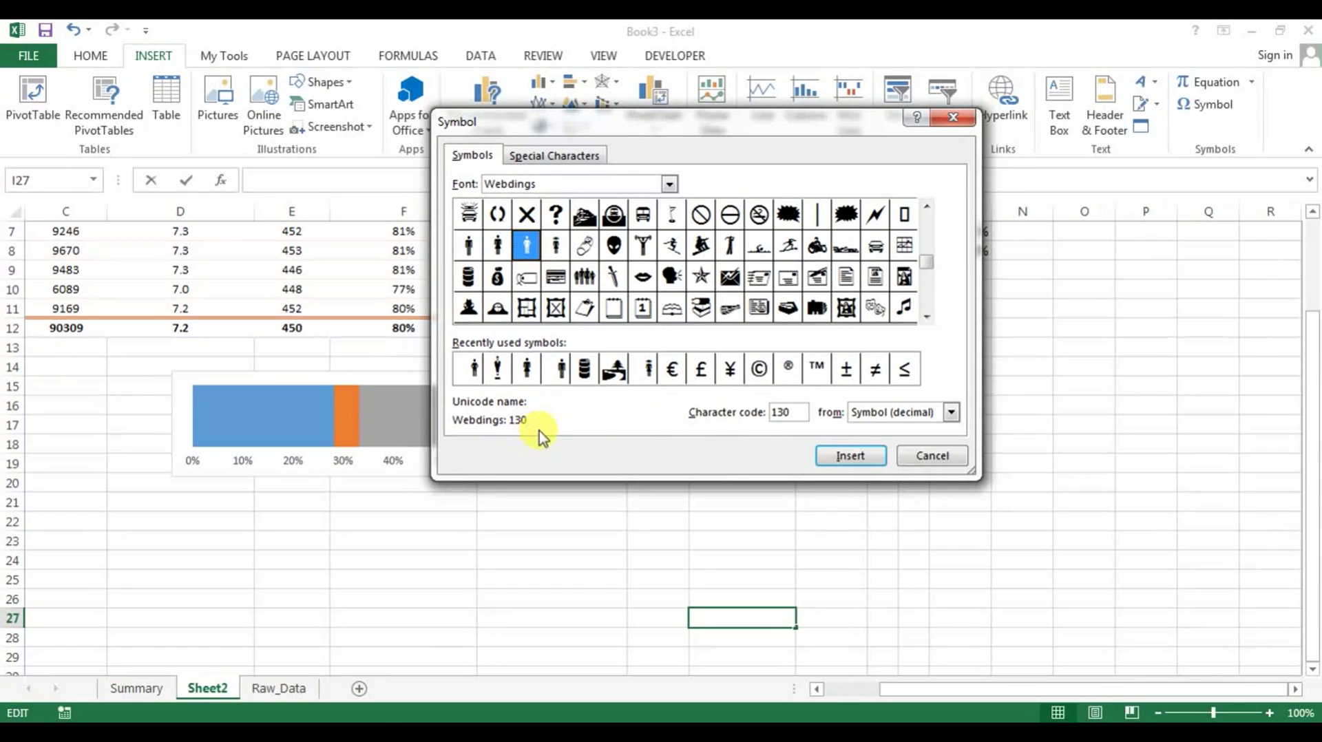
left_click(849, 456)
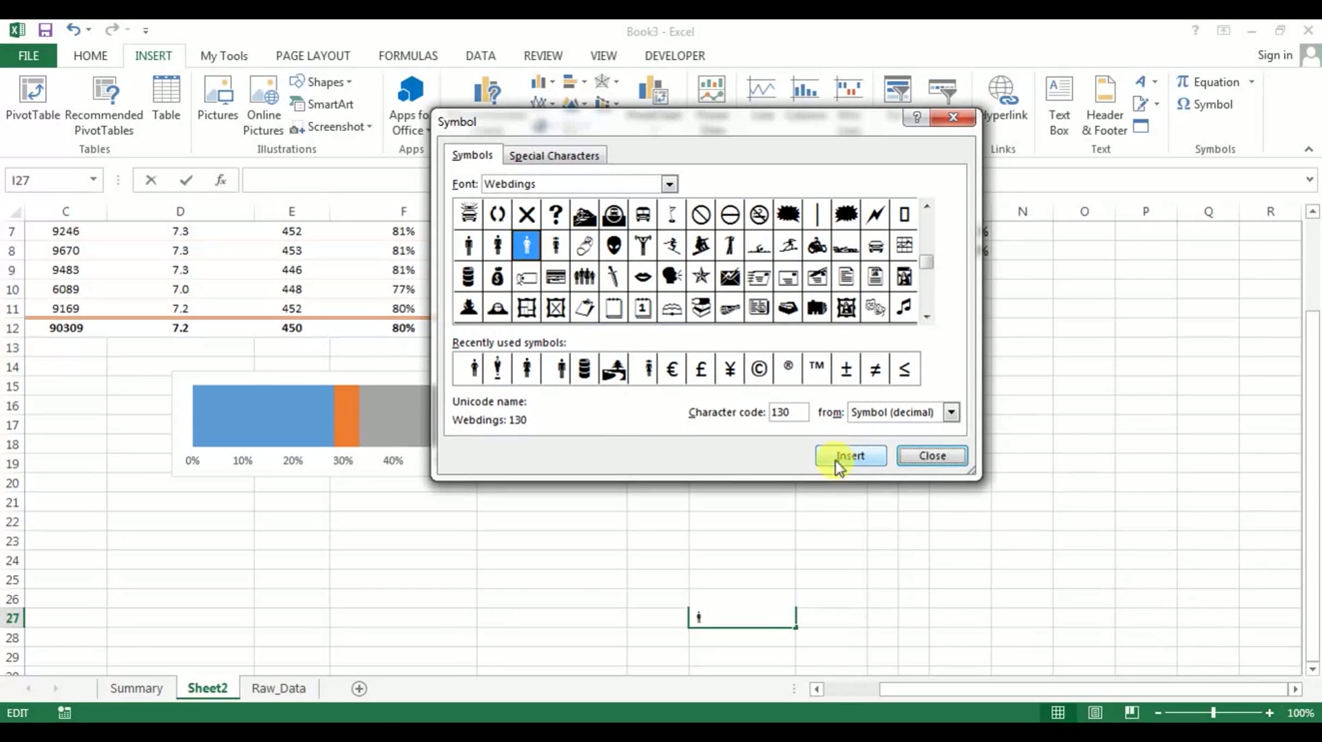
left_click(932, 456)
left_click(806, 603)
Format the person symbol in cell I27 with a blue font colour and font size 110.
left_click(758, 618)
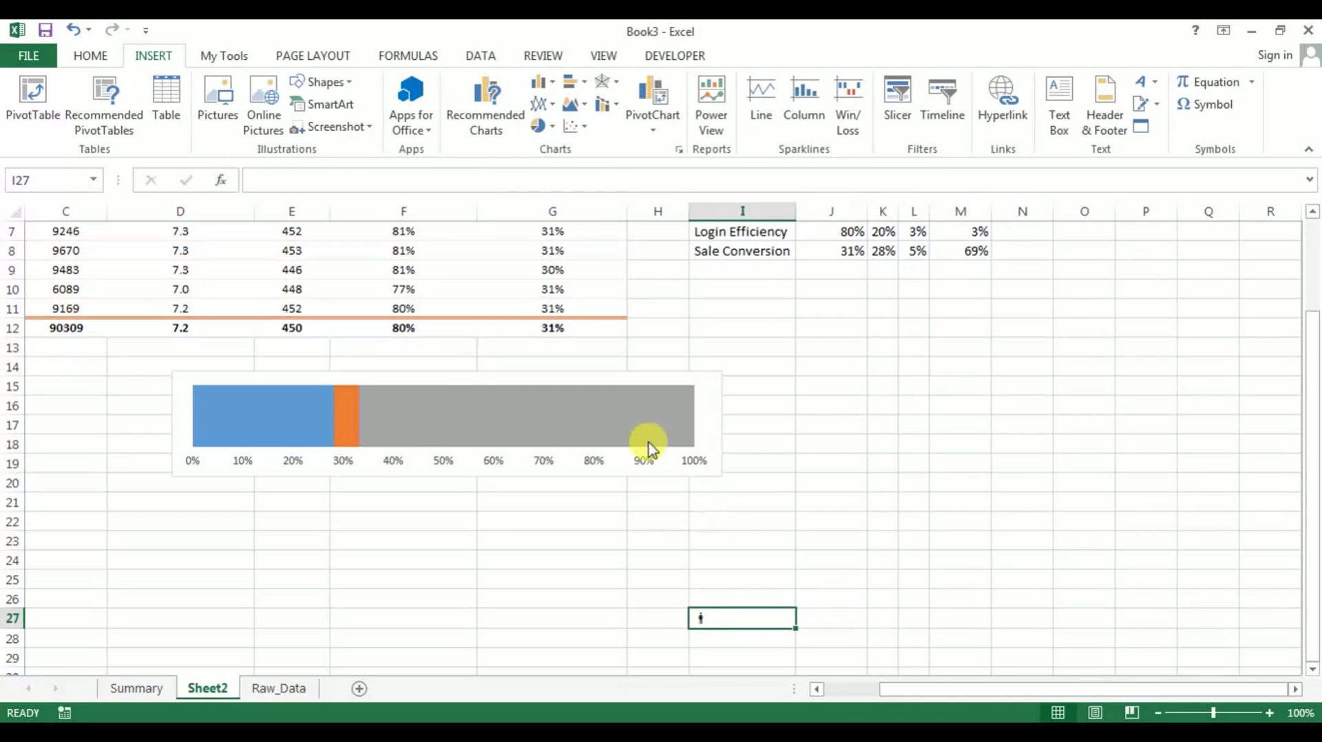
left_click(93, 56)
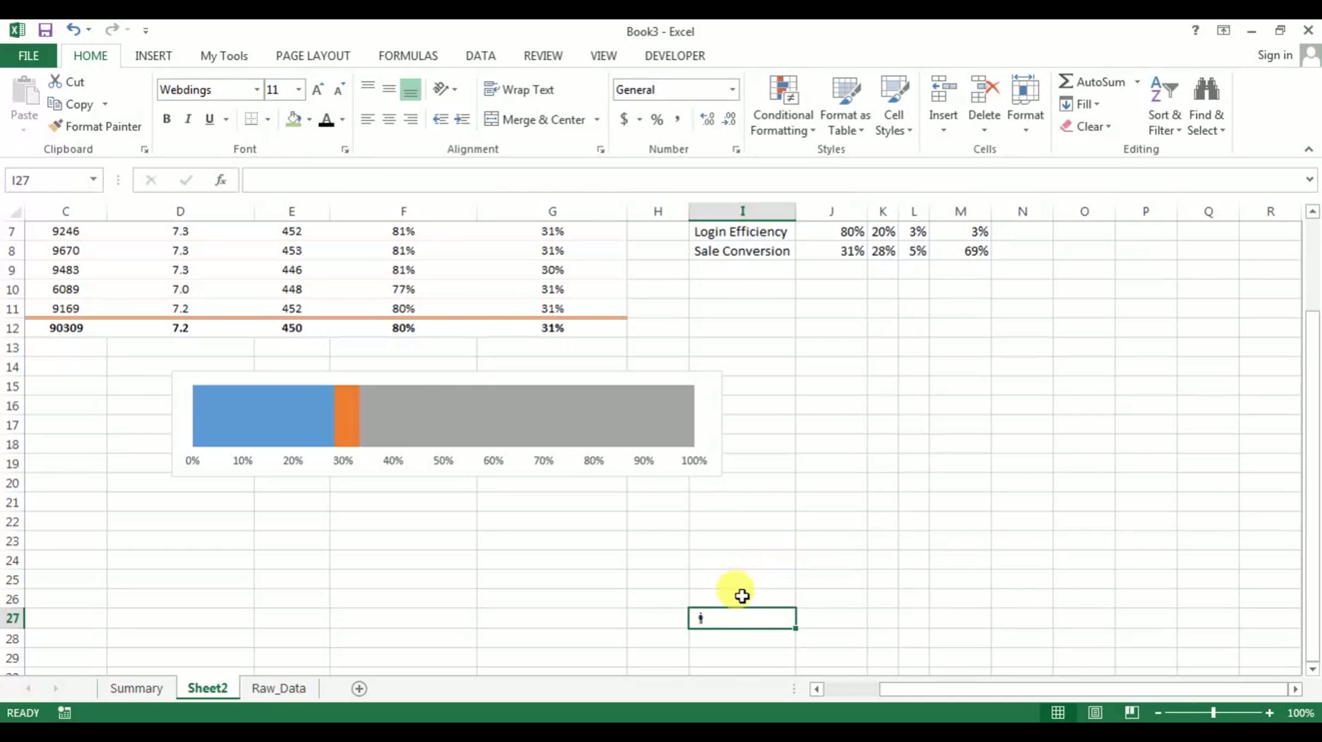
left_click(343, 120)
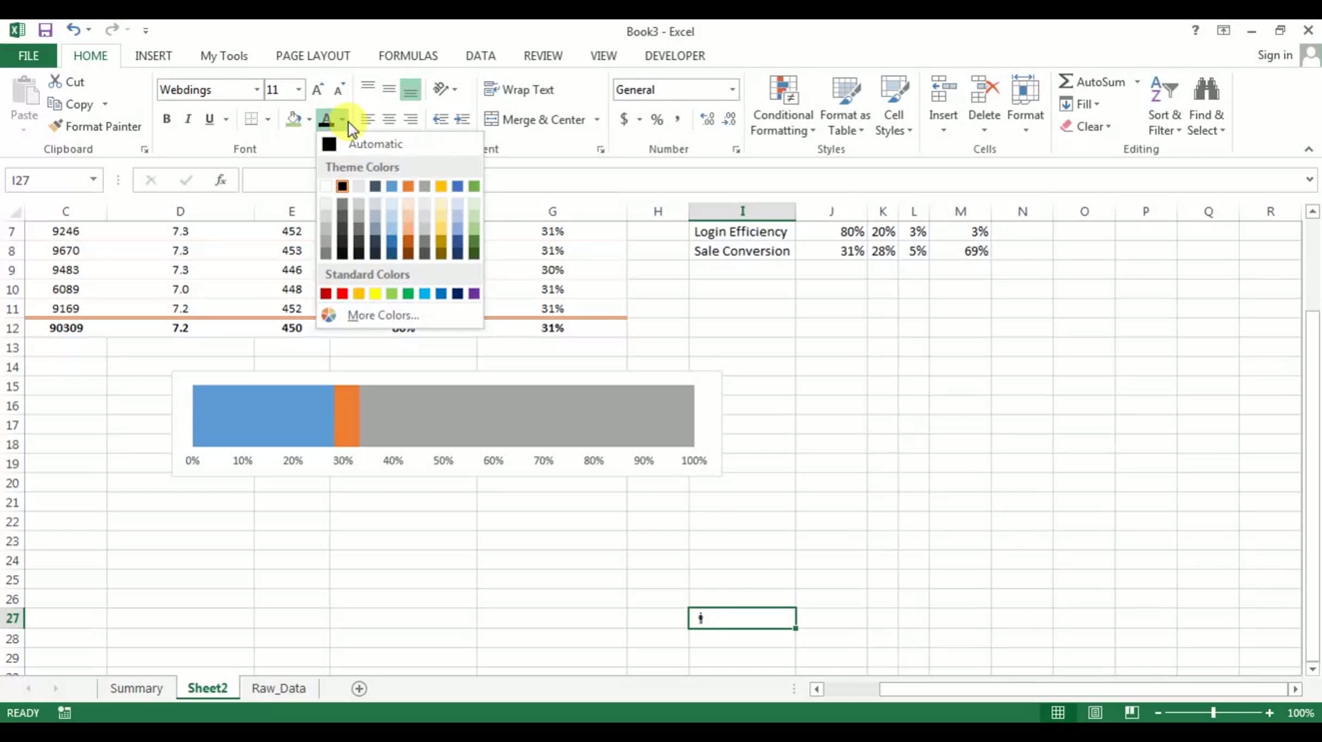
left_click(396, 187)
left_click(876, 643)
left_click(756, 617)
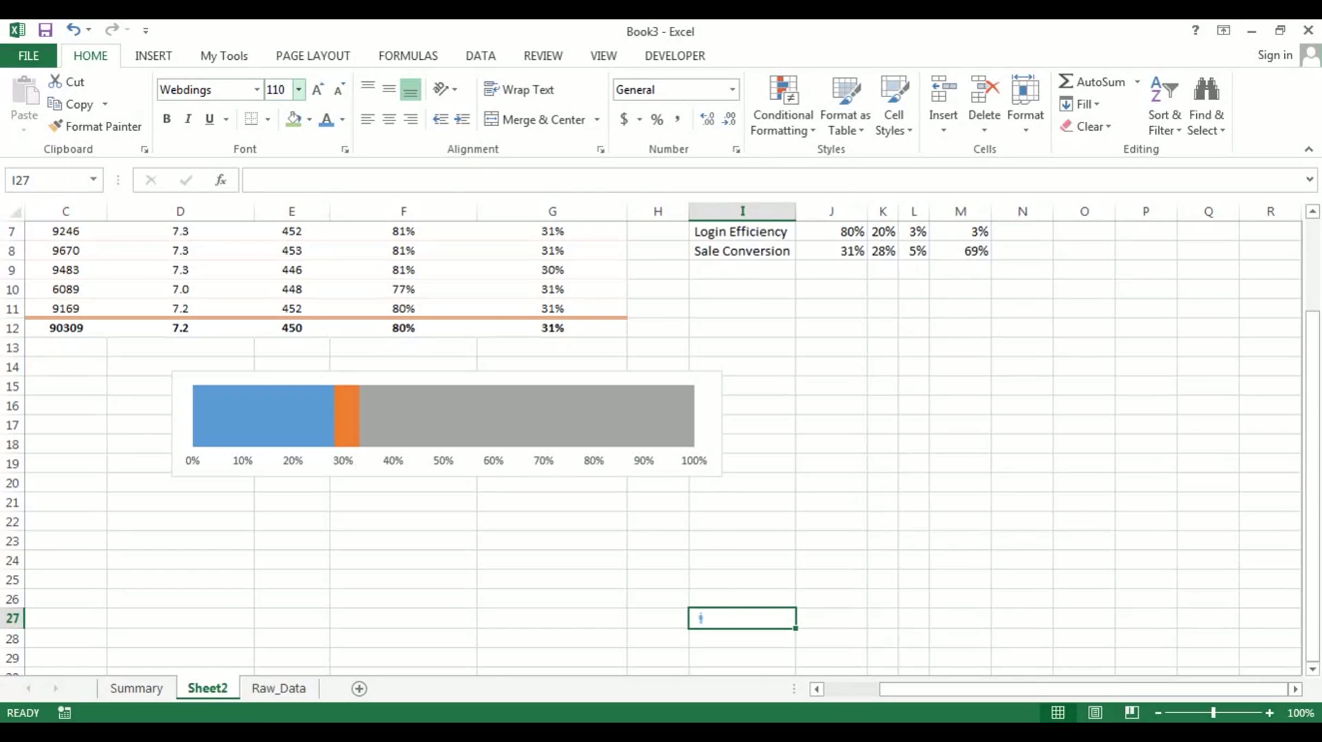
key("Return")
left_click(942, 455)
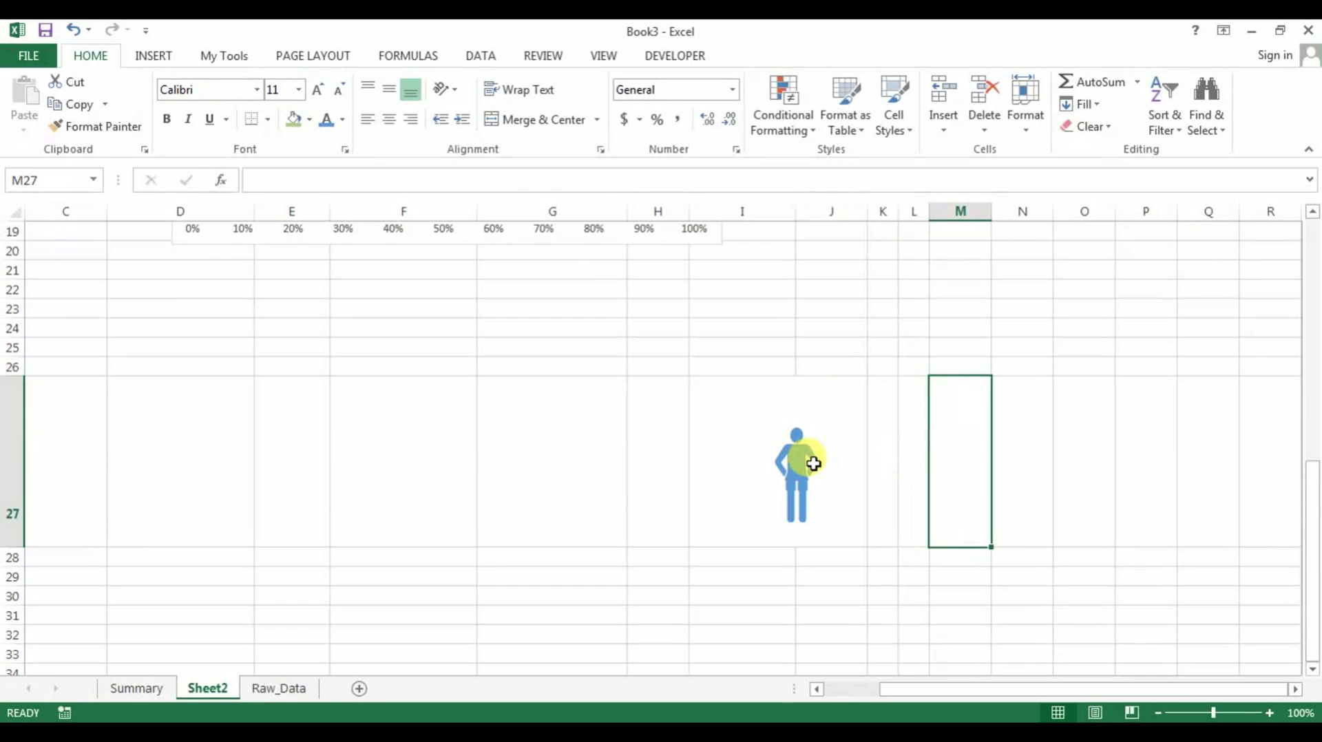
Copy the enlarged symbol's cells I27:J27 and paste them as a picture at cell G27.
left_click(798, 444)
left_click_drag(782, 443, 820, 450)
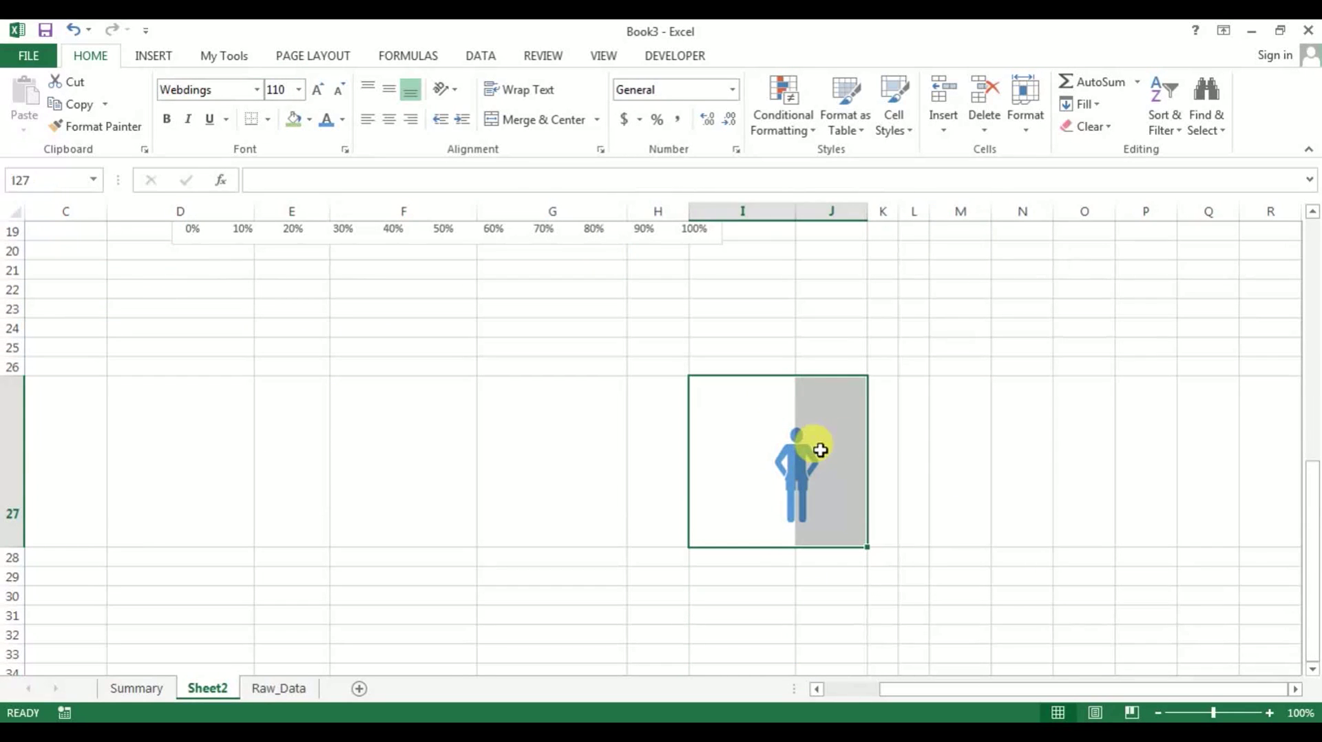
left_click(892, 440)
left_click(781, 465)
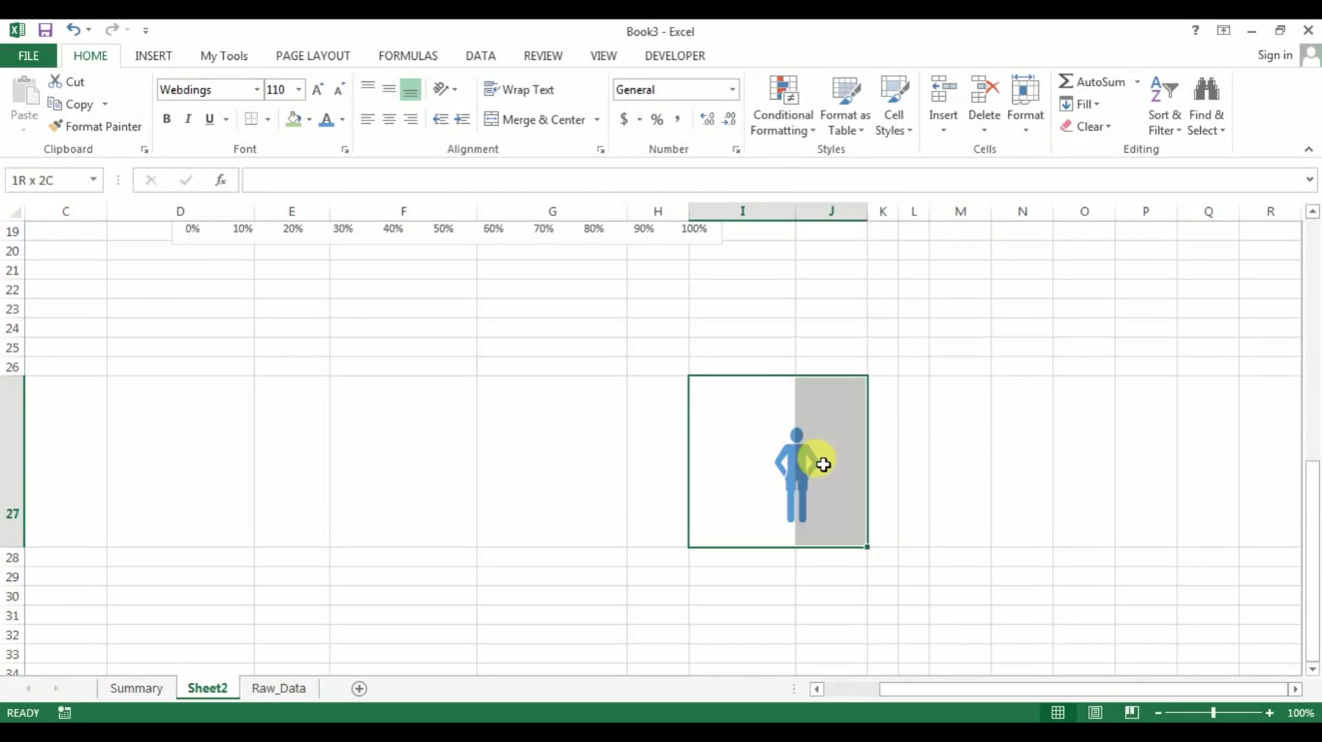
key("ctrl+c")
left_click(544, 438)
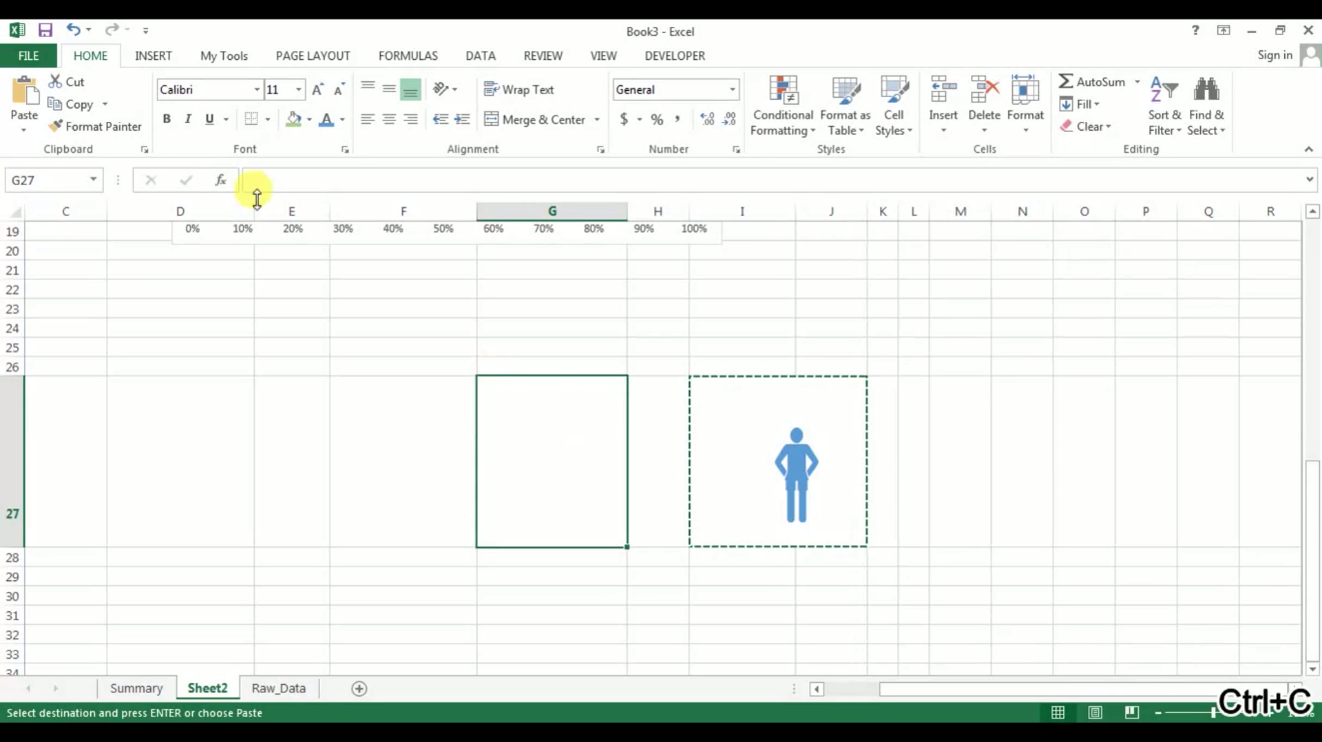
left_click(25, 118)
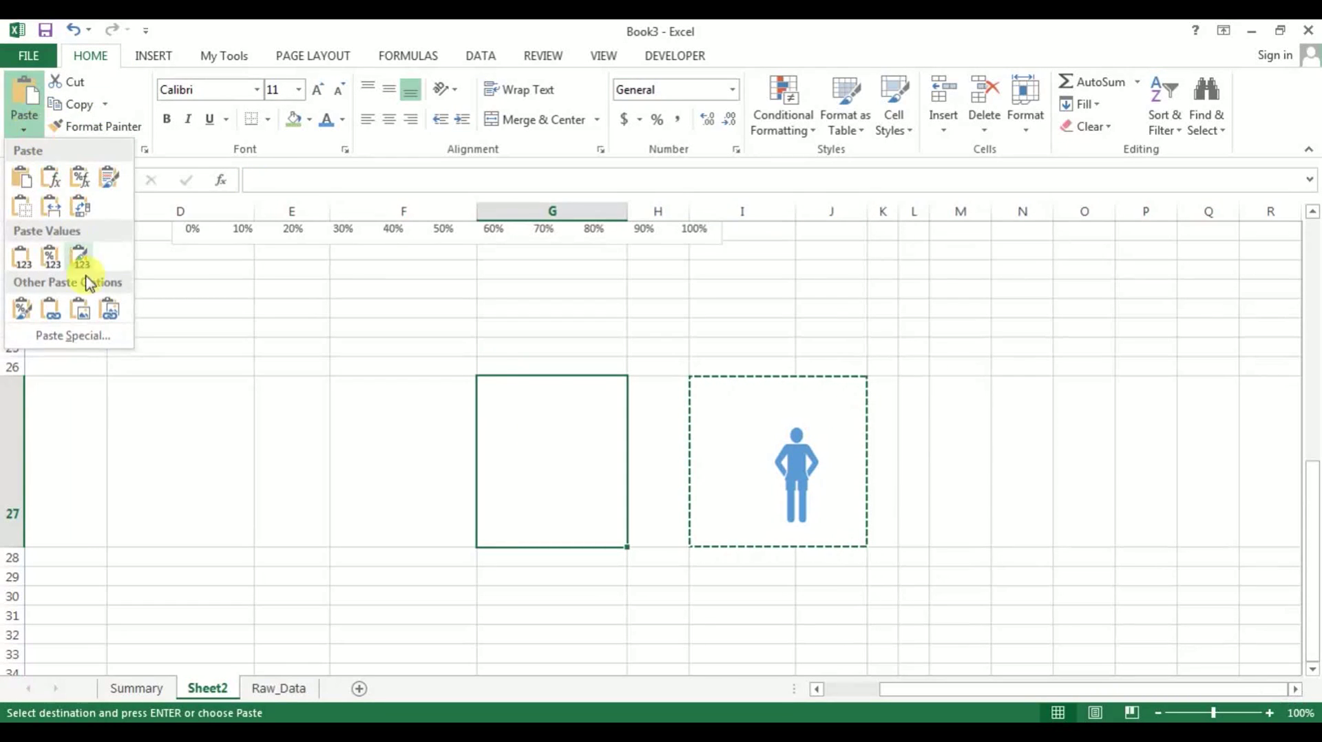
left_click(81, 310)
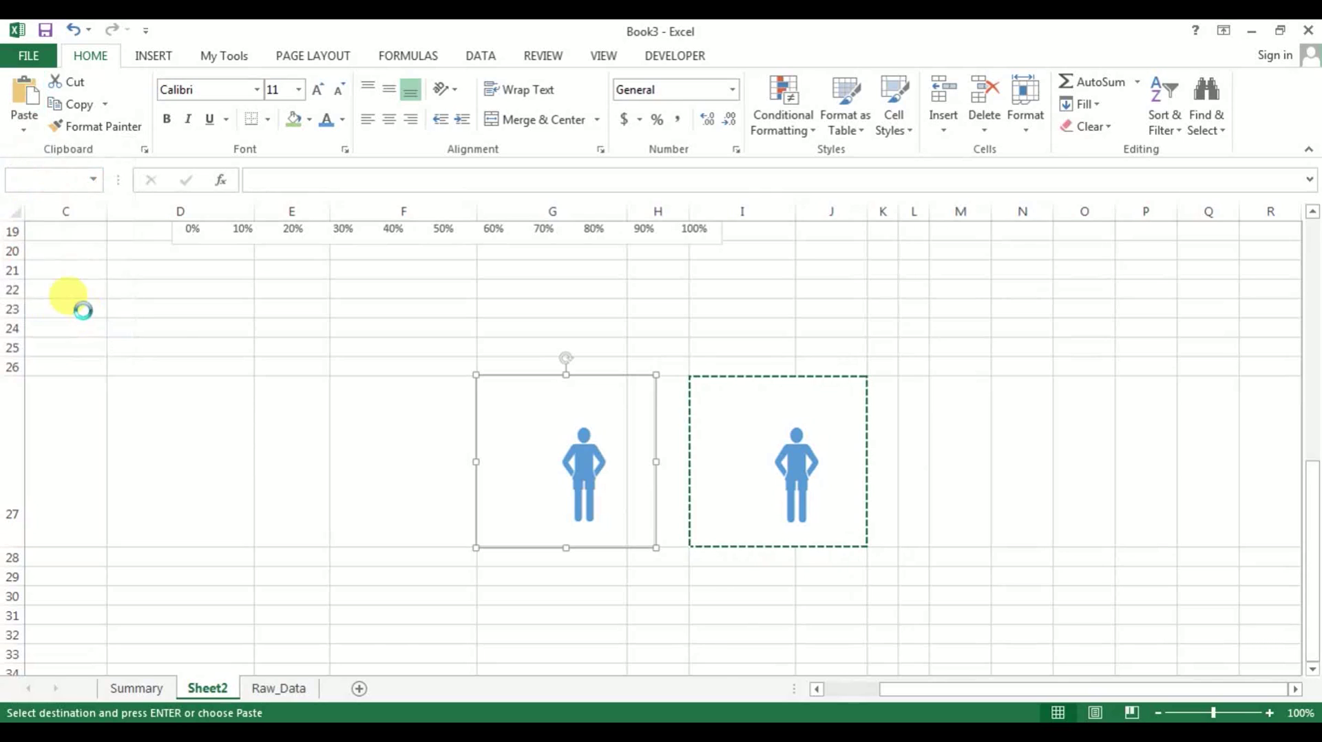
Delete the original person symbol from cells I27:J27, keeping the pasted picture.
left_click(785, 433)
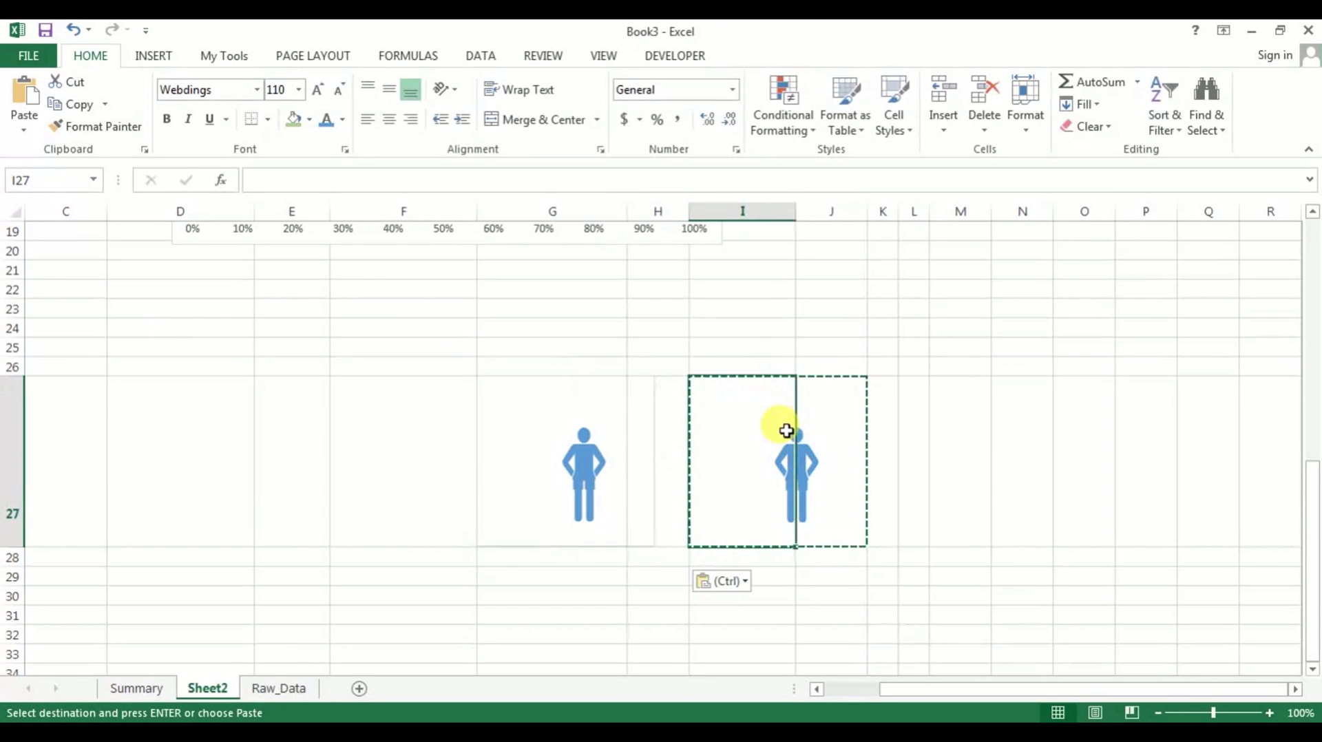
left_click(815, 457, "shift")
key("Delete")
Move the person picture up beside the bar chart, around columns J to N and rows 13 to 21.
left_click(579, 462)
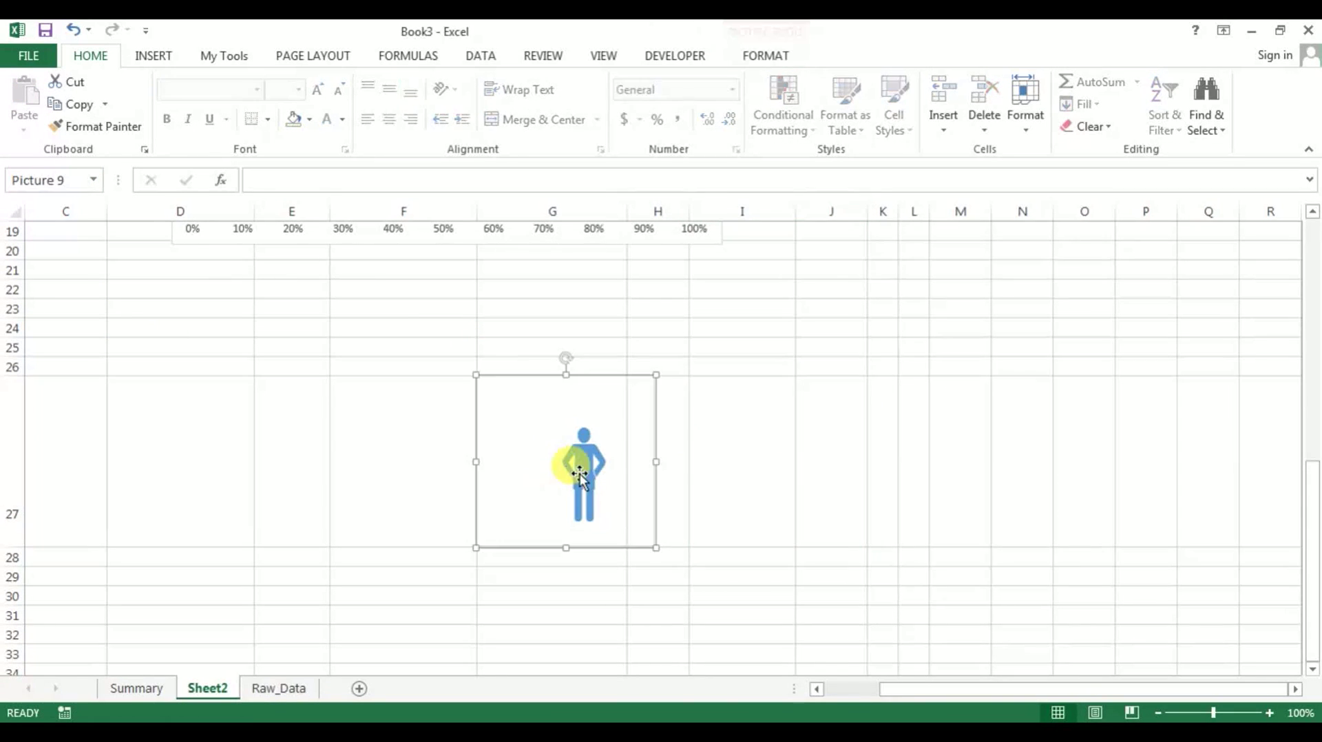
left_click_drag(578, 463, 1004, 279)
scroll(999, 375, "up", 5)
left_click_drag(994, 576, 917, 504)
Crop the picture tightly around the person figure, to about 1.12" high by 0.54" wide.
left_click(752, 59)
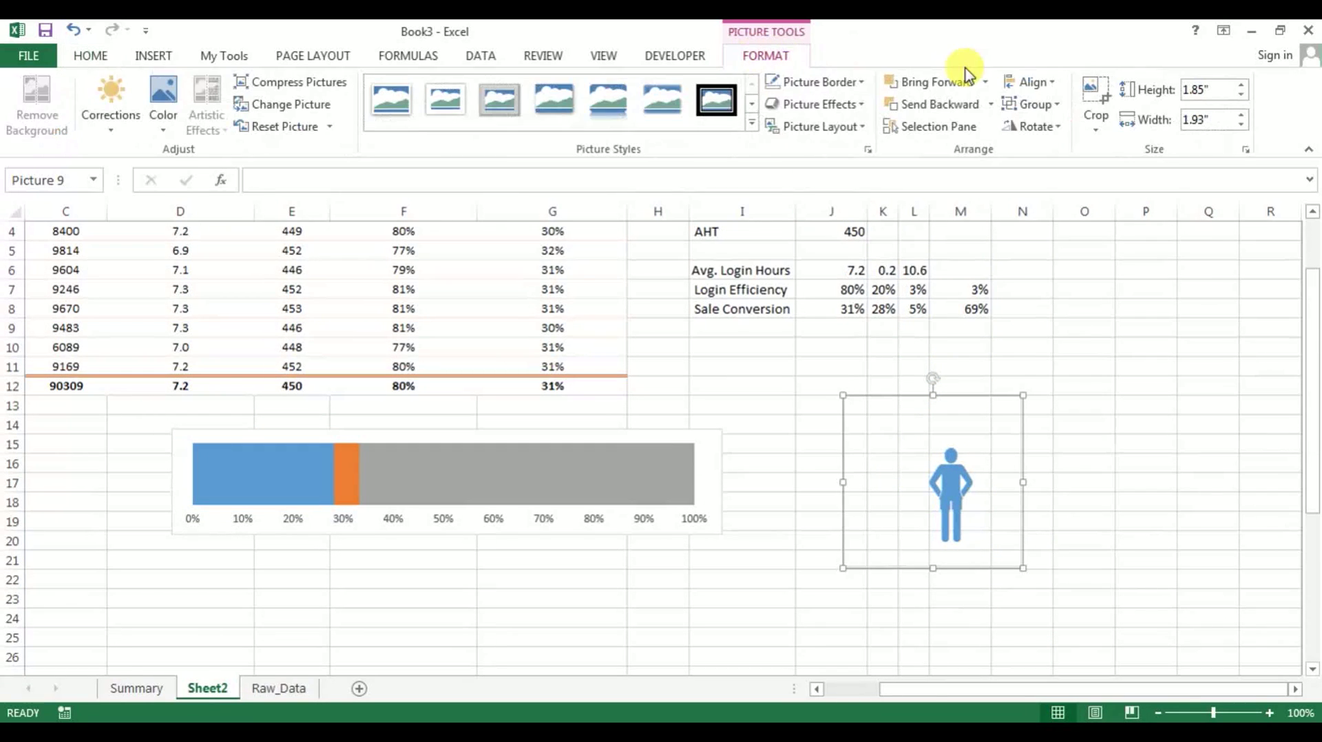
left_click(1097, 92)
left_click_drag(931, 395, 943, 446)
left_click_drag(1021, 506, 973, 513)
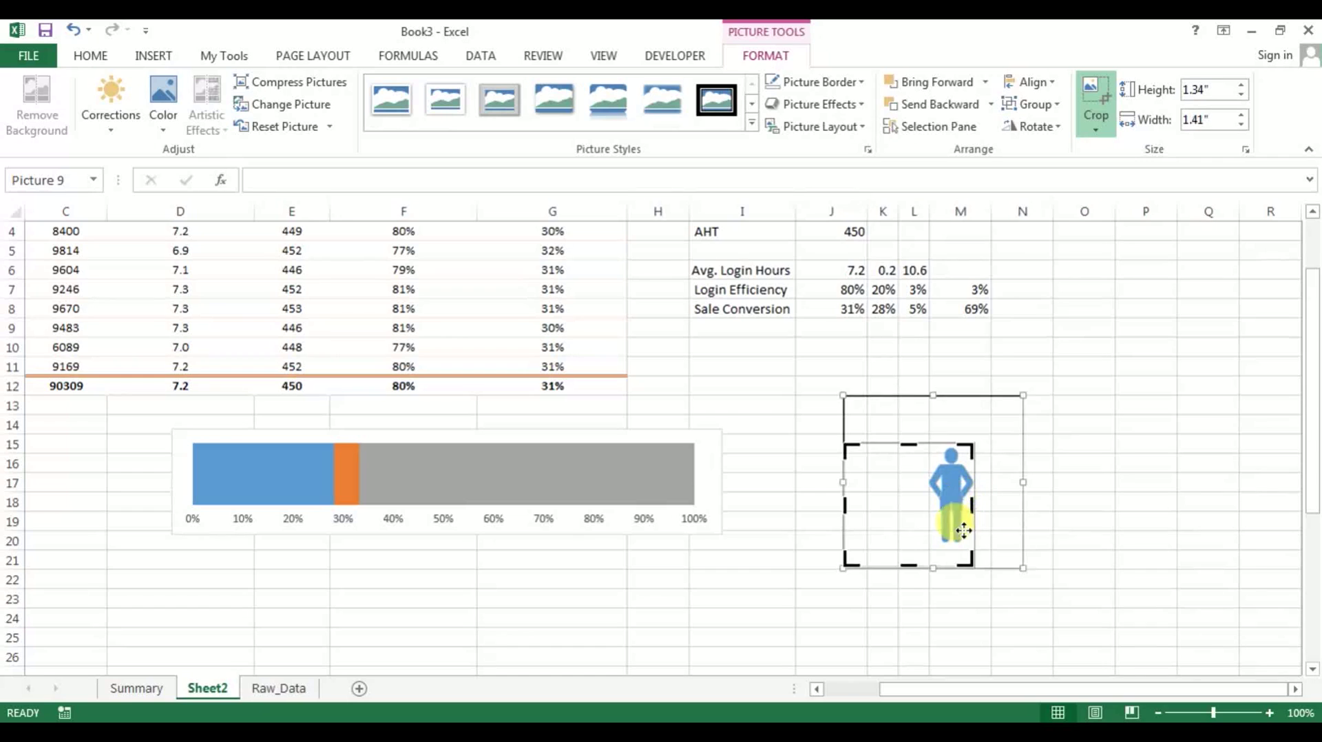
left_click_drag(904, 565, 903, 546)
left_click_drag(844, 495, 925, 504)
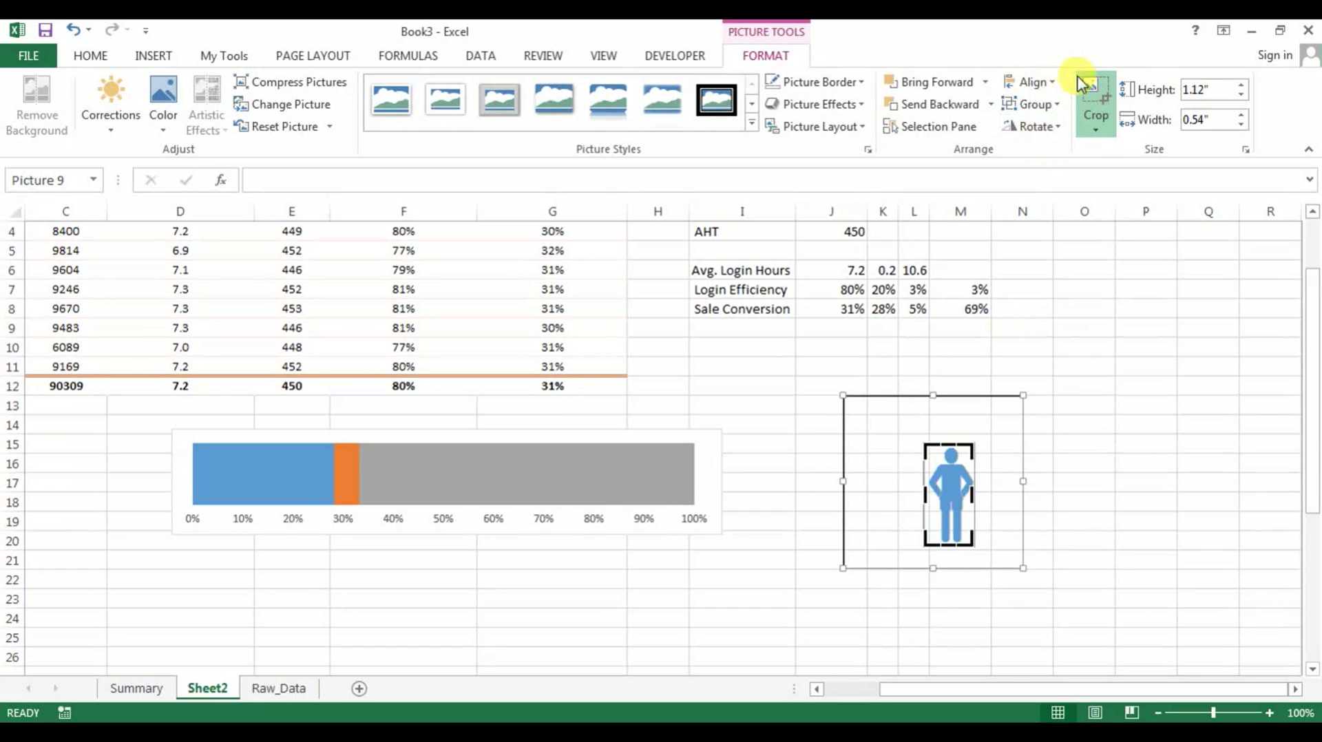
left_click(1095, 96)
left_click(918, 496)
Copy the cropped person picture and paste it as the fill of the orange middle series in the bar chart.
left_click(951, 490)
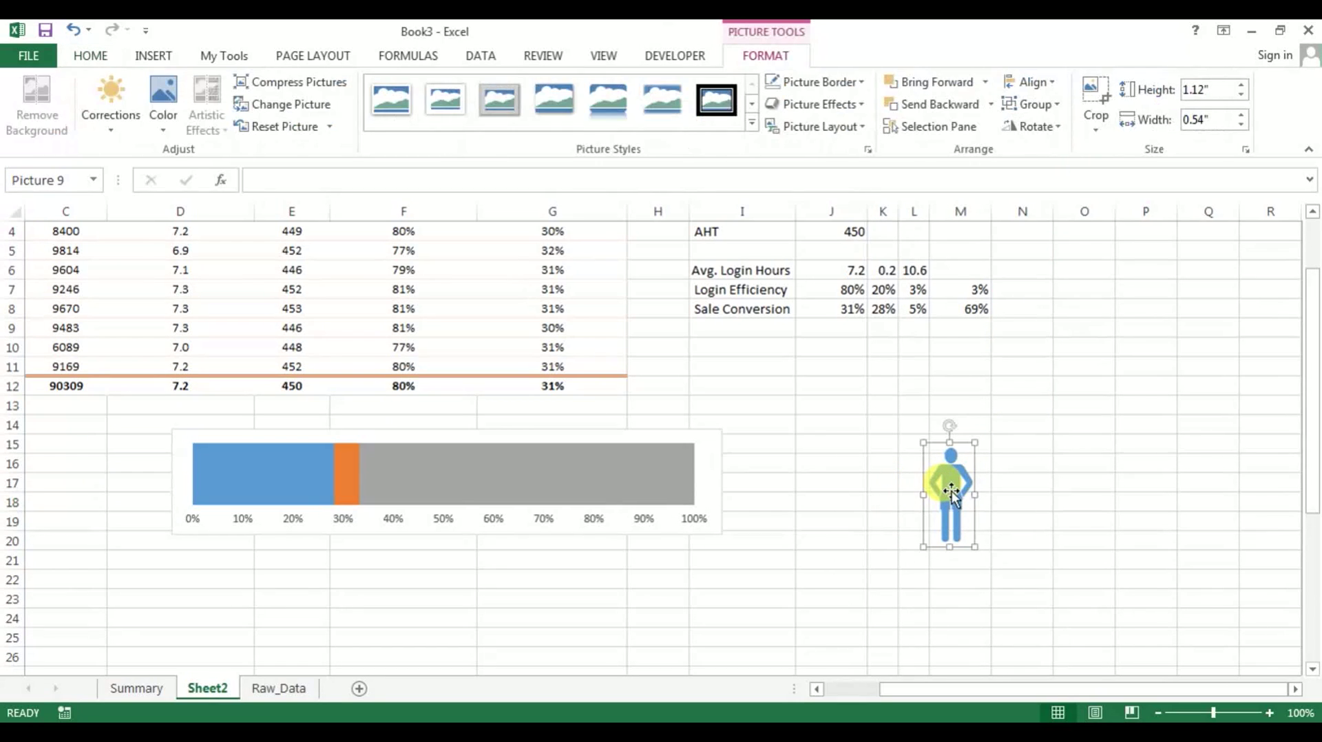
key("ctrl+c")
left_click(353, 482)
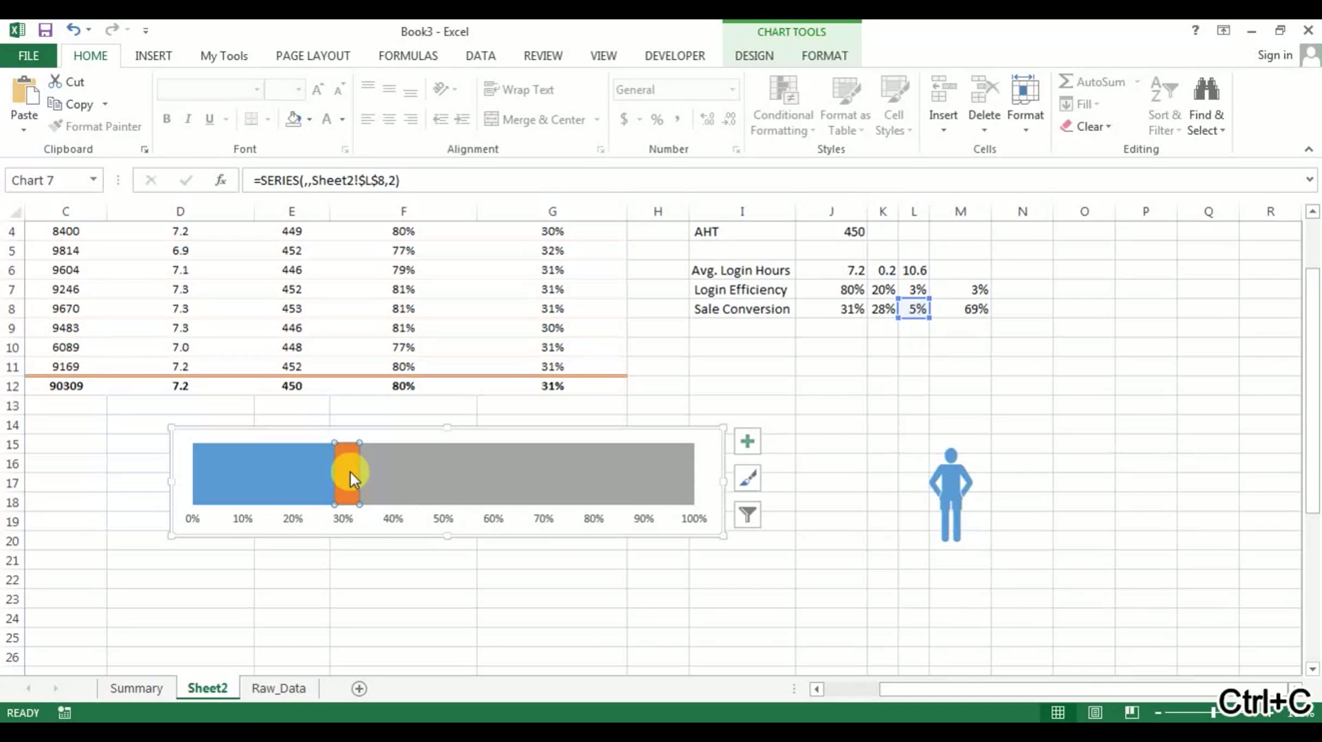
key("ctrl+v")
left_click(810, 577)
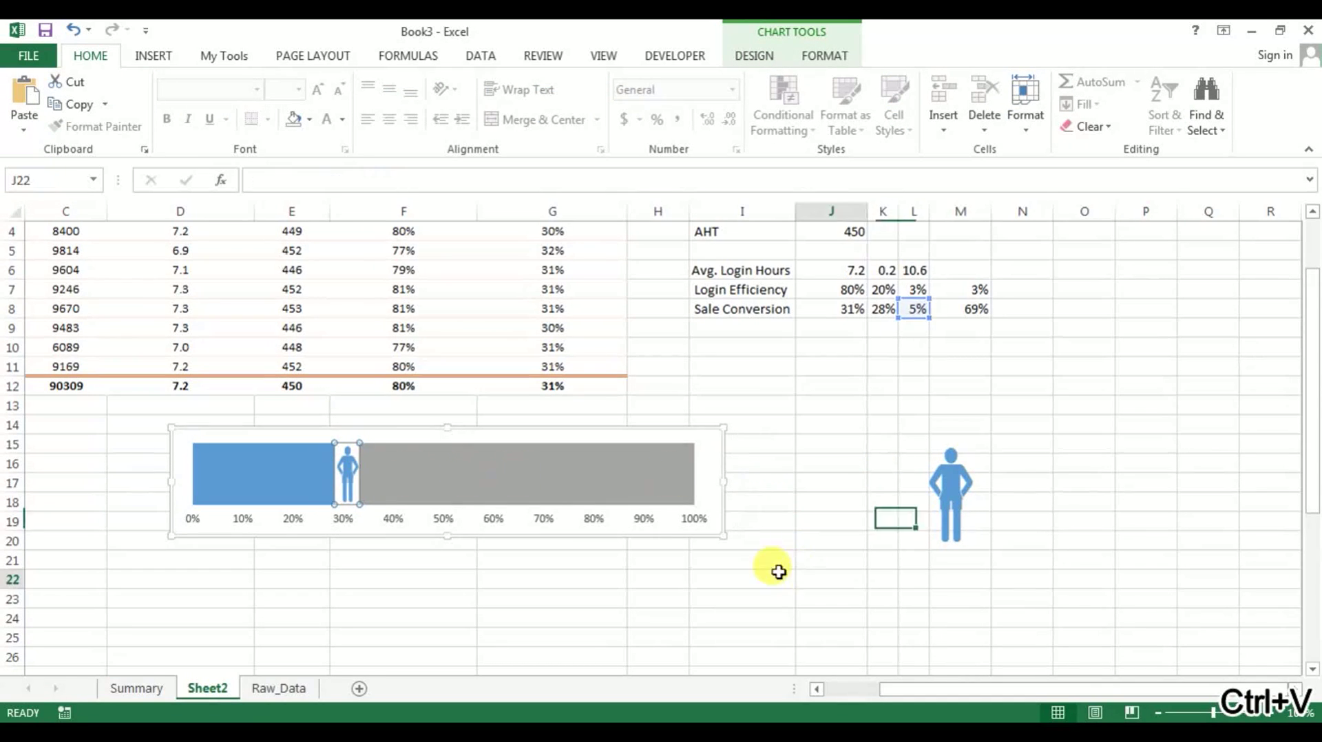
Remove the fill from the blue first series and the grey third series of the bar chart, keeping the person picture.
left_click(293, 468)
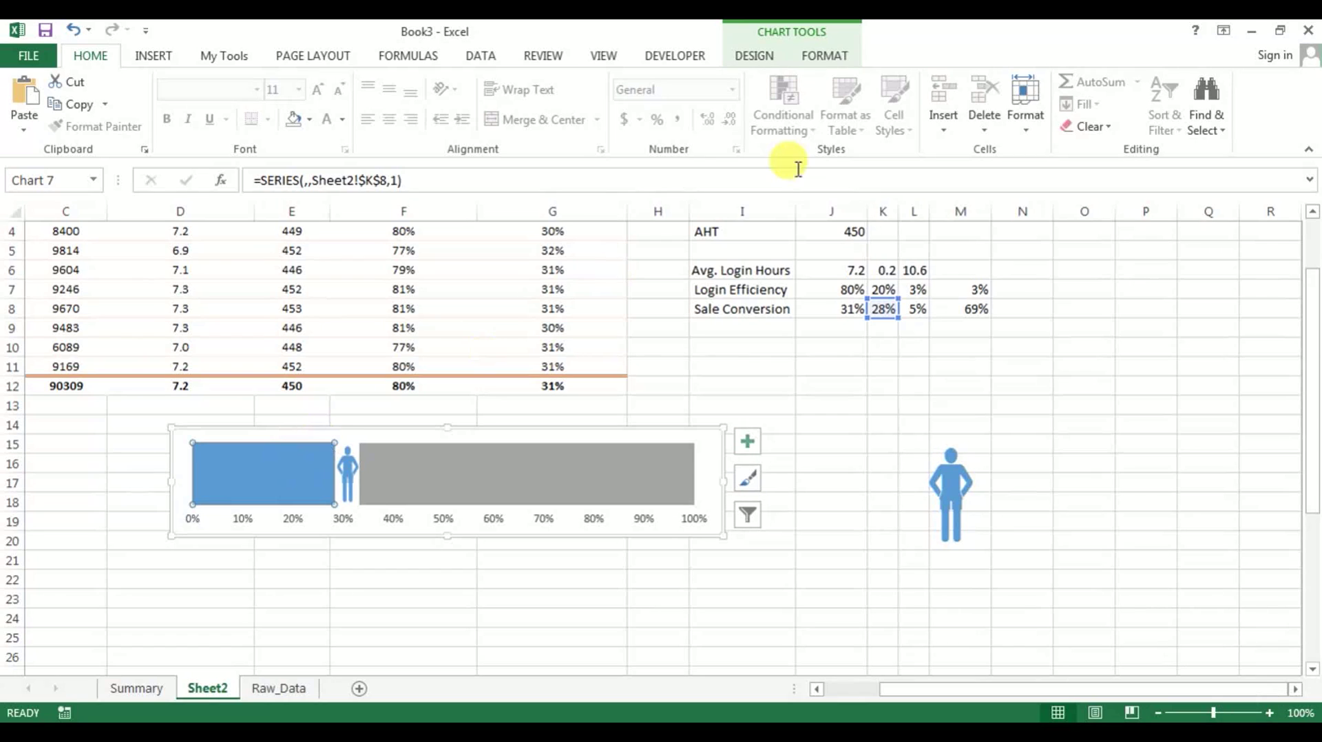
left_click(758, 59)
left_click(824, 56)
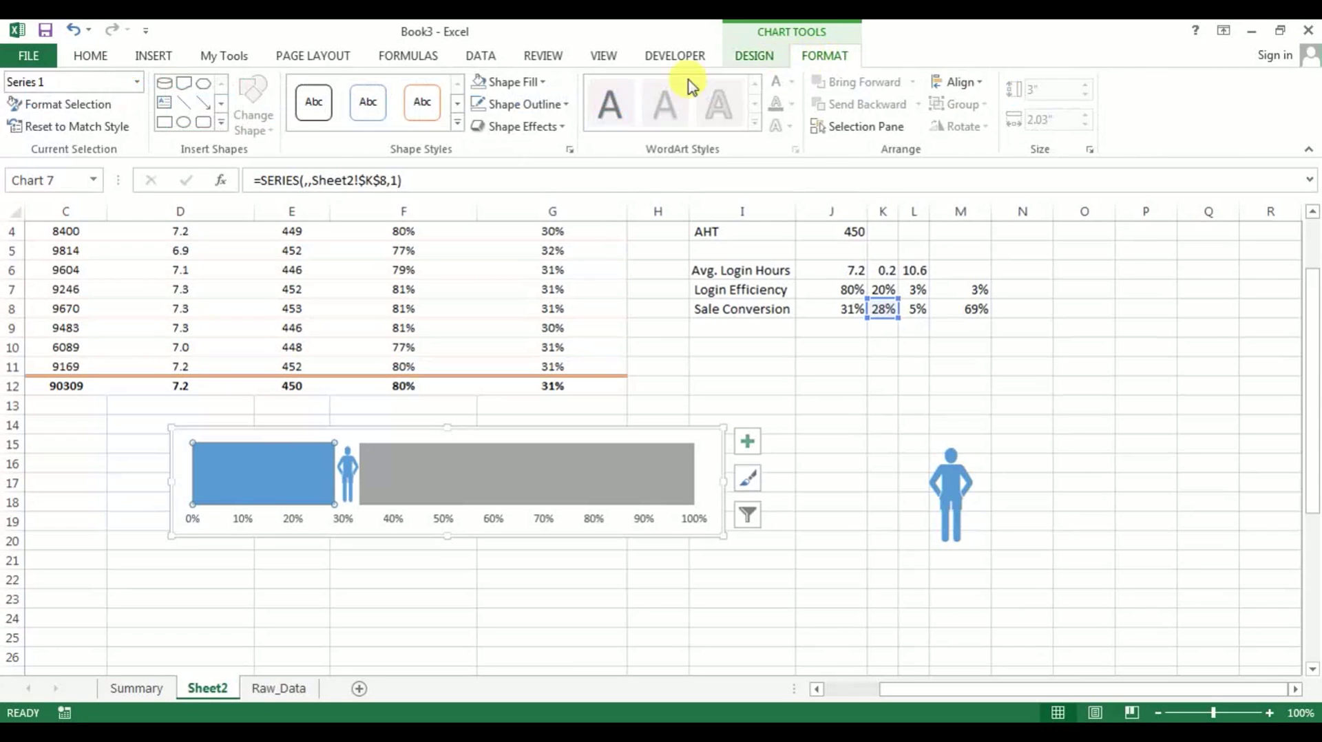
left_click(546, 83)
left_click(525, 277)
left_click(525, 493)
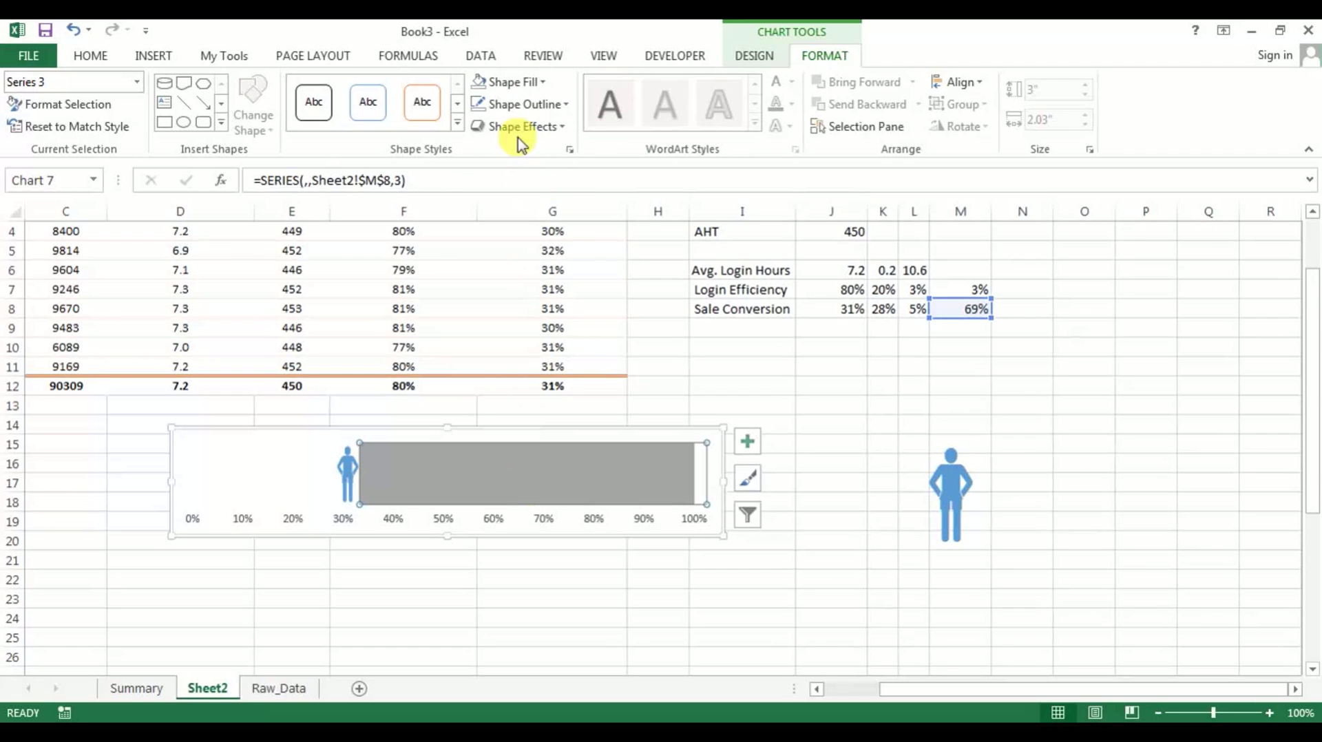
left_click(543, 83)
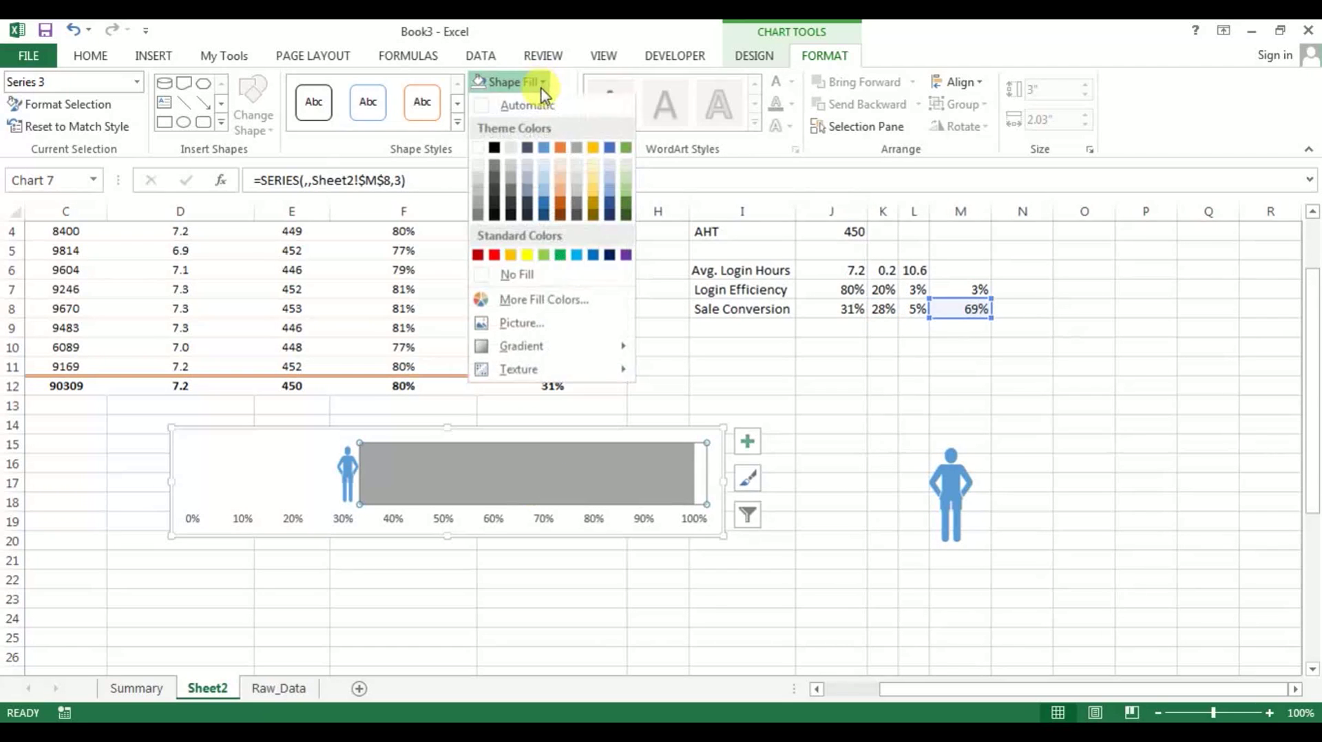
left_click(518, 275)
Set the chart area to no fill and no outline.
left_click(667, 429)
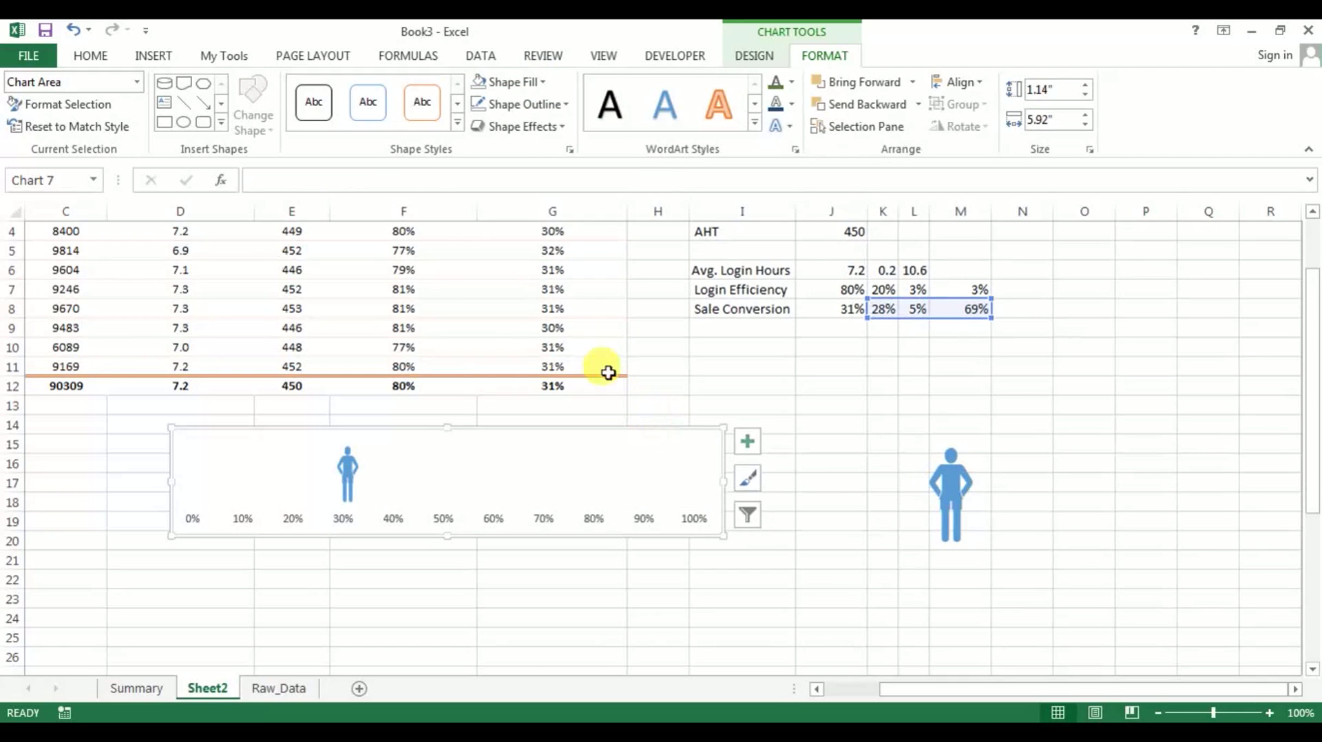
left_click(541, 81)
left_click(525, 275)
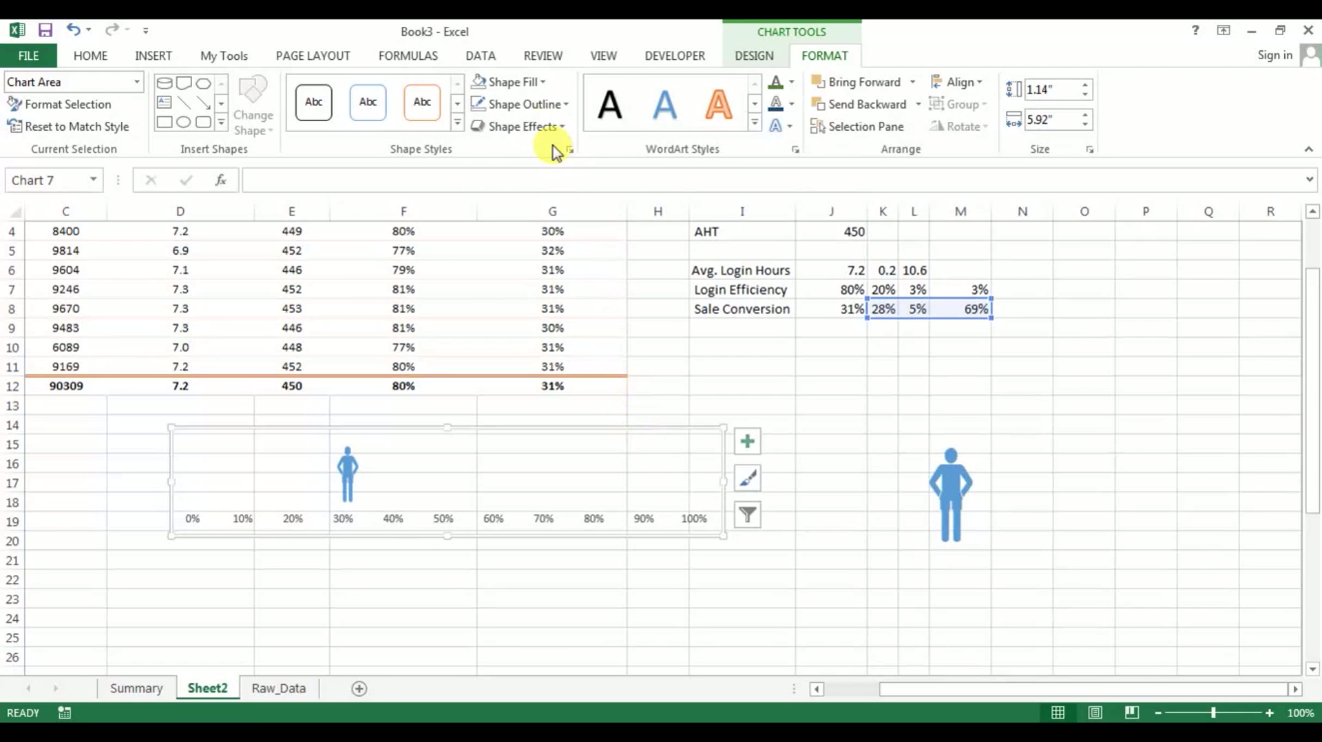
left_click(543, 104)
left_click(546, 296)
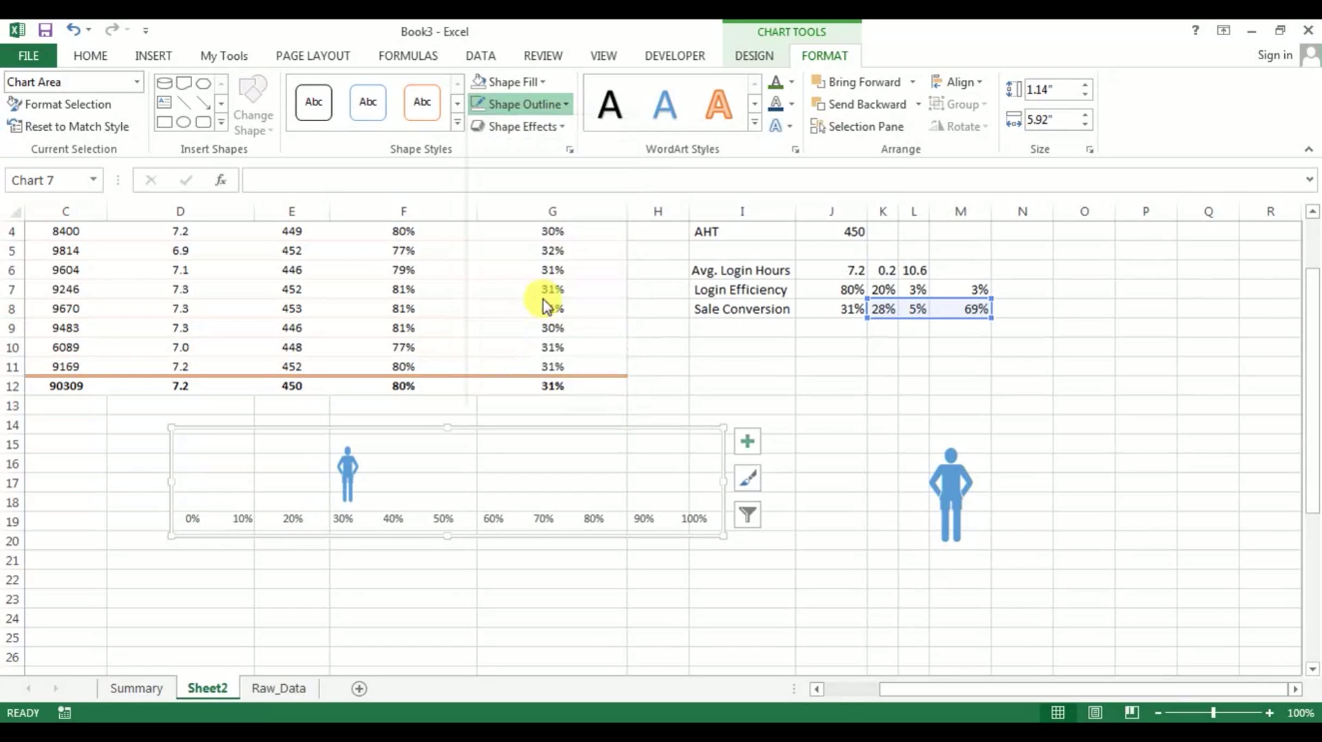
Make the chart's percentage axis labels bold, shift the chart slightly up and across, and shorten it to start at row 14.
left_click(507, 518)
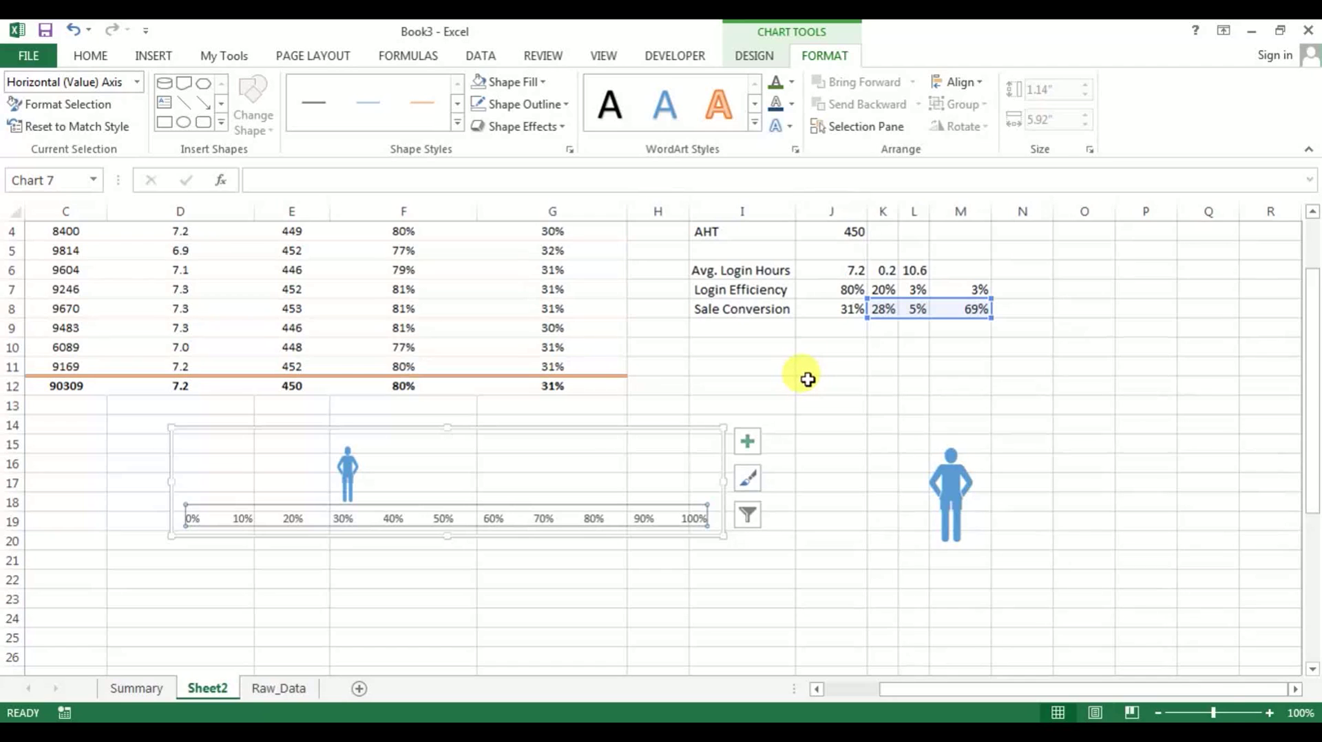
key("ctrl+b")
left_click_drag(632, 431, 651, 414)
left_click_drag(460, 416, 459, 431)
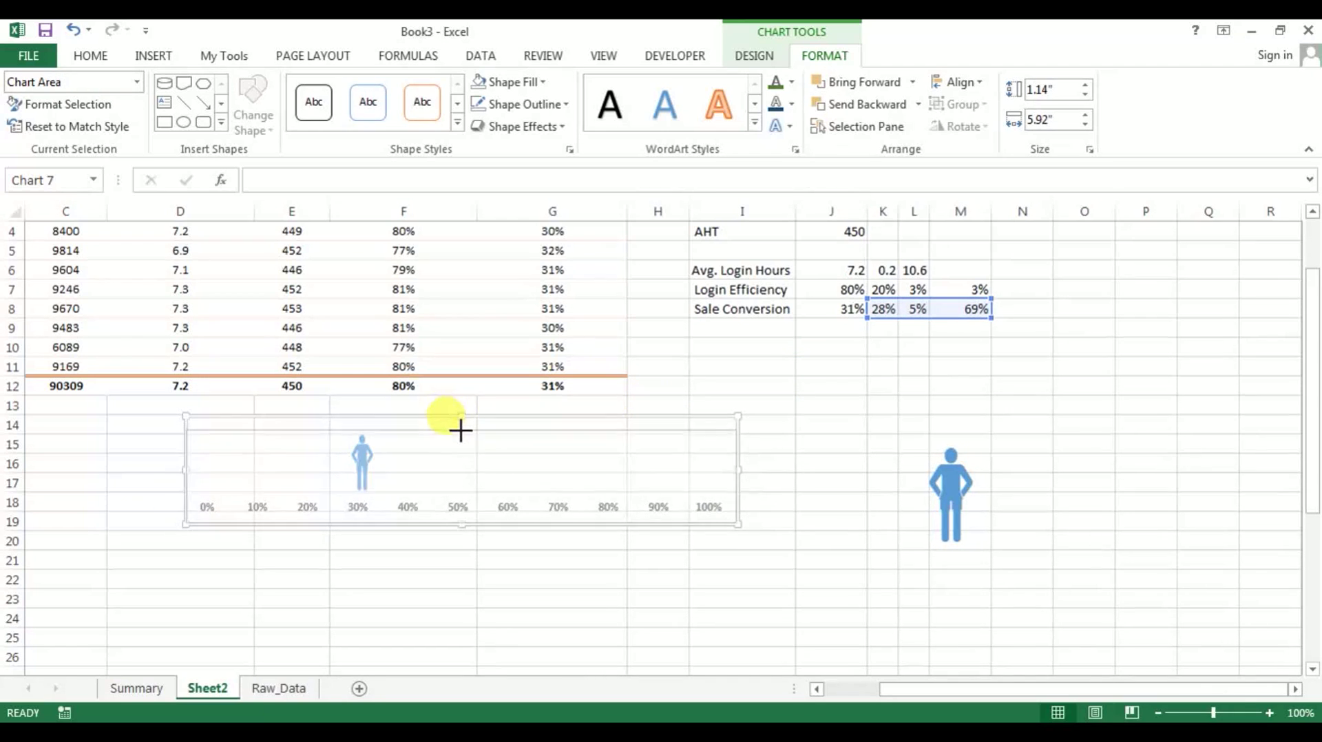
left_click(549, 407)
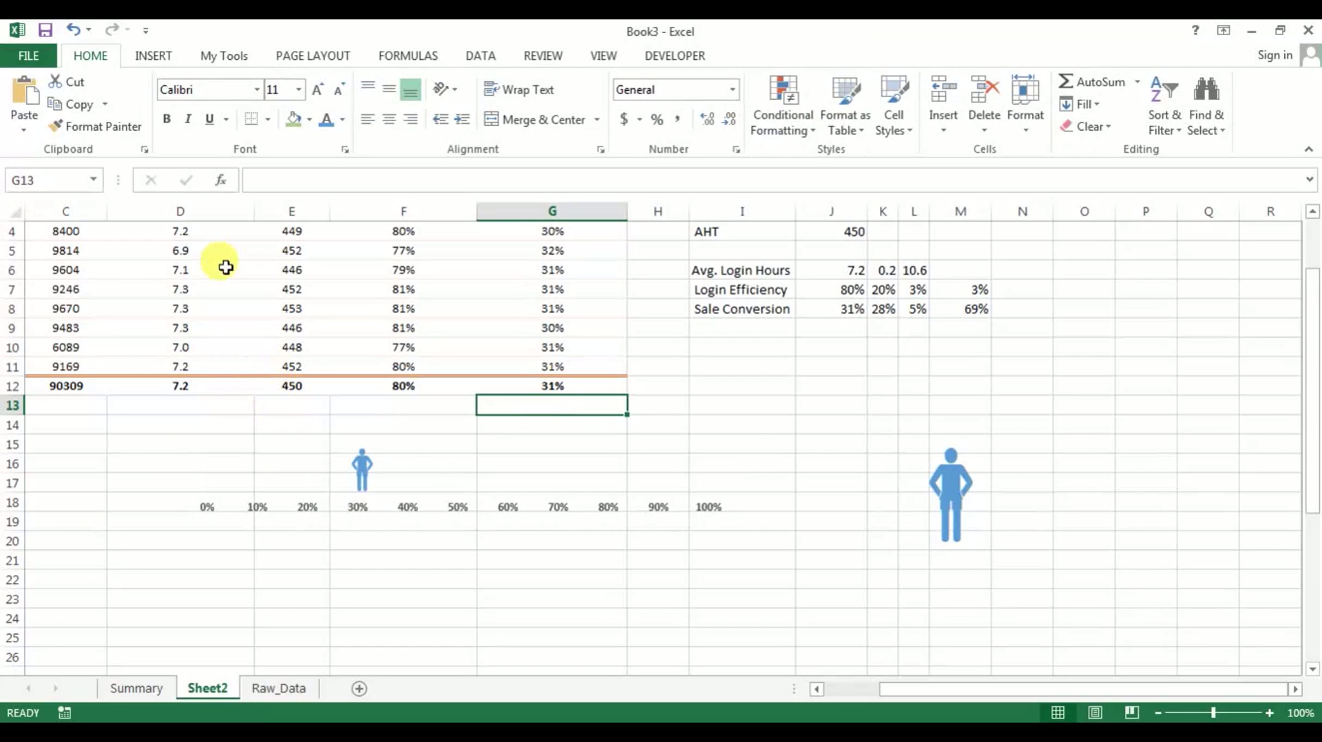
Draw a rectangle about 0.75" high by 6.52" wide just below the chart's axis labels.
left_click(153, 55)
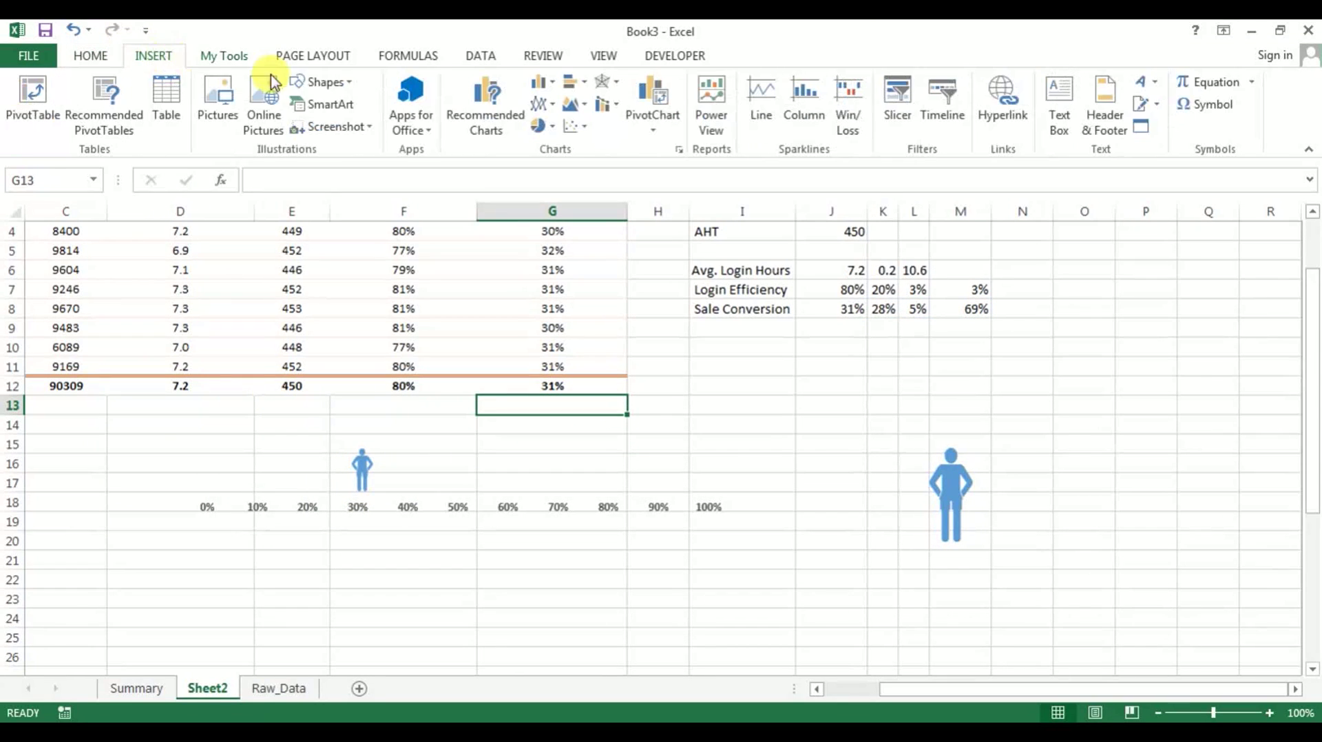
left_click(351, 83)
left_click(297, 229)
left_click_drag(172, 521, 778, 572)
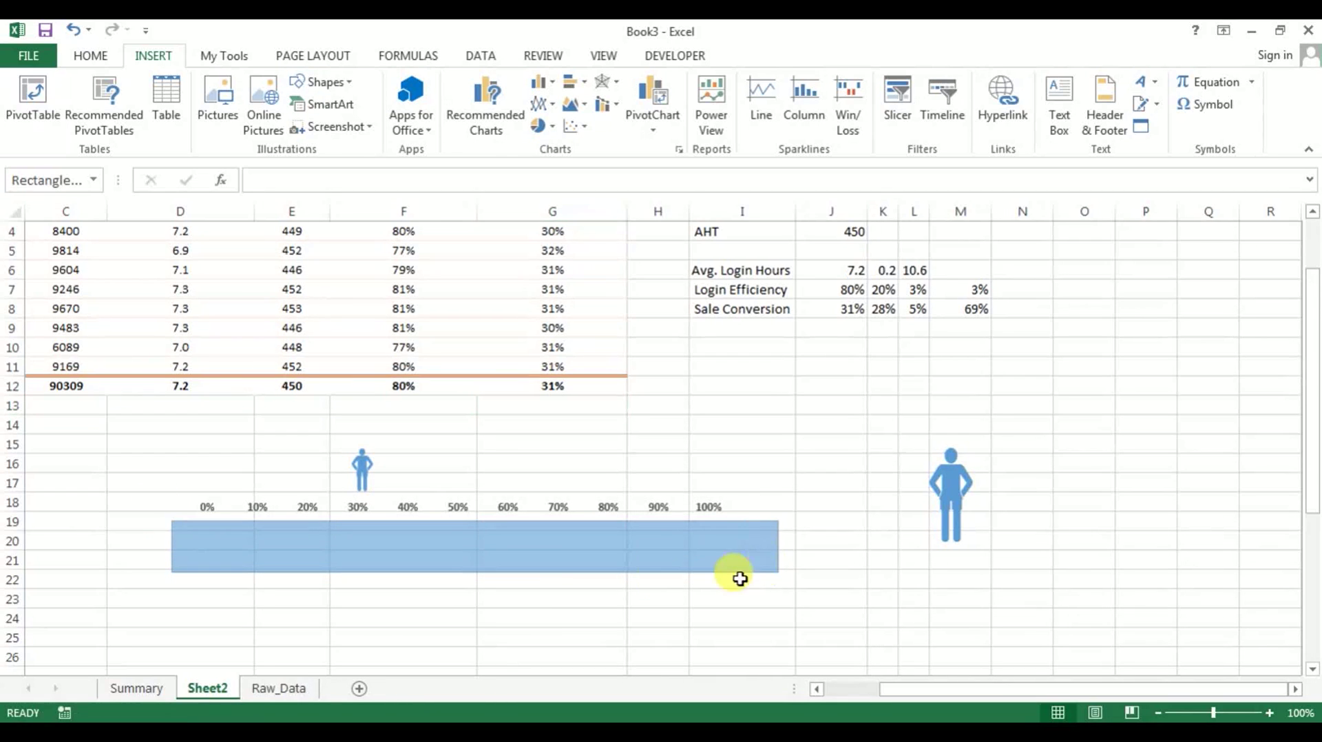
left_click_drag(472, 573, 475, 590)
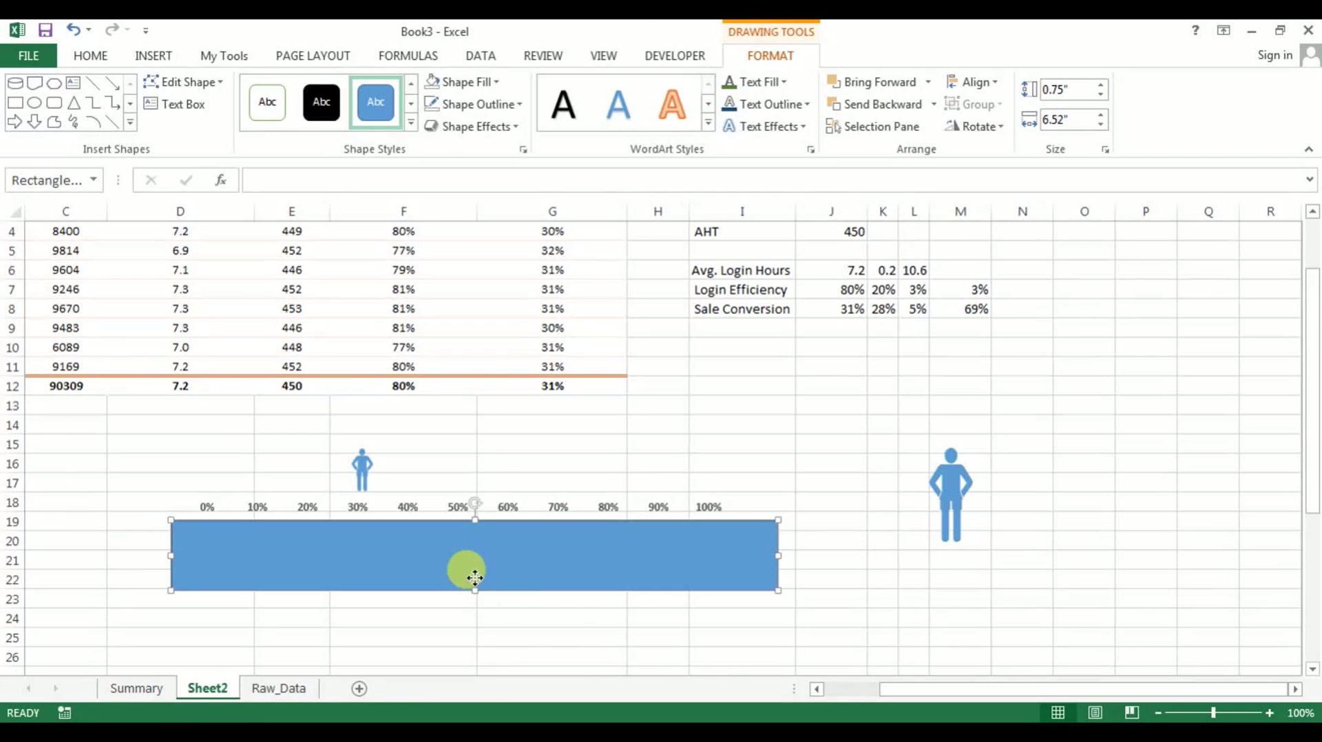
Give the rectangle a perspective 3-D rotation preset with 309.6° Y rotation and 45° perspective.
right_click(478, 583)
key("Escape")
double_click(558, 565)
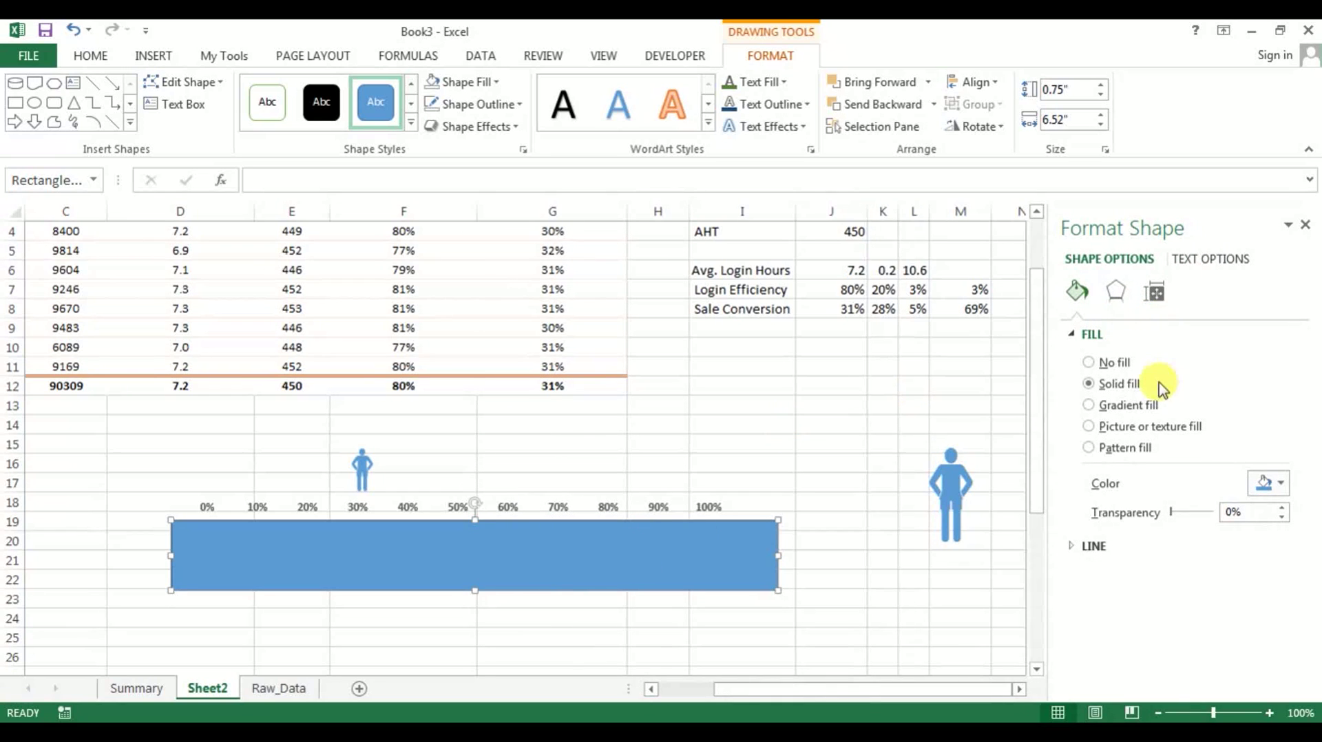
left_click(1121, 295)
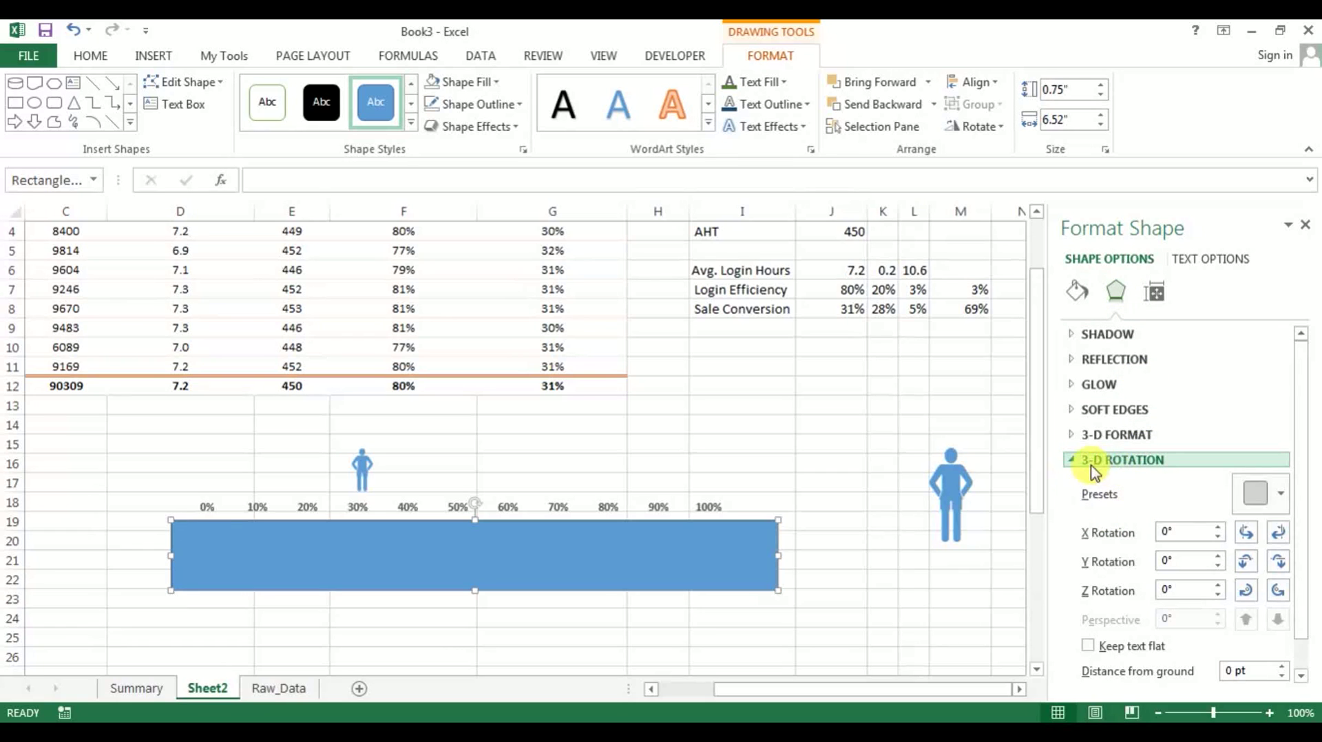
left_click(1275, 493)
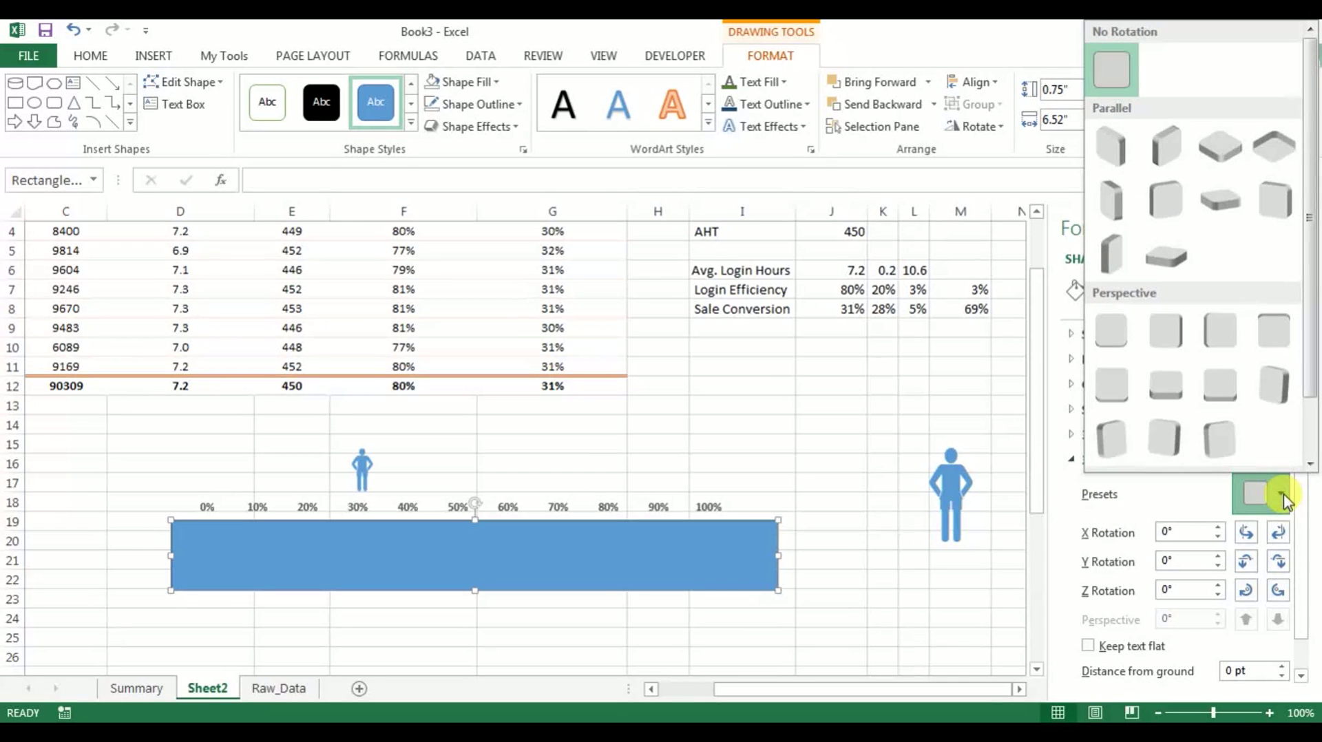
left_click(1224, 385)
mouse_move(611, 560)
left_mouse_down()
mouse_move(603, 537)
mouse_move(614, 558)
left_mouse_up()
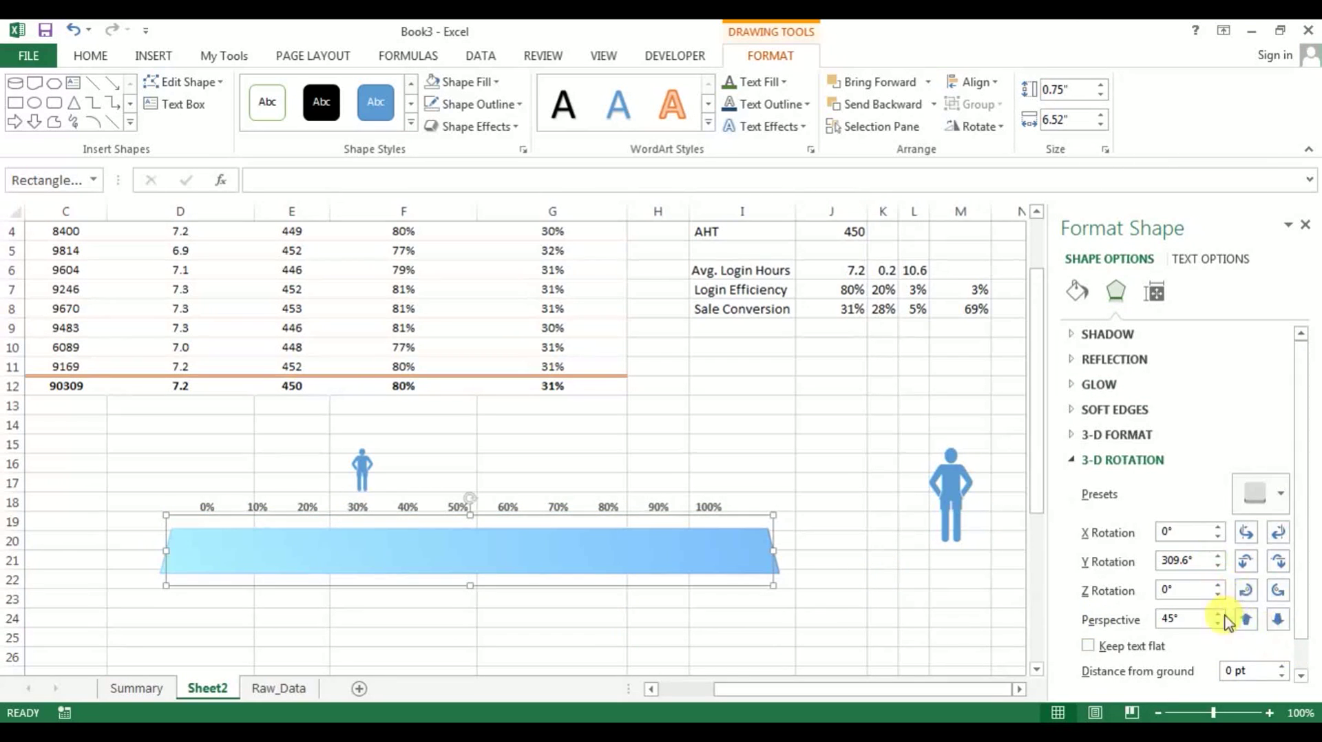
Apply the Riblet top bevel to the rectangle, 8 pt wide, and raise its height to 13.5 pt.
left_click(1079, 436)
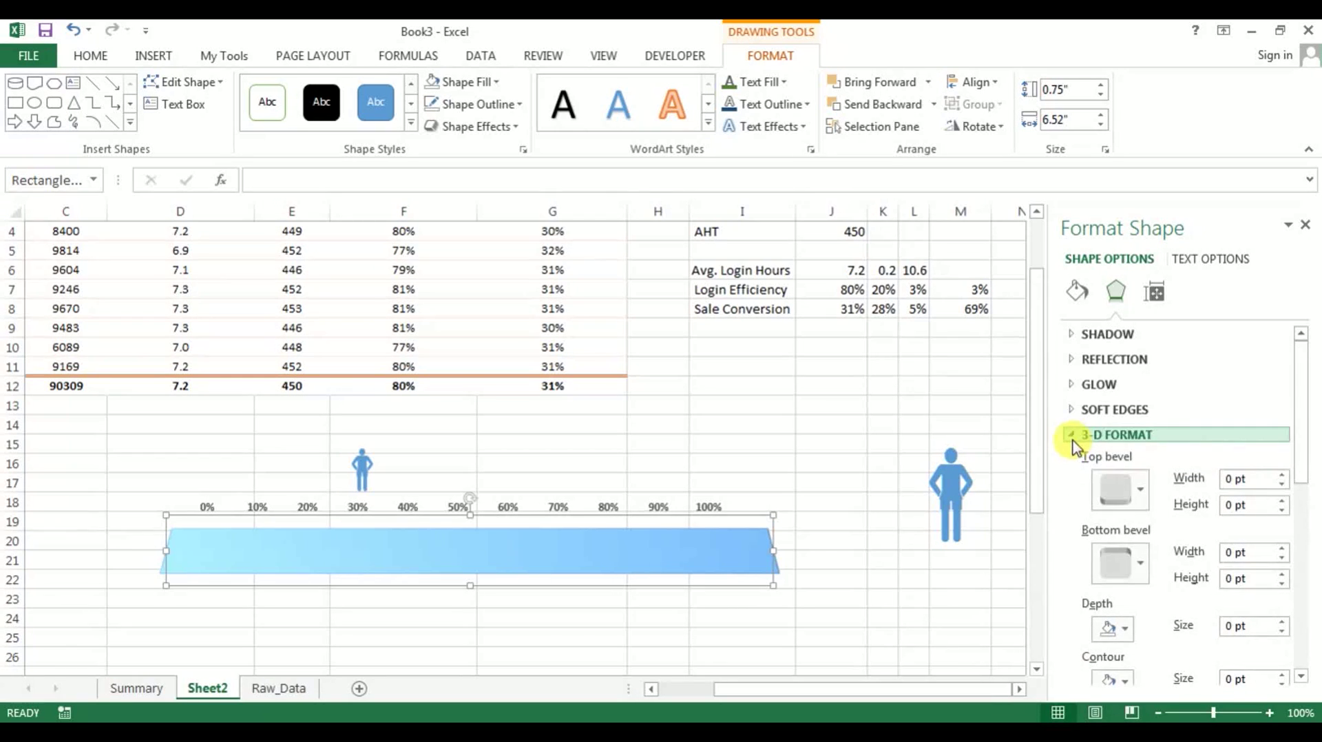
left_click(1142, 490)
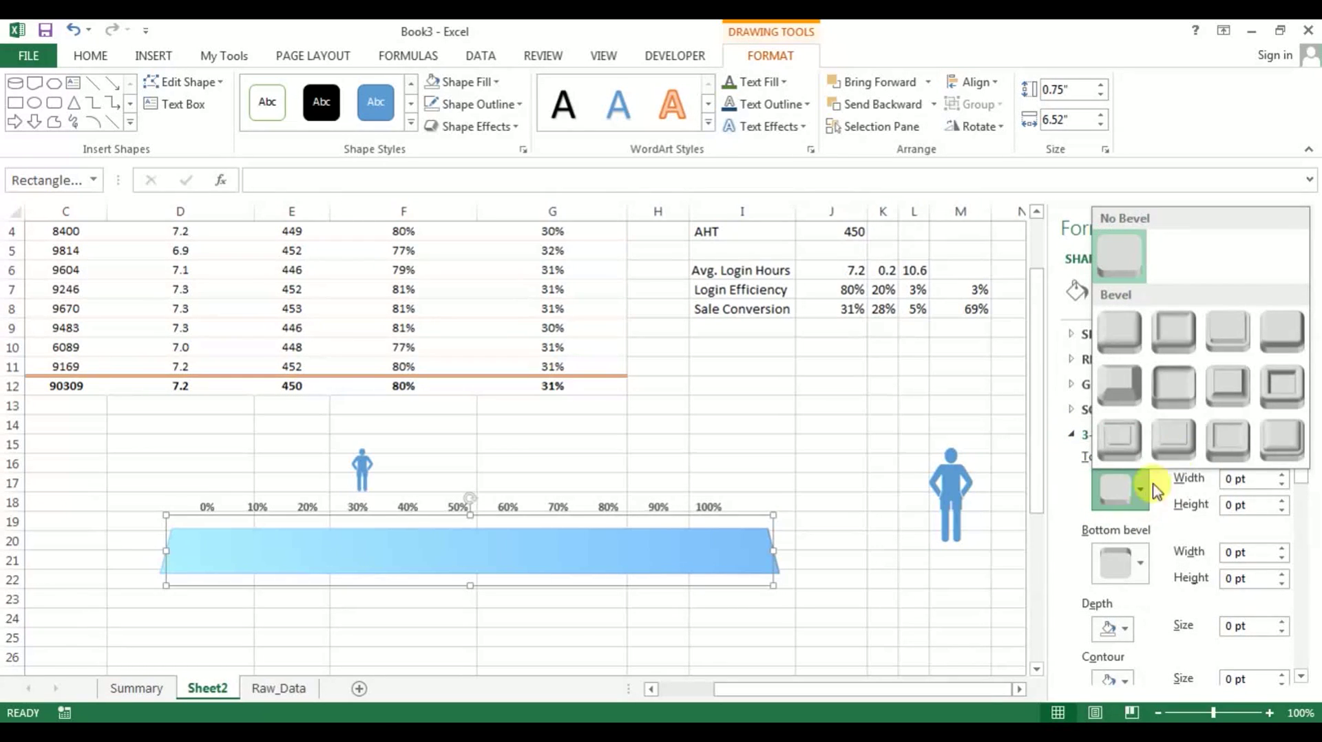
left_click(1183, 449)
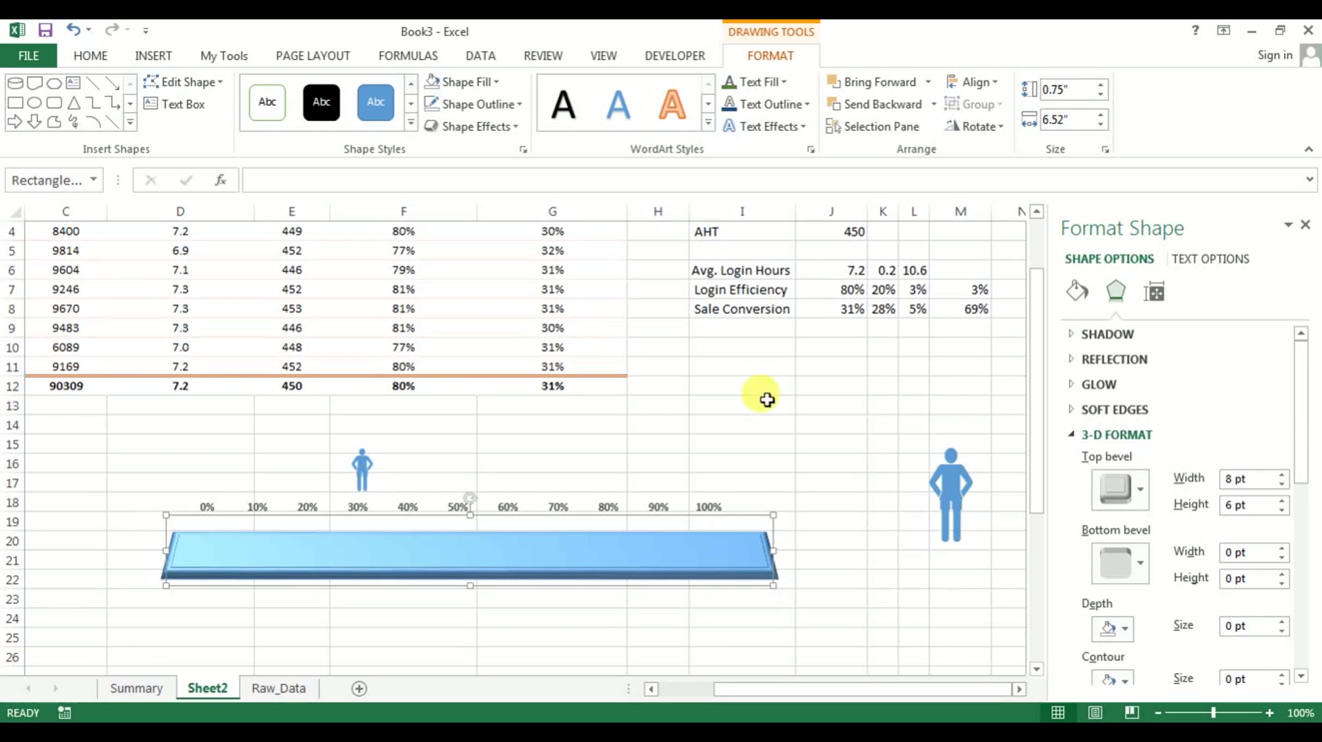
left_click(1282, 502)
left_click(1282, 501)
left_click(1282, 501)
left_click(1282, 501)
left_click(1283, 501)
left_click(1282, 501)
left_click(1282, 501)
left_click(808, 606)
Move the 3-D rectangle up over the chart's axis labels and send it to the back, behind the chart.
mouse_move(679, 571)
left_mouse_down()
mouse_move(654, 531)
mouse_move(640, 549)
mouse_move(643, 519)
left_mouse_up()
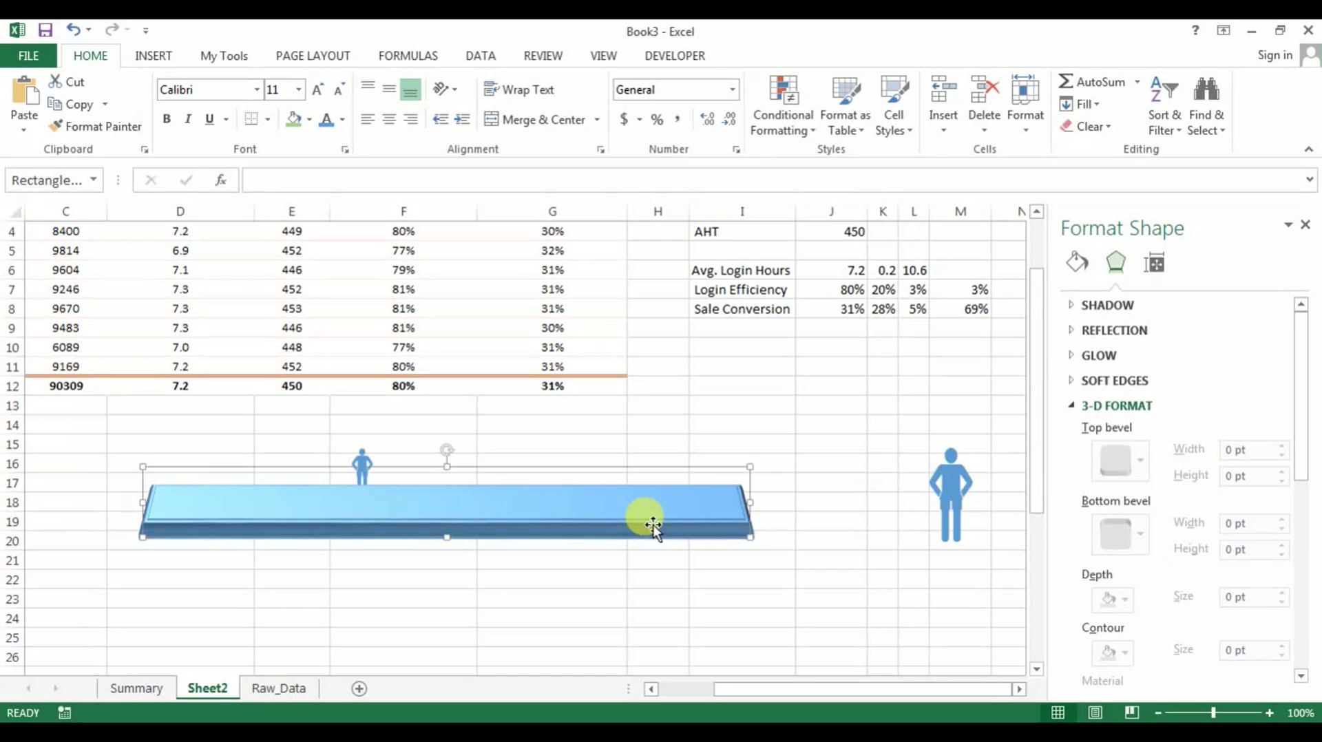
right_click(653, 520)
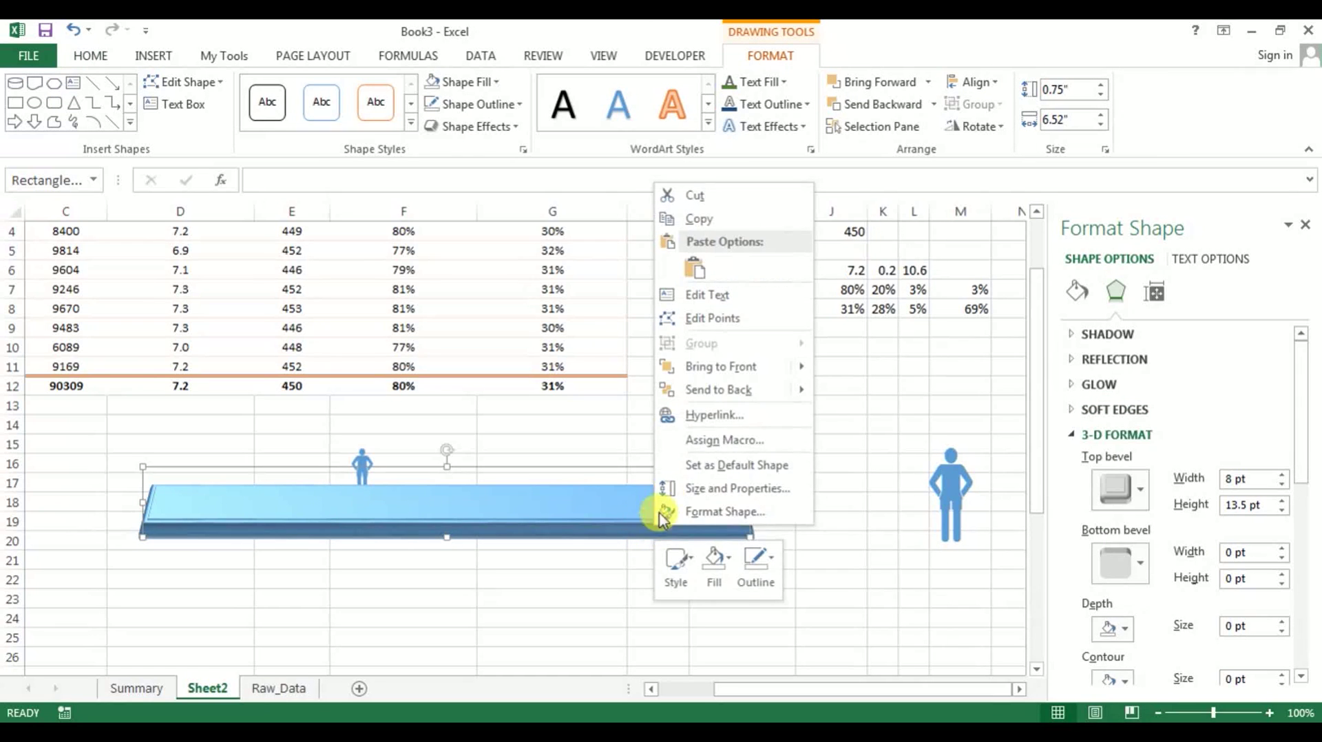
left_click(723, 389)
left_click(829, 522)
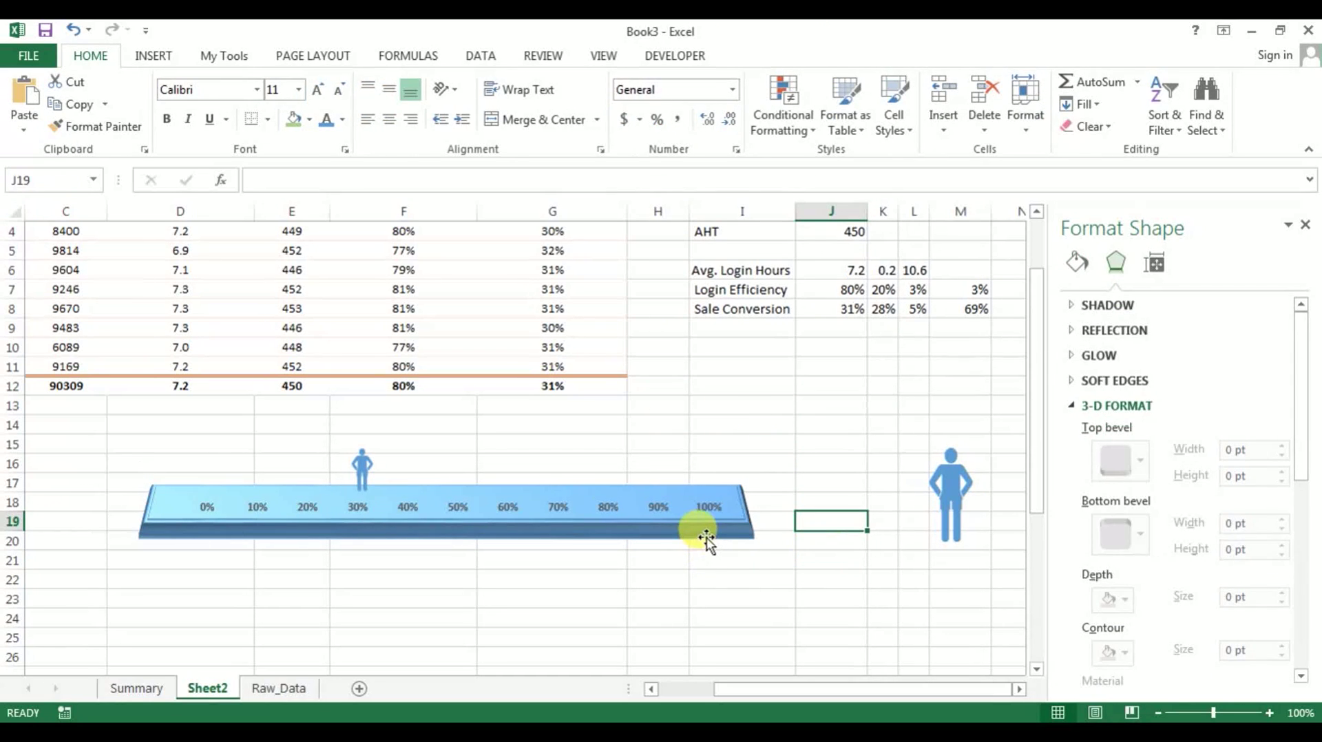
Narrow the 3-D rectangle to about 6.25" and center it under the 0% to 100% labels and the person's feet.
left_click_drag(706, 536, 715, 531)
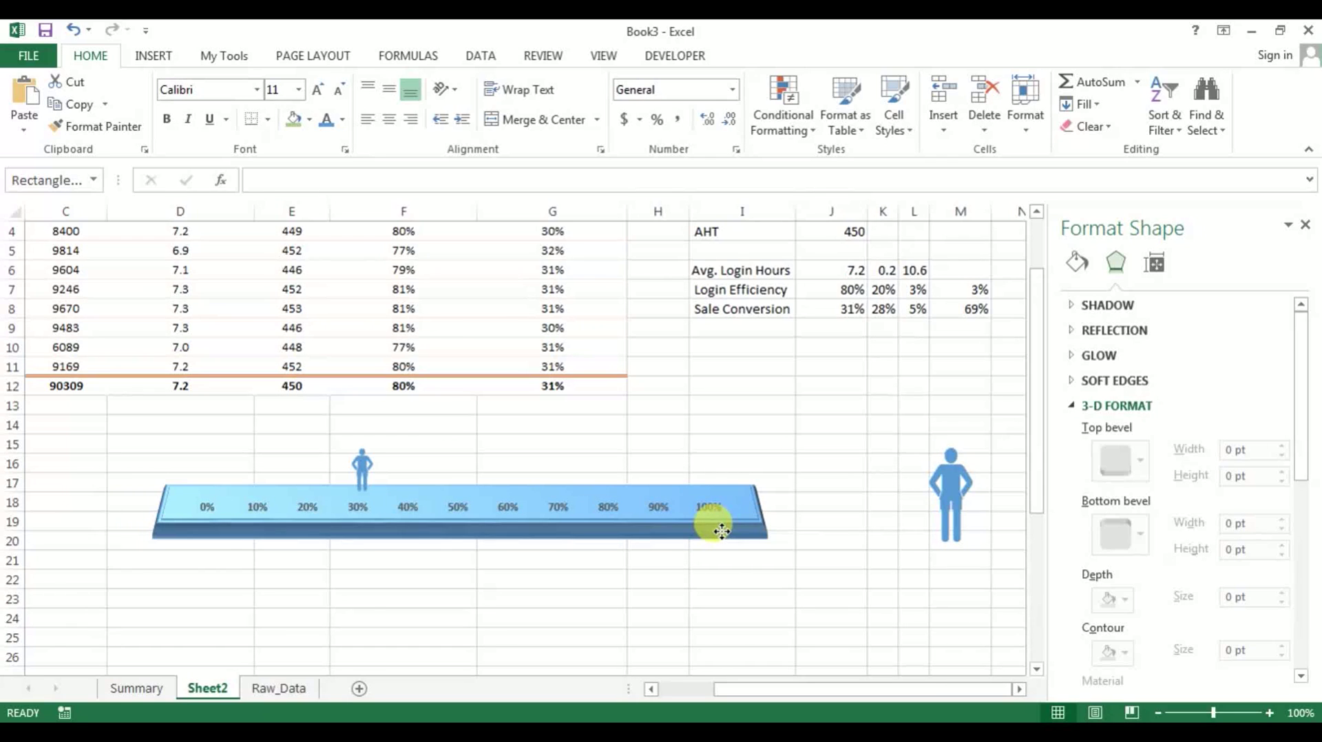
left_click(720, 531)
mouse_move(761, 510)
left_mouse_down()
mouse_move(717, 522)
mouse_move(737, 520)
left_mouse_up()
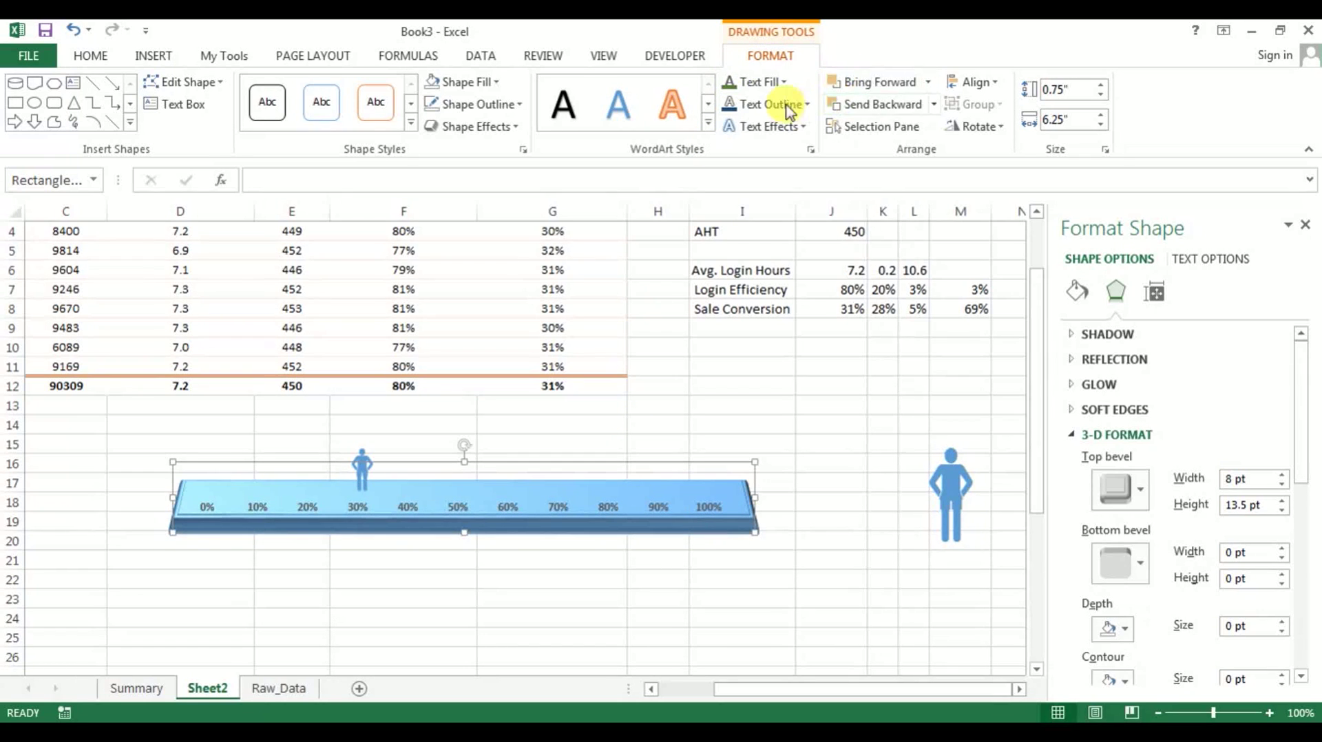
Fill the 3-D rectangle with a dark gold theme color and make the chart's axis labels white.
left_click(495, 84)
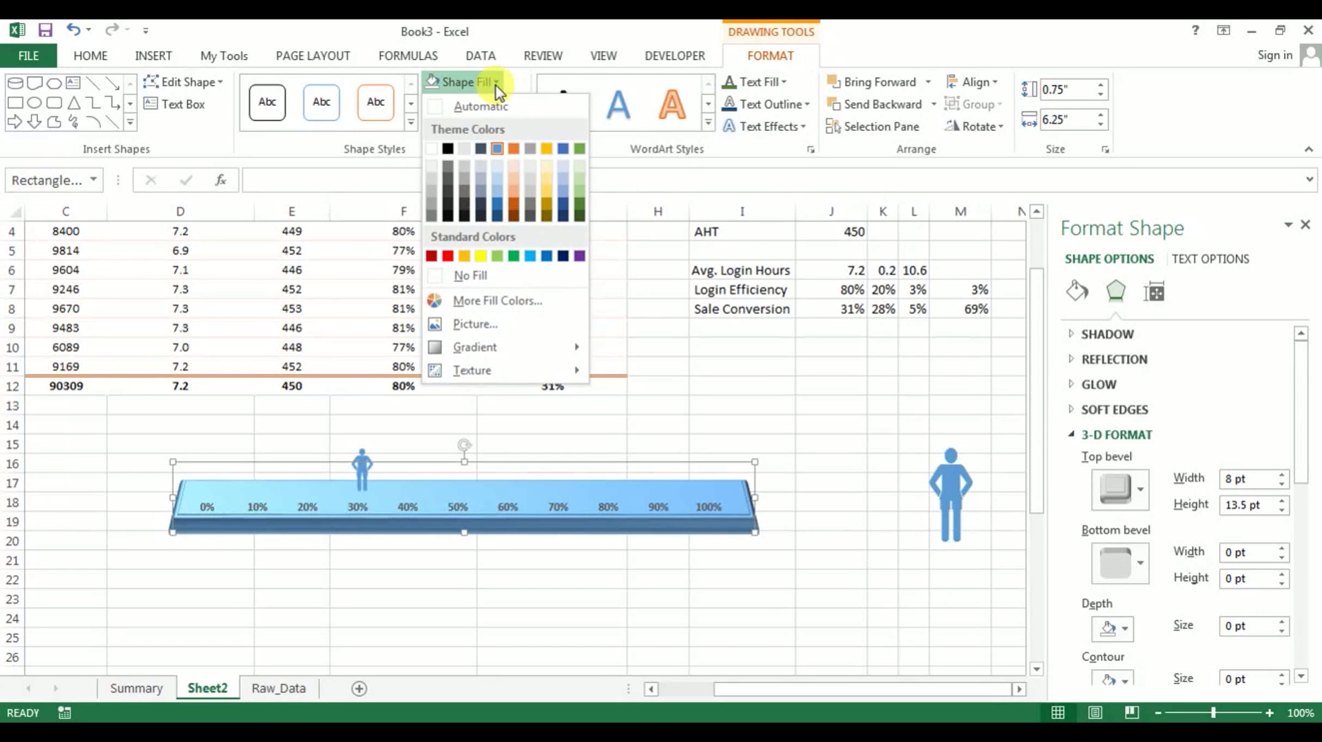
left_click(546, 214)
left_click(654, 509)
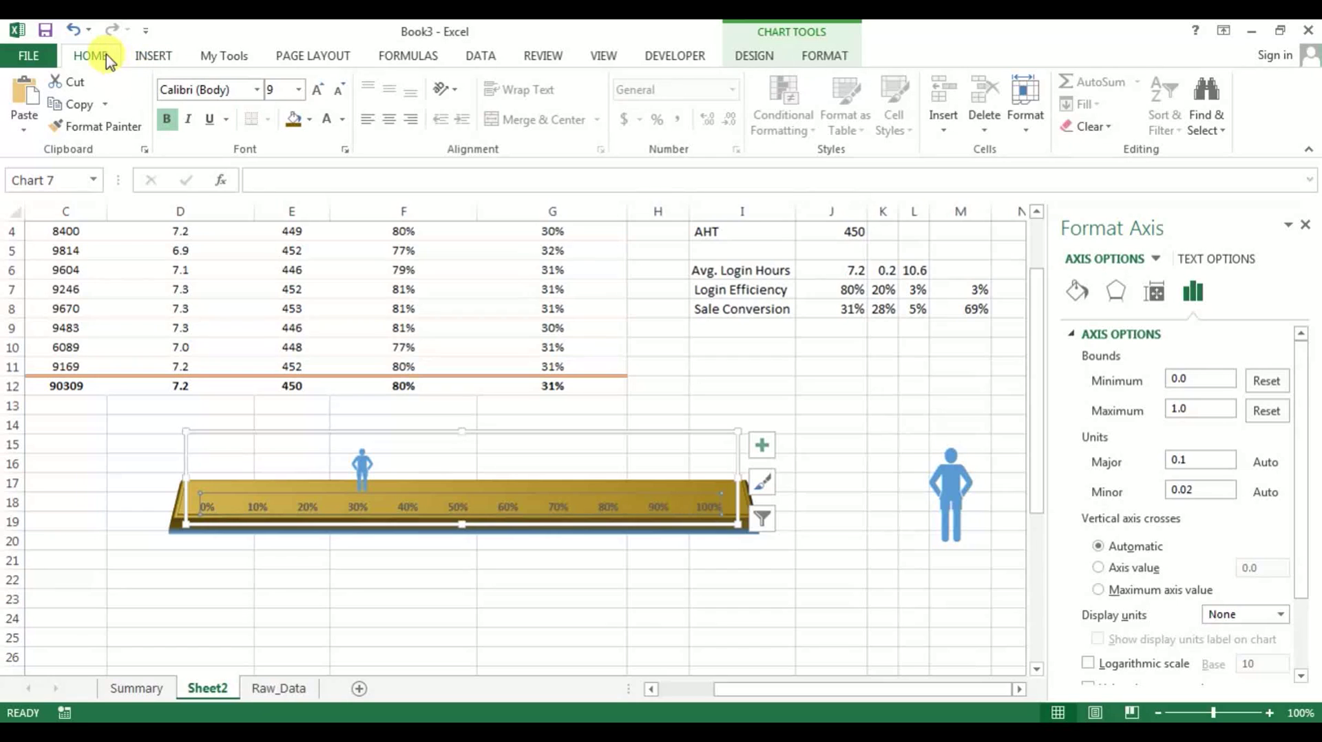
left_click(848, 460)
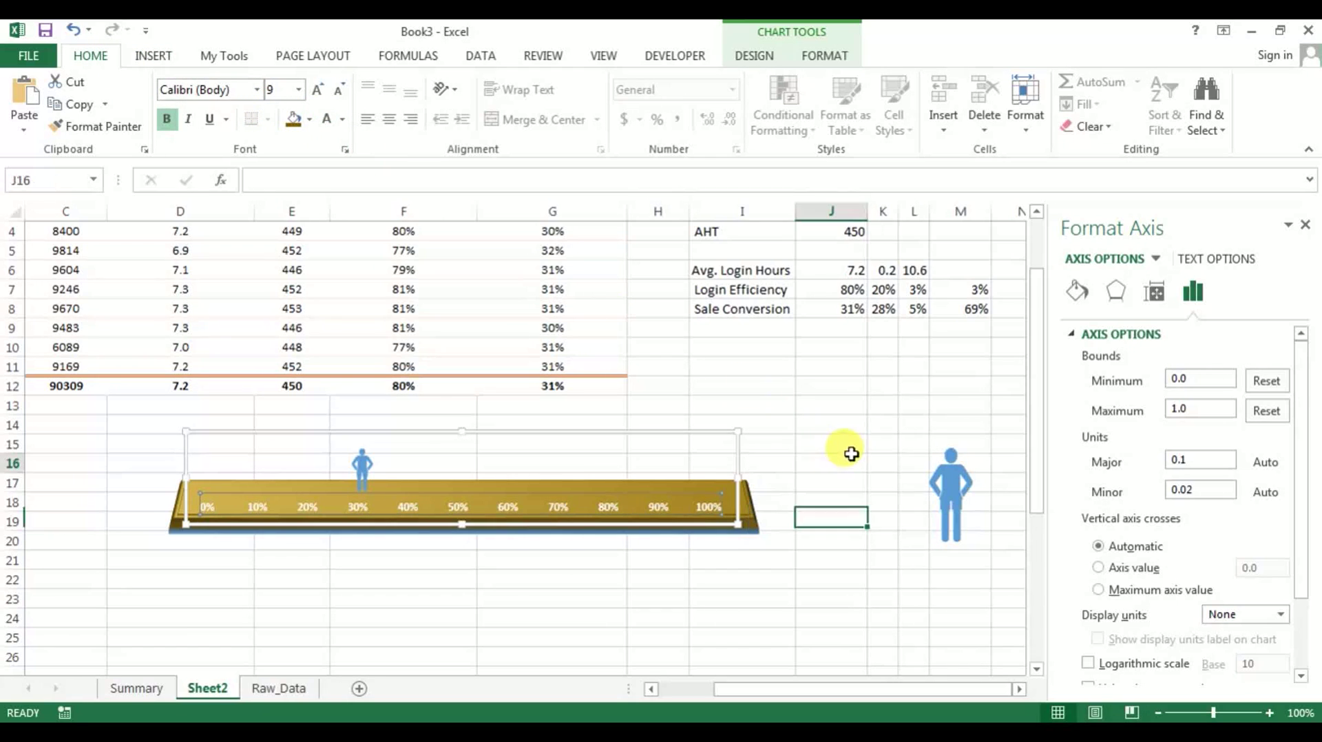
Remove the outline from the gold 3-D rectangle.
left_click(750, 524)
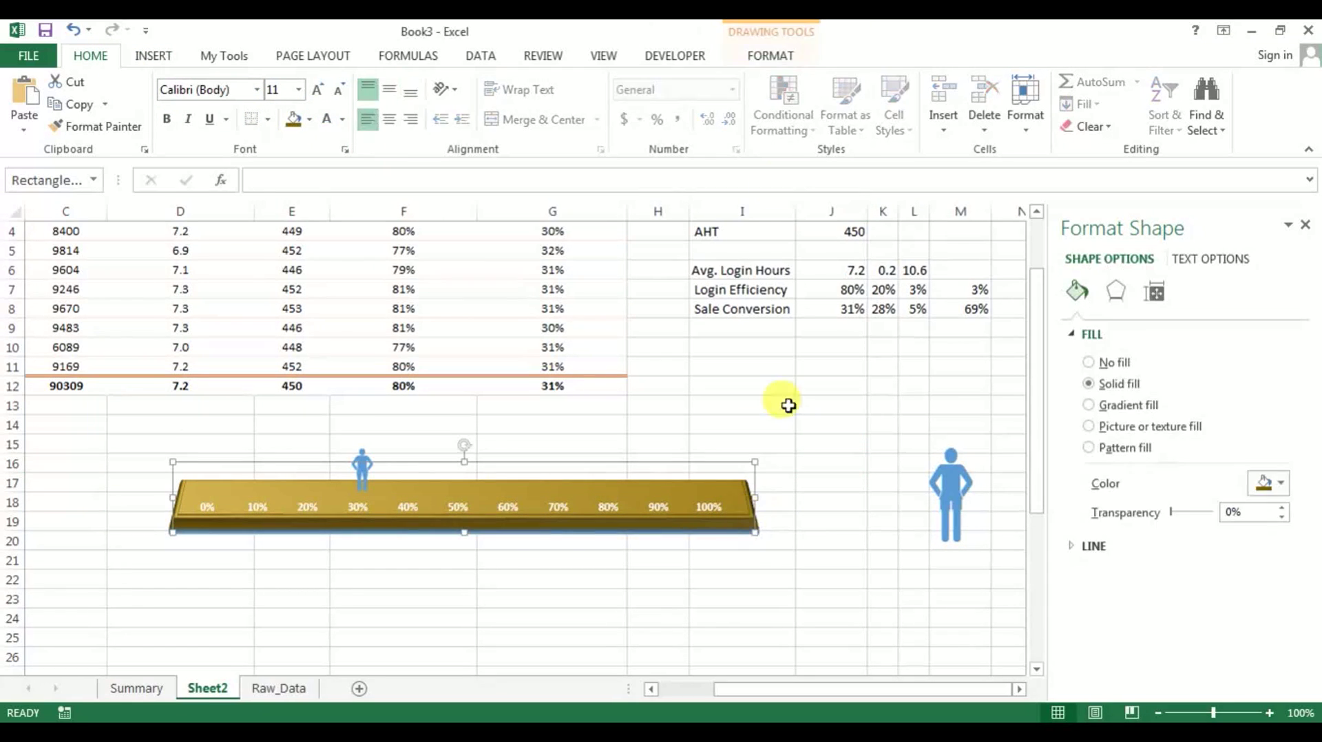
left_click(772, 53)
left_click(515, 105)
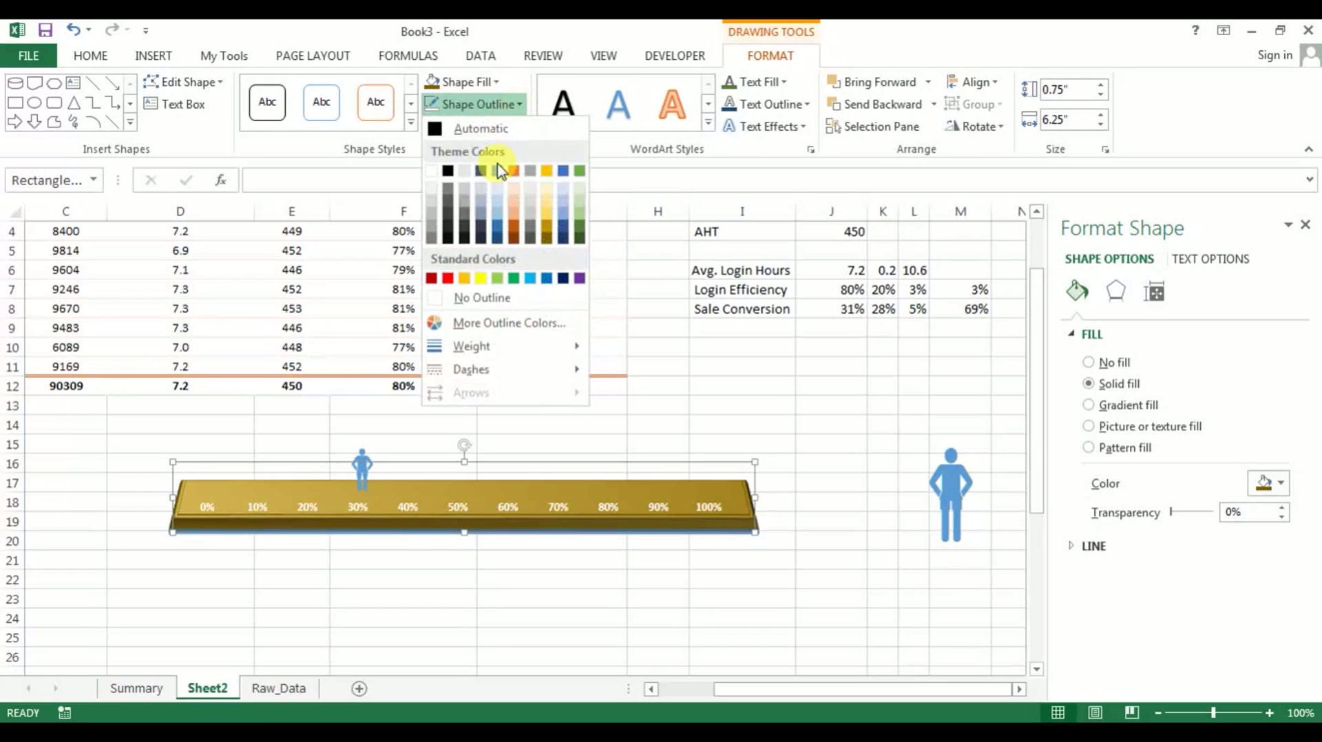
left_click(475, 298)
left_click(805, 463)
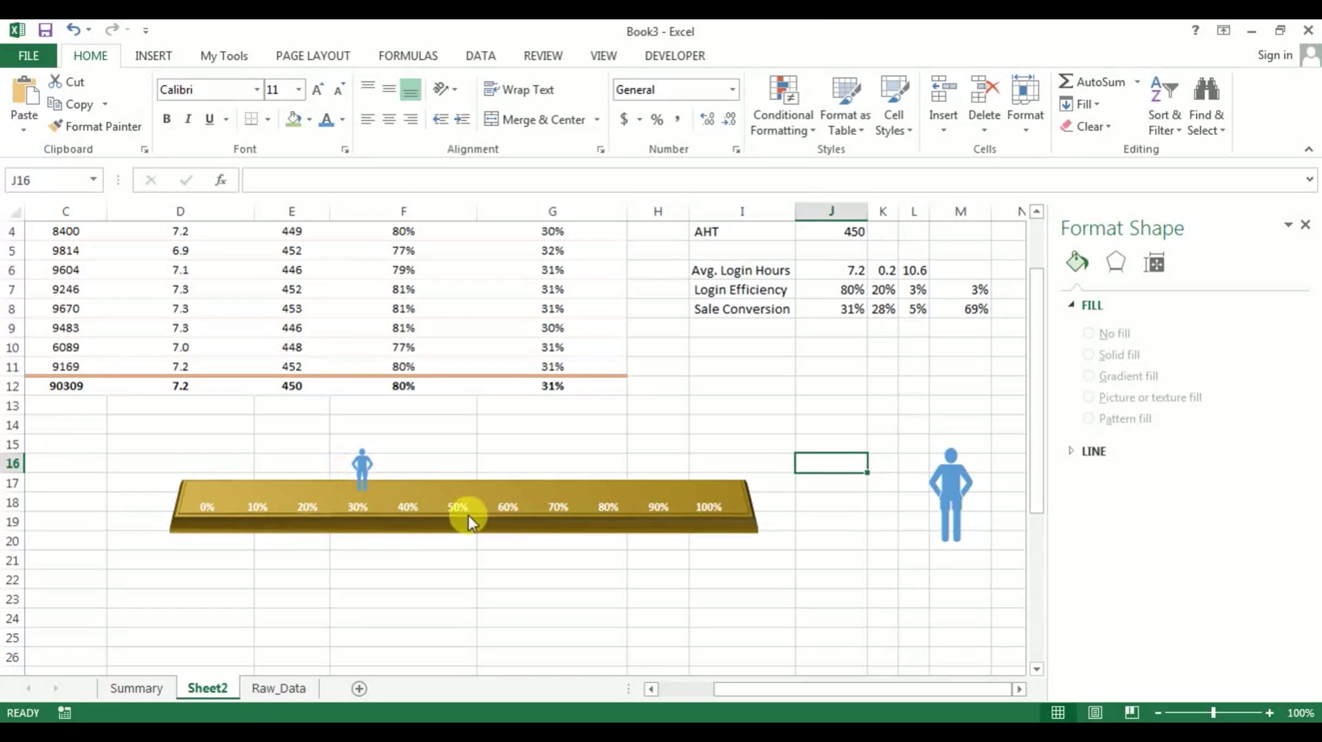
Select the chart together with the gold 3-D rectangle and group them into one object.
left_click(731, 523)
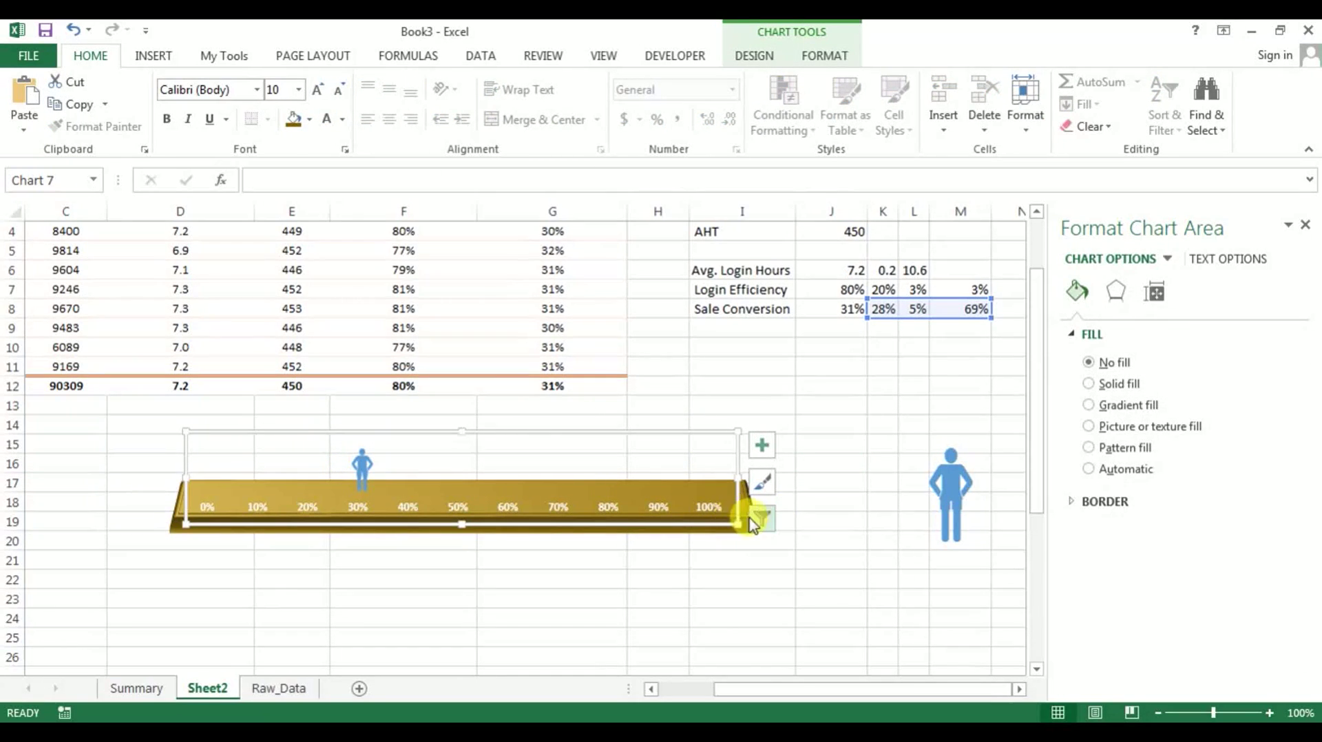
left_click(745, 510)
right_click(743, 508)
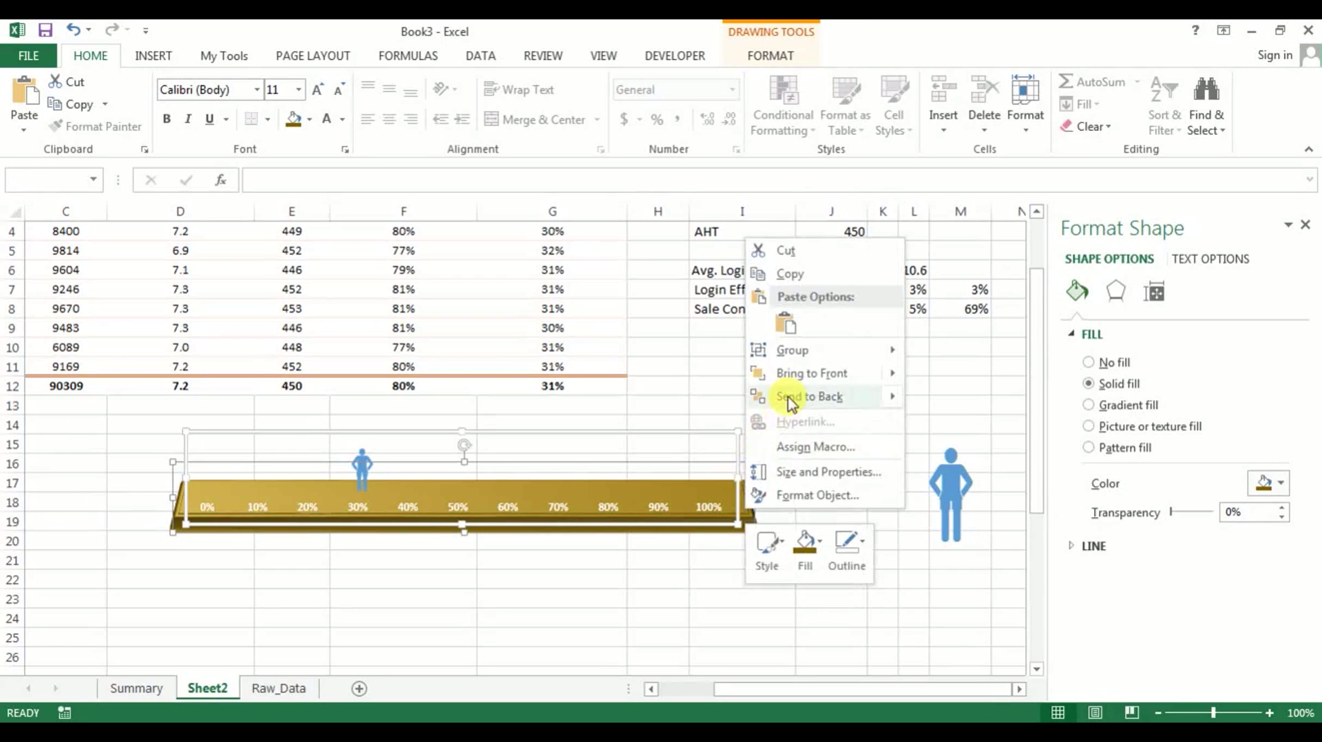
left_click(959, 351)
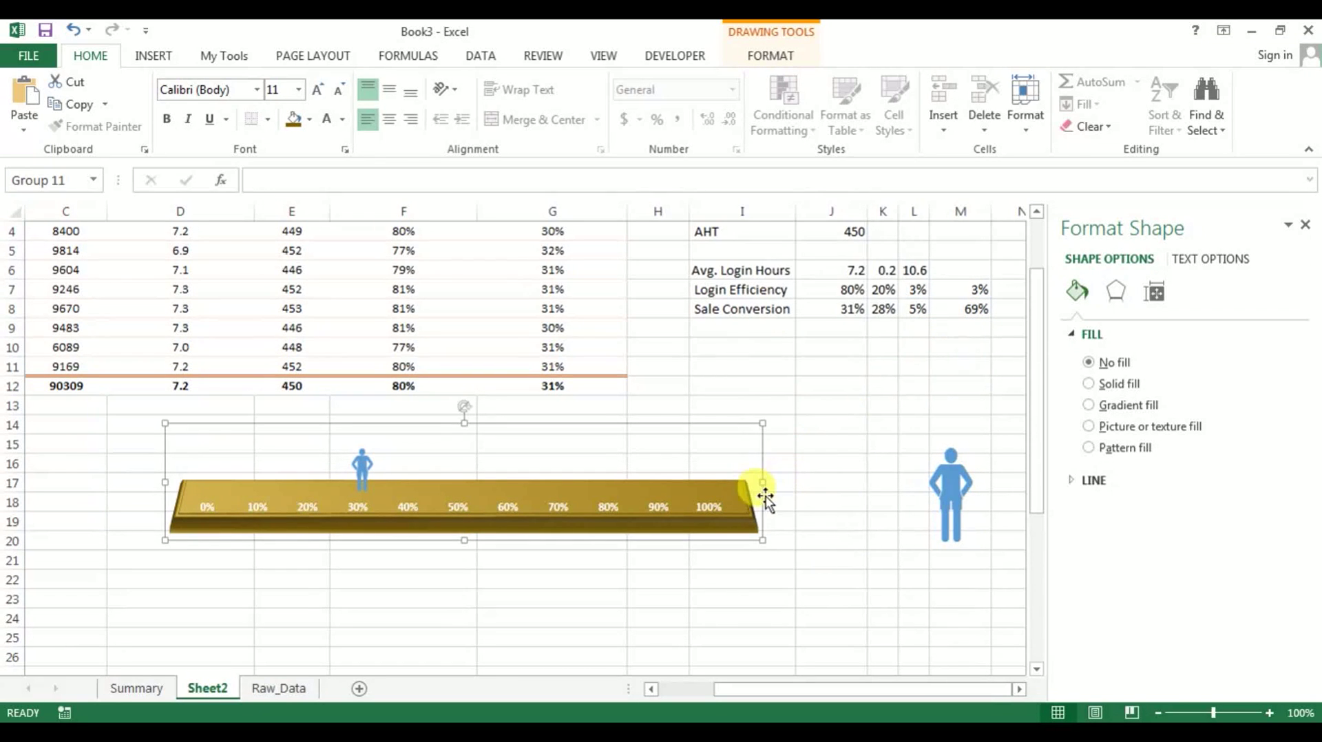
left_click(654, 512)
right_click(654, 512)
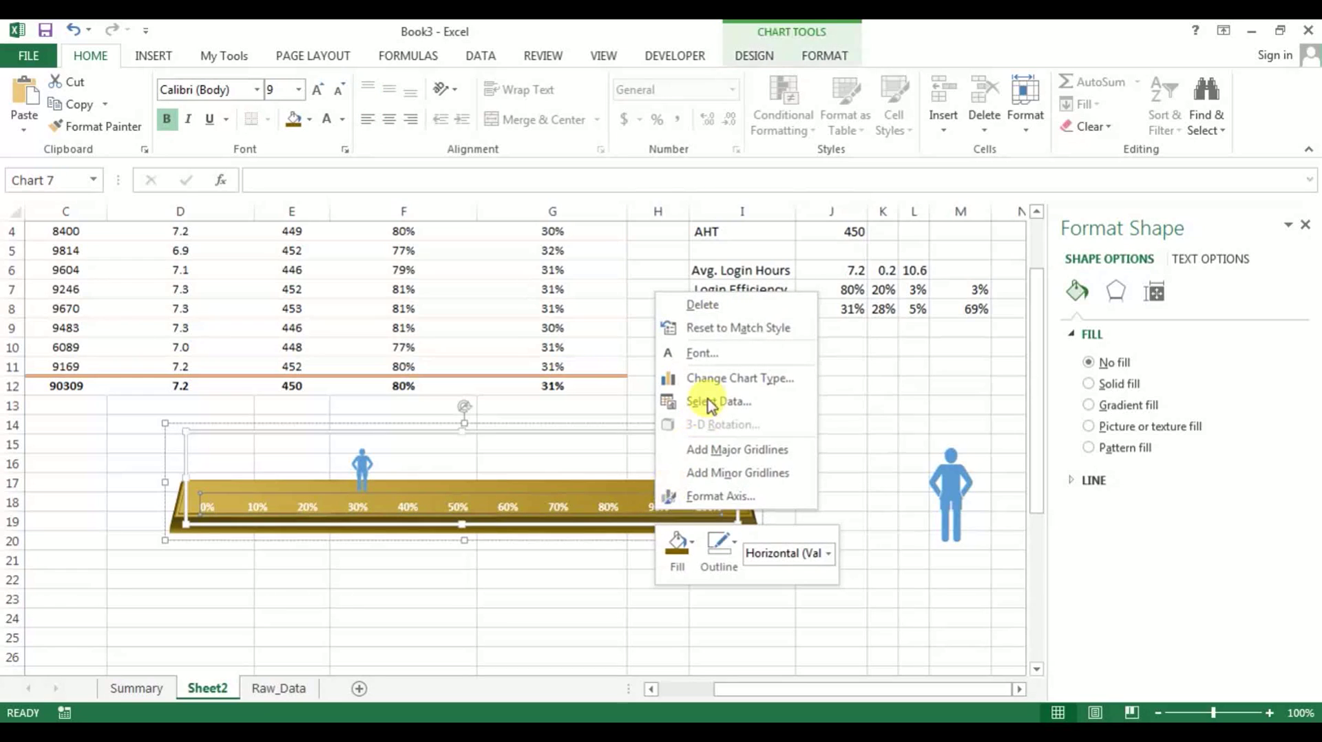
key("Escape")
left_click(762, 526)
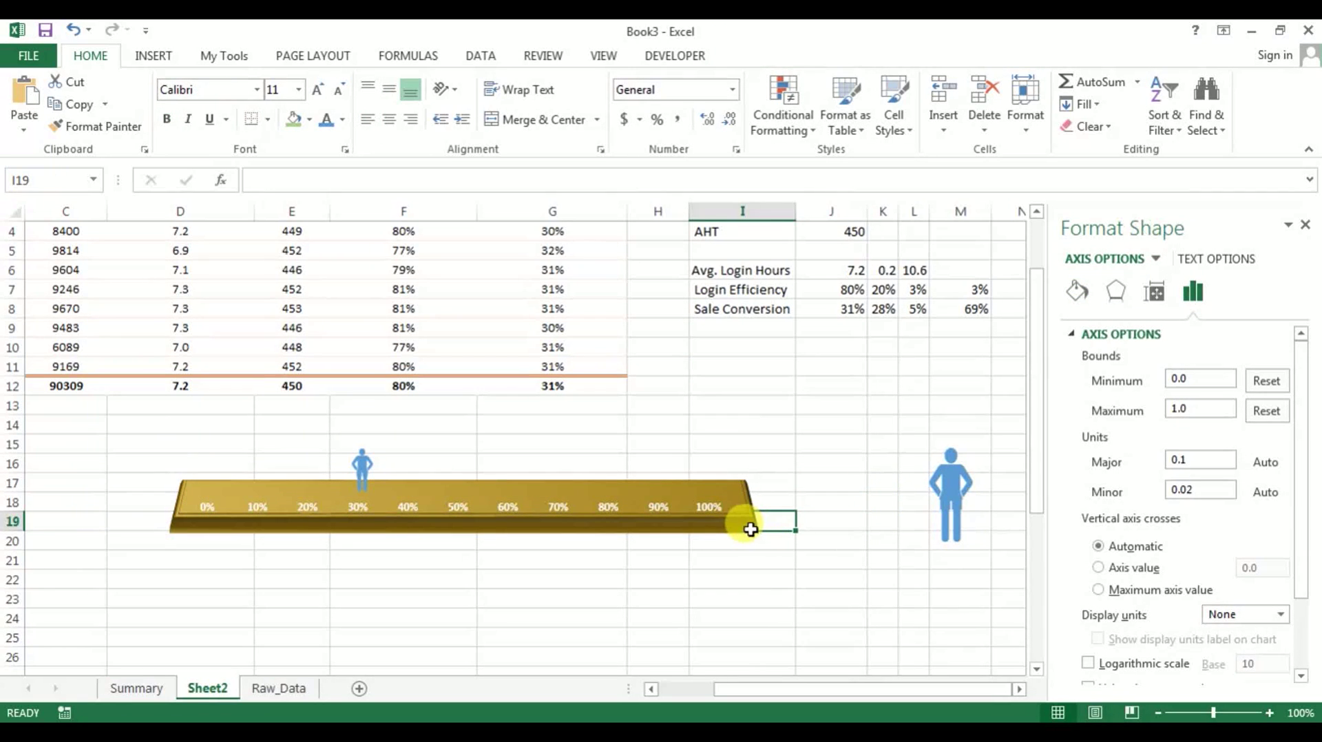
left_click(753, 533)
left_click(749, 525)
left_click(749, 525)
right_click(749, 525)
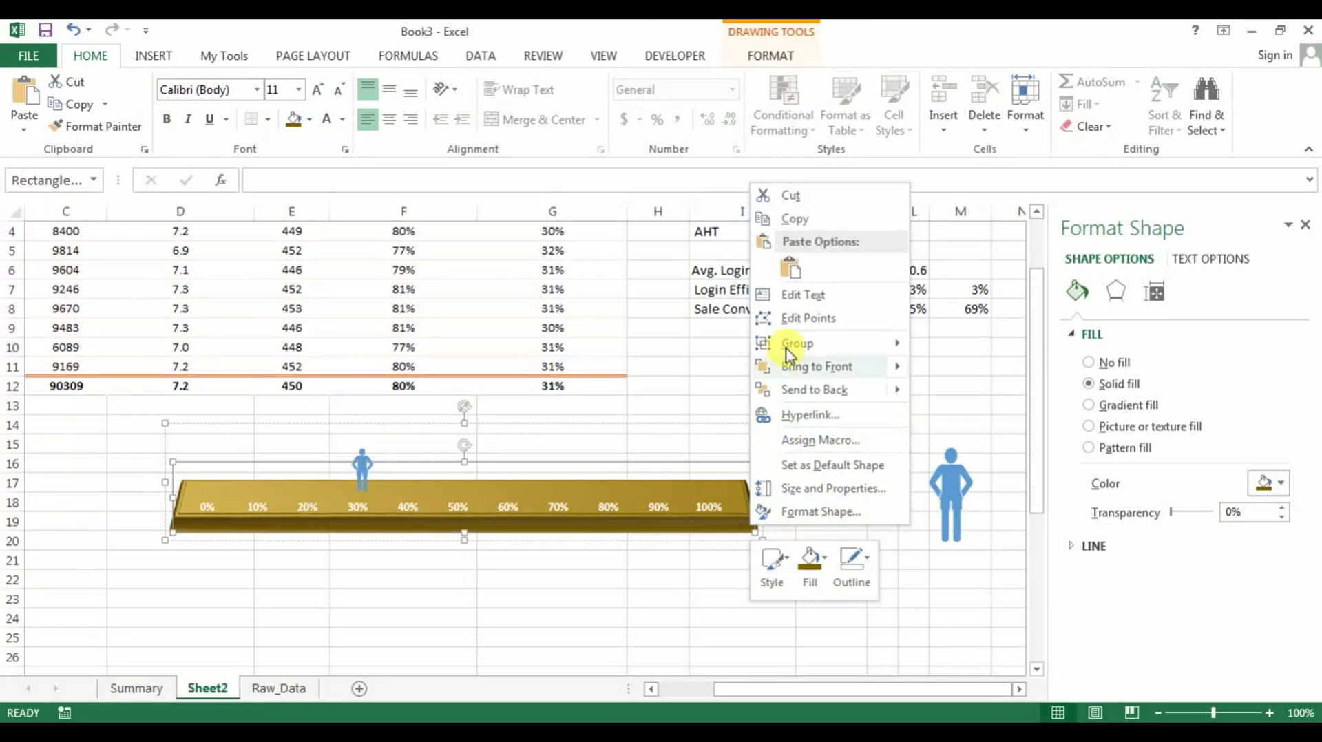
left_click(793, 196)
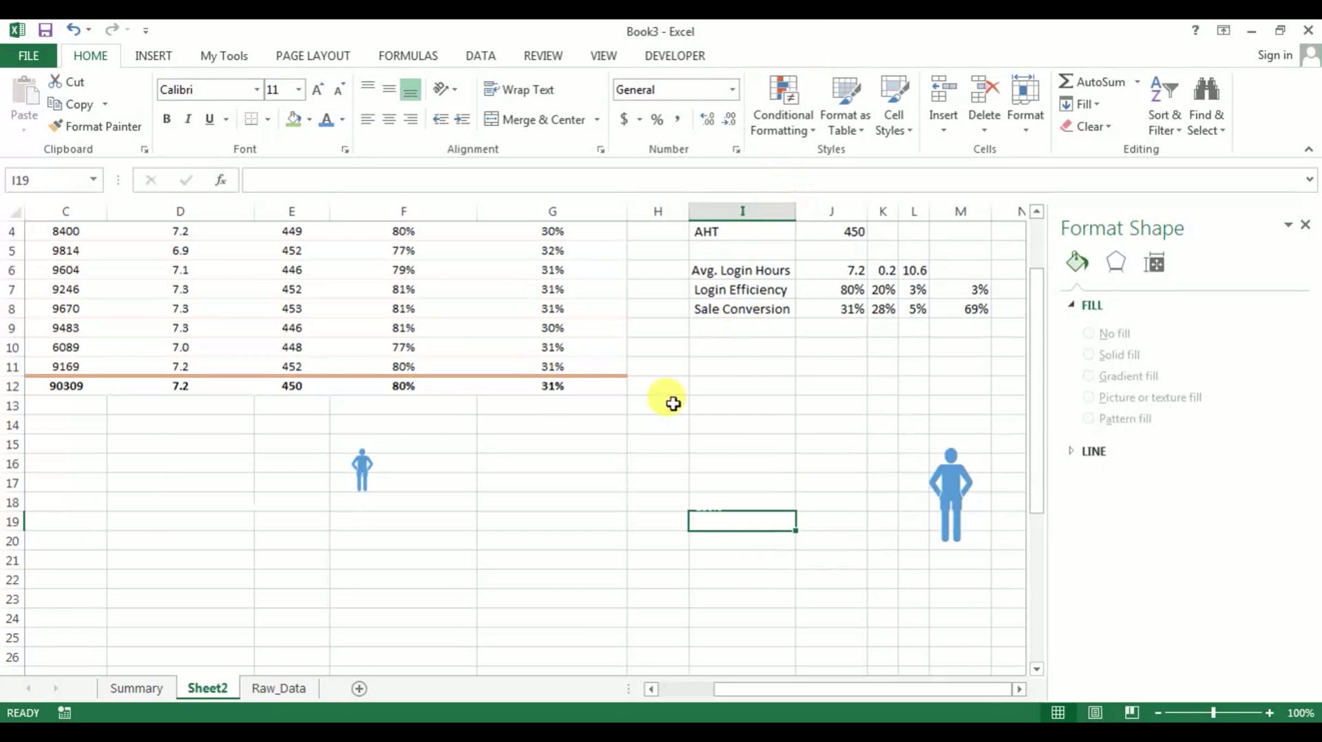
key("ctrl+z")
left_click(791, 460)
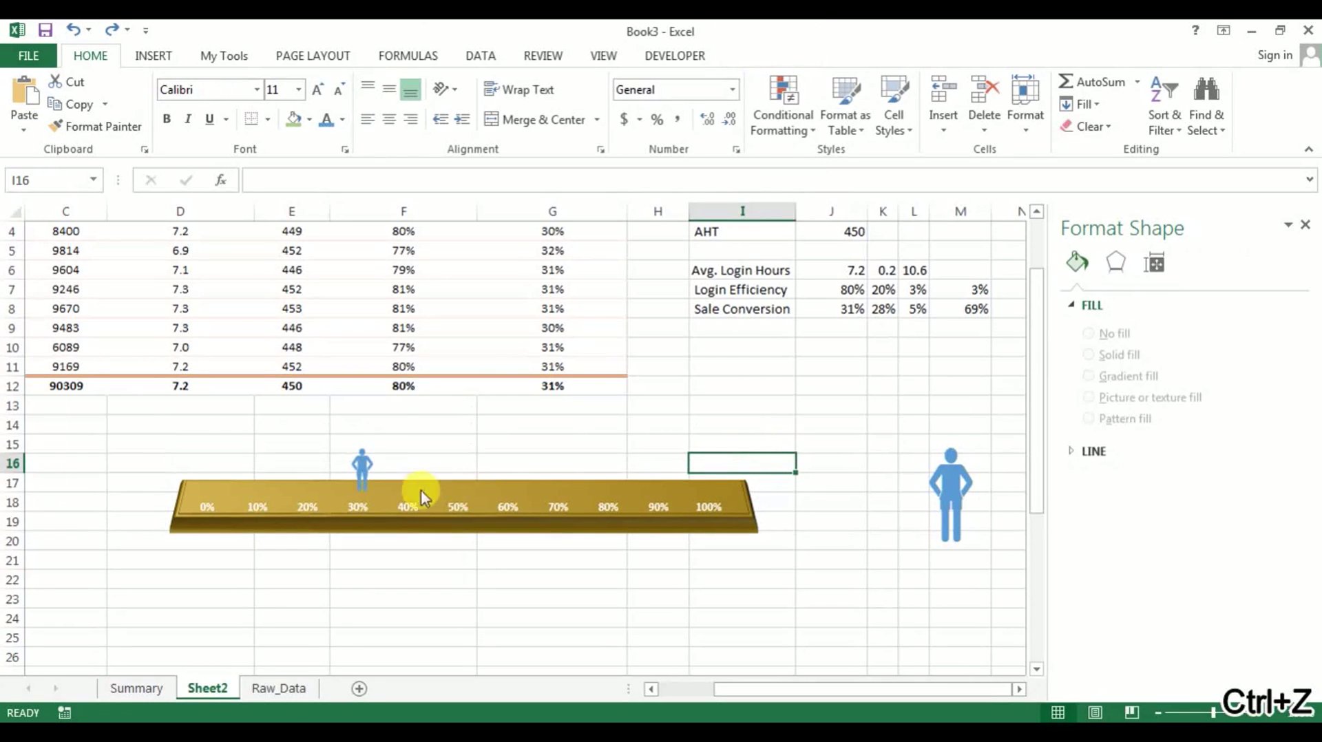
left_click(373, 480)
left_click(379, 482)
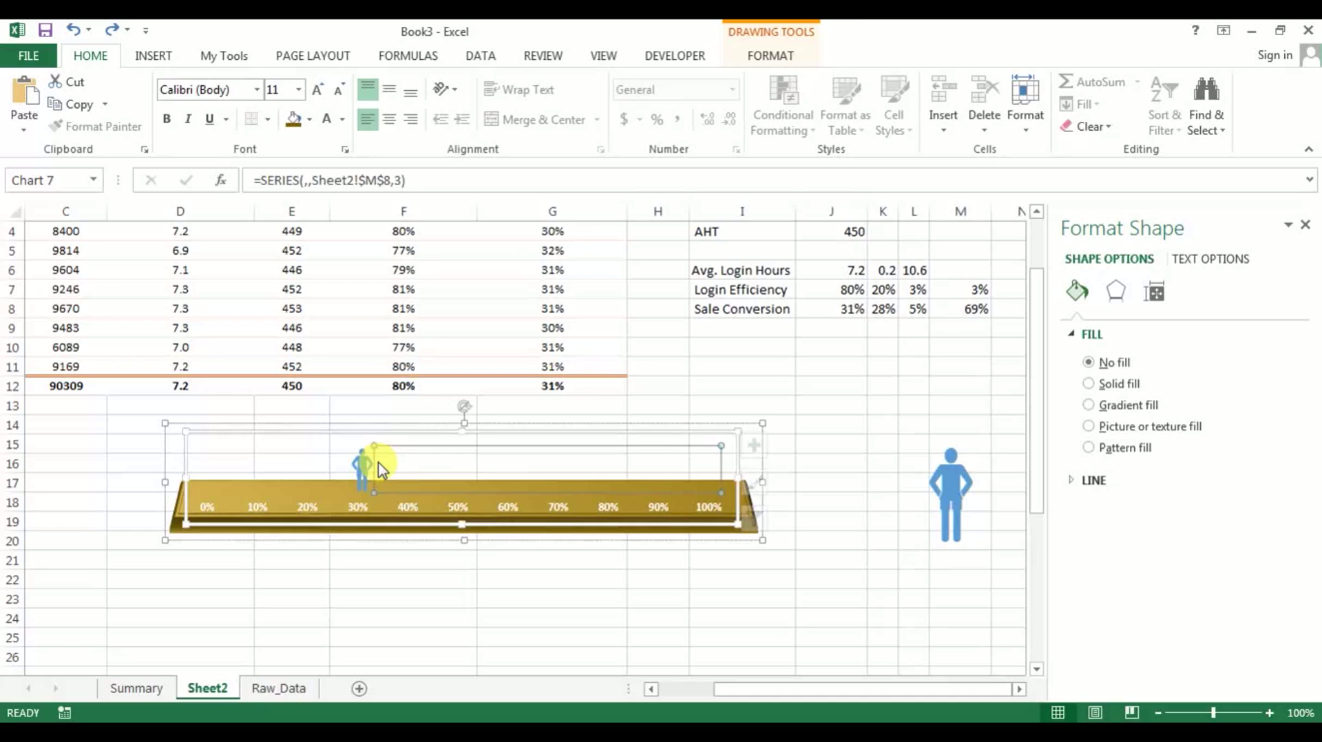
left_click(685, 551)
Move the grouped chart and gold bar from Sheet2 to the Summary sheet, placing it beside the Login Efficiency battery, below the Sales and AHT cards.
left_click(754, 497)
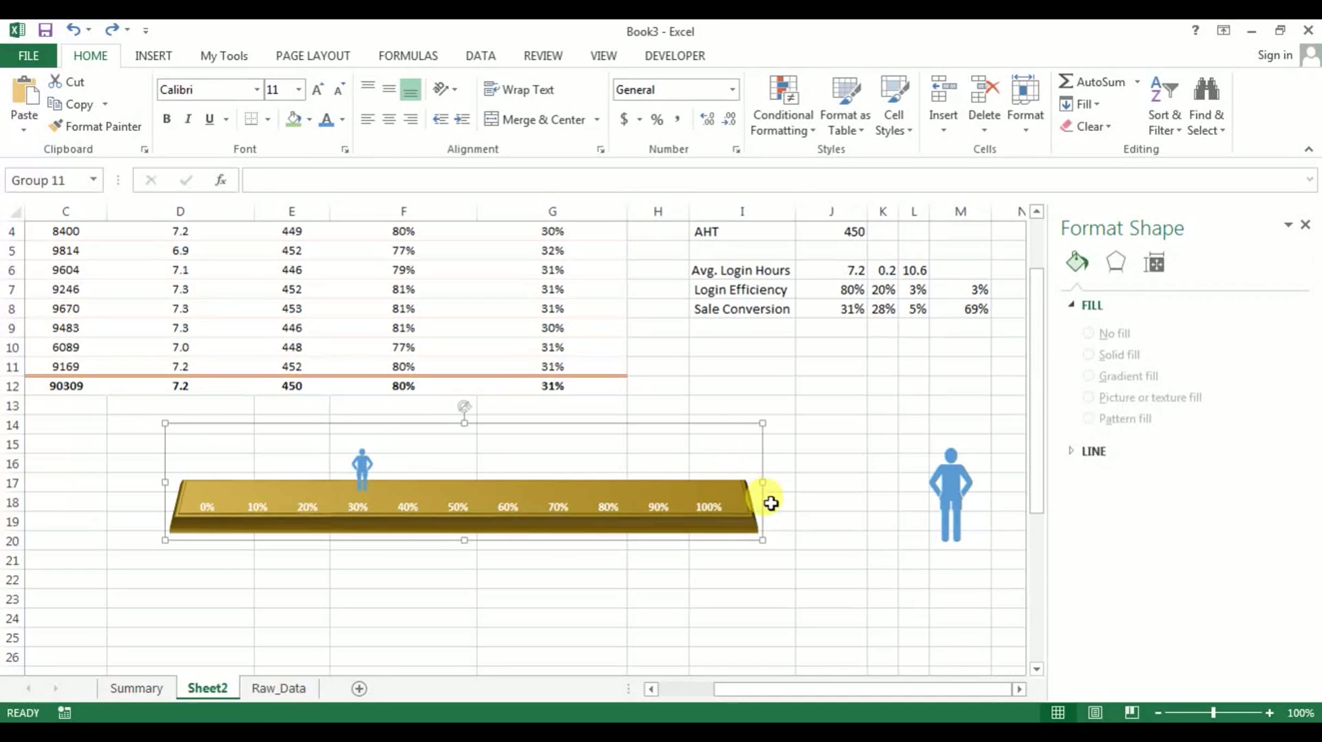
key("ctrl+x")
left_click(138, 688)
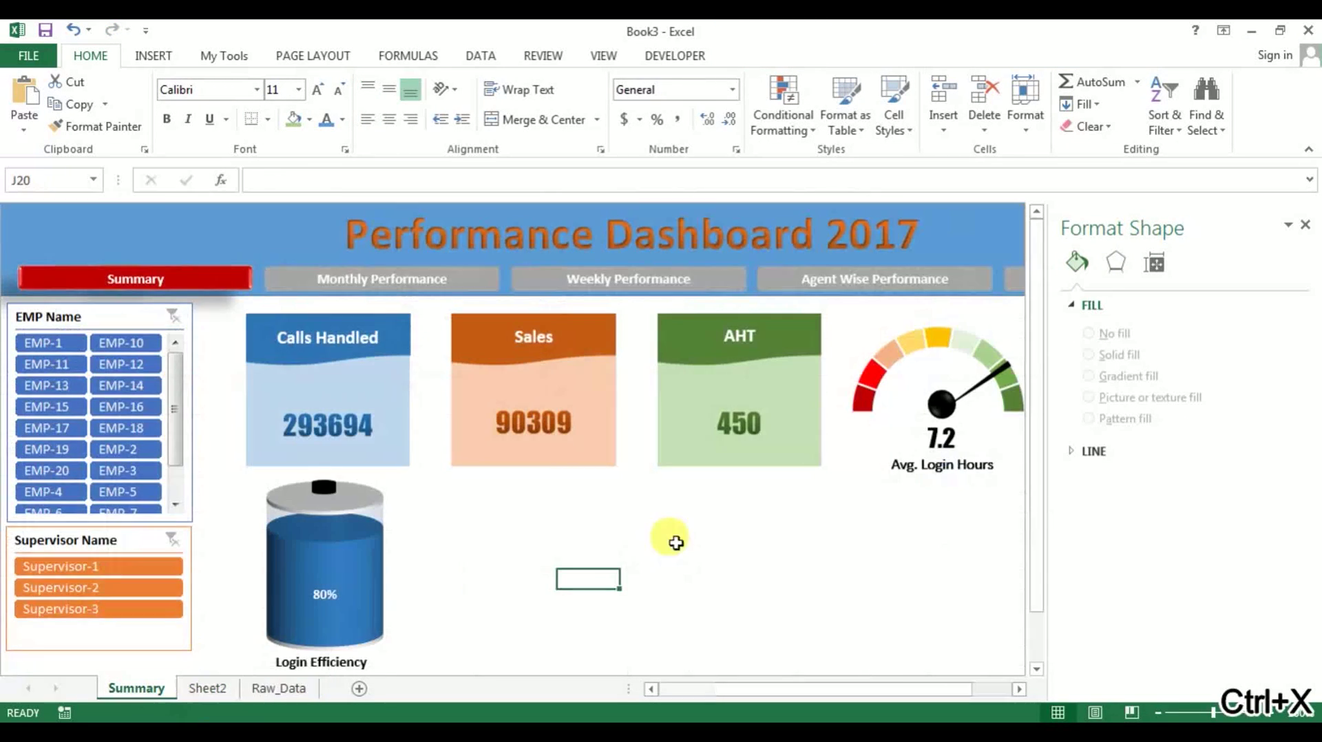
key("ctrl+v")
left_click_drag(682, 563, 563, 516)
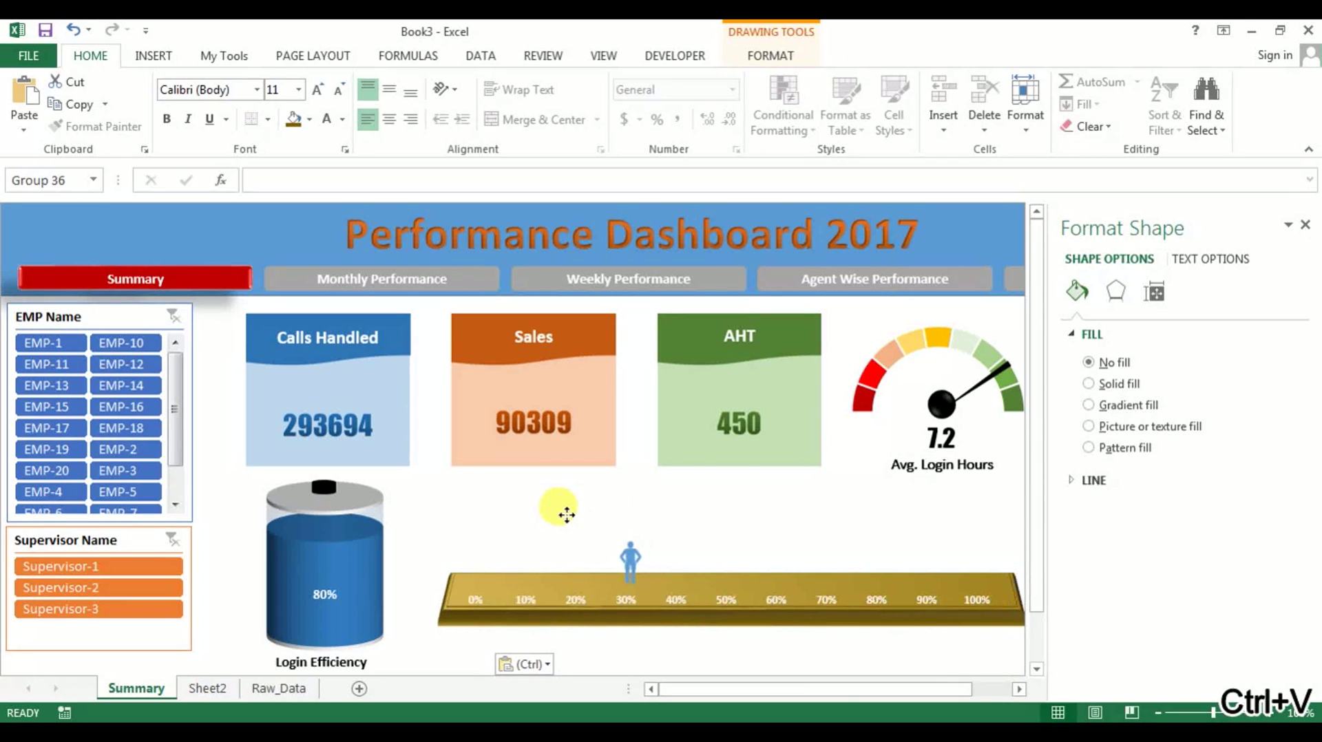
left_click(1305, 225)
left_click_drag(952, 515, 942, 541)
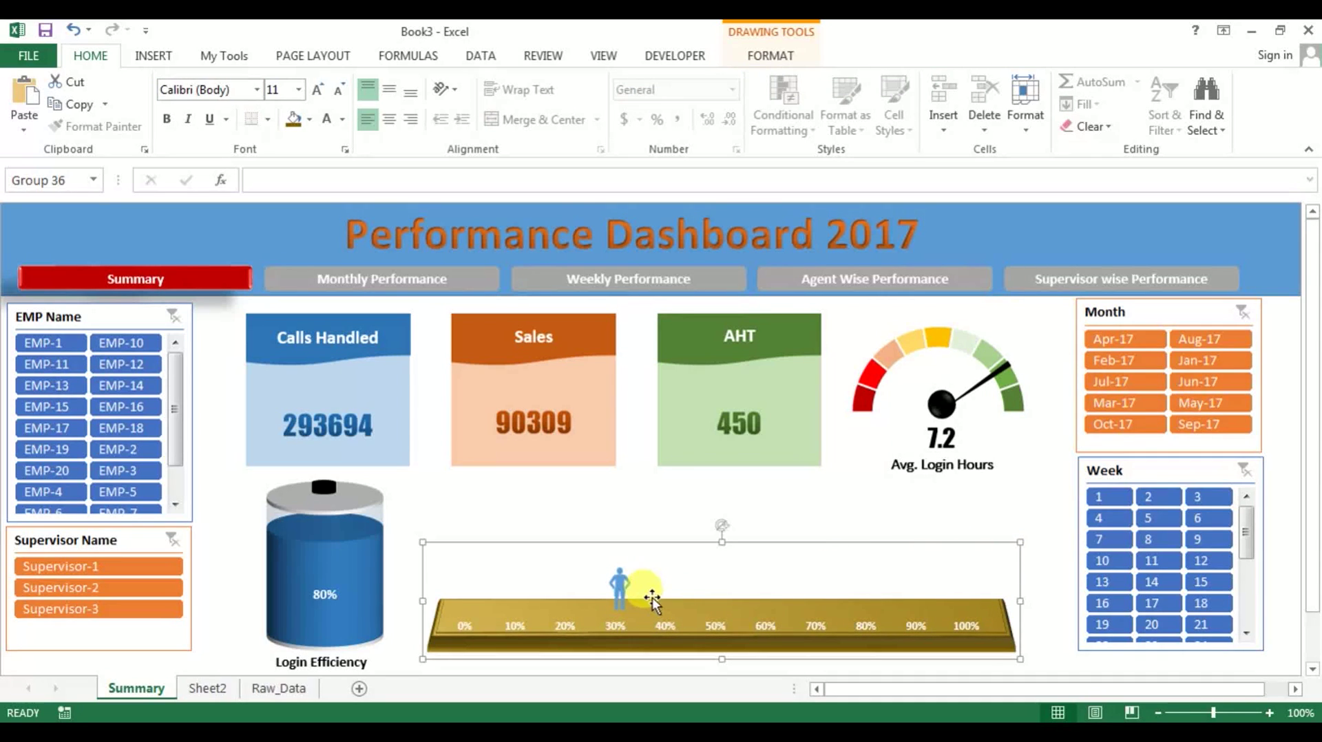
Add a data label to the person marker's series and move it just to the right of the person.
left_click(622, 588)
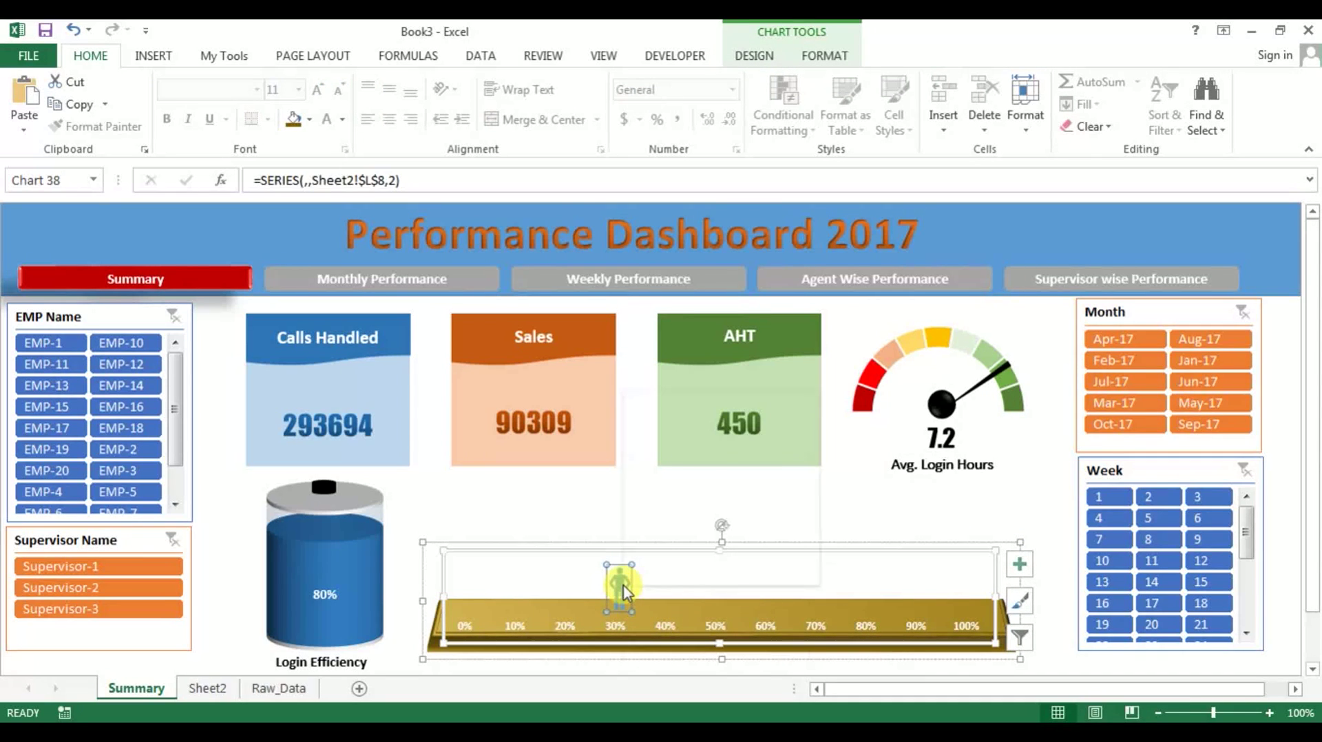
right_click(623, 591)
mouse_move(746, 534)
left_click(868, 527)
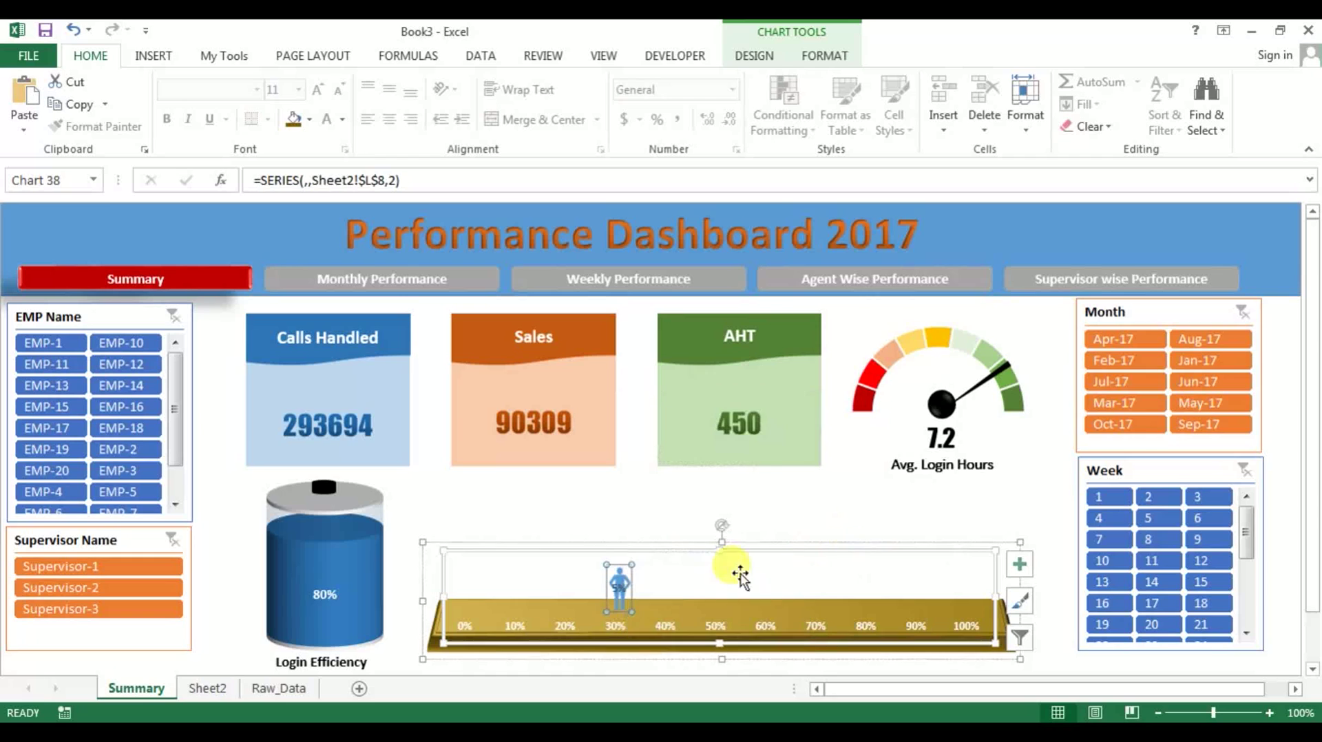
left_click_drag(605, 583, 667, 584)
left_click(640, 582)
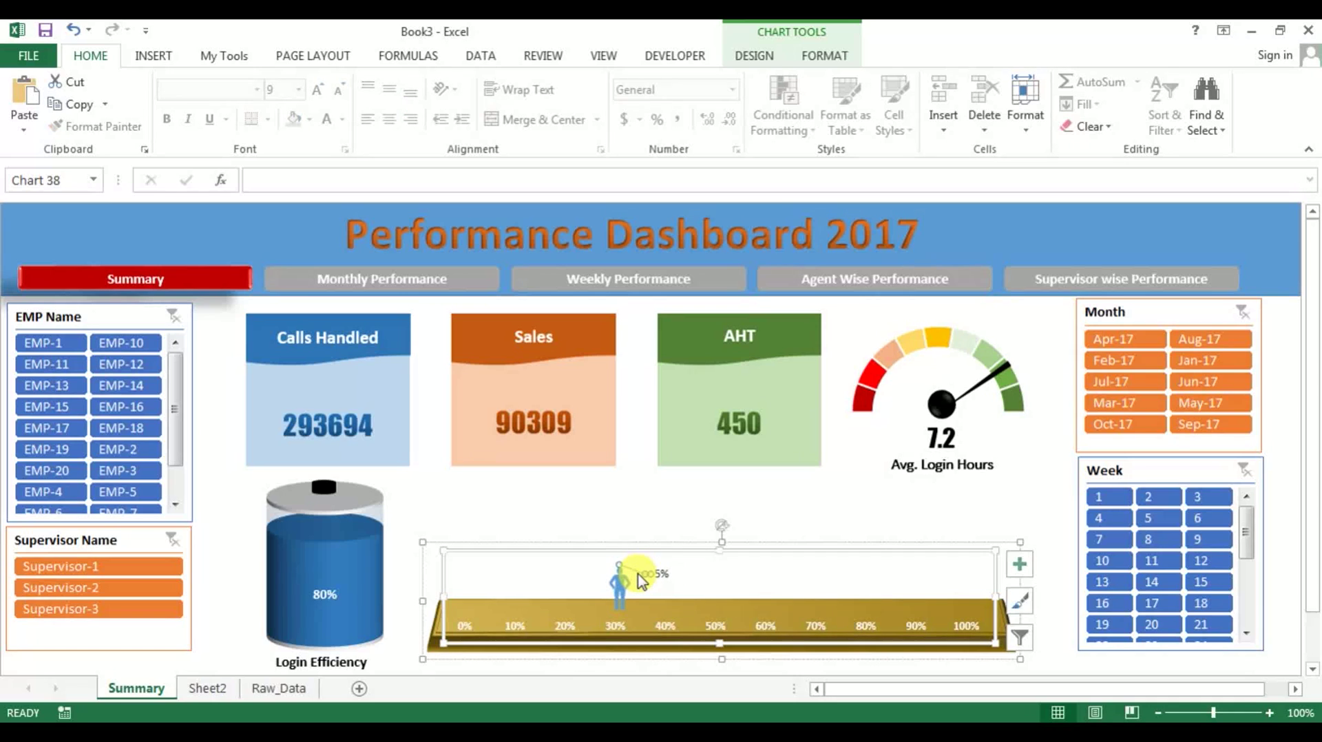
Set the person's data label to font size 10.5 and link its text to the Sale Conversion value in Sheet2 cell J8.
left_click(648, 577)
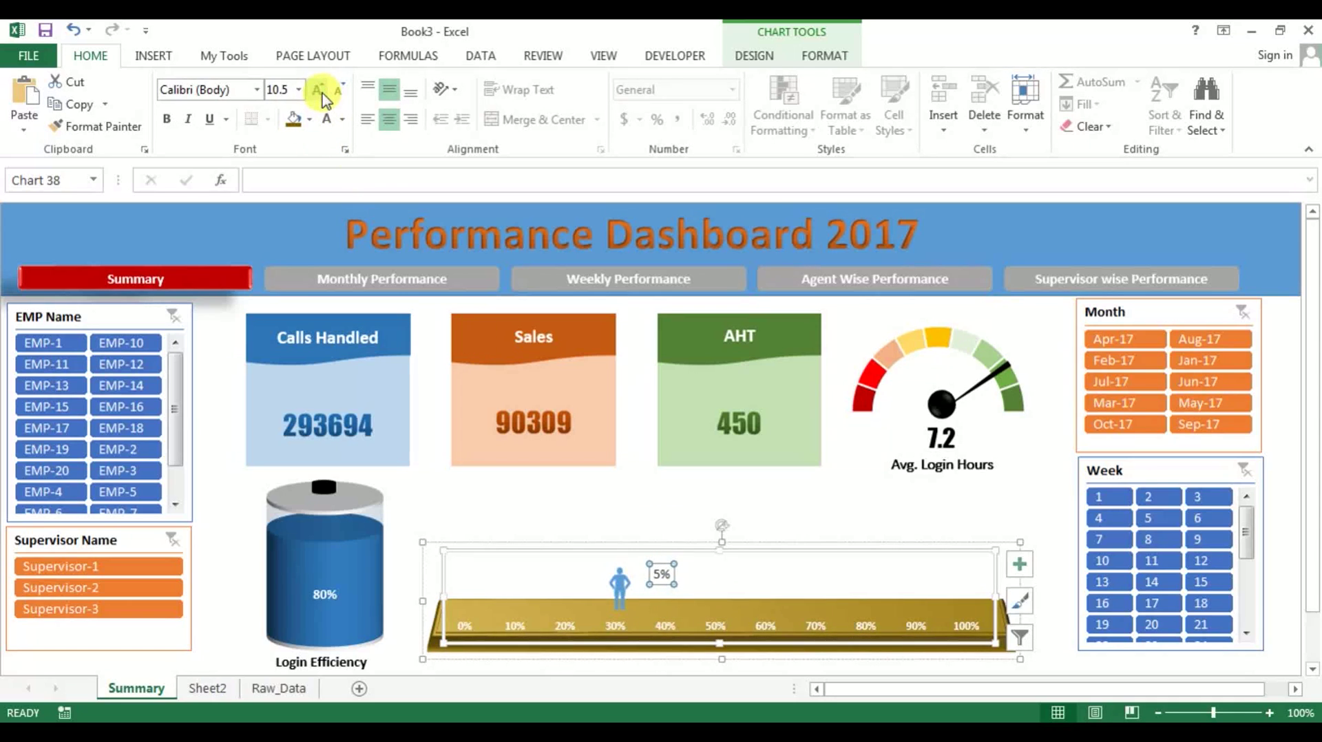
left_click(661, 573)
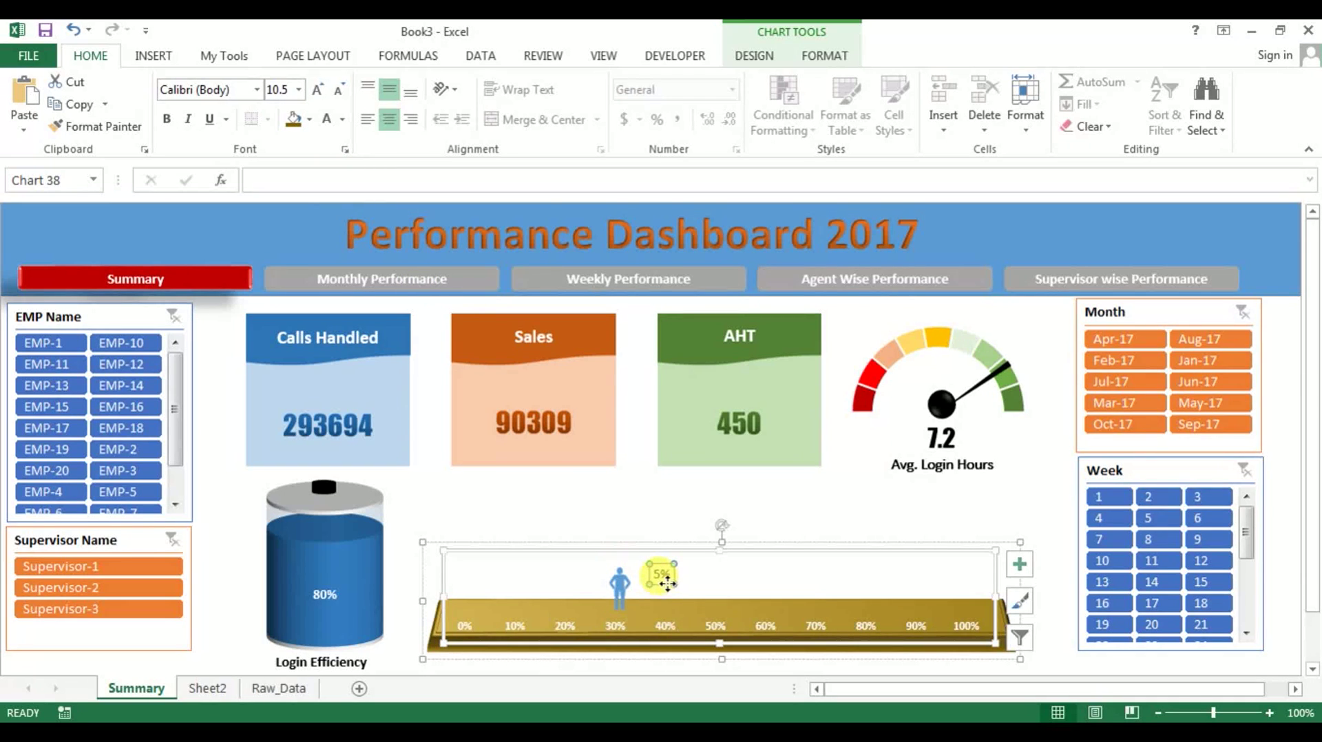
left_click(384, 179)
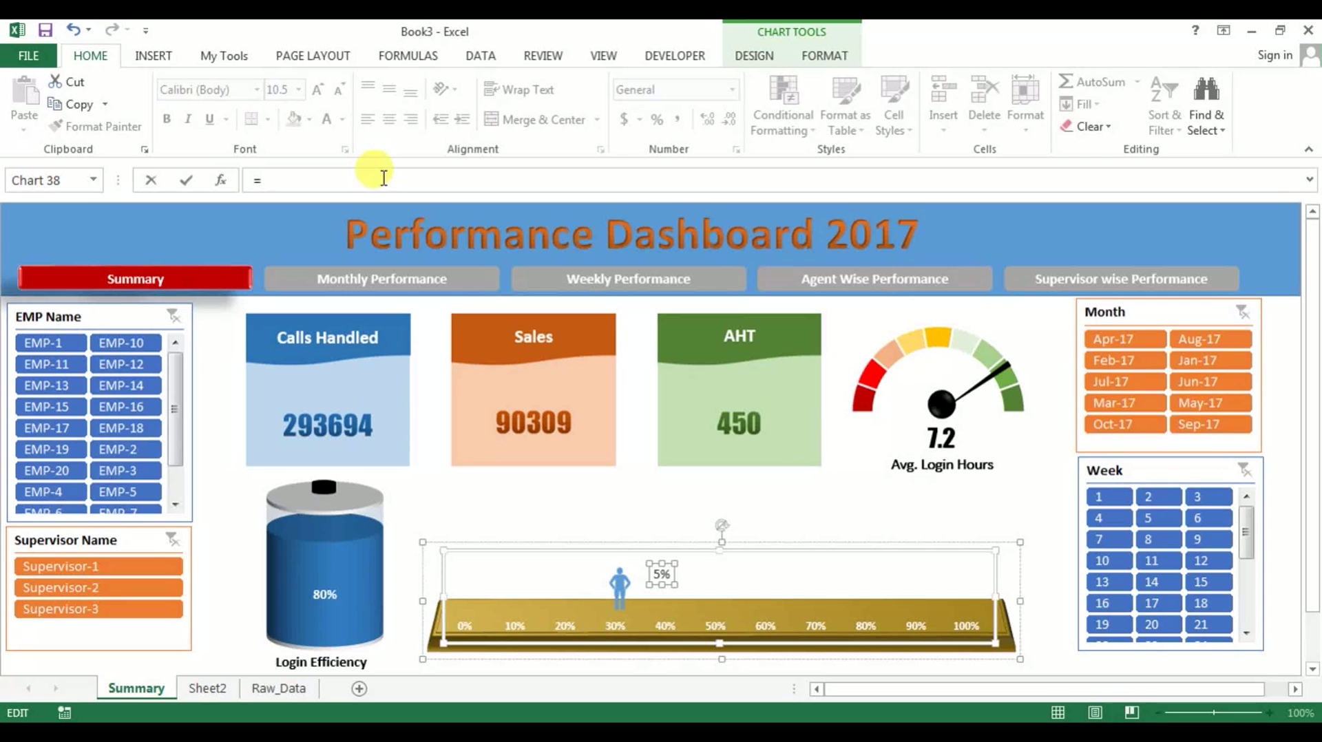
left_click(209, 689)
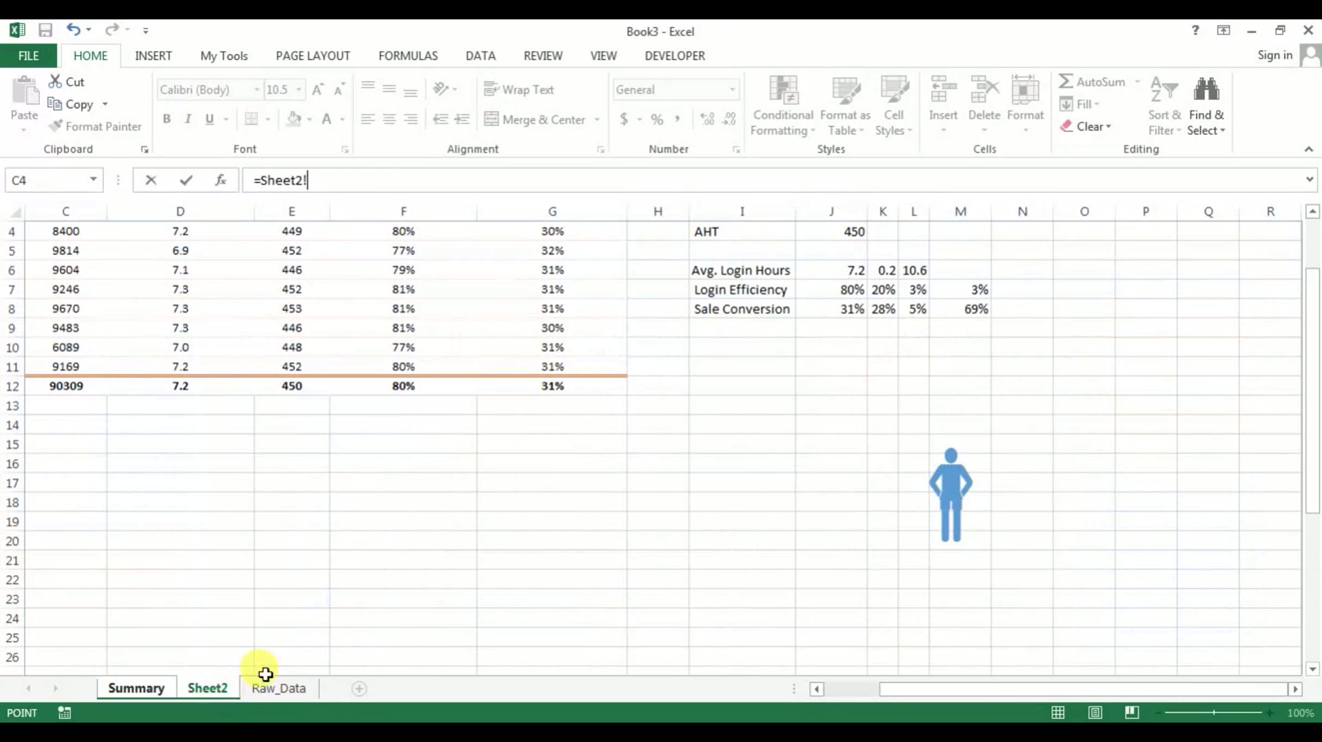
left_click(852, 306)
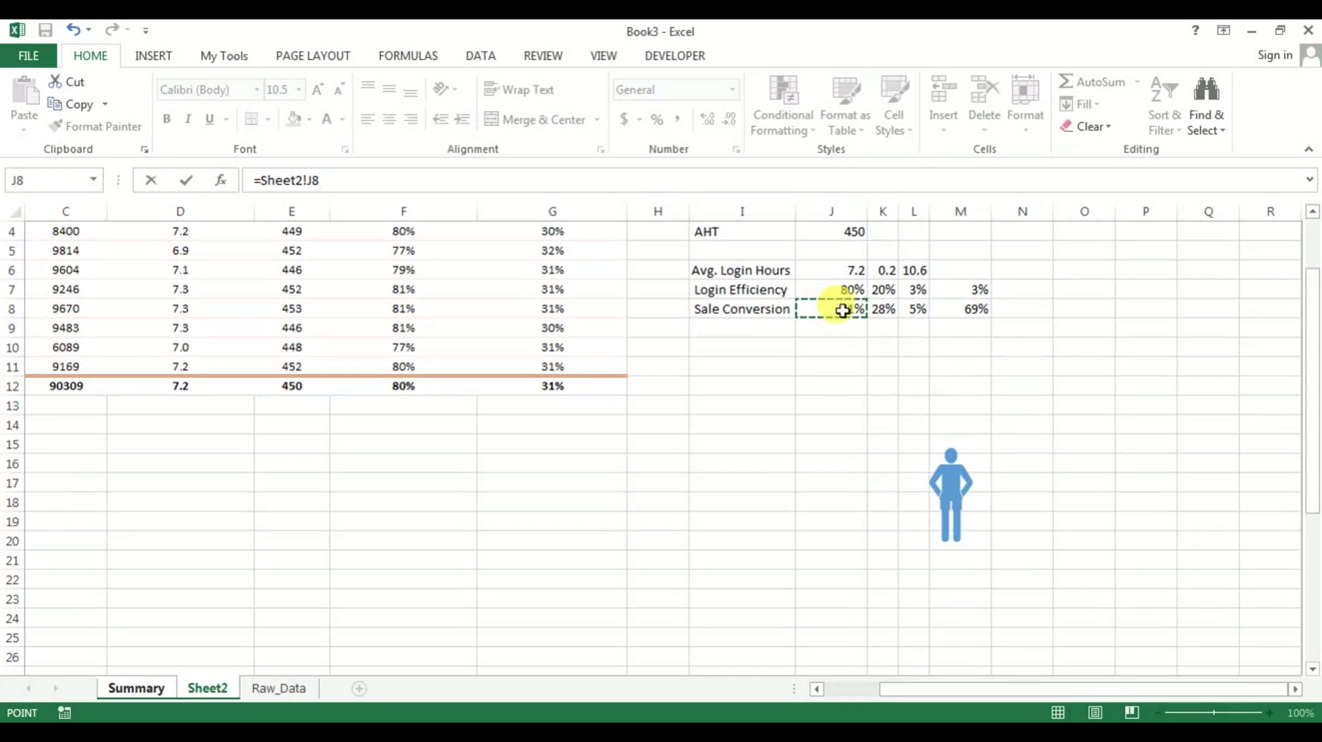
key("Return")
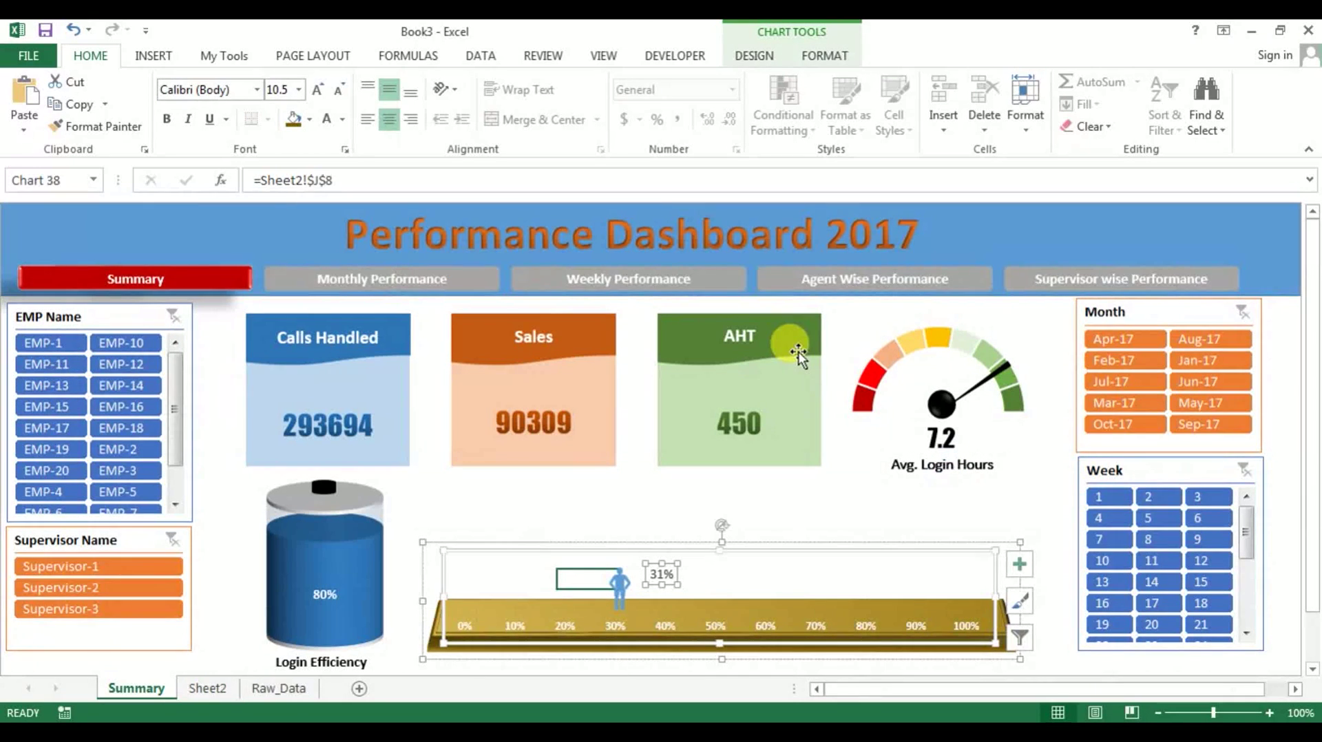
left_click(826, 521)
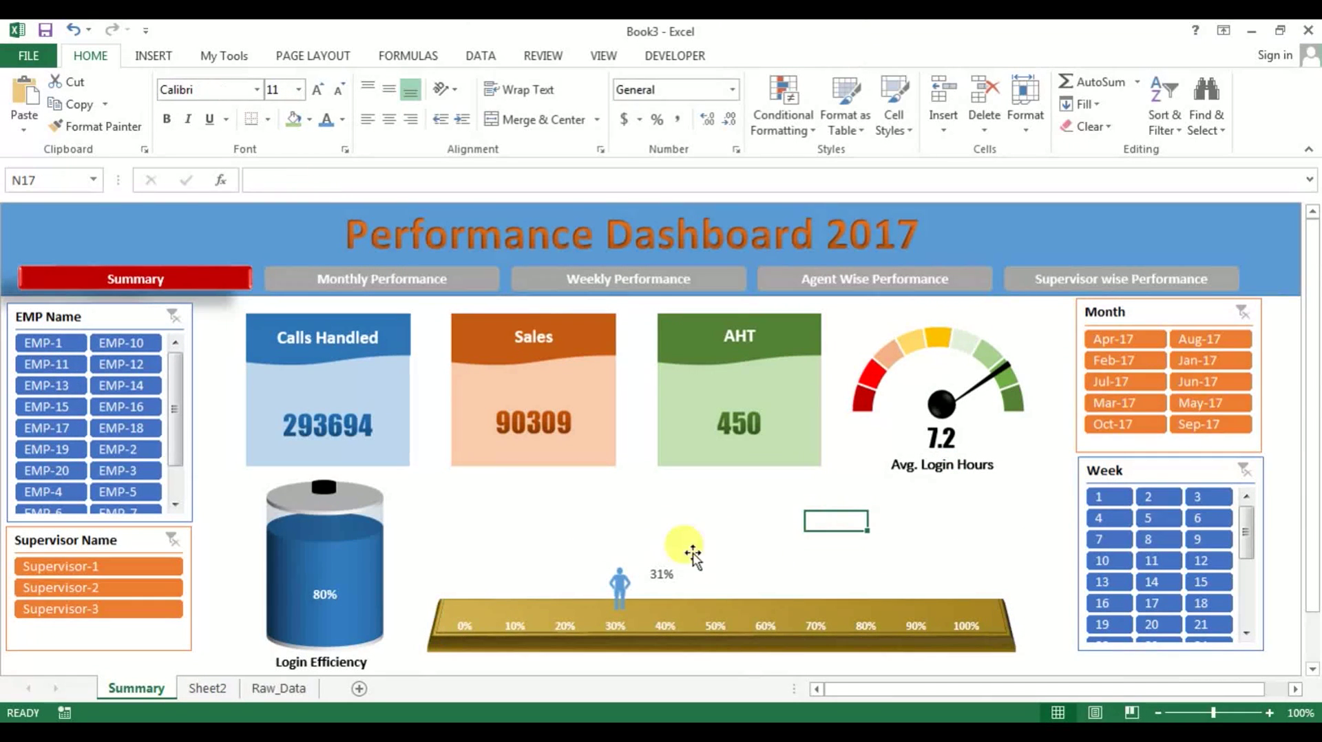
Test the person marker by filtering to Apr-17, Jun-17 and several employees such as EMP-2, EMP-5, EMP-15 and EMP-3, and clear both filters.
left_click(1114, 339)
left_click(1198, 382)
left_click(118, 448)
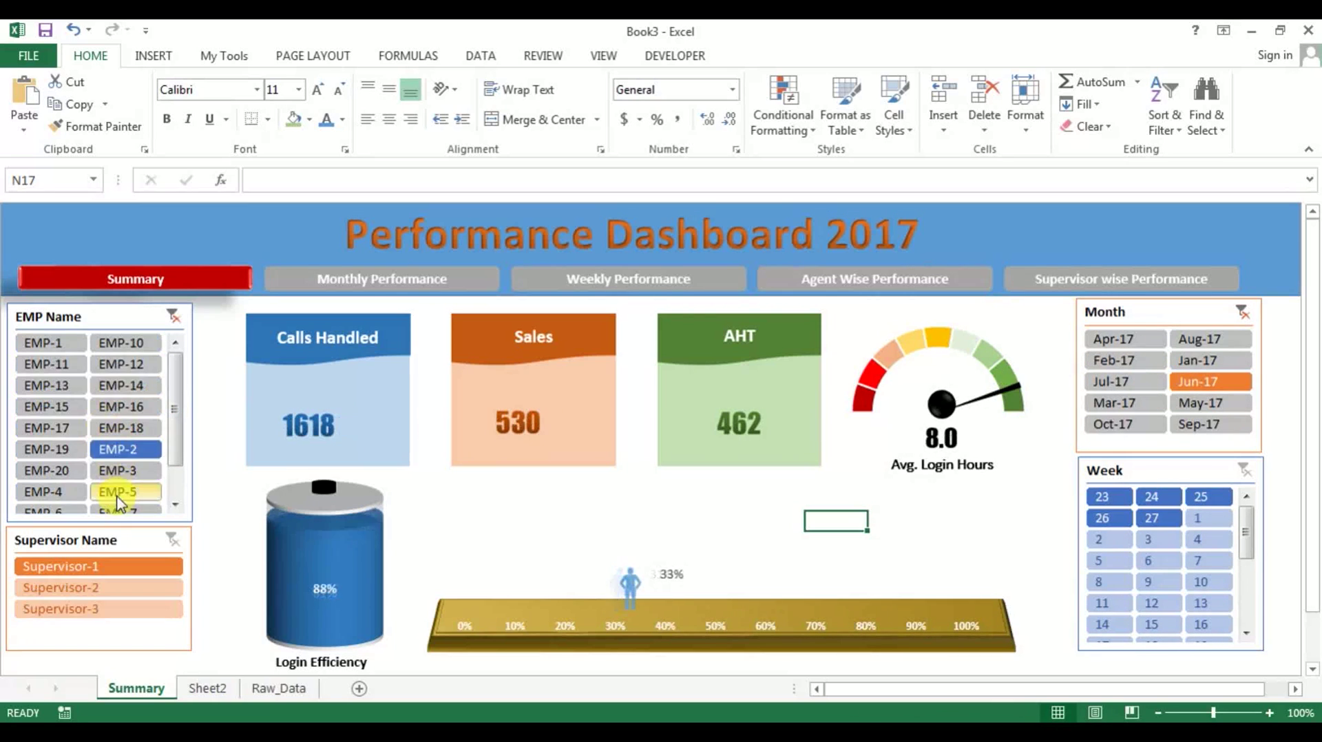
left_click(118, 491)
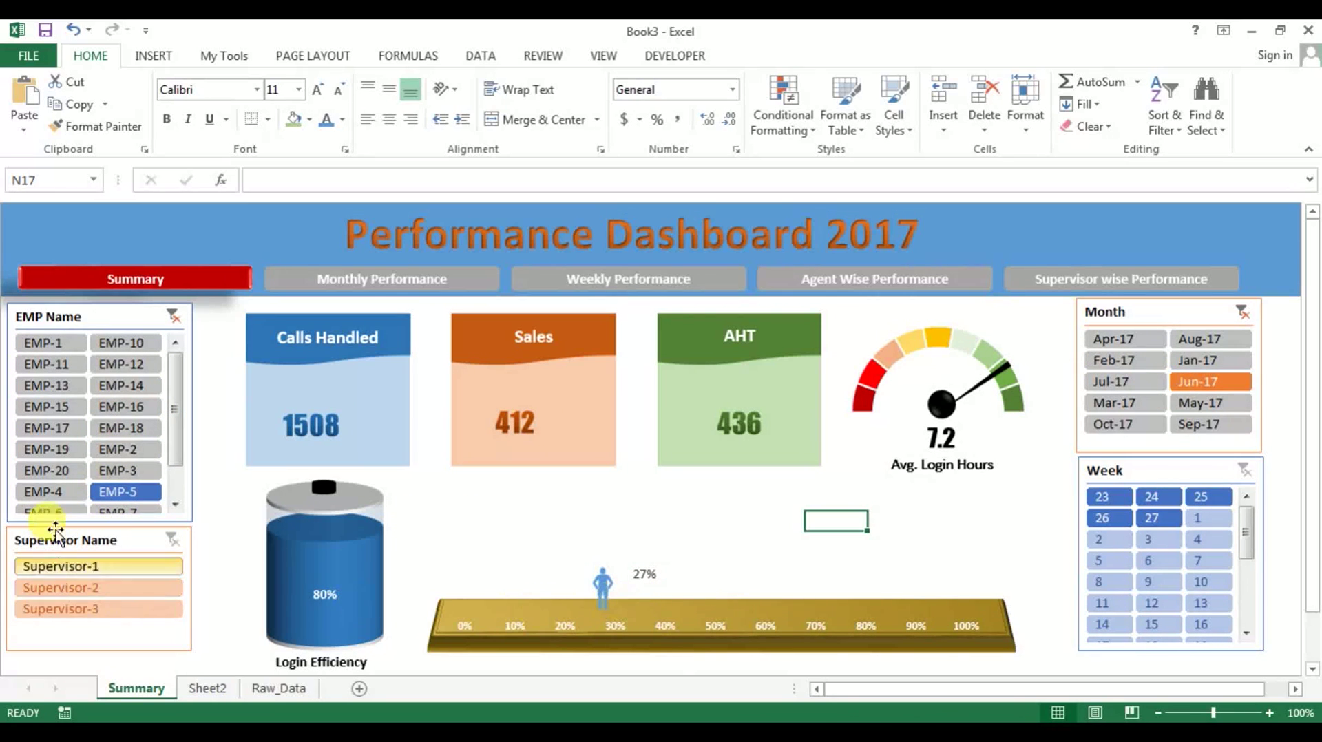
left_click(47, 406)
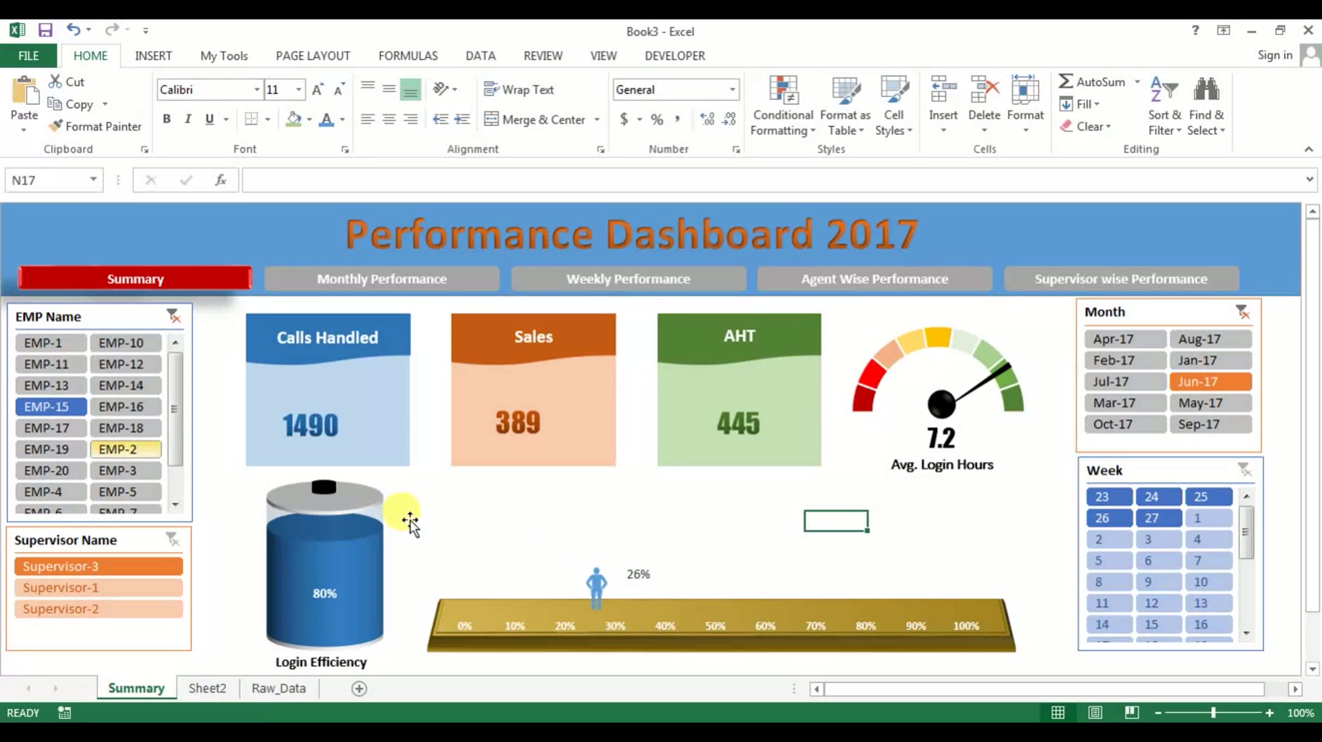
left_click(113, 471)
left_click(46, 470)
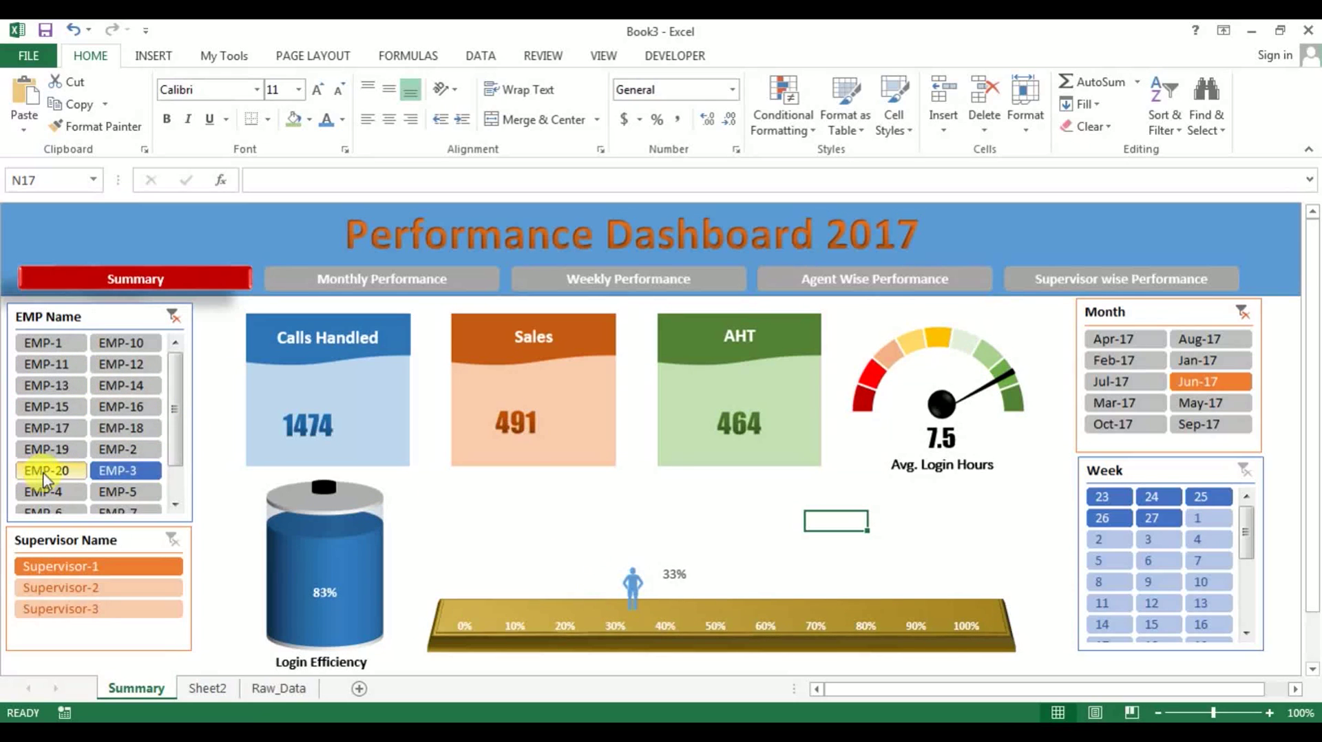
left_click(172, 316)
left_click(1246, 317)
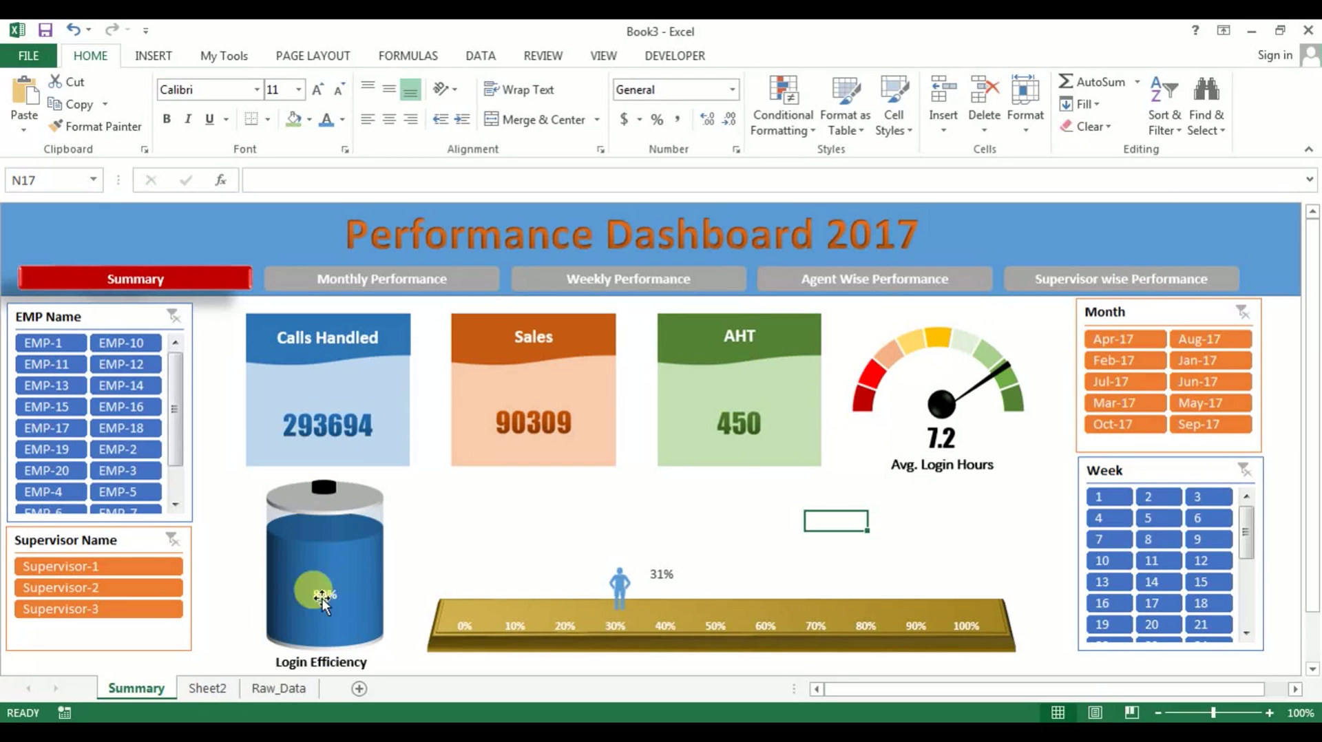
Create a copy of the Summary sheet placed before Sheet2 in the same workbook.
right_click(150, 687)
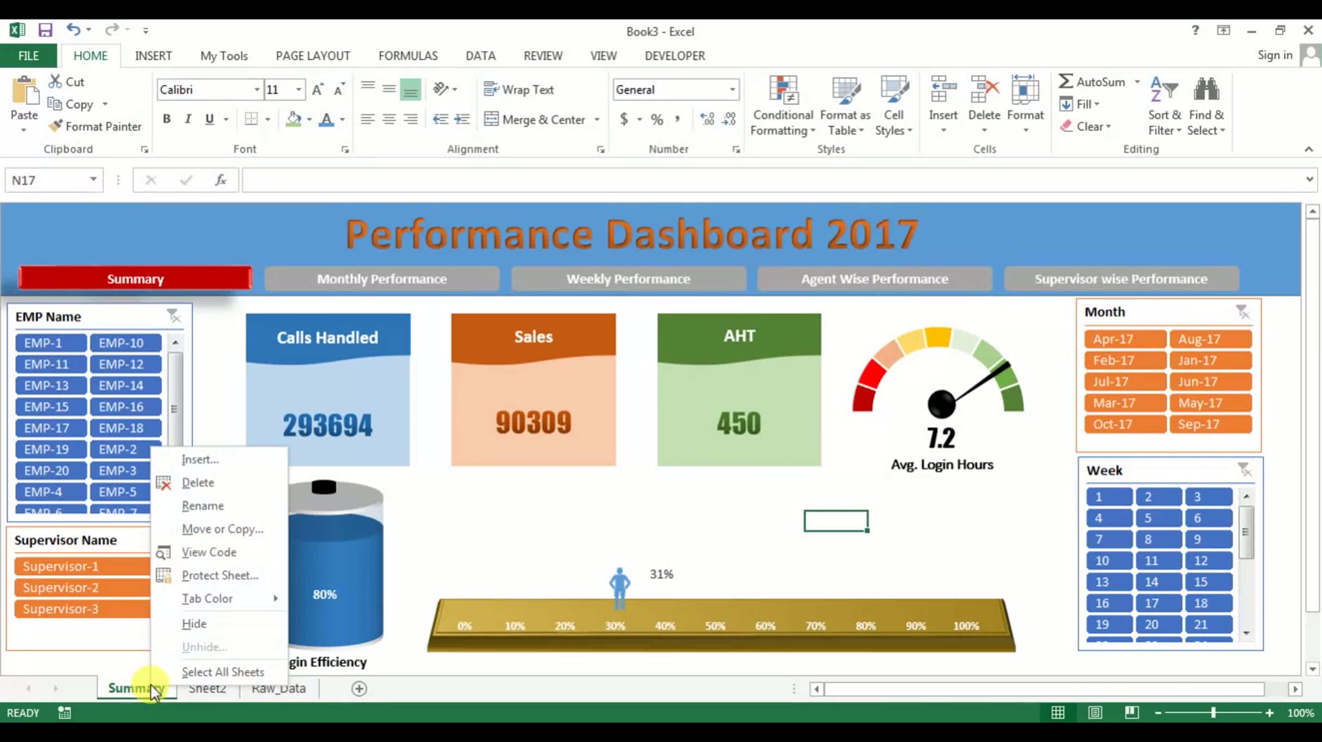
left_click(232, 530)
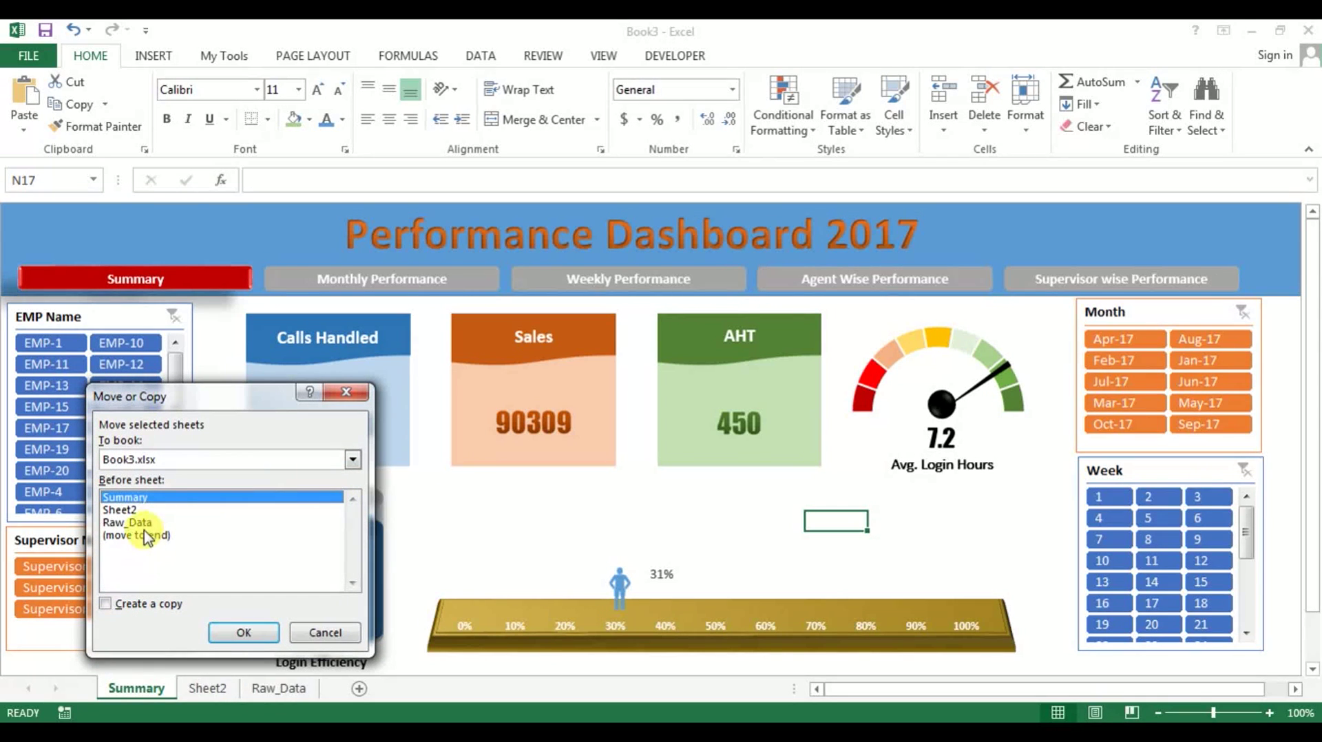
left_click(142, 511)
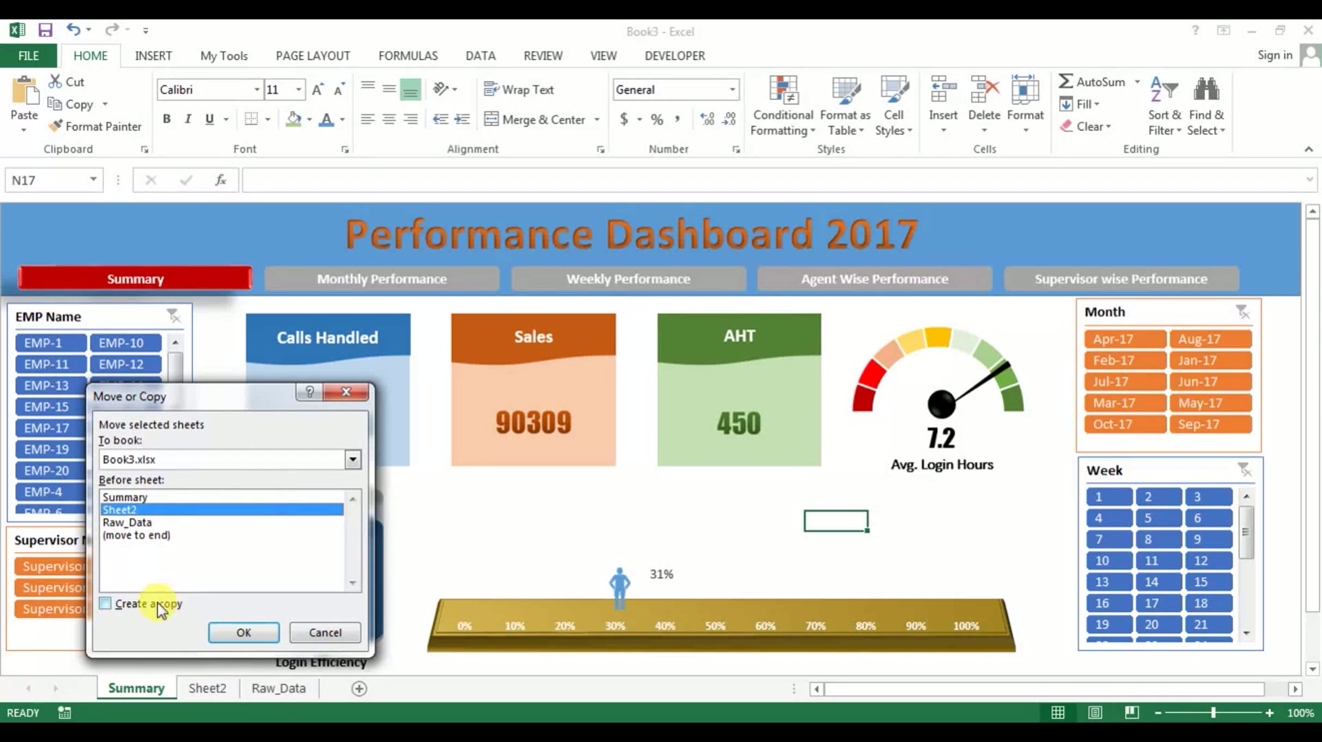
left_click(237, 633)
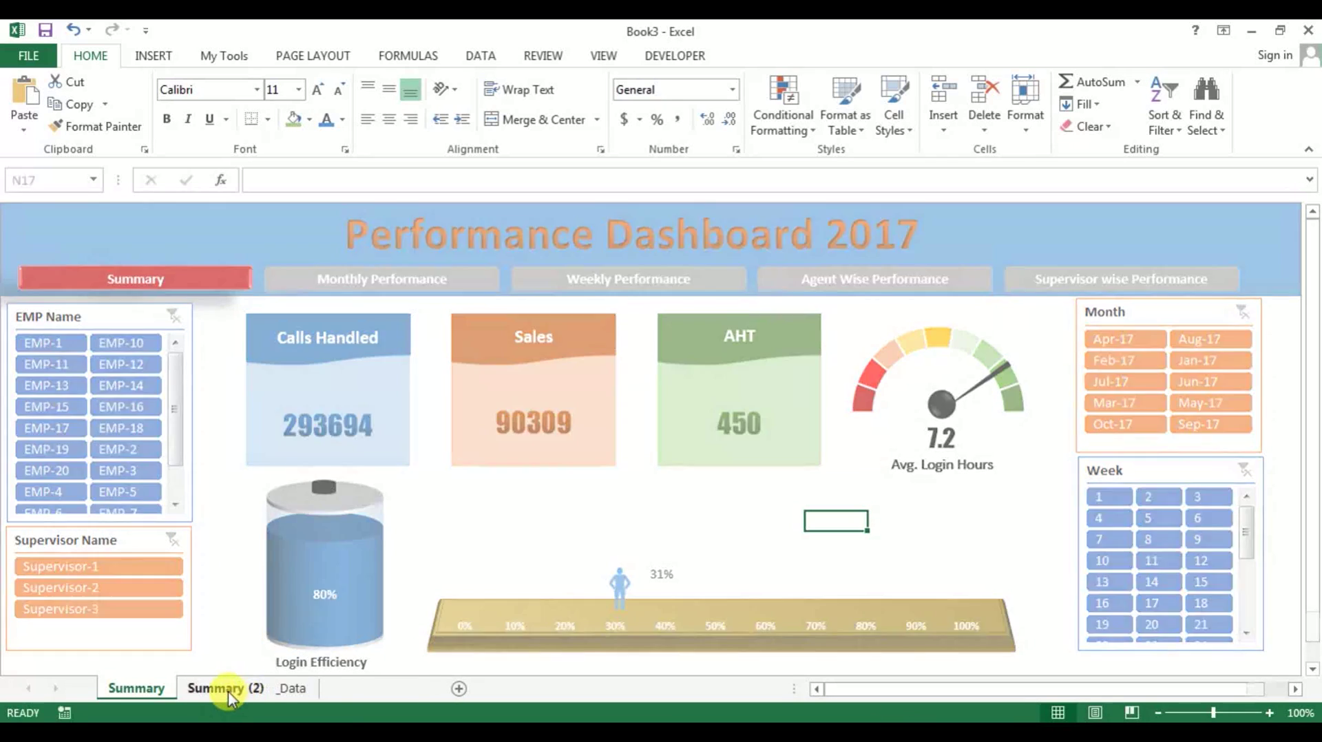
right_click(235, 692)
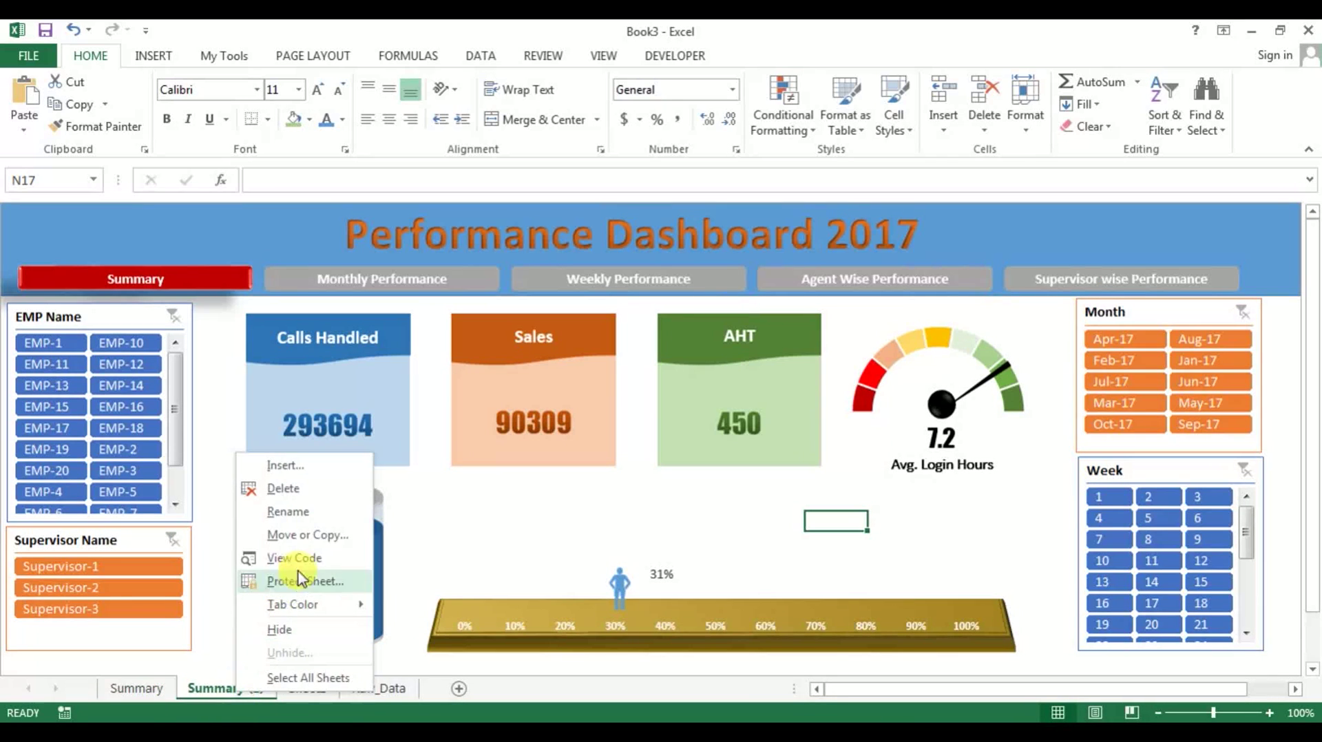
left_click(469, 508)
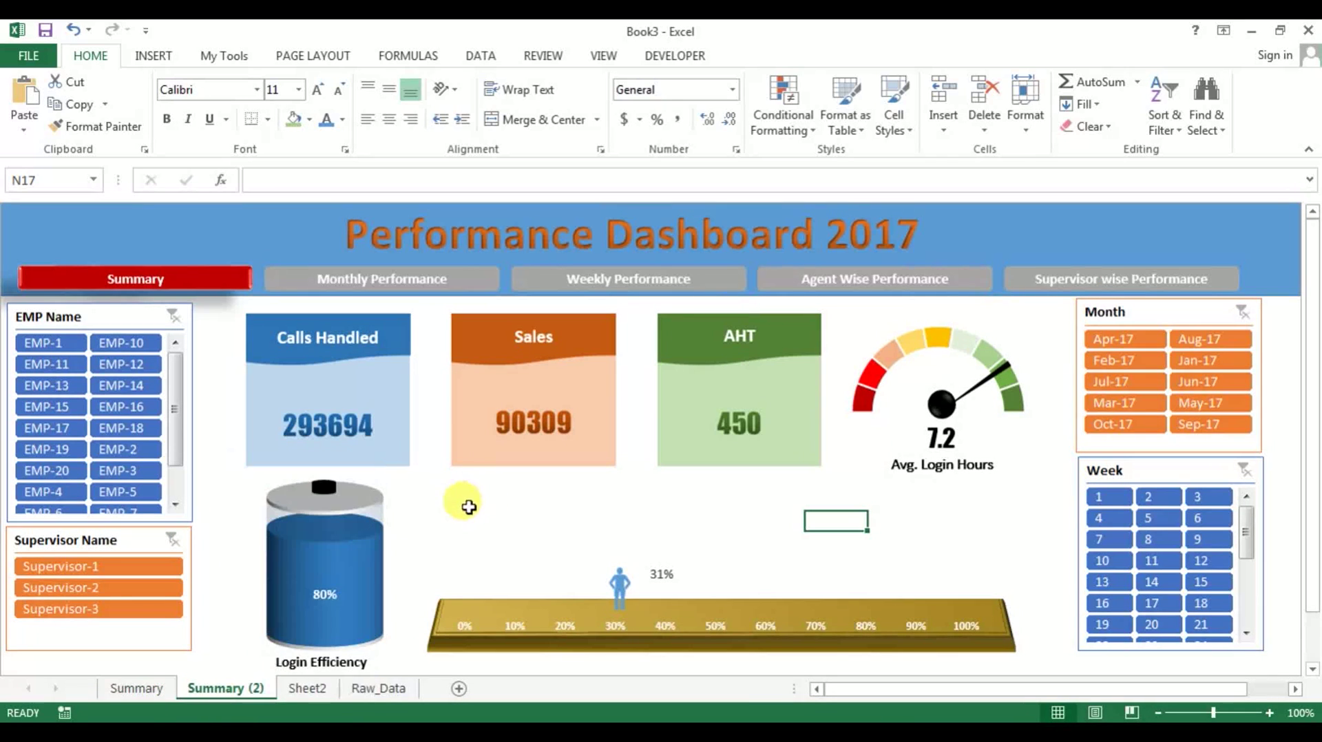
Delete the battery chart, the gold-bar person chart and the Login Efficiency caption from the copied Summary sheet.
left_click(398, 460)
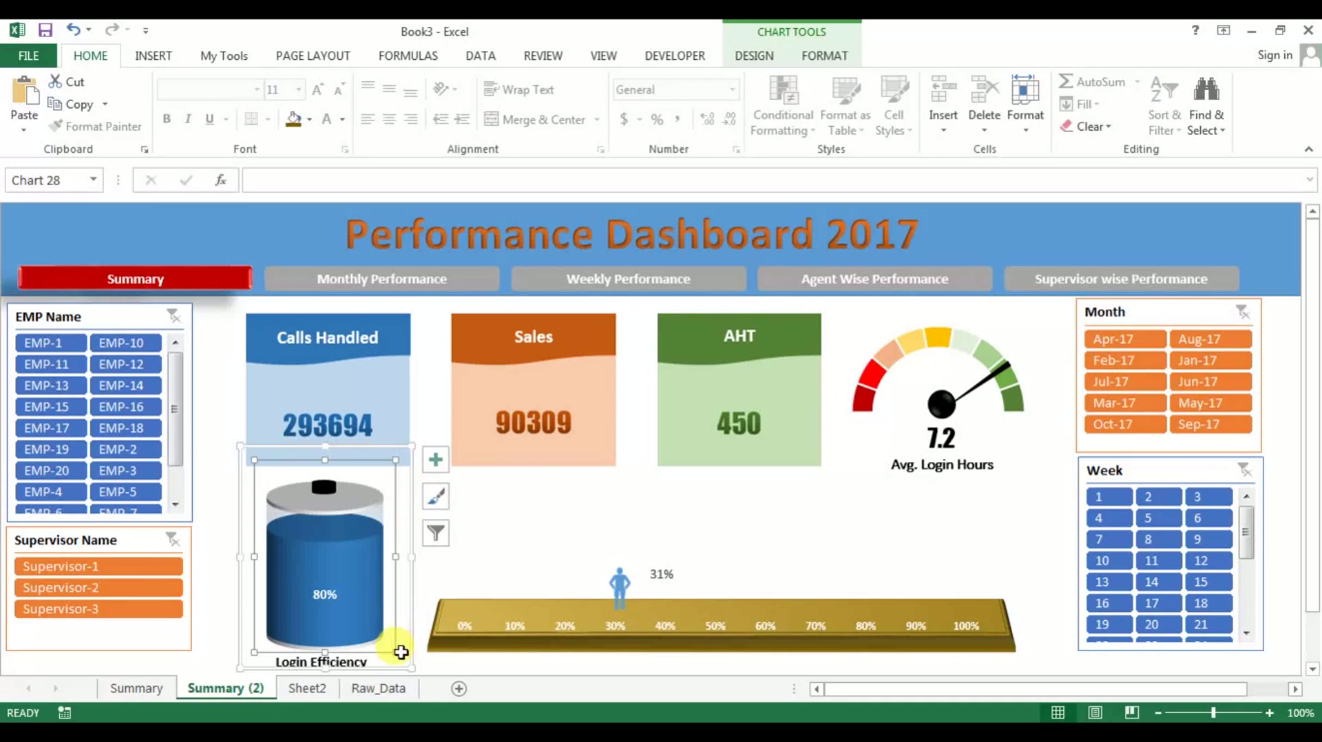
left_click(522, 639)
key("Delete")
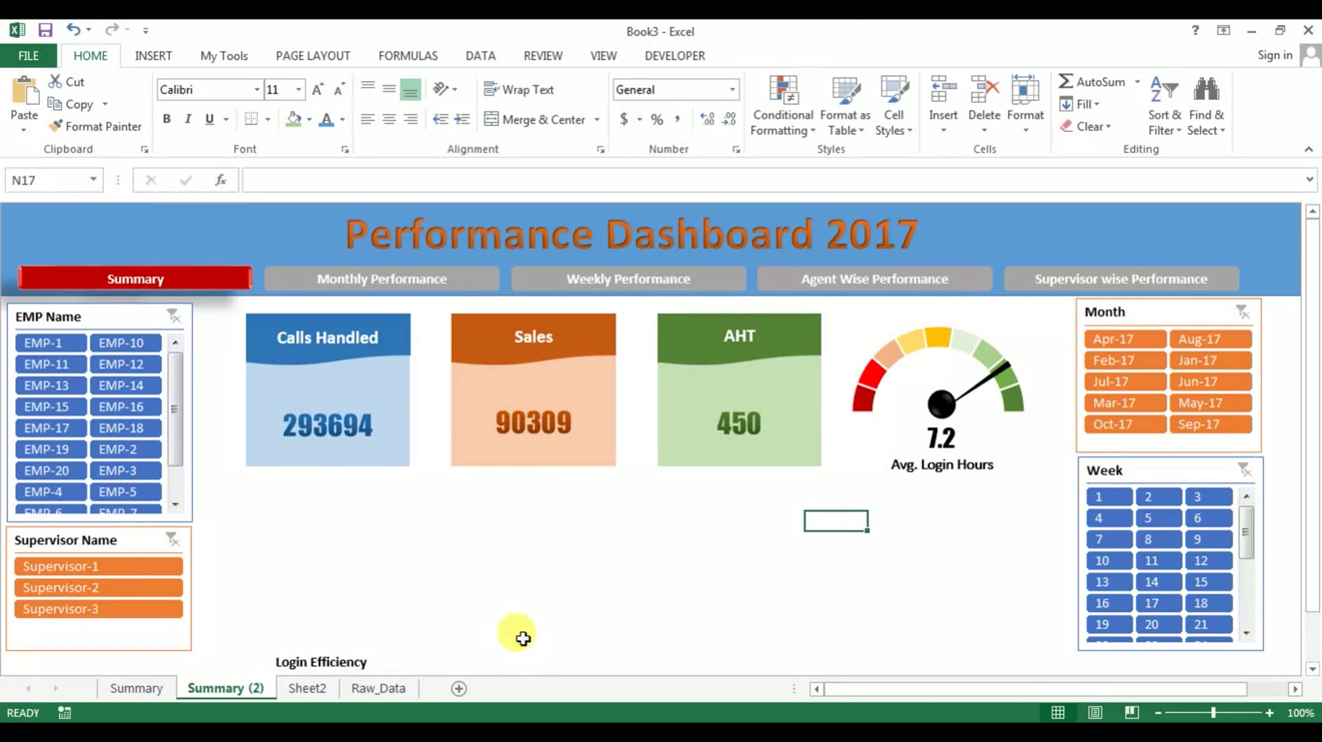
left_click(365, 659)
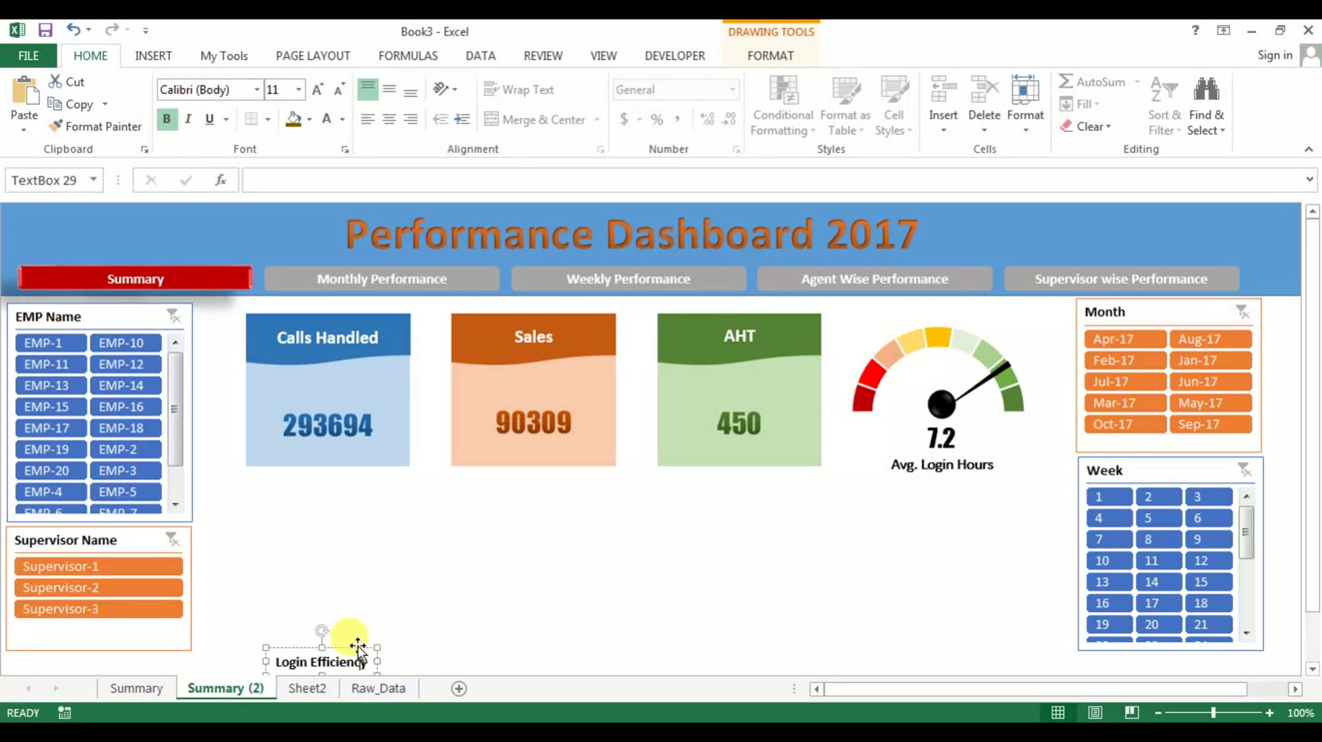
key("Escape")
key("Escape")
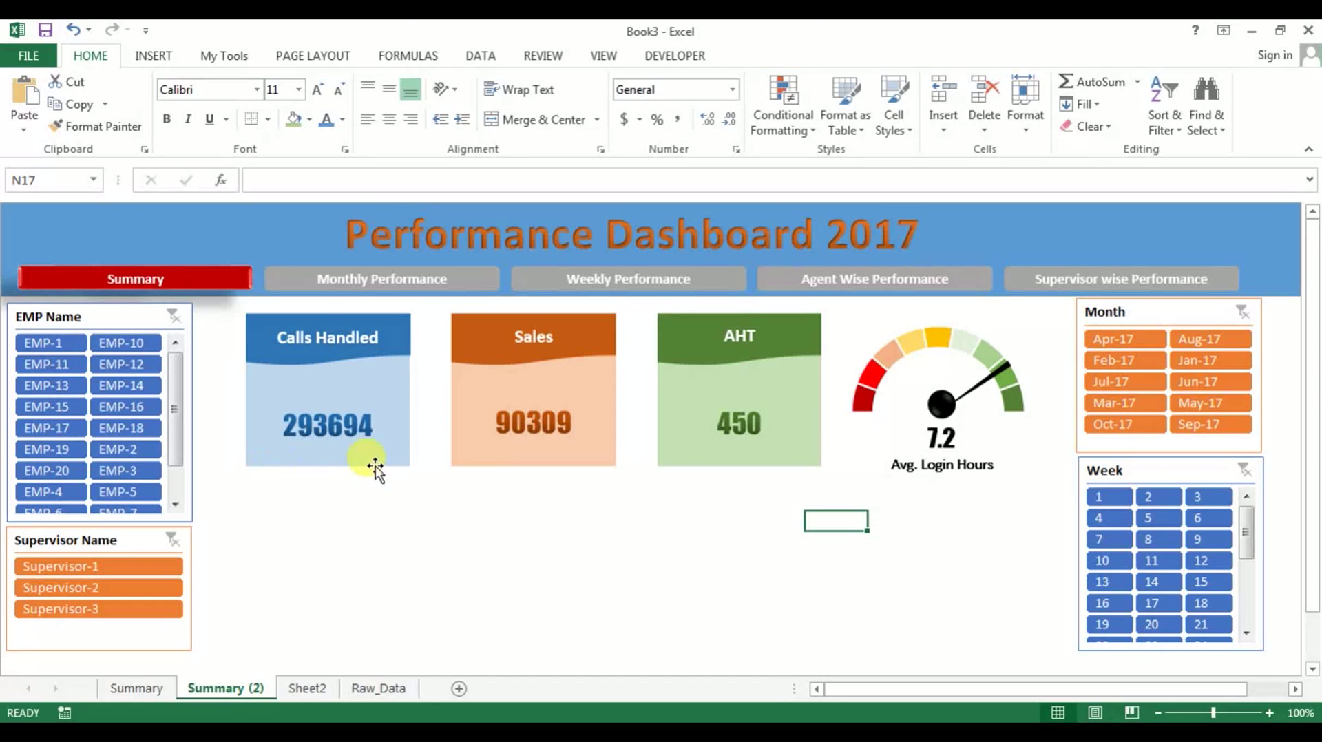
Delete the Calls Handled, Sales and AHT cards with their titles and value text boxes from the copied Summary sheet.
left_click(390, 433)
left_click(370, 420)
left_click(351, 337, "ctrl")
left_click(534, 336, "ctrl")
left_click(546, 414, "ctrl")
left_click(623, 387, "ctrl")
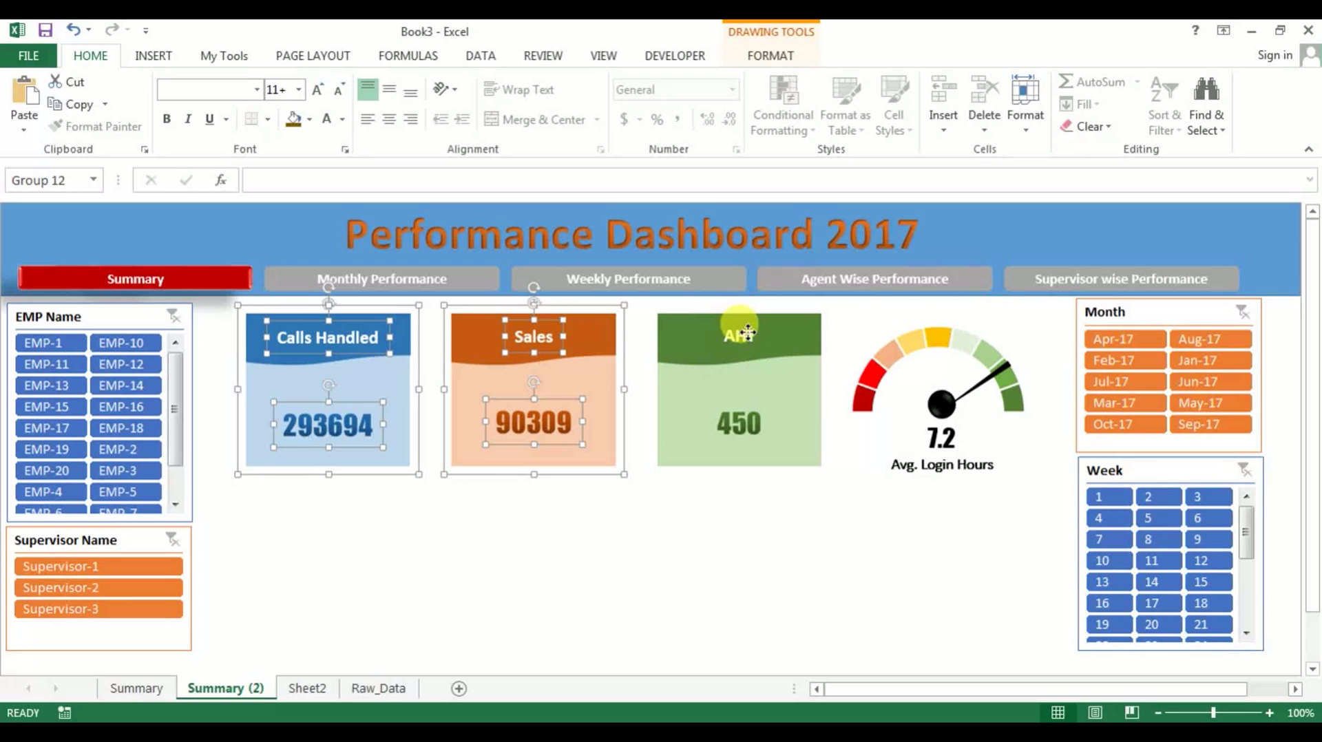
left_click(766, 426, "ctrl")
key("Delete")
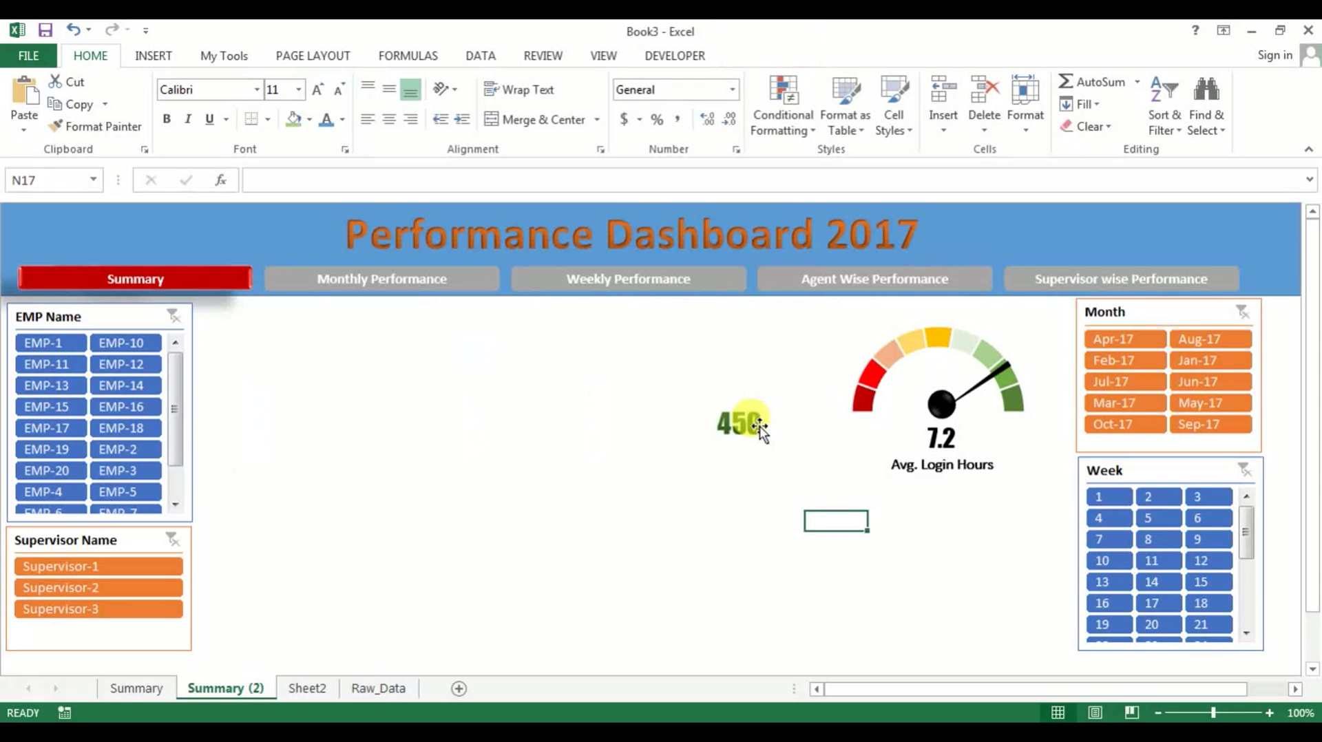
left_click(749, 445)
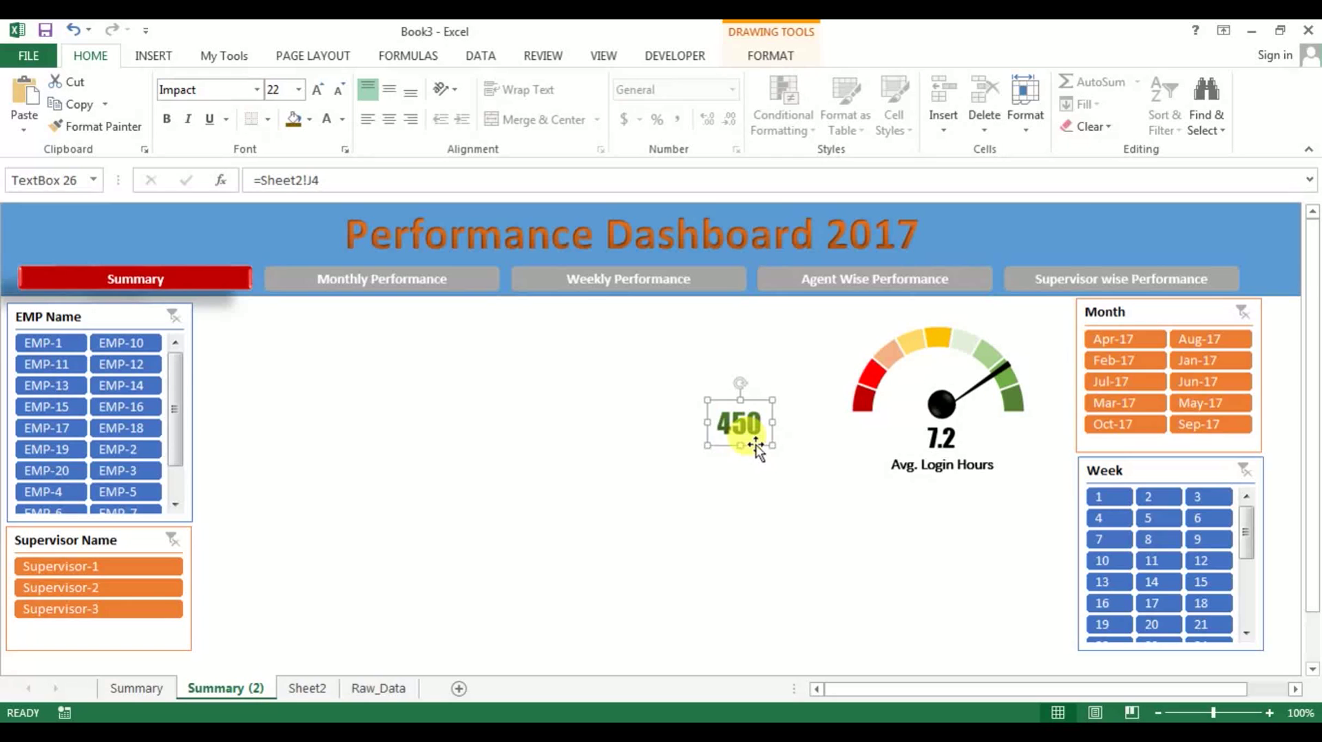
key("Delete")
Delete the Avg. Login Hours gauge chart, including its needle series, from the copied Summary sheet.
left_click(873, 387)
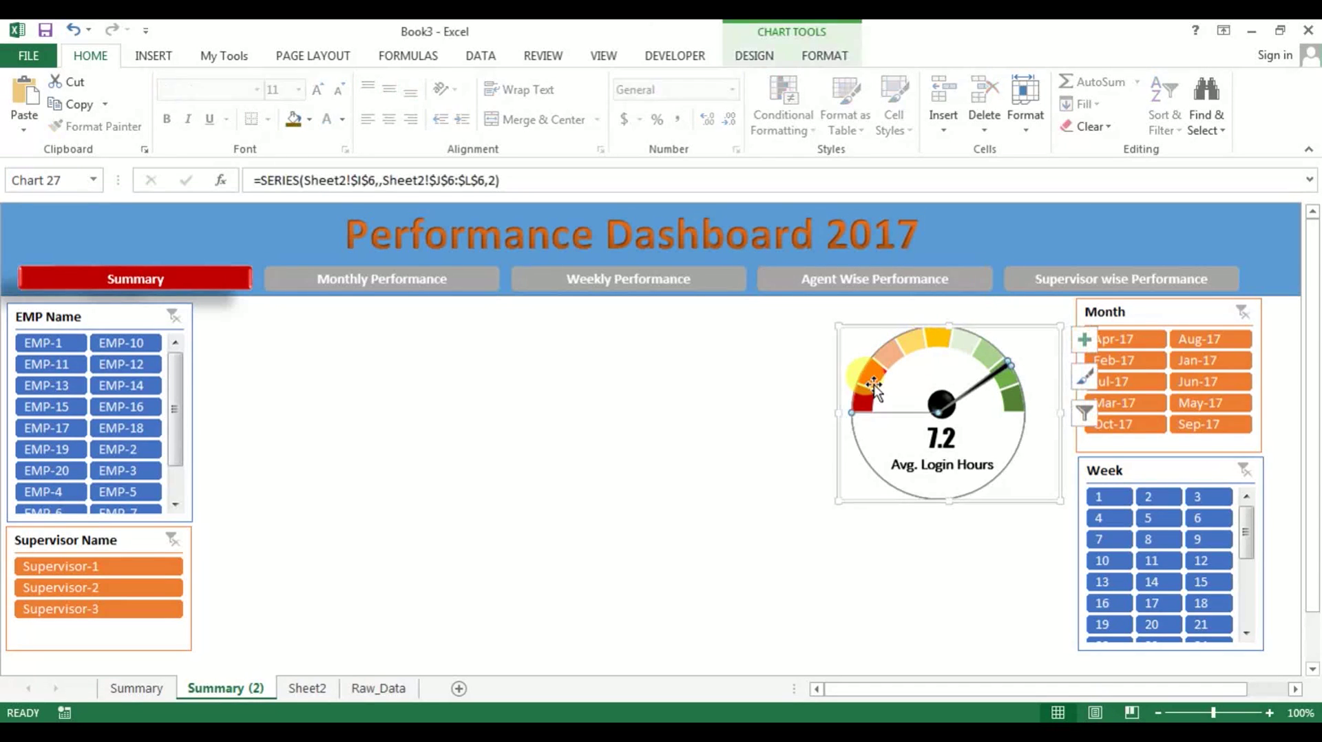
key("Delete")
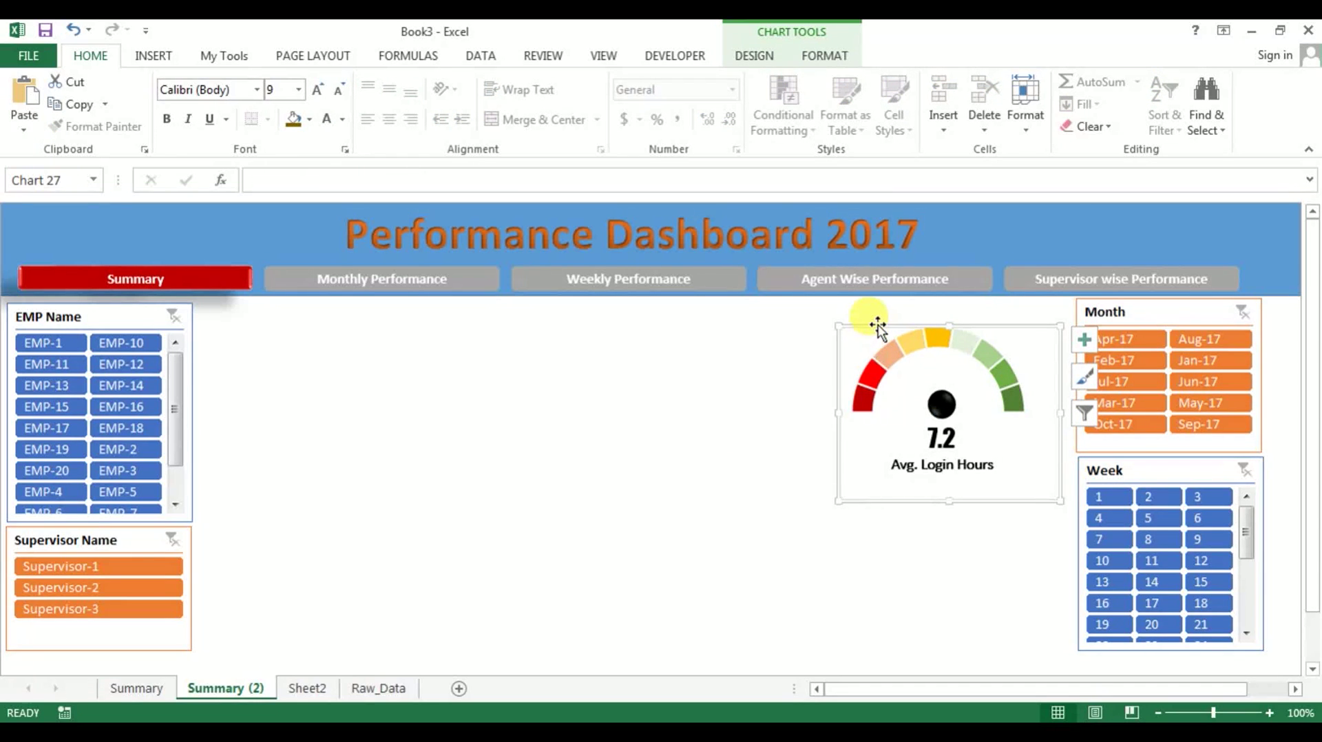
key("Delete")
left_click(957, 424)
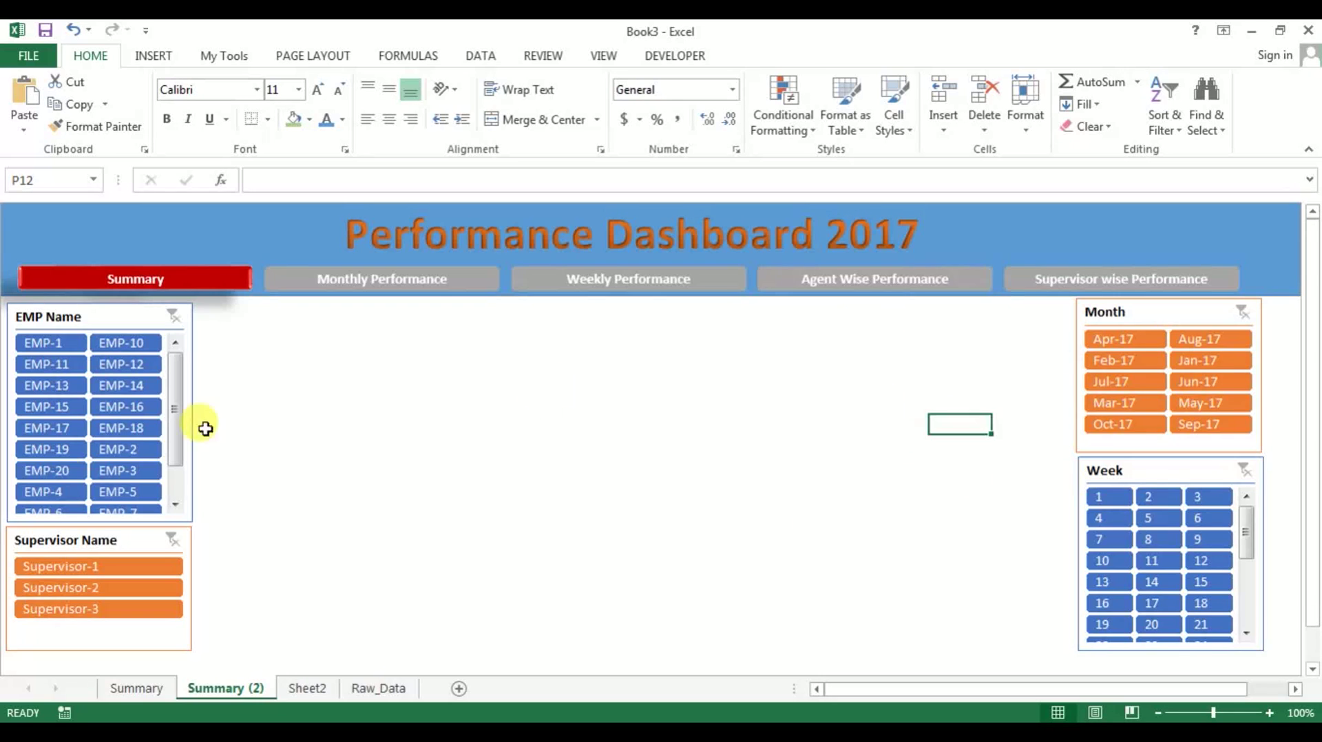
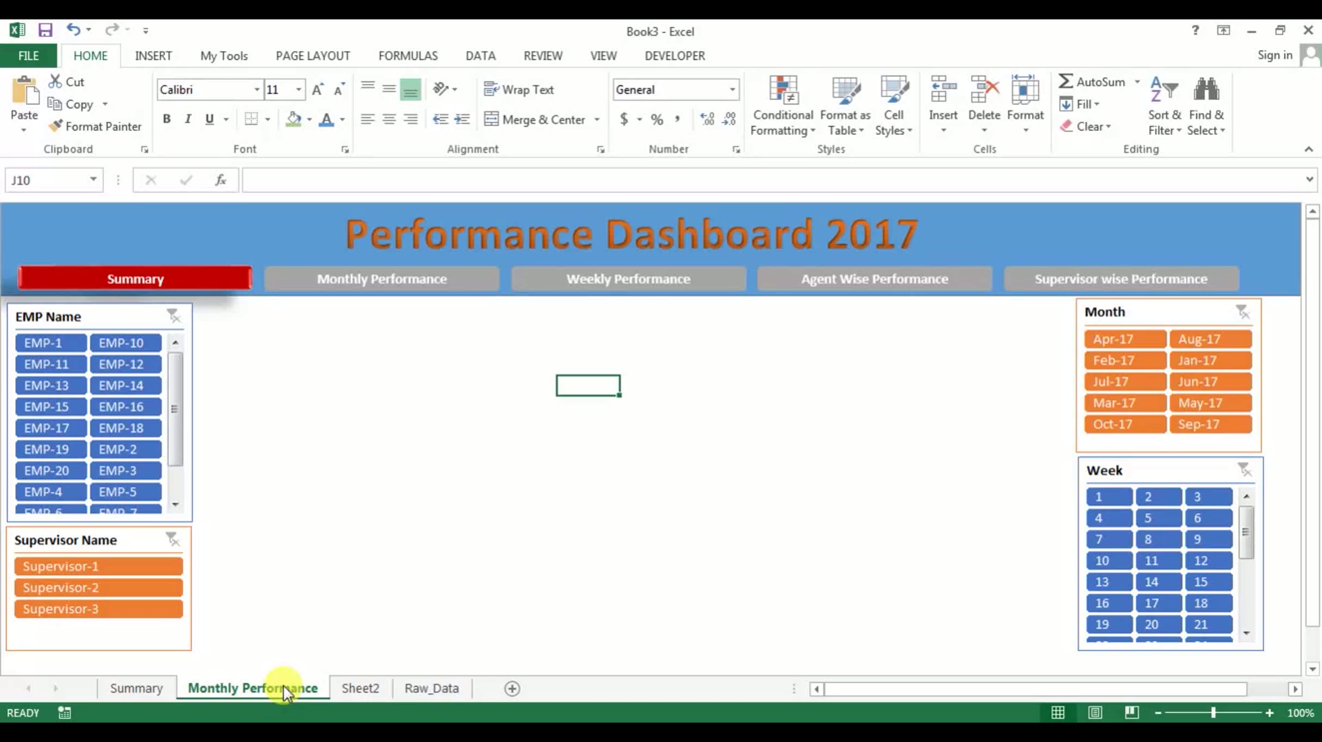
Create four copies of the Monthly Performance sheet, placed before Sheet2.
left_click(409, 544)
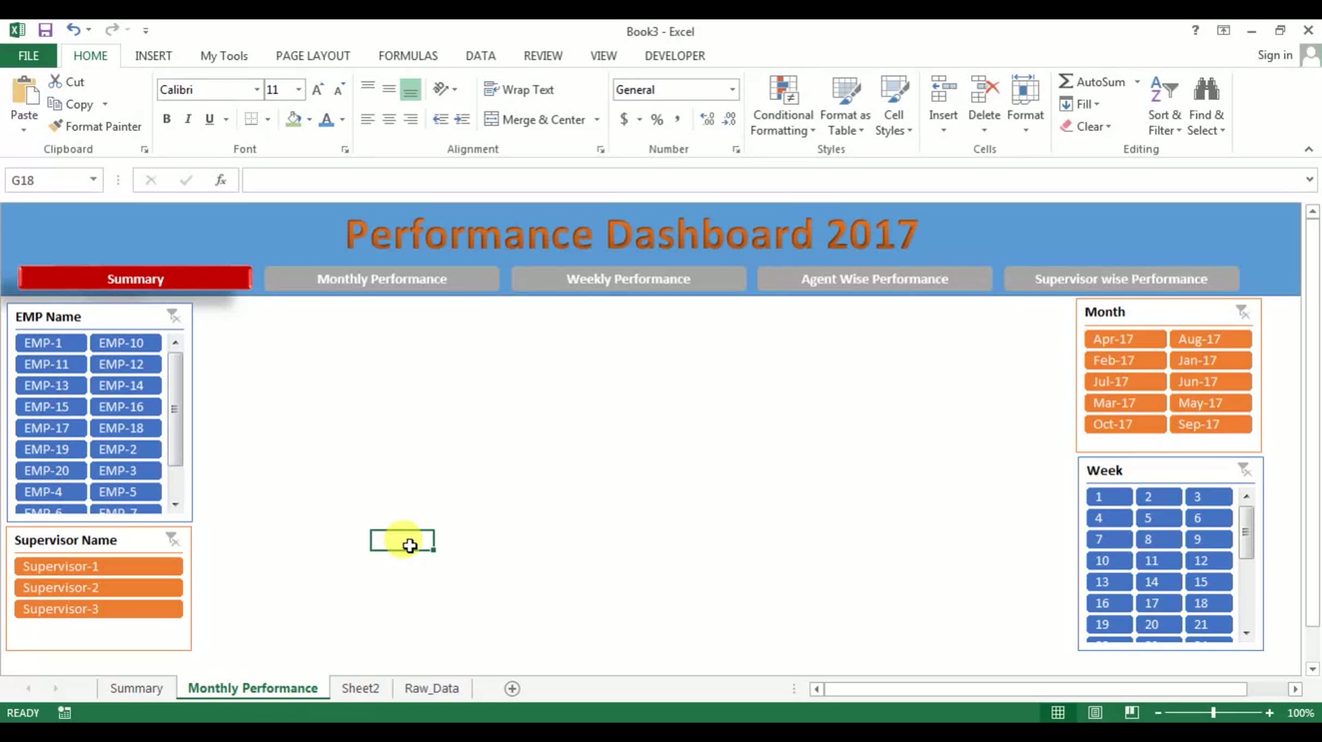
left_click_drag(275, 691, 688, 667)
left_click(207, 687)
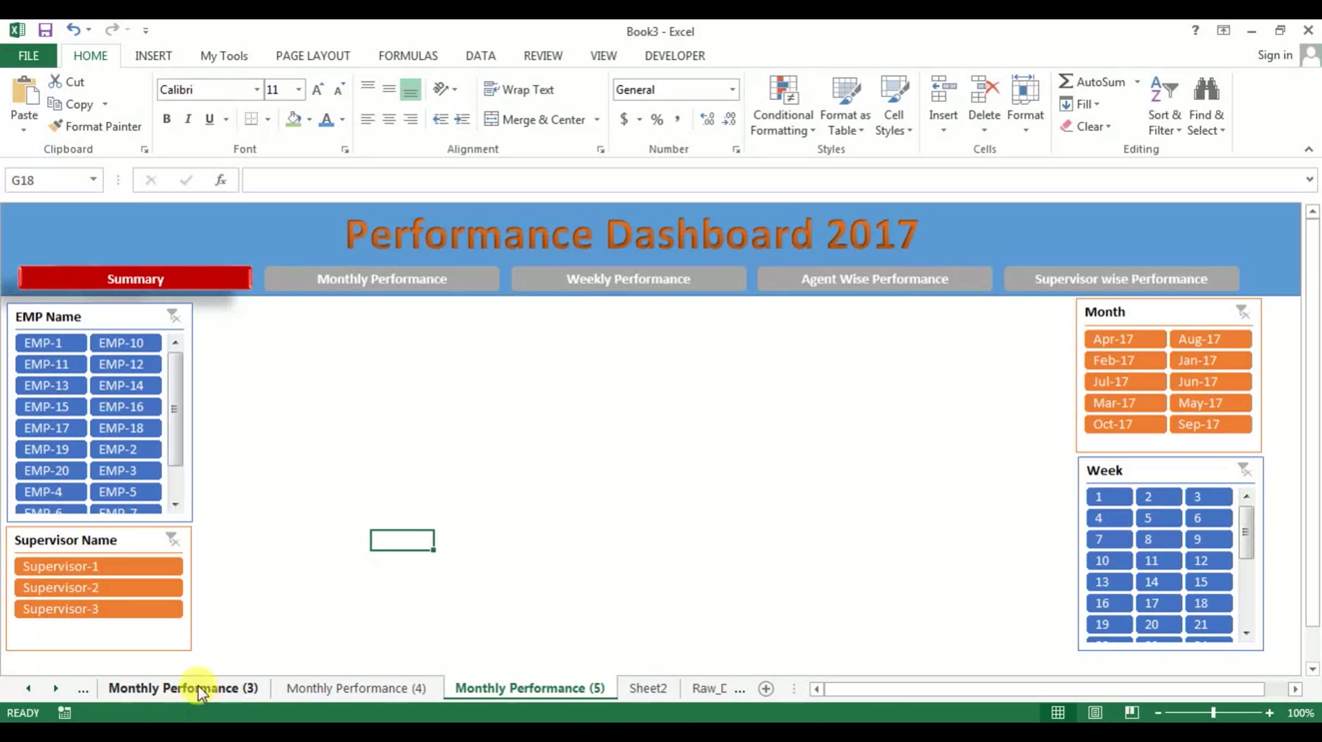
Rename the Monthly Performance (2) sheet as Weekly Performance.
left_click(31, 690)
left_click(31, 690)
left_click(31, 690)
left_click(216, 692)
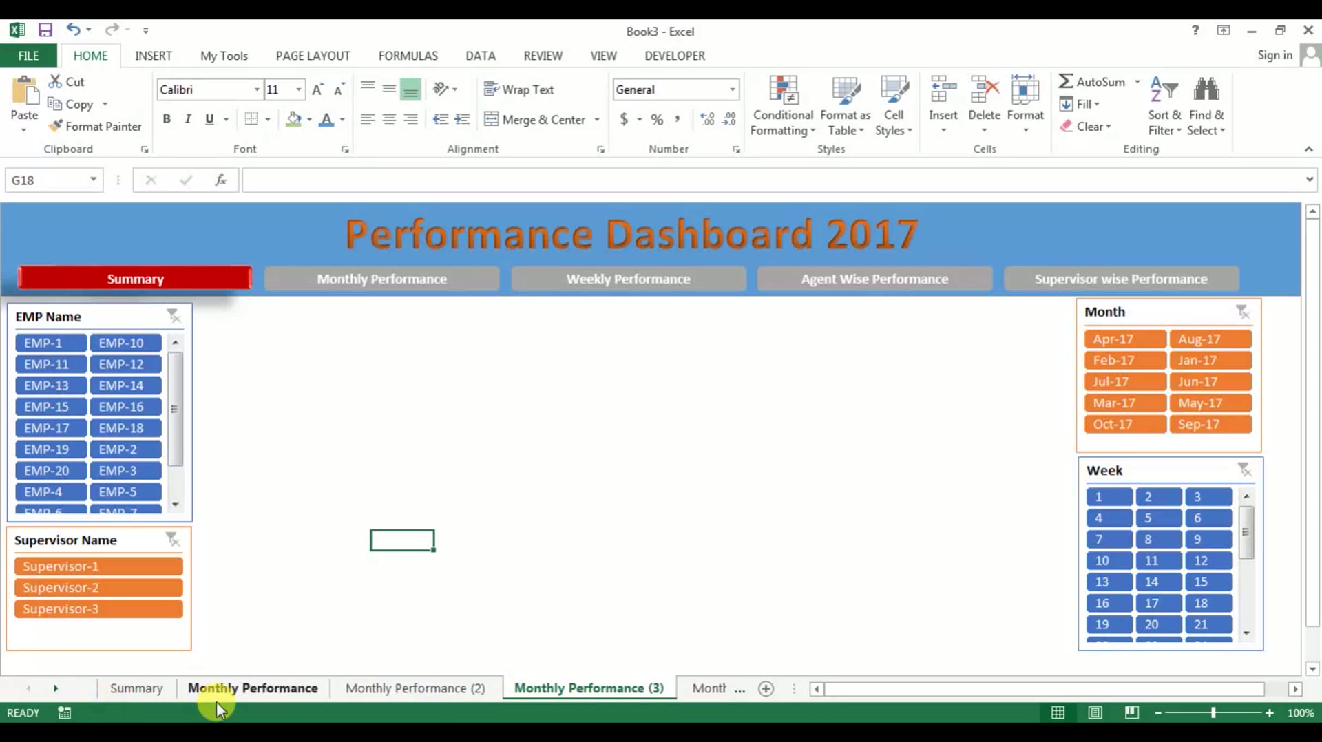
left_click(431, 691)
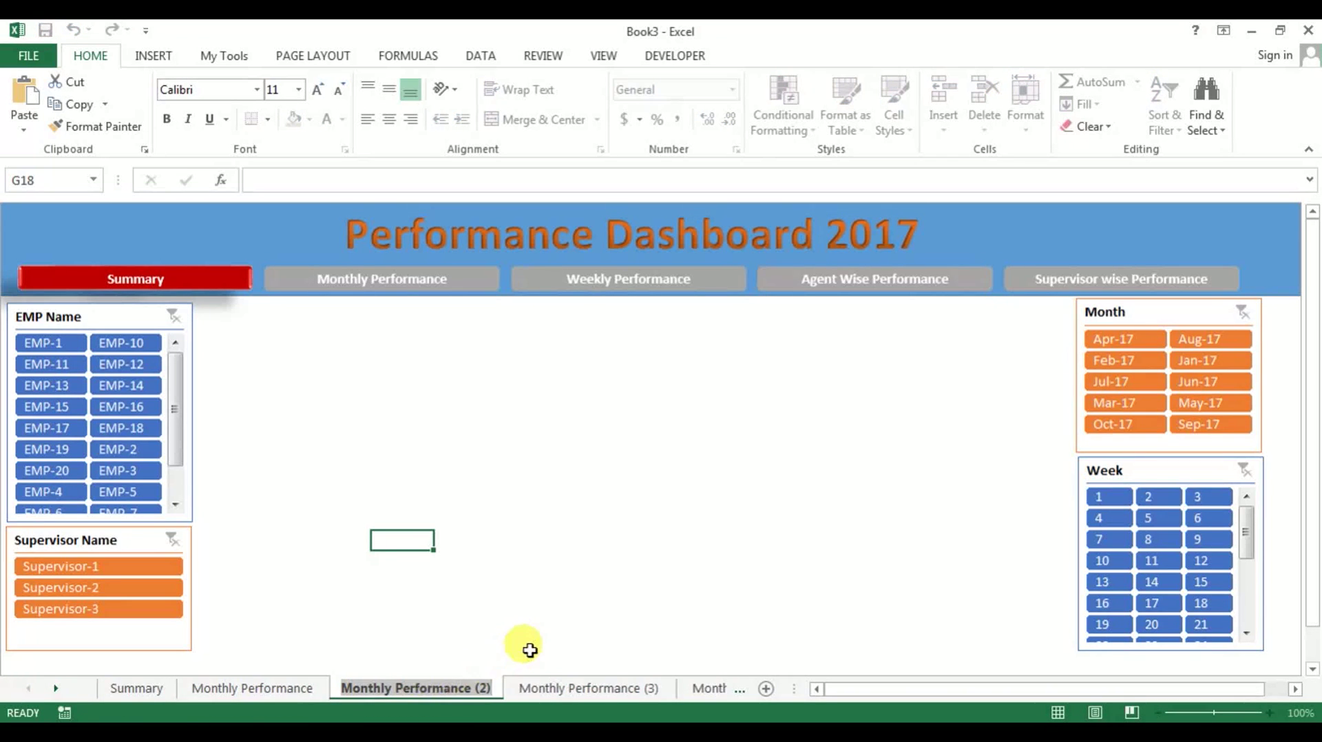
key("End")
key("BackSpace")
key("BackSpace")
key("BackSpace")
key("BackSpace")
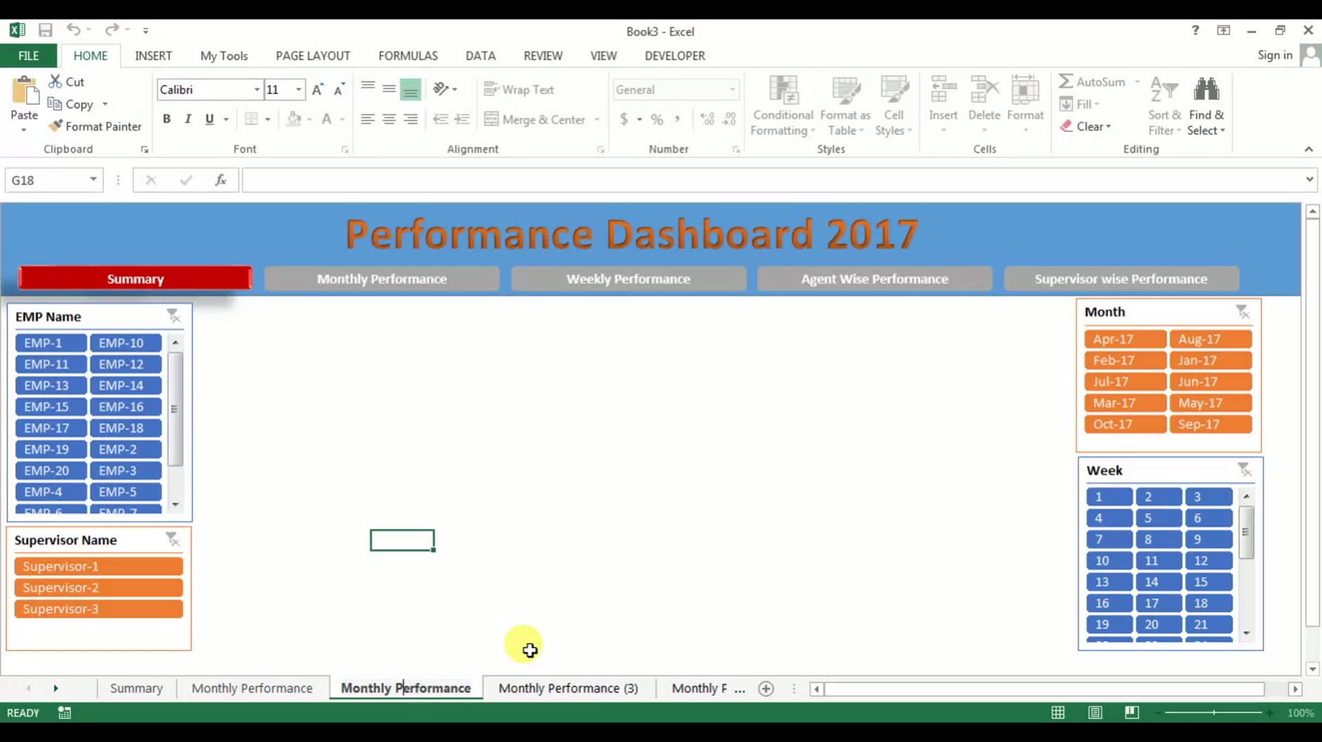
type("Weekly")
key("Return")
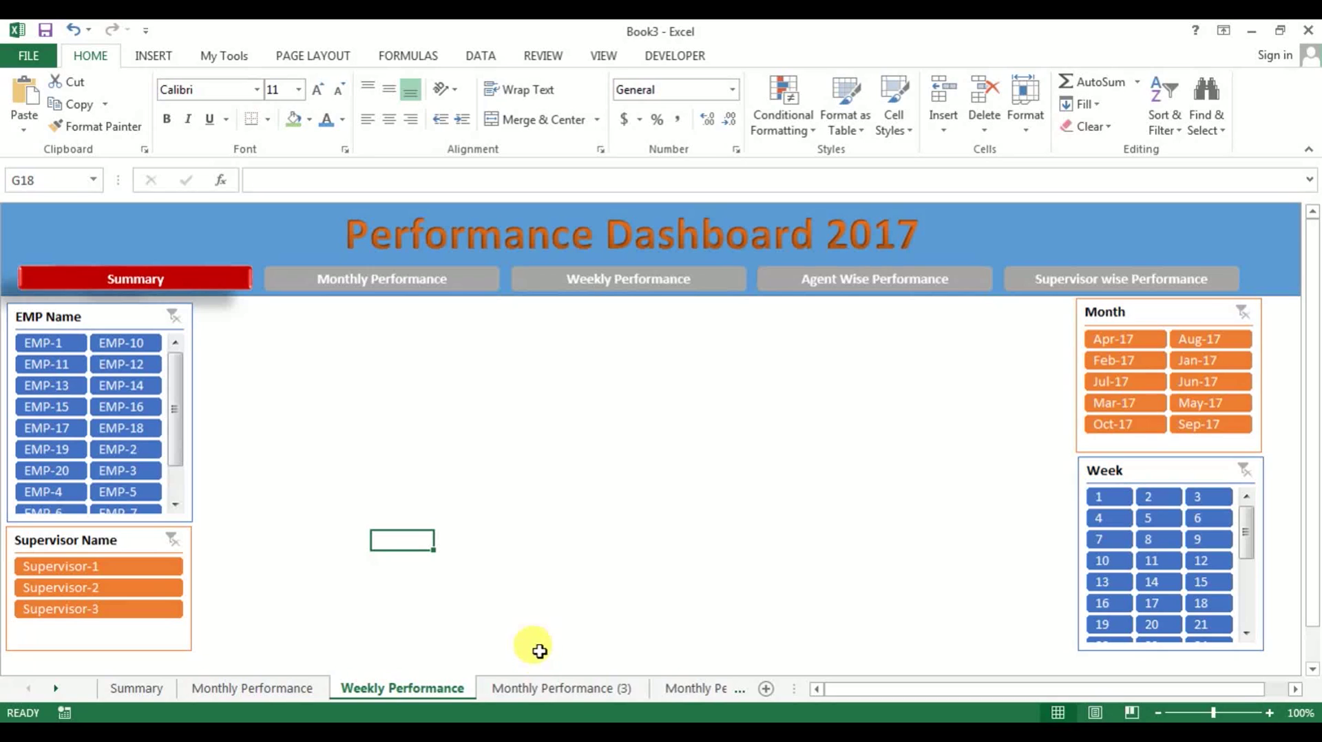
Rename the Monthly Performance (3) sheet as Agent wise Performance.
double_click(630, 685)
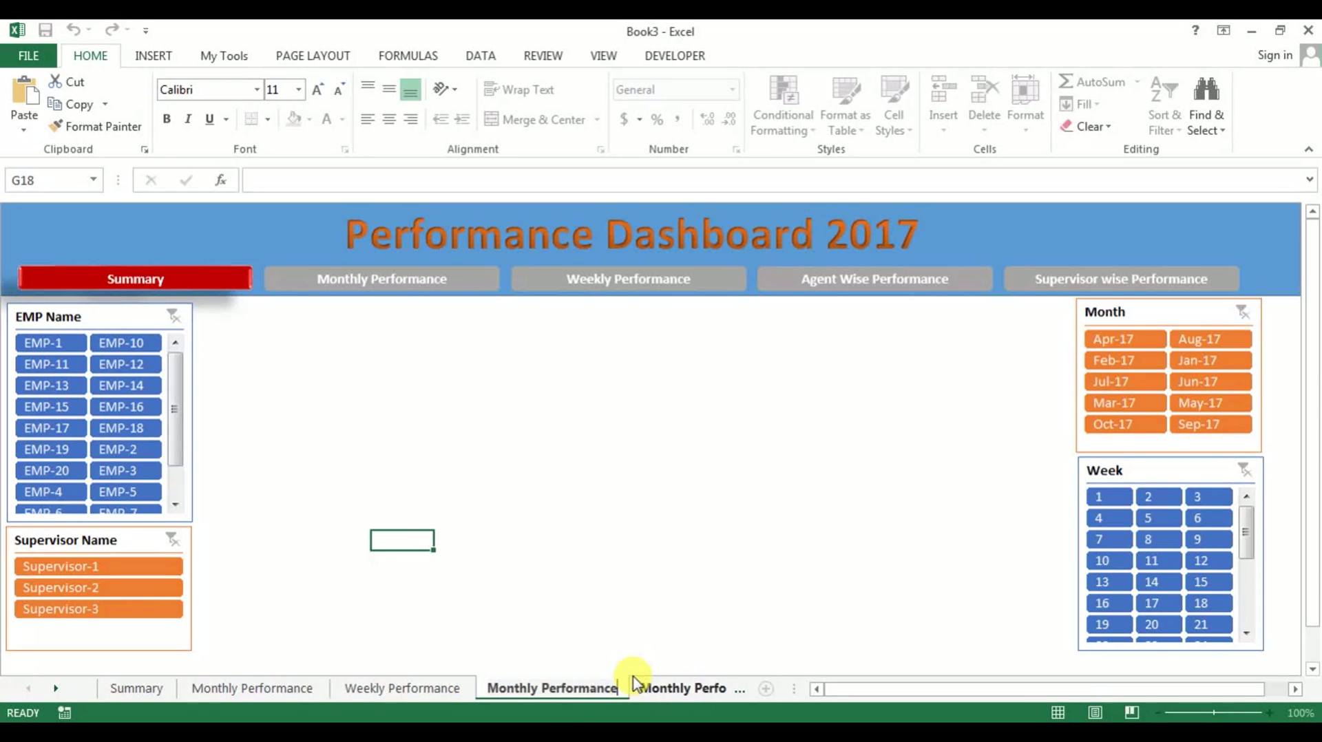
left_click_drag(542, 688, 466, 687)
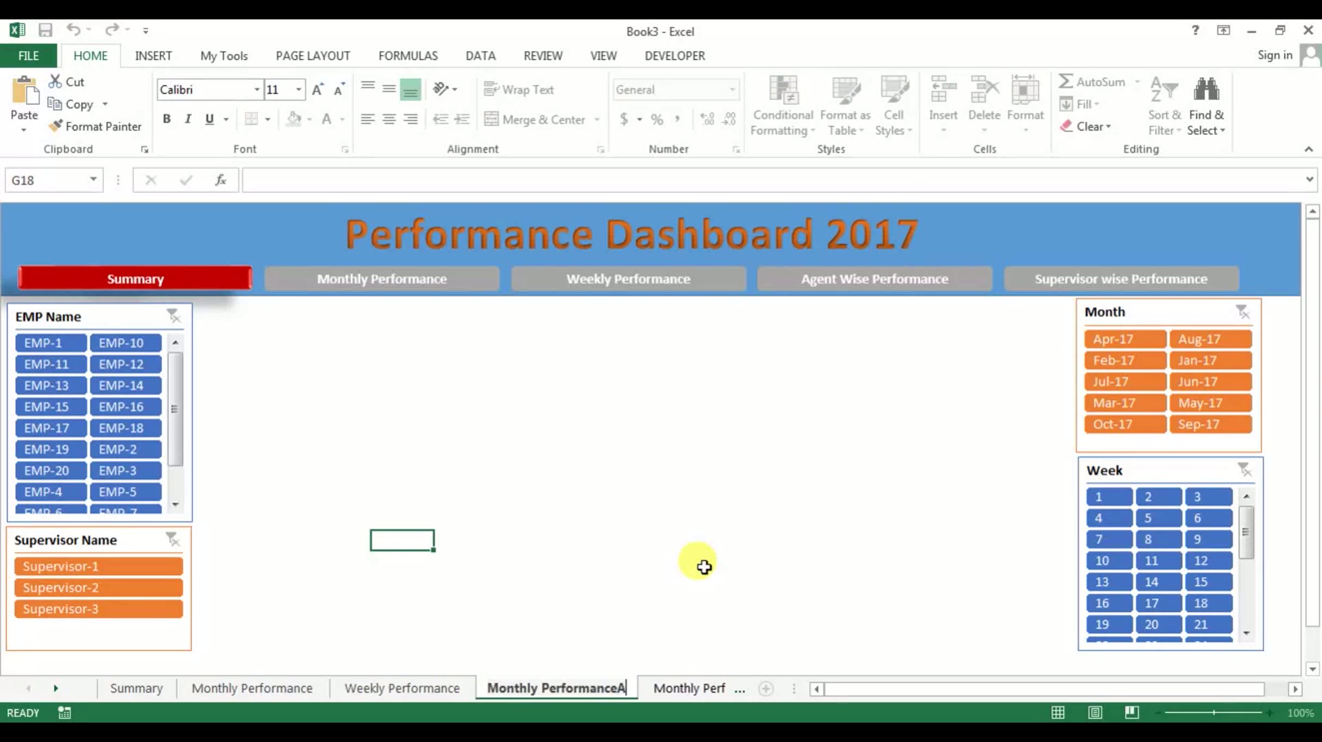
key("ctrl+z")
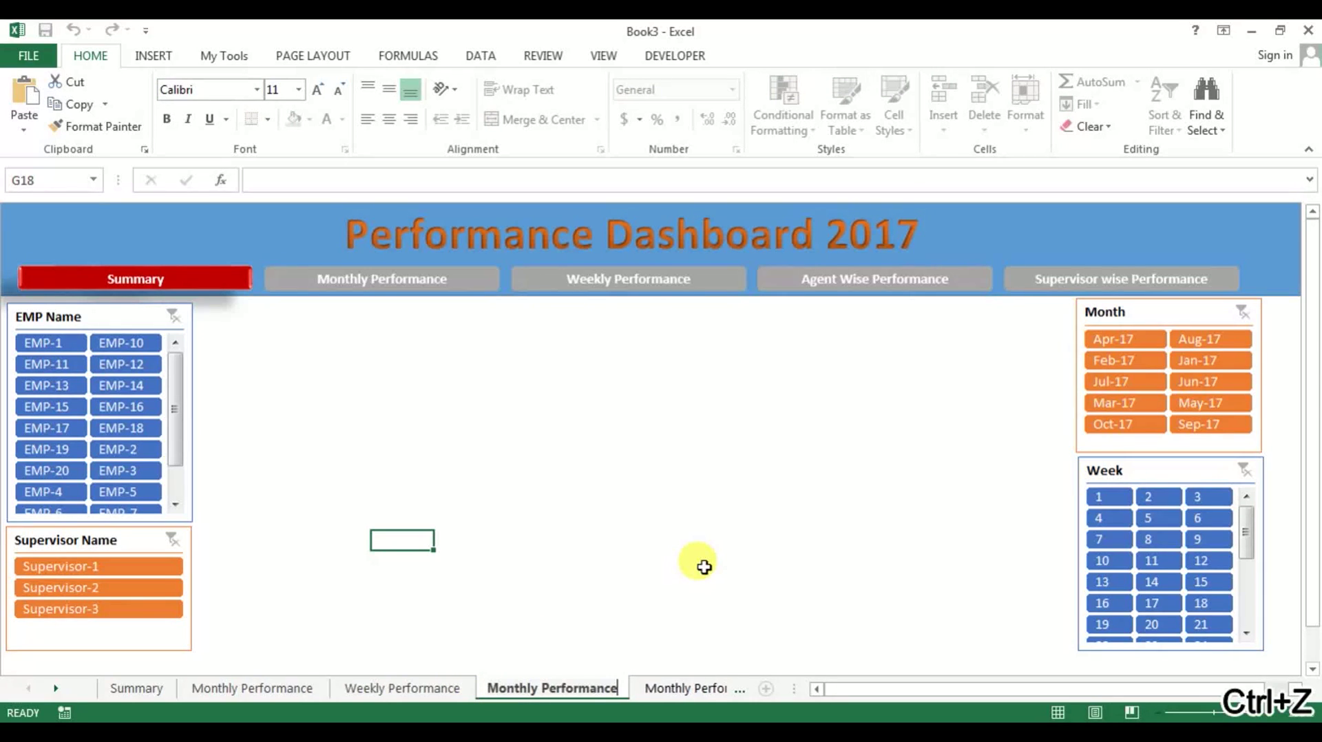
left_click_drag(539, 687, 457, 661)
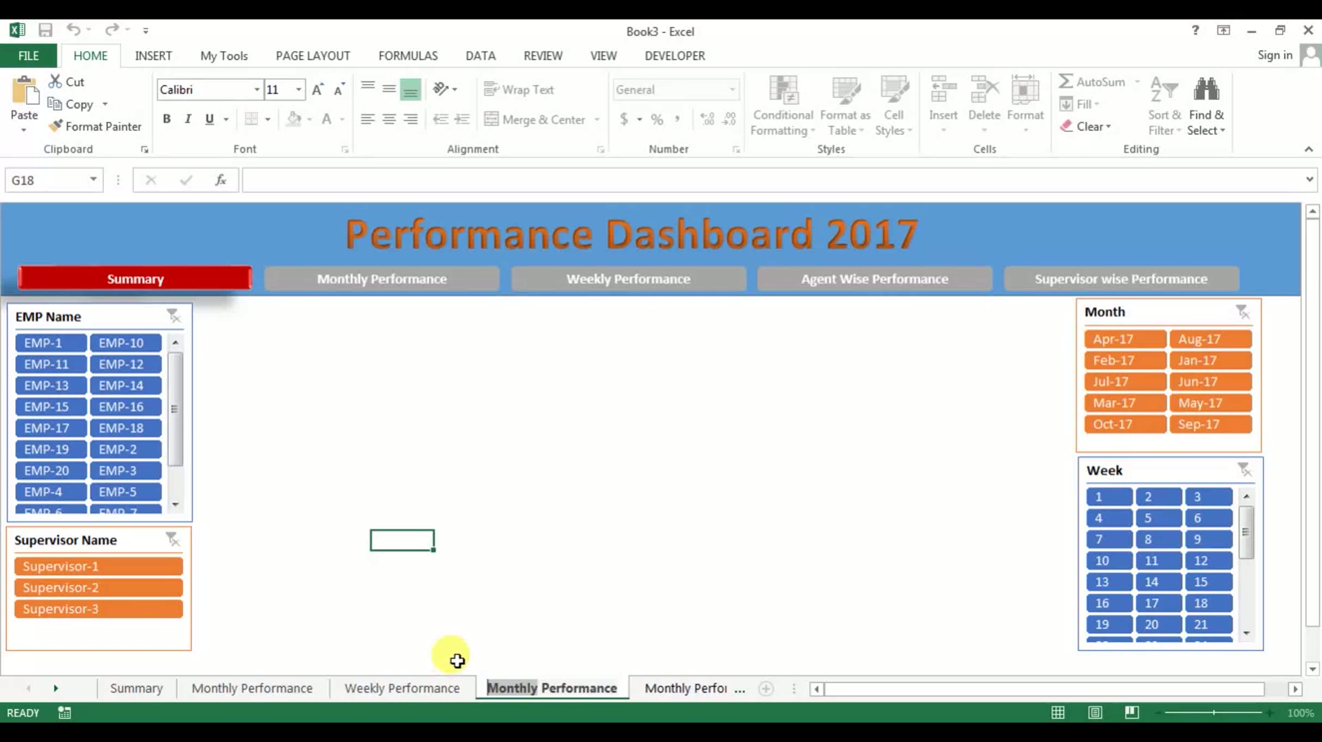
type("Agent")
type(" si")
type("se")
key("Return")
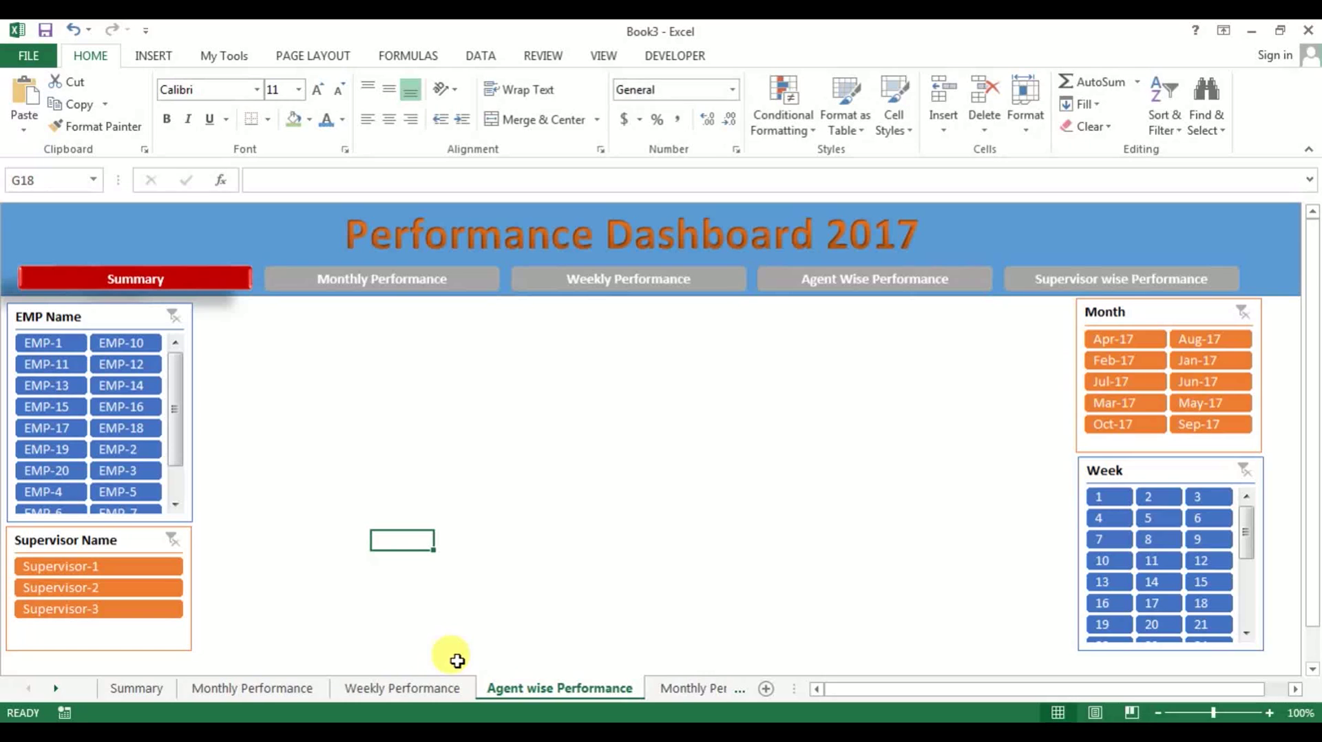
Delete the surplus Monthly Performance (5) sheet from the workbook.
left_click(689, 686)
left_click(689, 686)
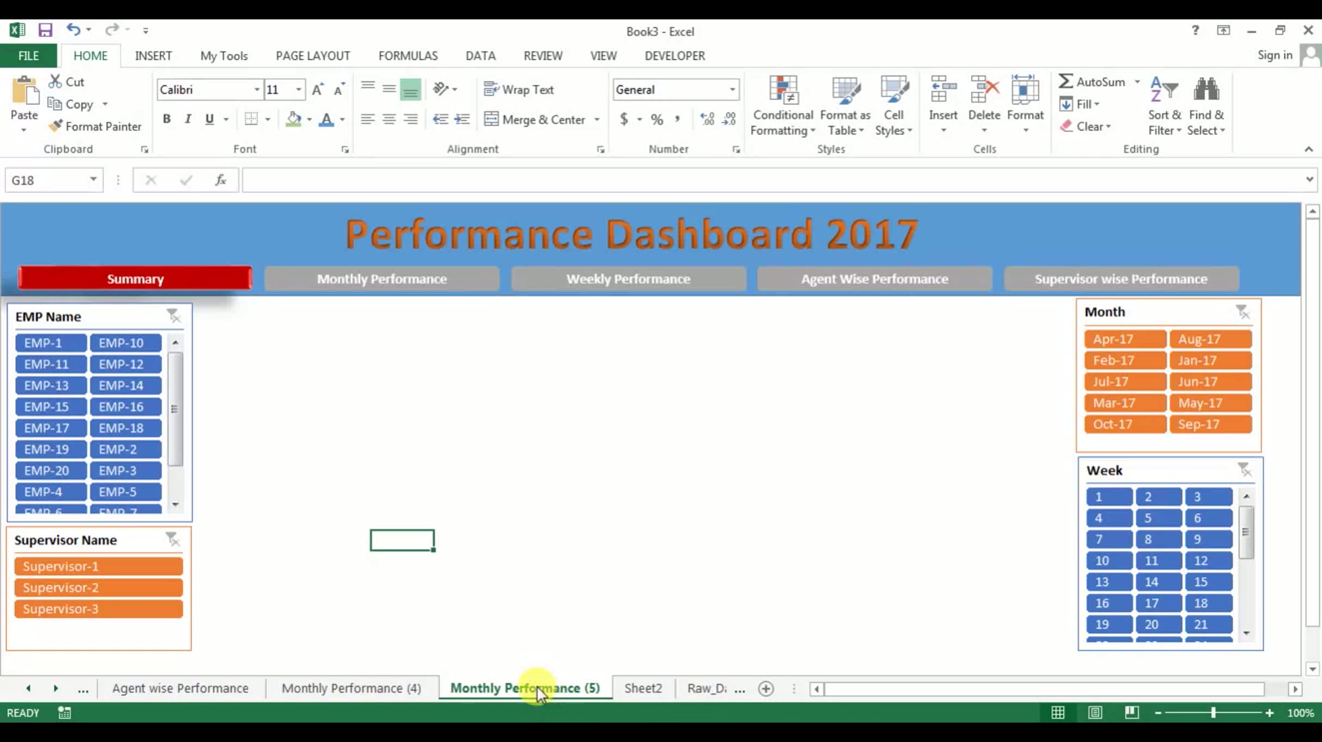
left_click(377, 688)
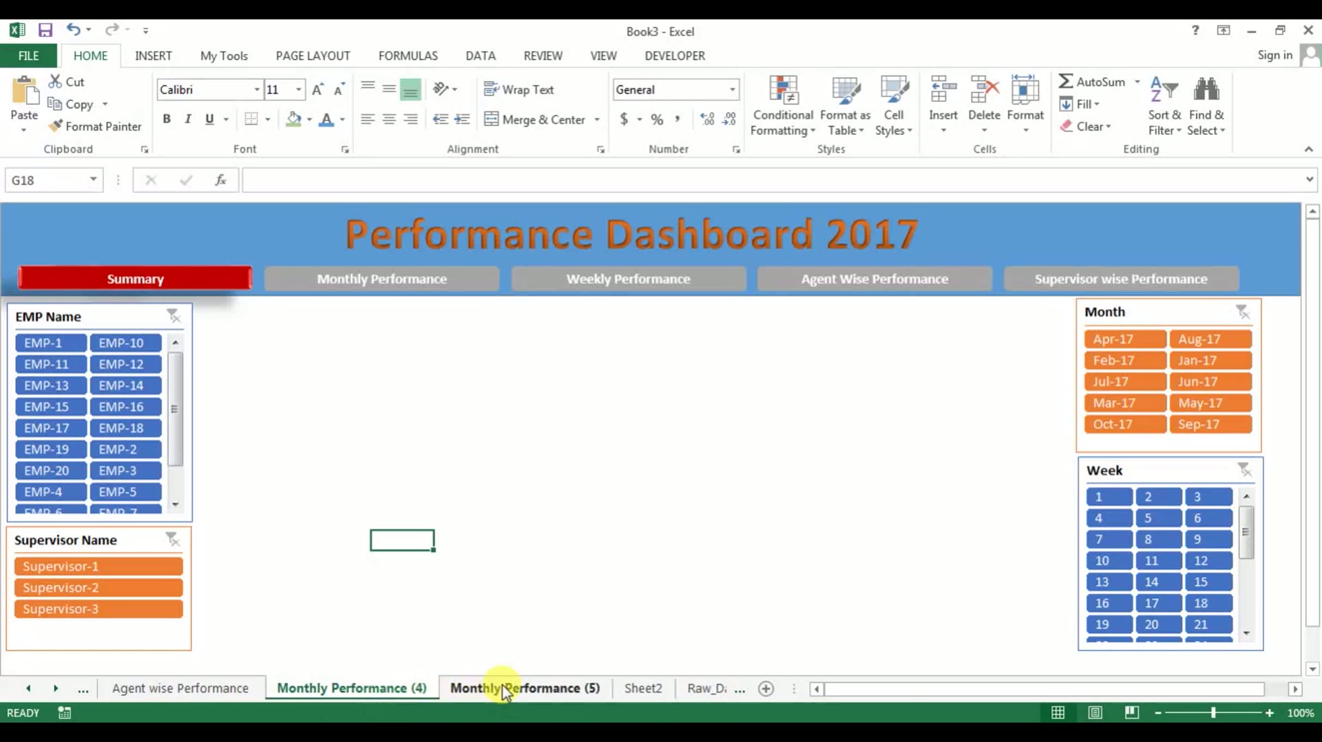
right_click(505, 690)
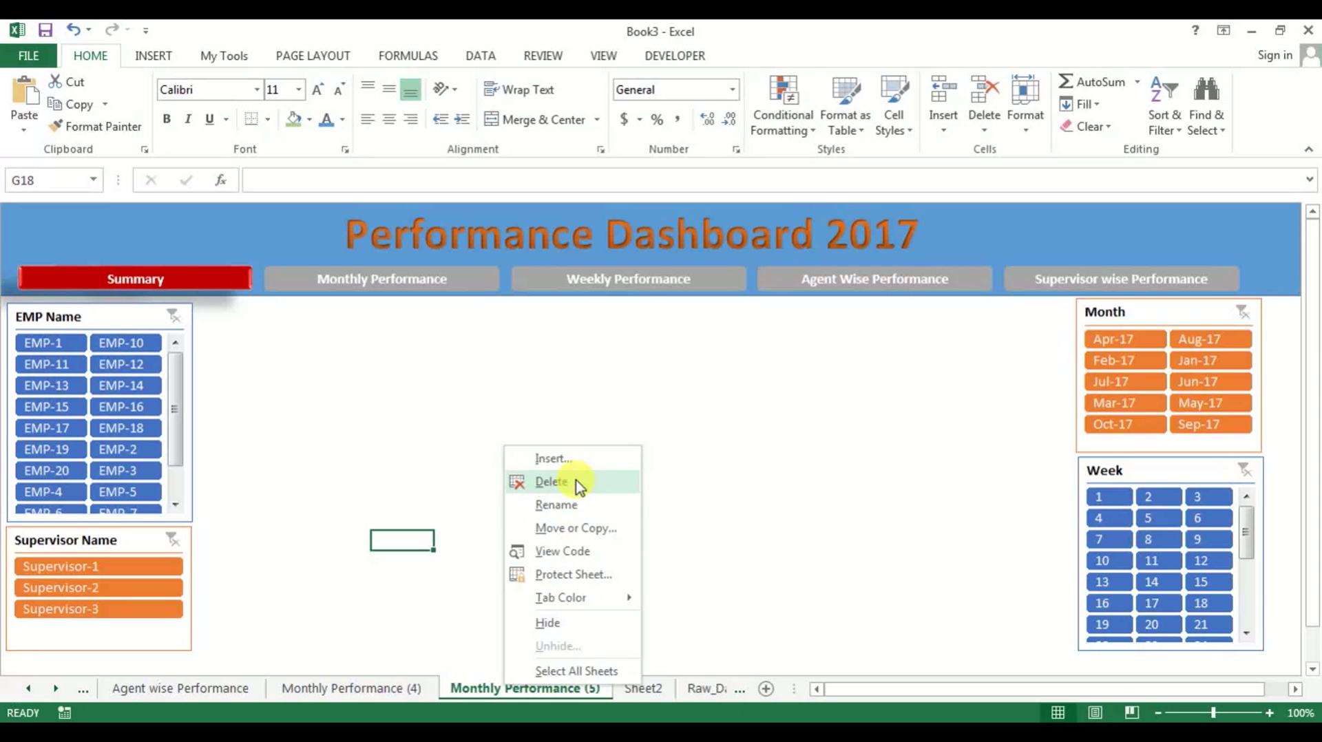
left_click(551, 481)
left_click(655, 434)
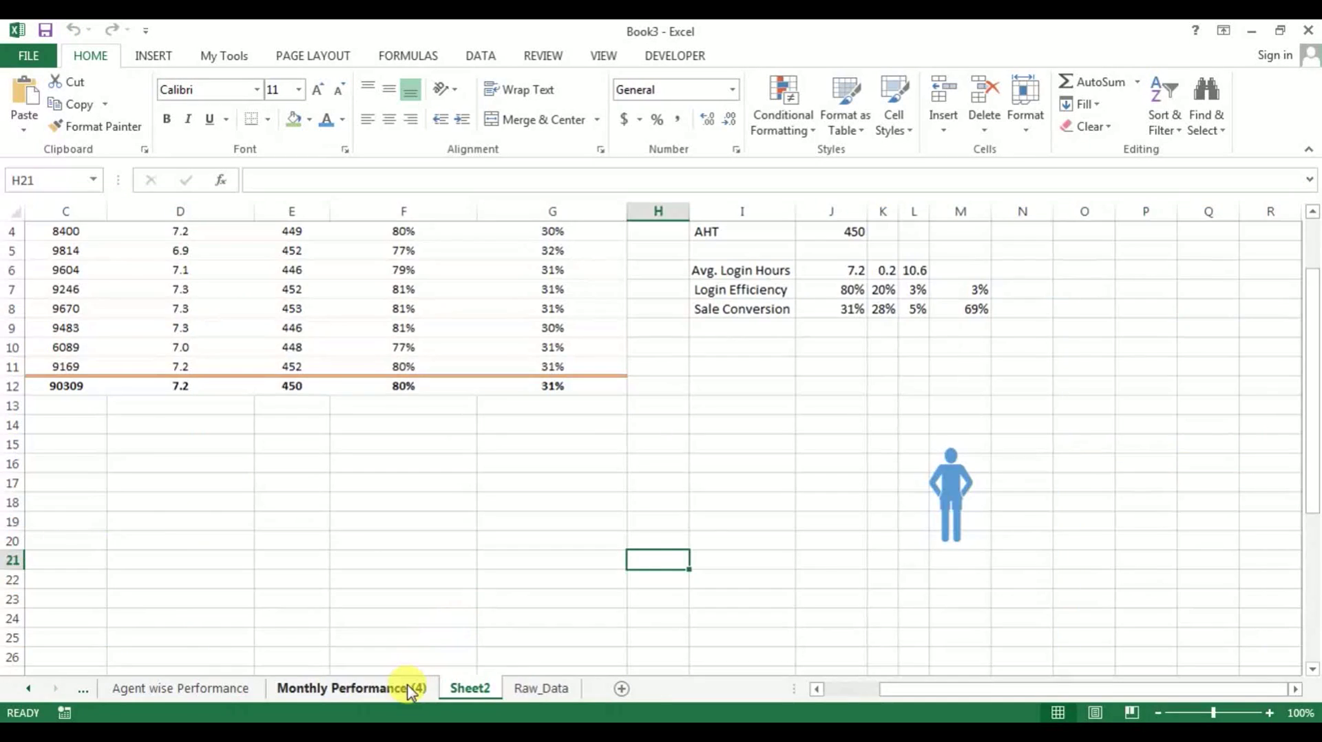
Rename the Monthly Performance (4) sheet as Supervisor Performance.
left_click(410, 691)
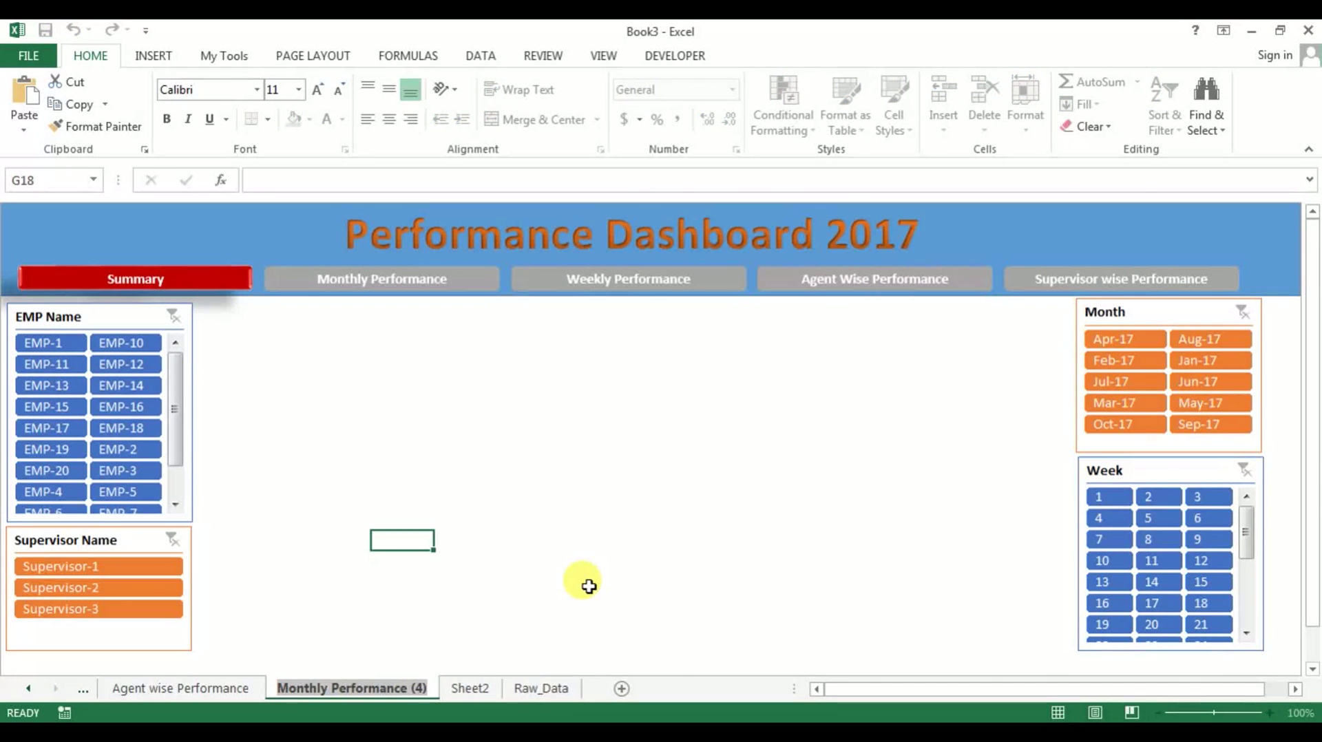
type("Supervisor")
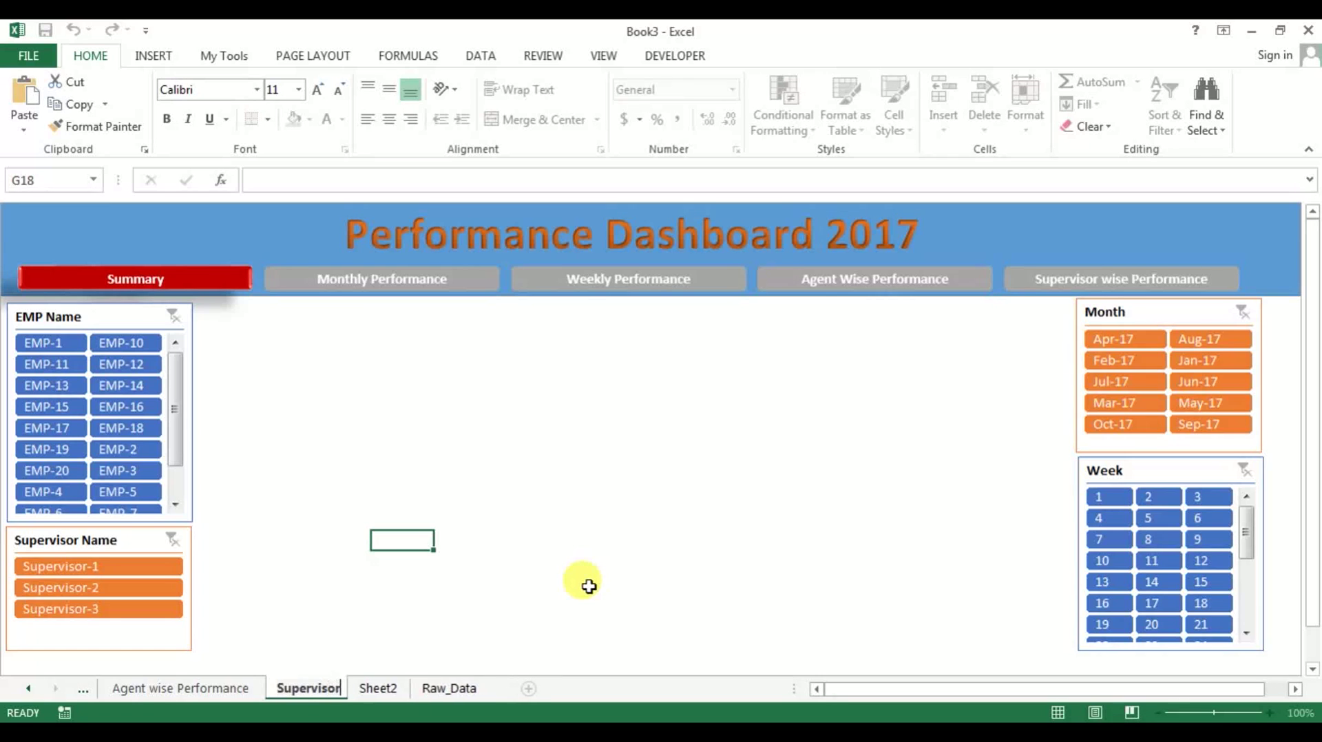
type(" Performance")
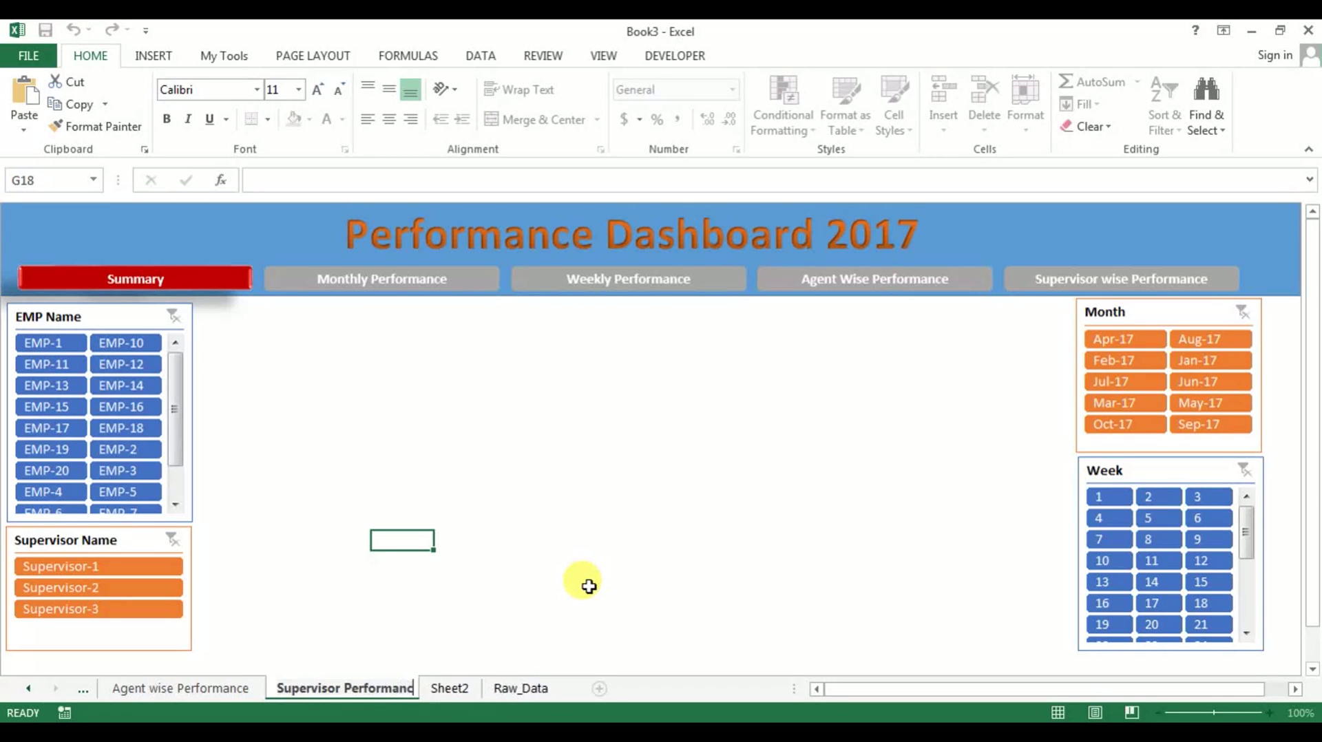
key("Return")
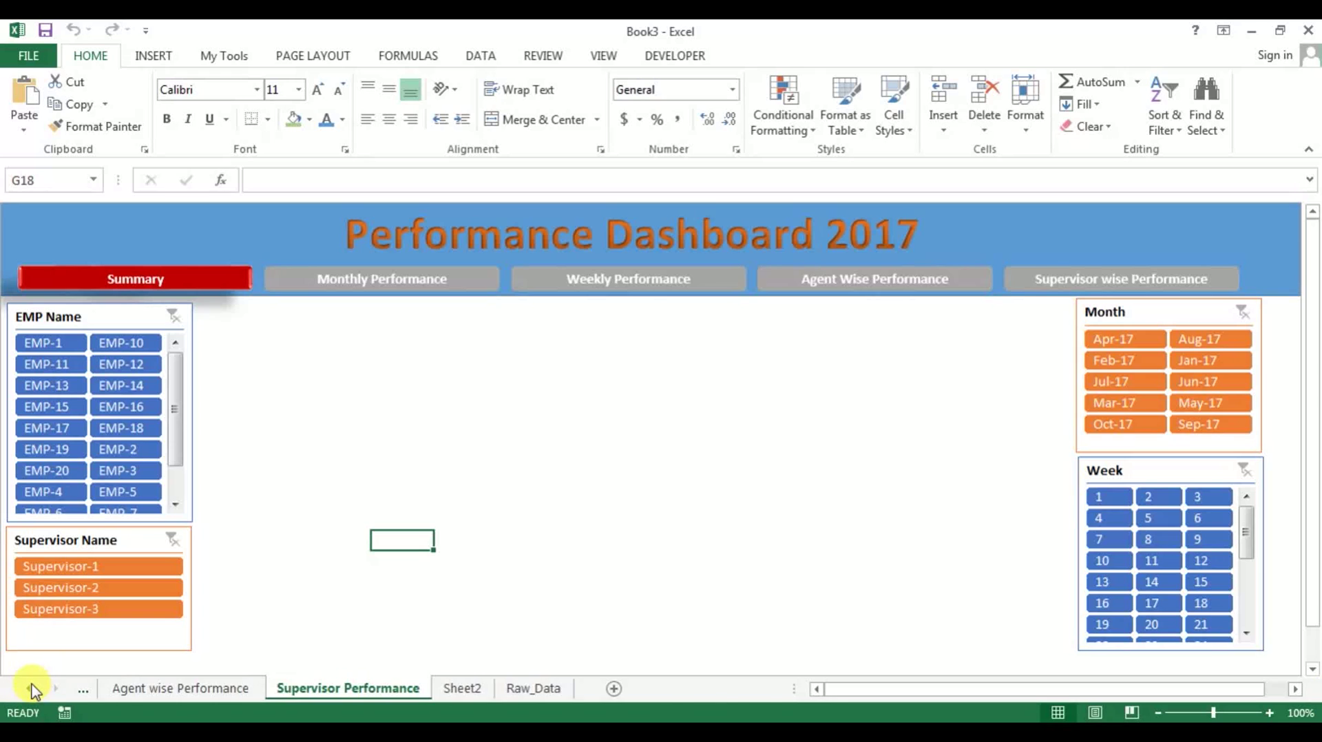
On the Summary sheet, hyperlink the Monthly Performance navigation shape to cell A1 of the Monthly Performance sheet in this document.
left_click(33, 689)
left_click(32, 688)
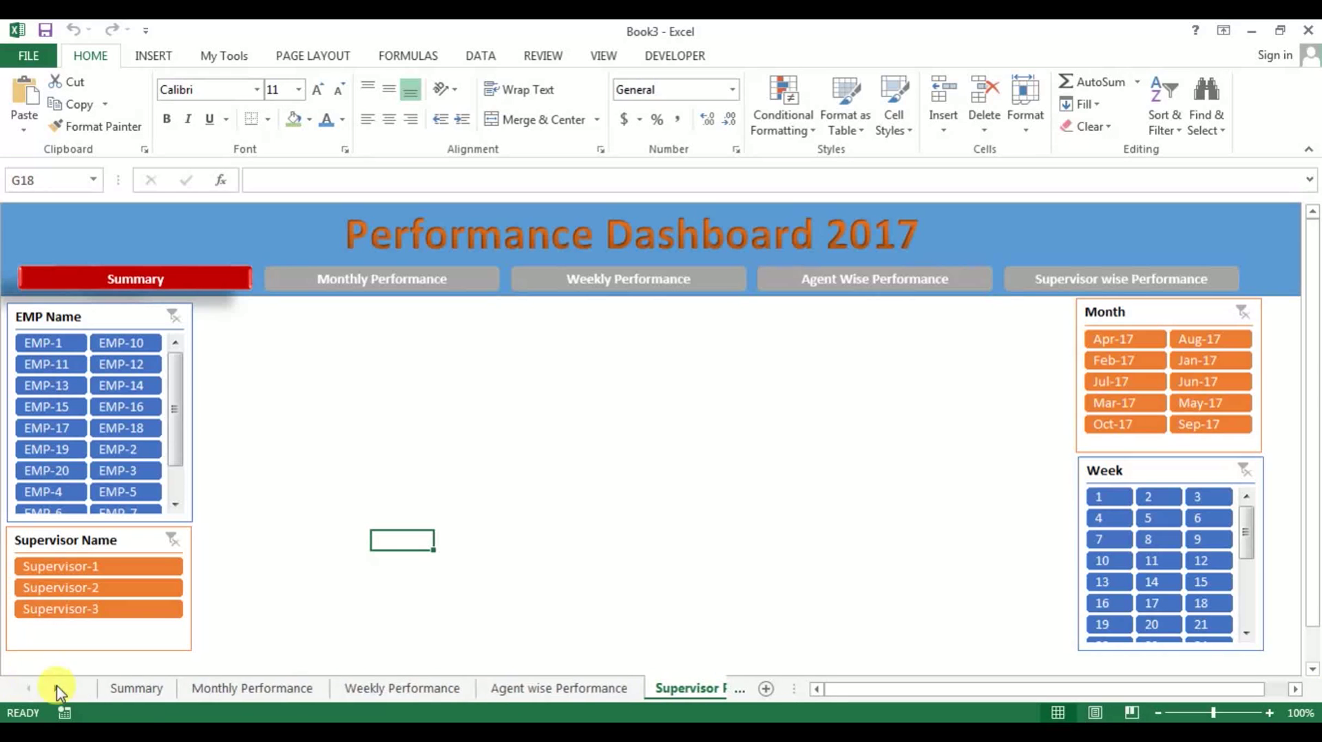
left_click(151, 690)
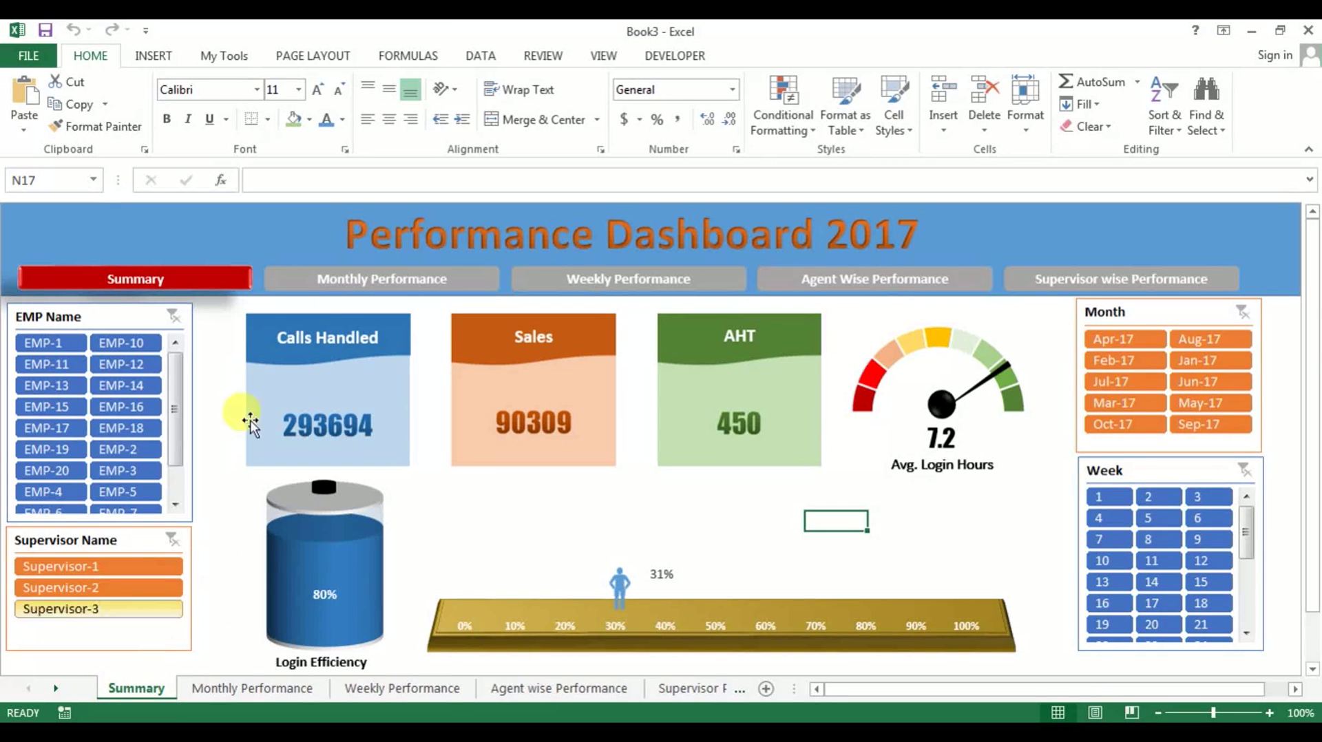
left_click(458, 288)
right_click(453, 289)
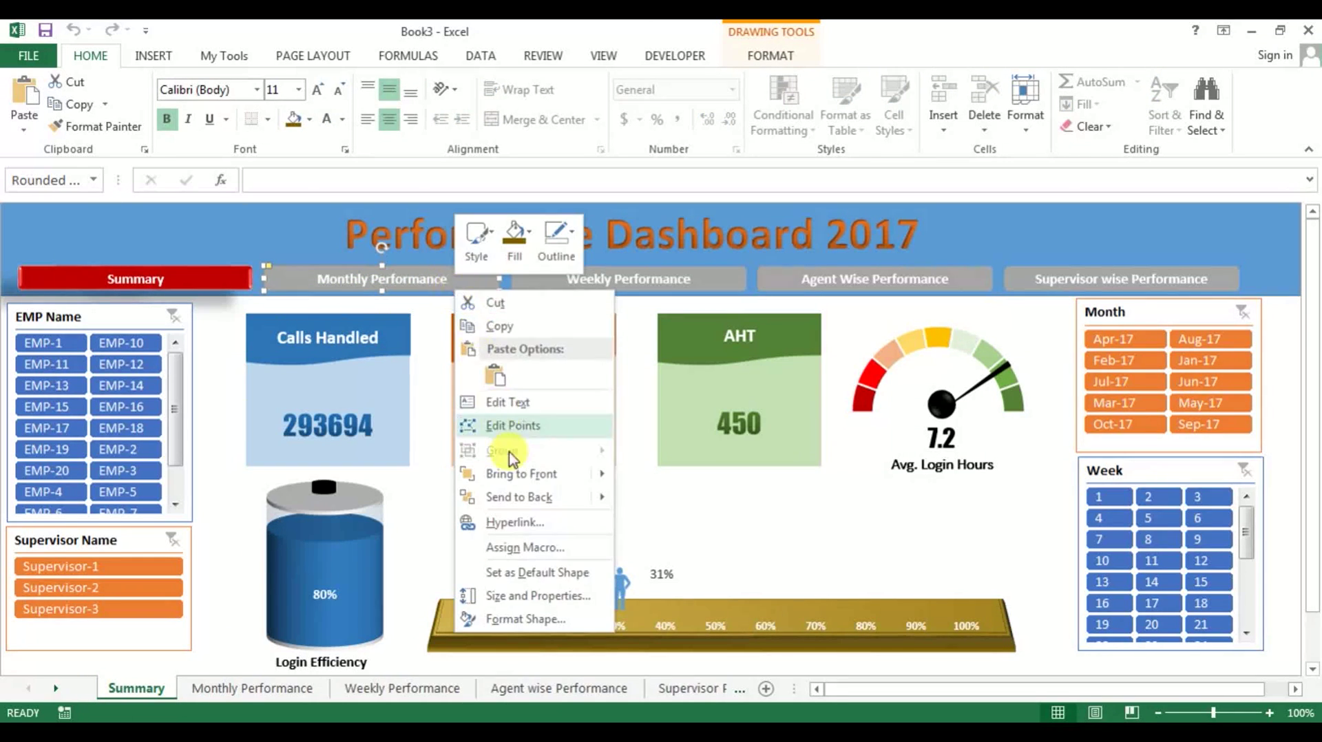
left_click(530, 528)
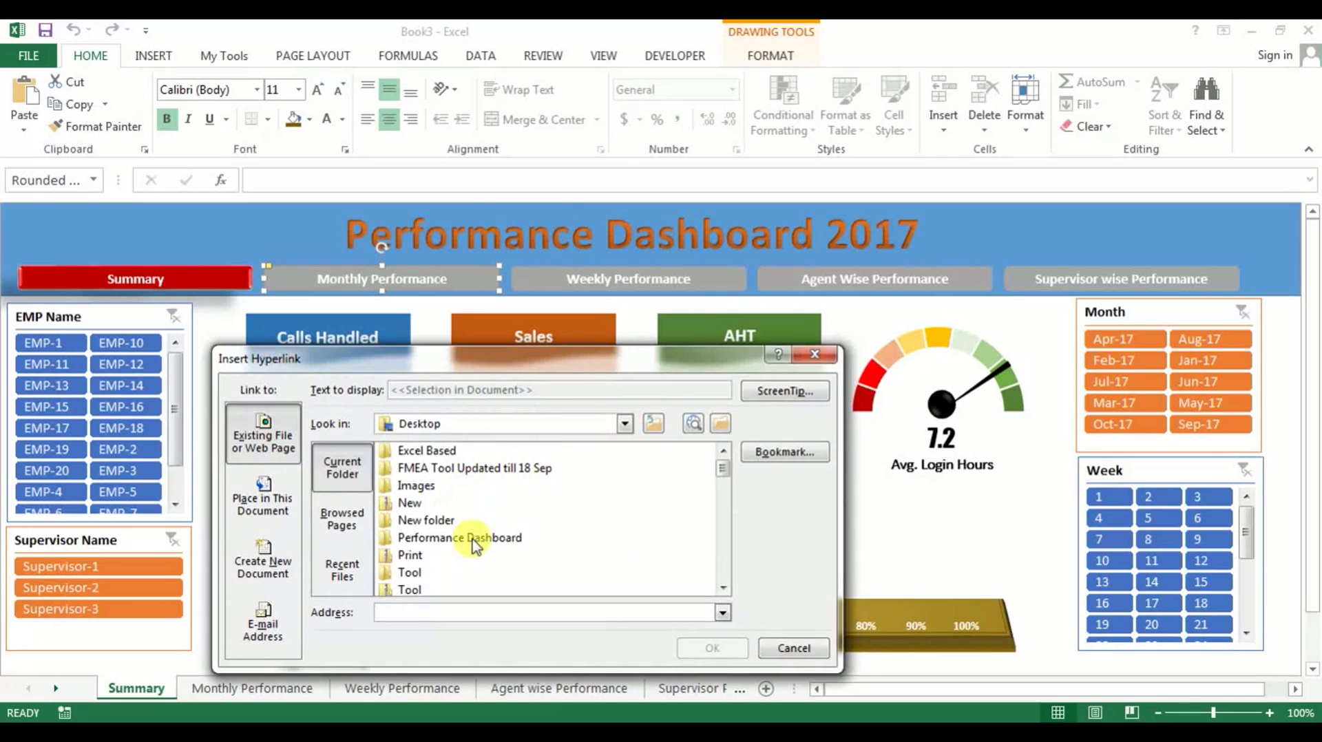
left_click(268, 506)
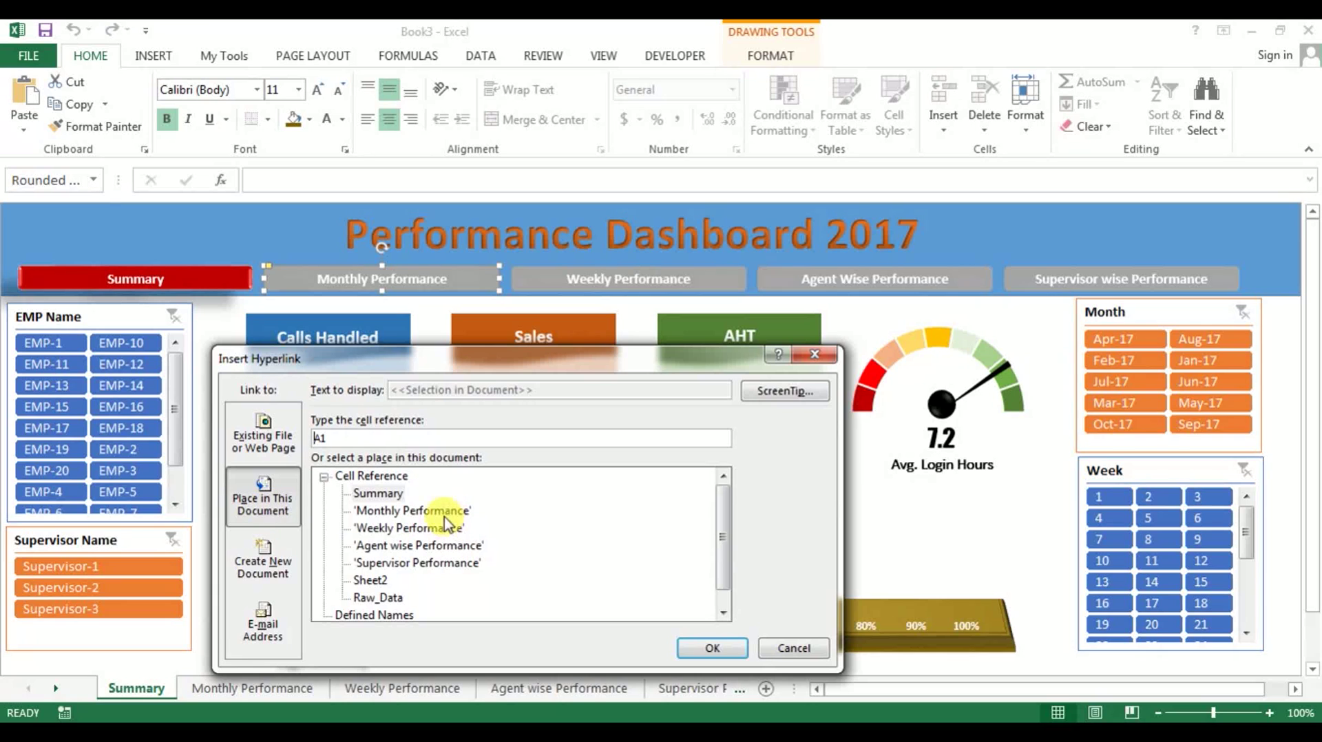
left_click(413, 510)
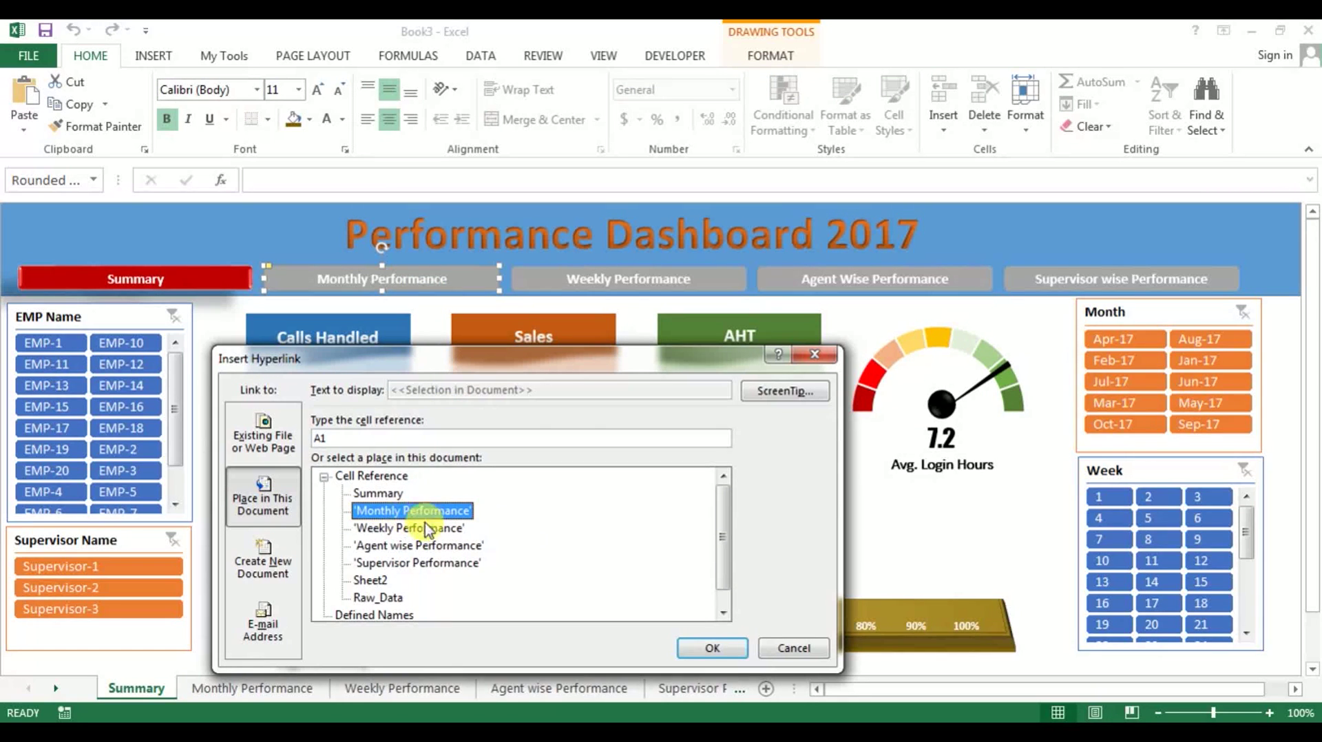
left_click(708, 649)
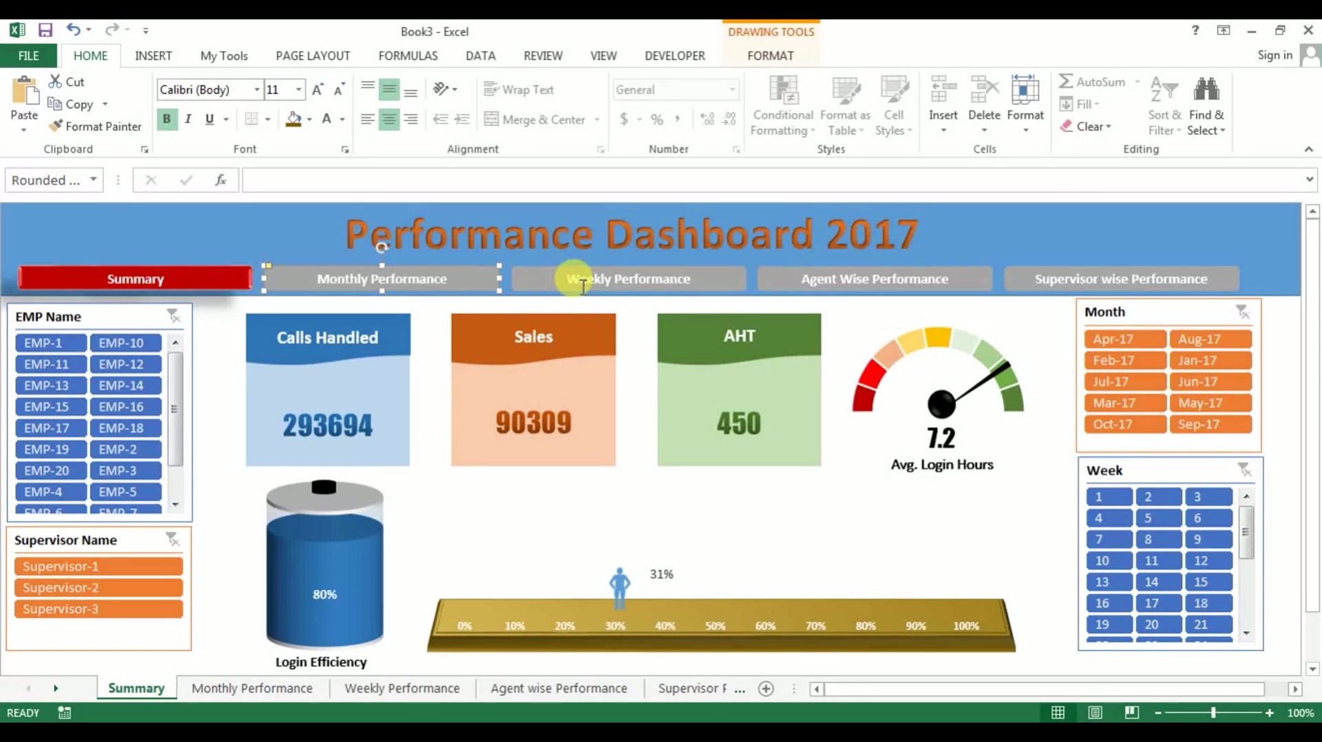
Hyperlink the Weekly Performance navigation shape to cell A1 of the Weekly Performance sheet in this document.
right_click(600, 289)
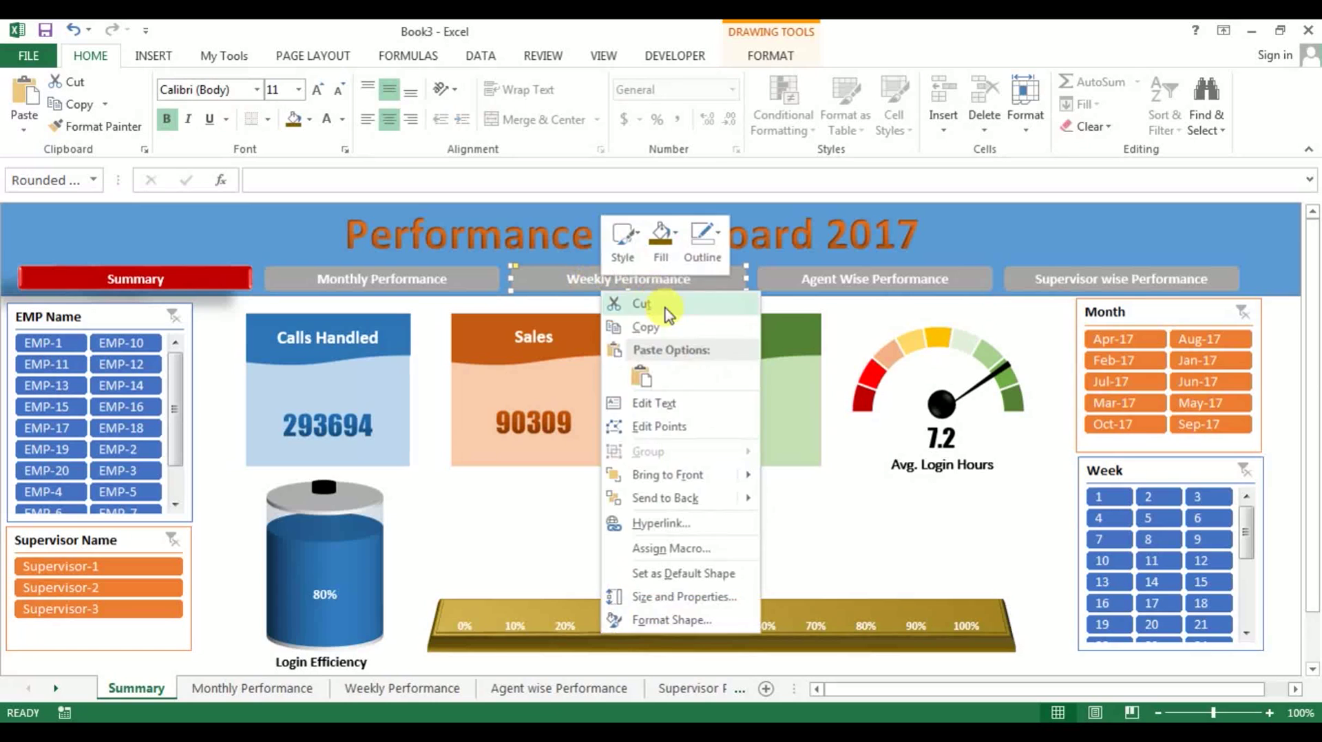
left_click(678, 527)
left_click(578, 535)
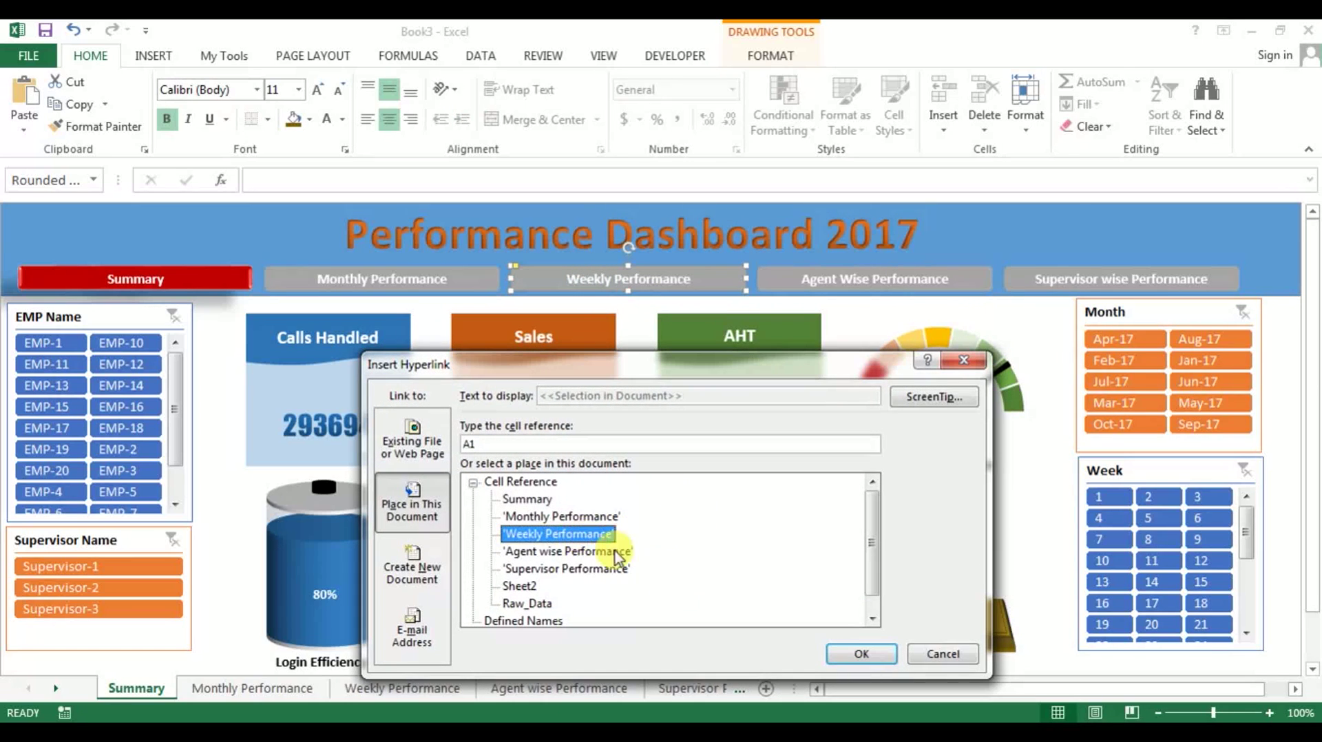
left_click(869, 653)
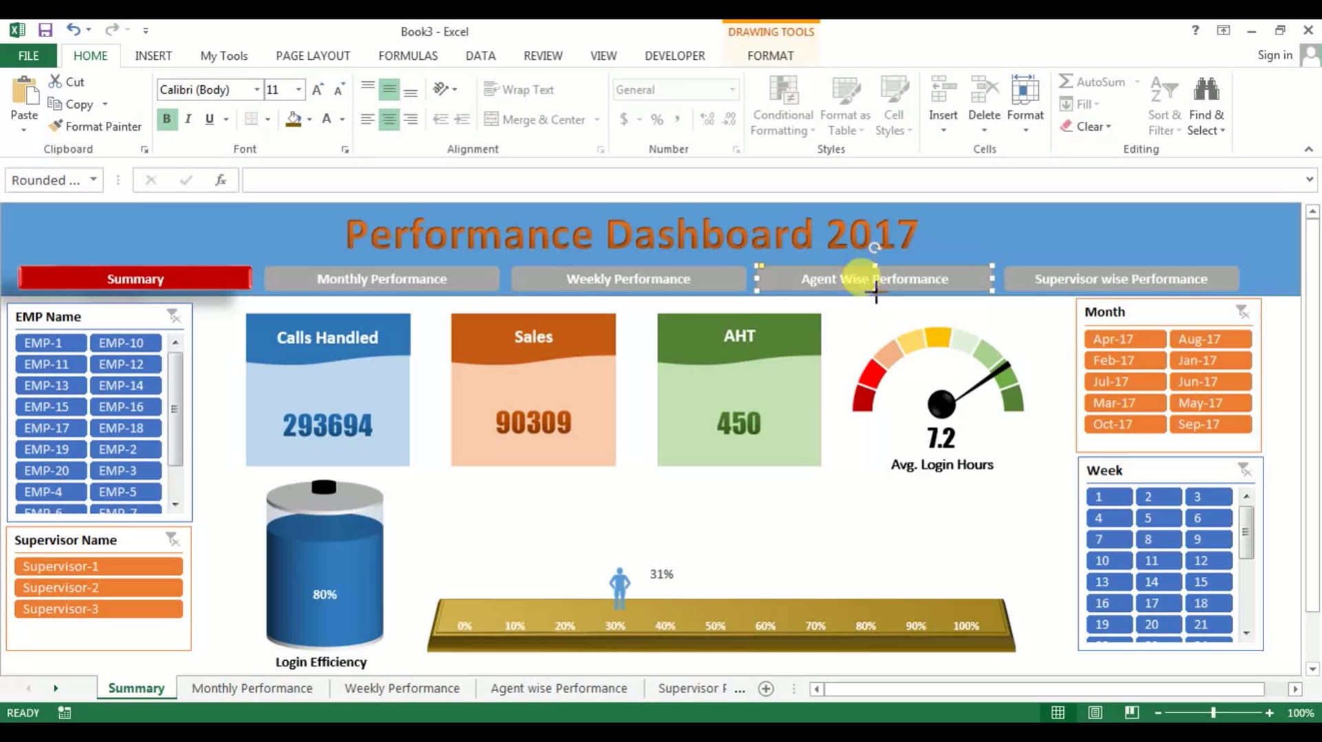
Hyperlink the Agent Wise Performance navigation shape to the Agent wise Performance sheet in this document.
right_click(876, 292)
left_click(919, 525)
double_click(806, 566)
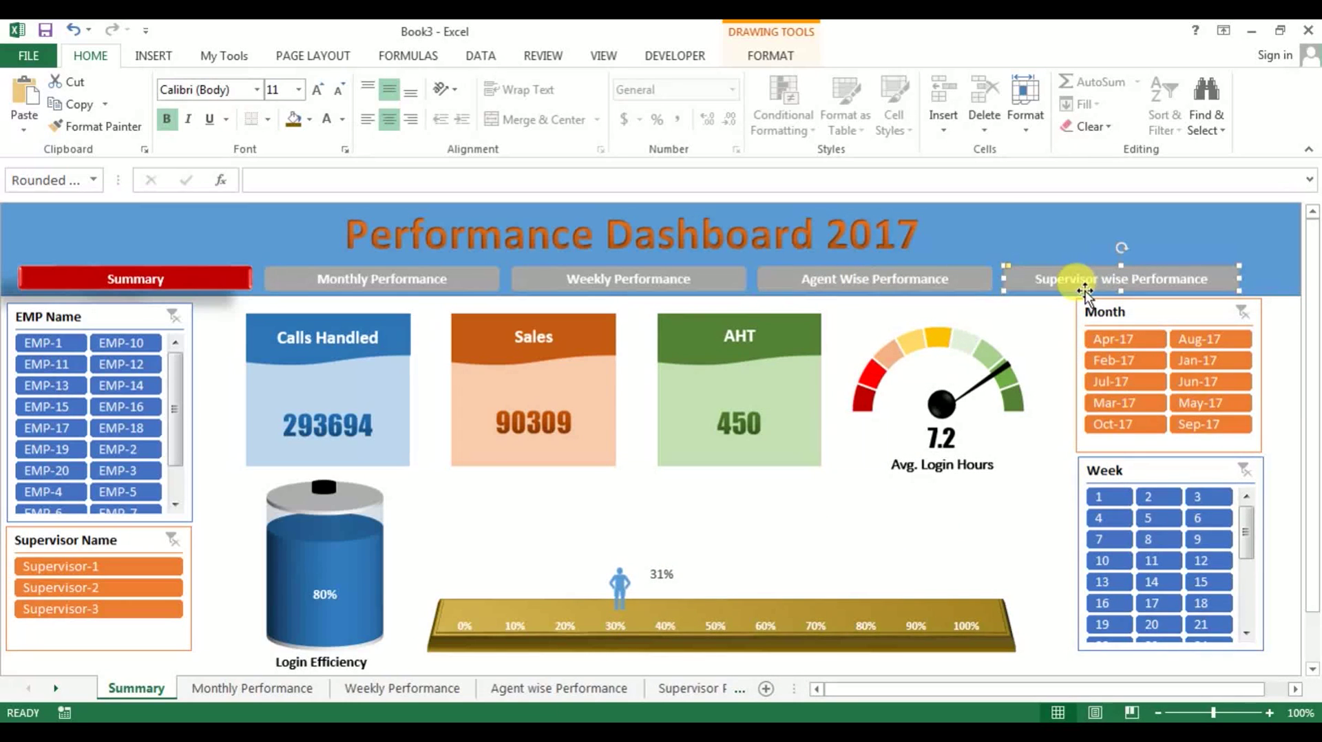
Hyperlink the Supervisor wise Performance navigation shape to cell A1 of the Supervisor Performance sheet in this document.
right_click(1083, 288)
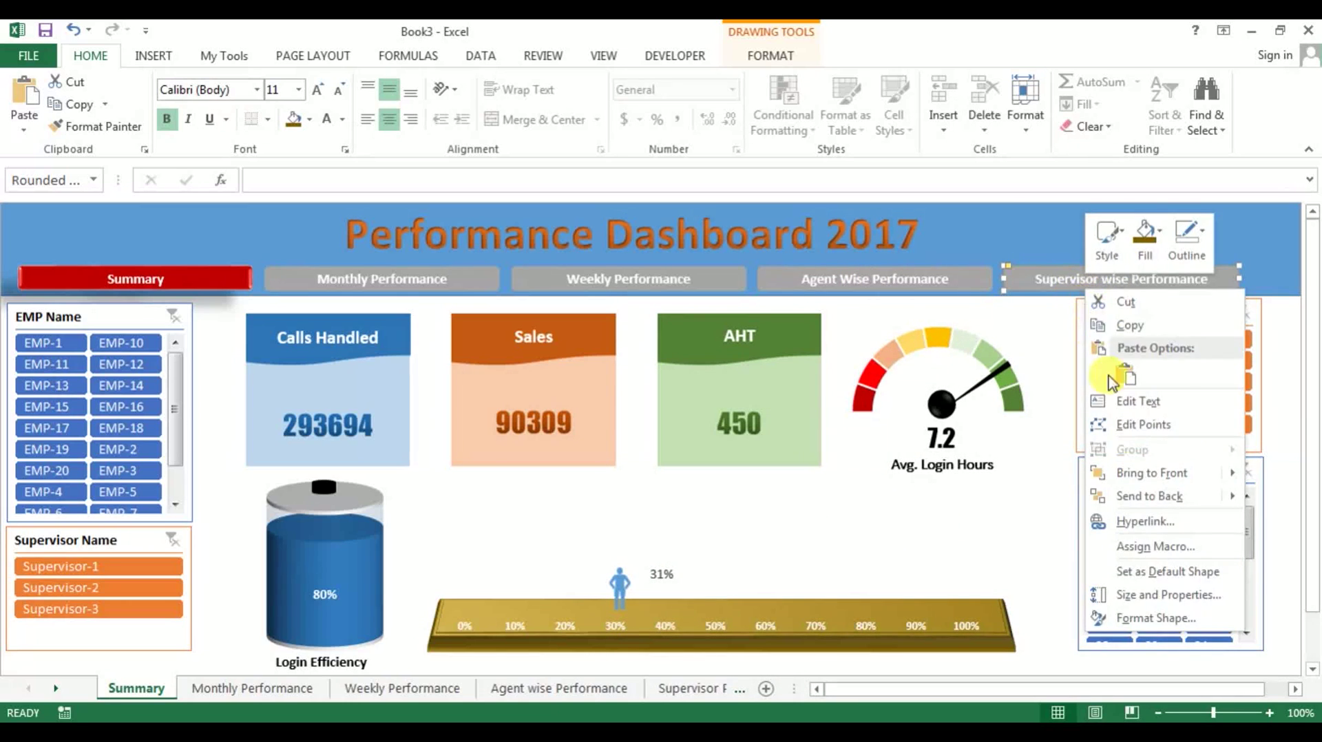
left_click(1136, 522)
left_click(891, 564)
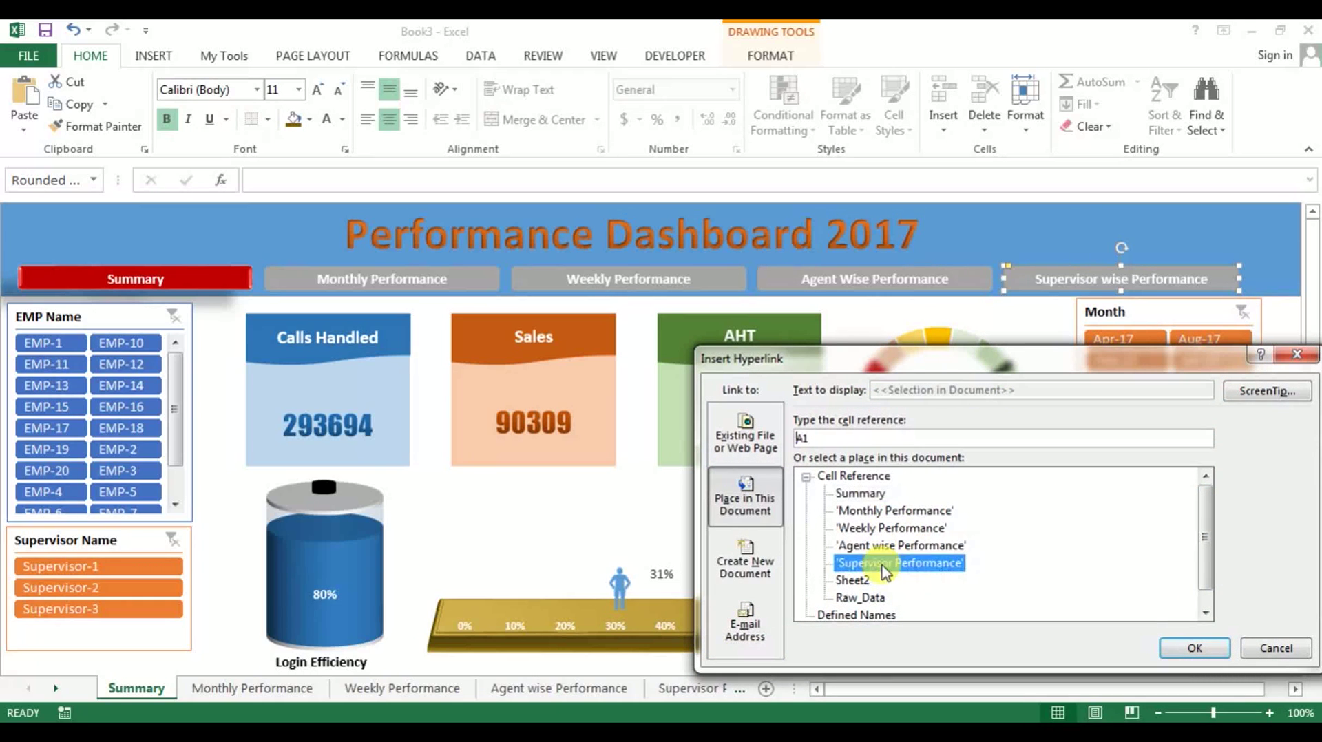
left_click(1193, 648)
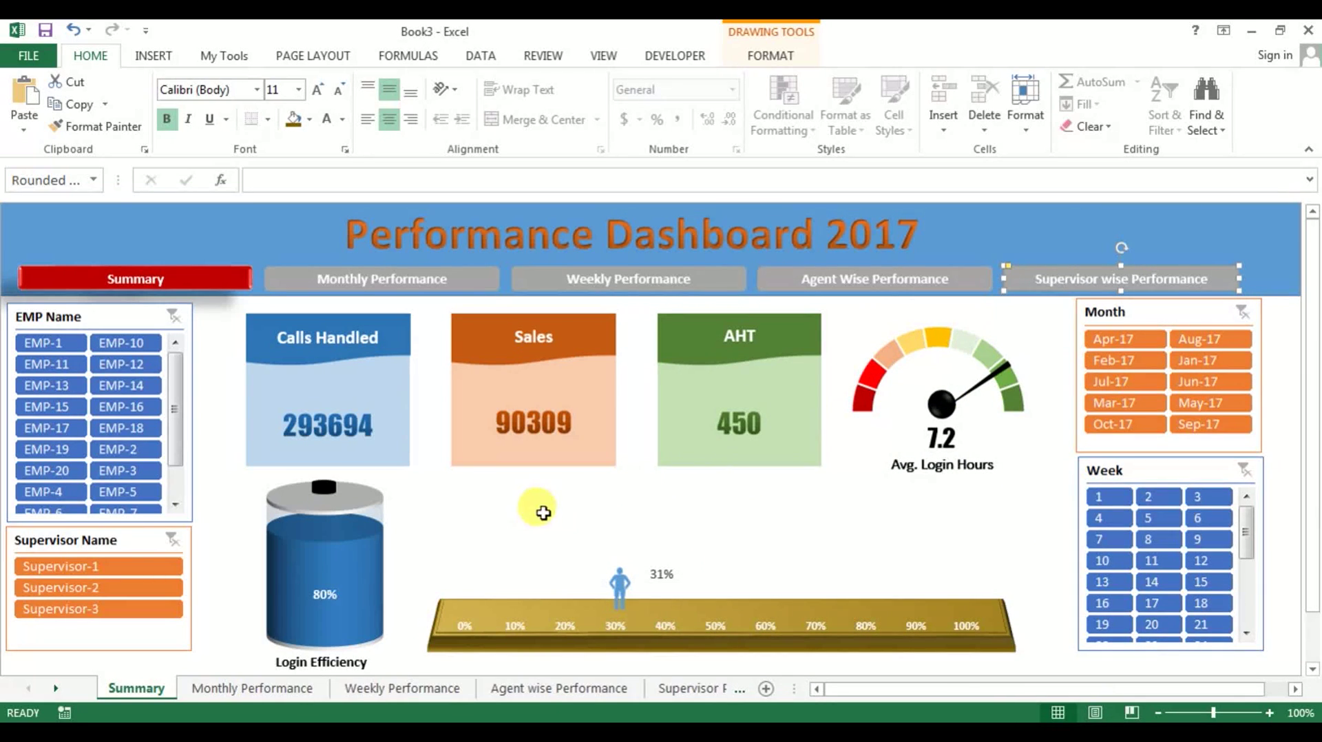
Deselect the shape and follow the Monthly Performance navigation link to open its sheet.
left_click(526, 520)
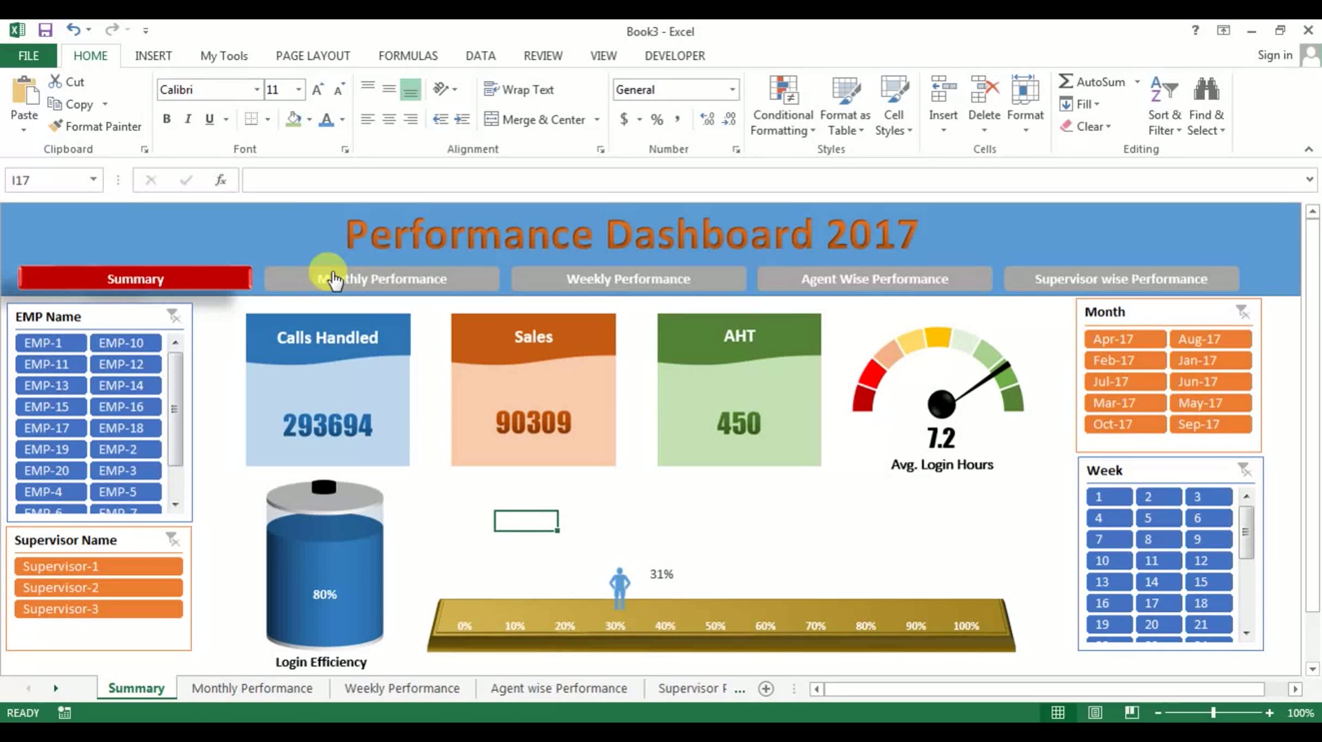
left_click(383, 282)
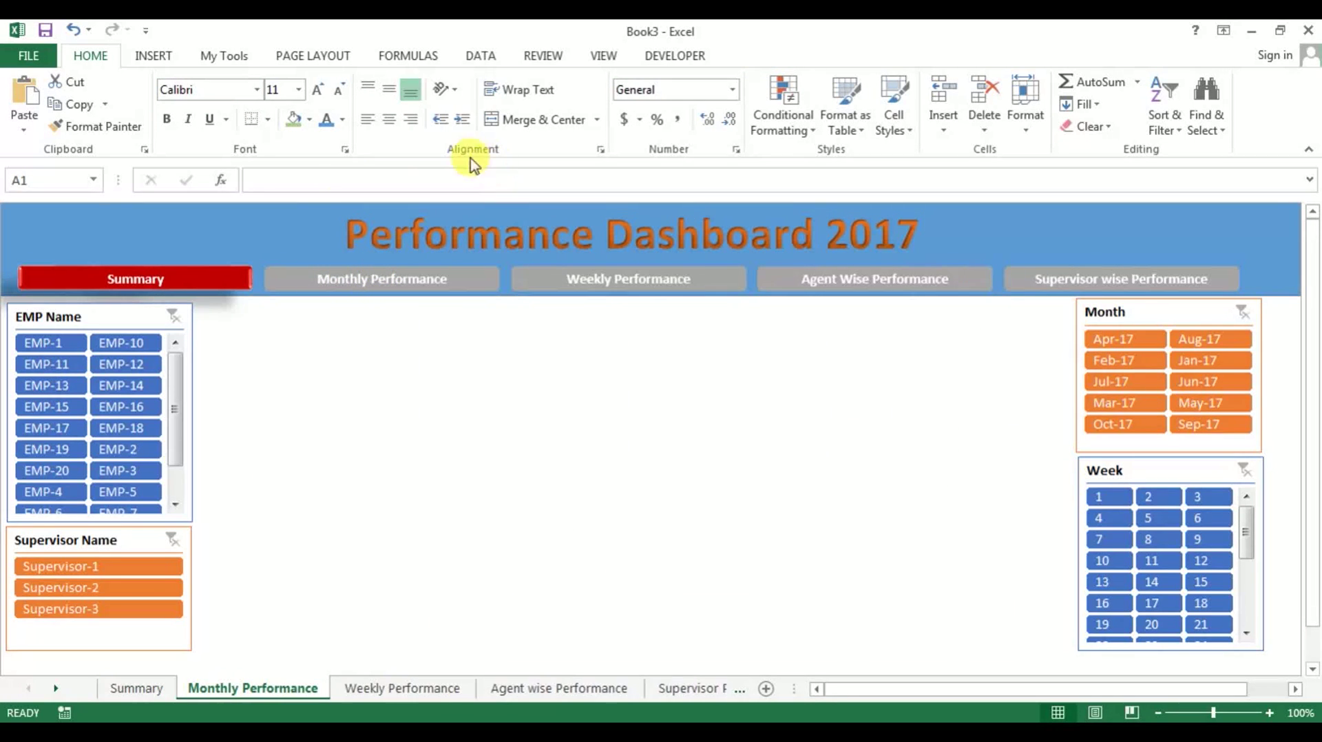
left_click(447, 369)
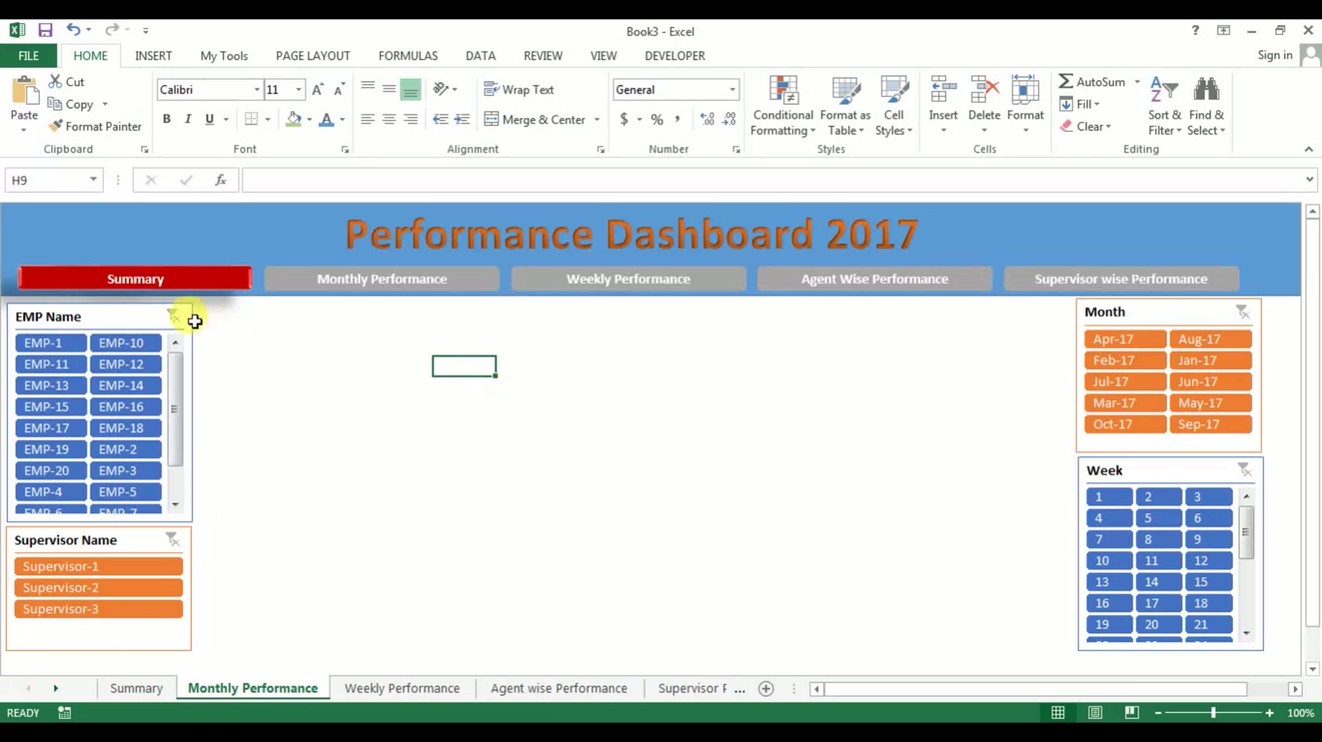
right_click(236, 287)
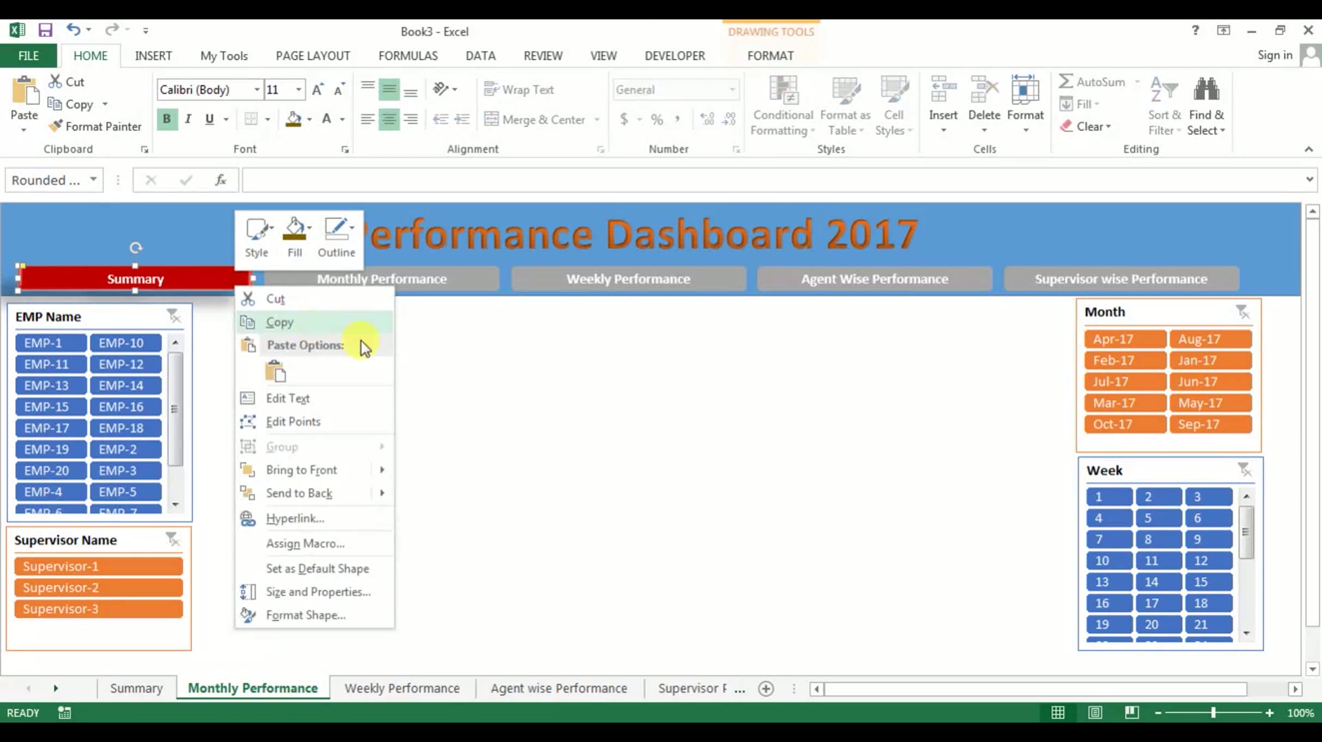
key("Escape")
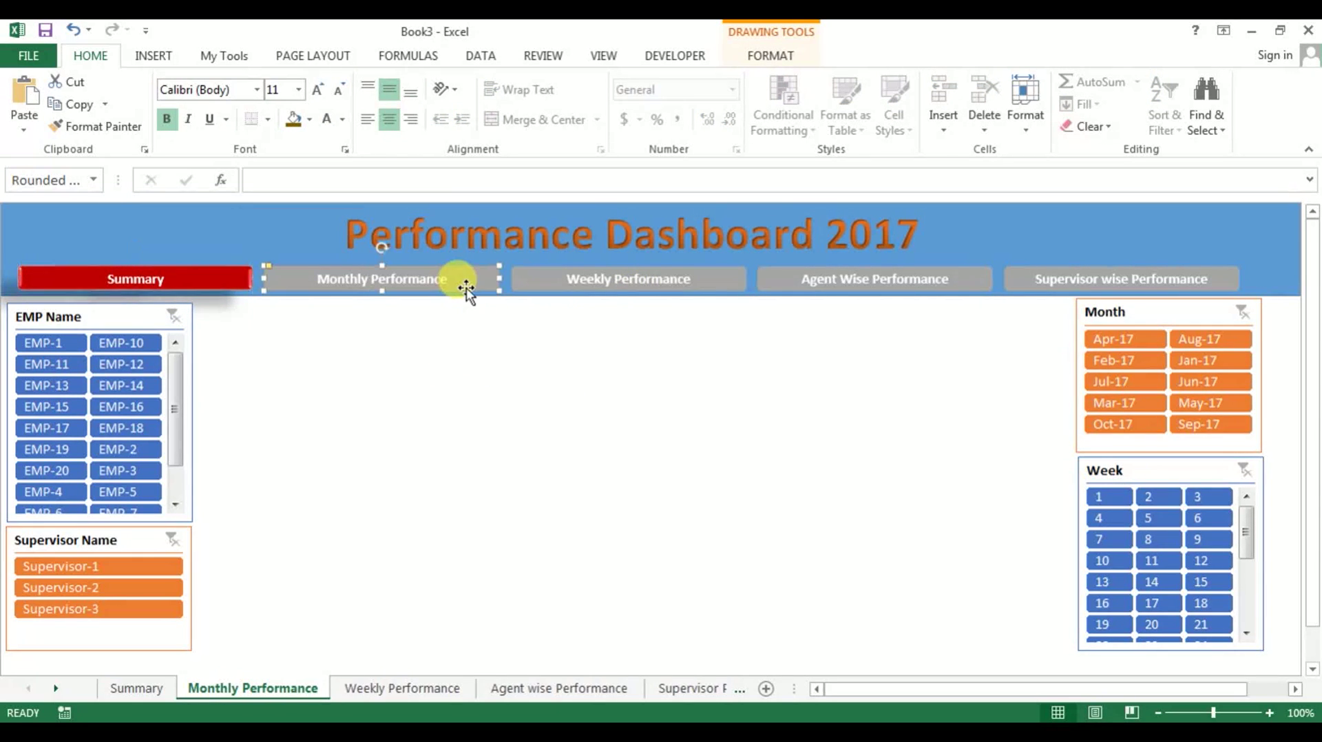
left_click(324, 347)
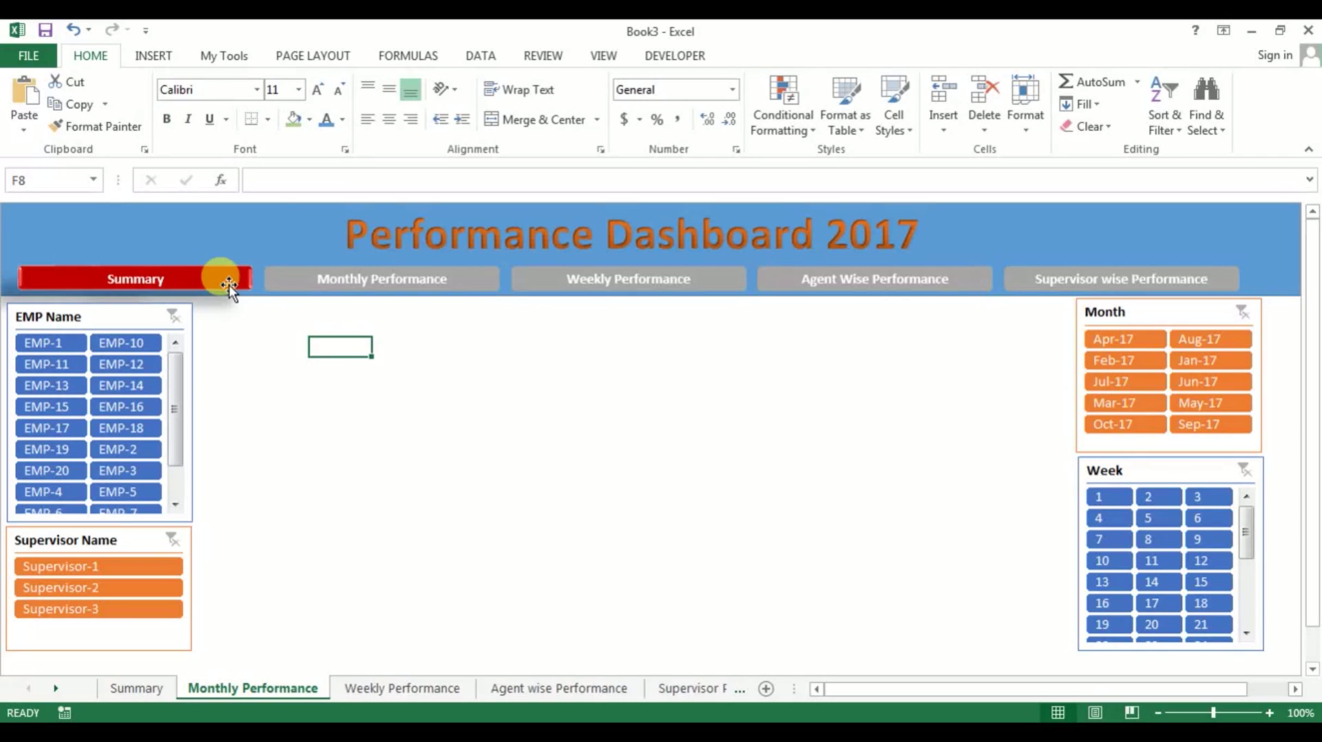
On the Monthly Performance sheet, copy the Summary shape's red formatting onto the Monthly Performance shape with Format Painter.
right_click(230, 285)
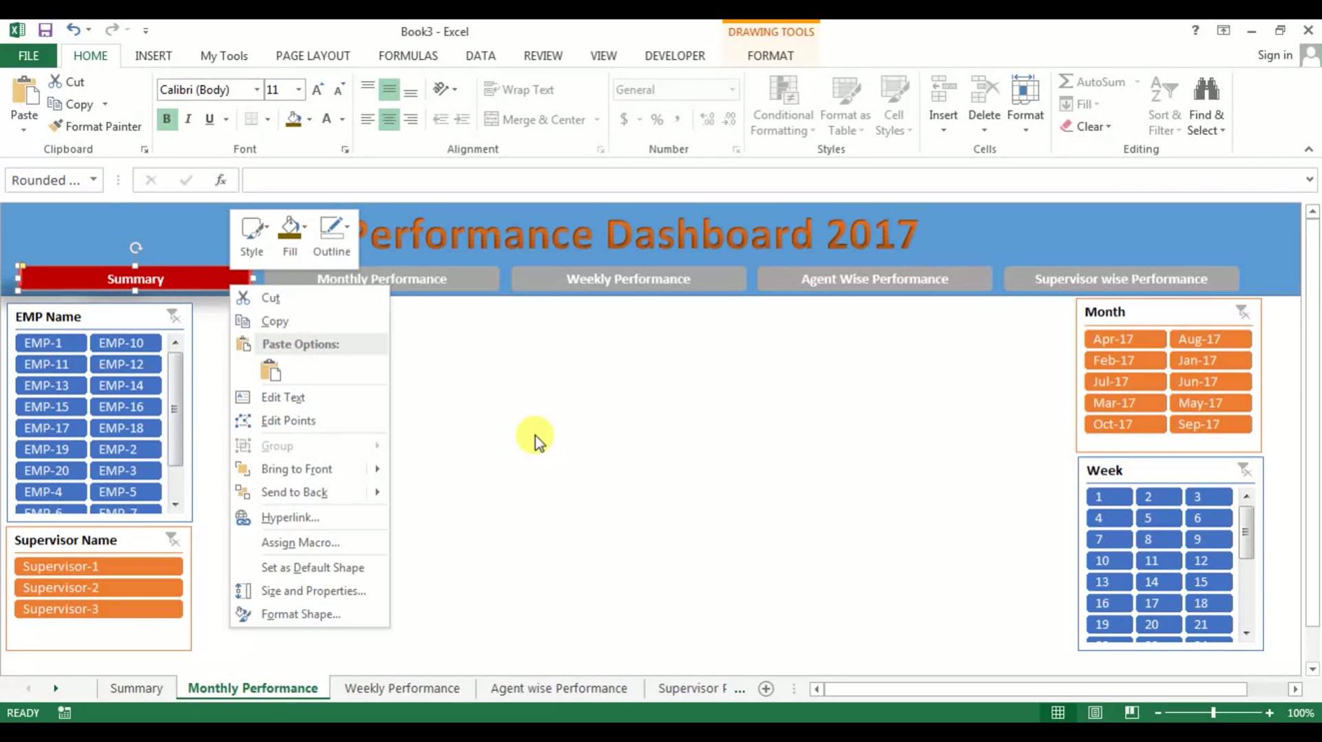
key("Escape")
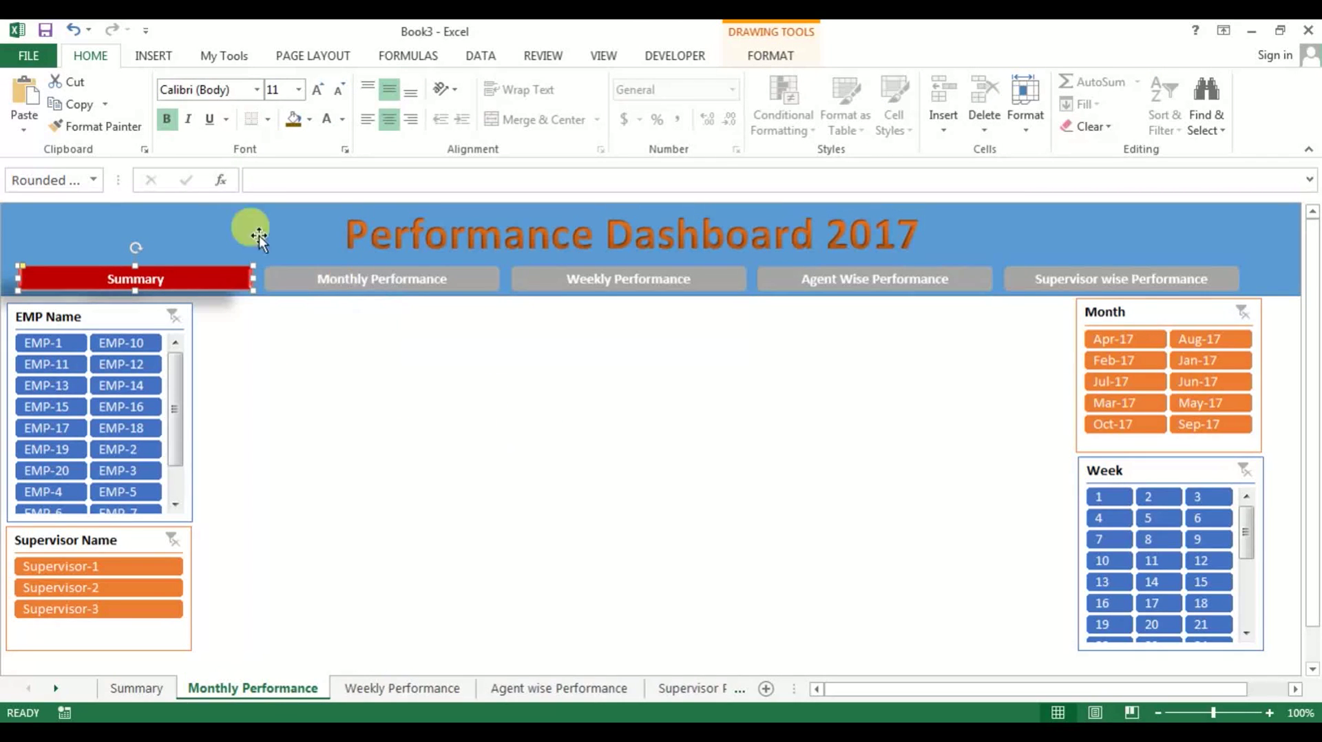
left_click(124, 131)
left_click(436, 283)
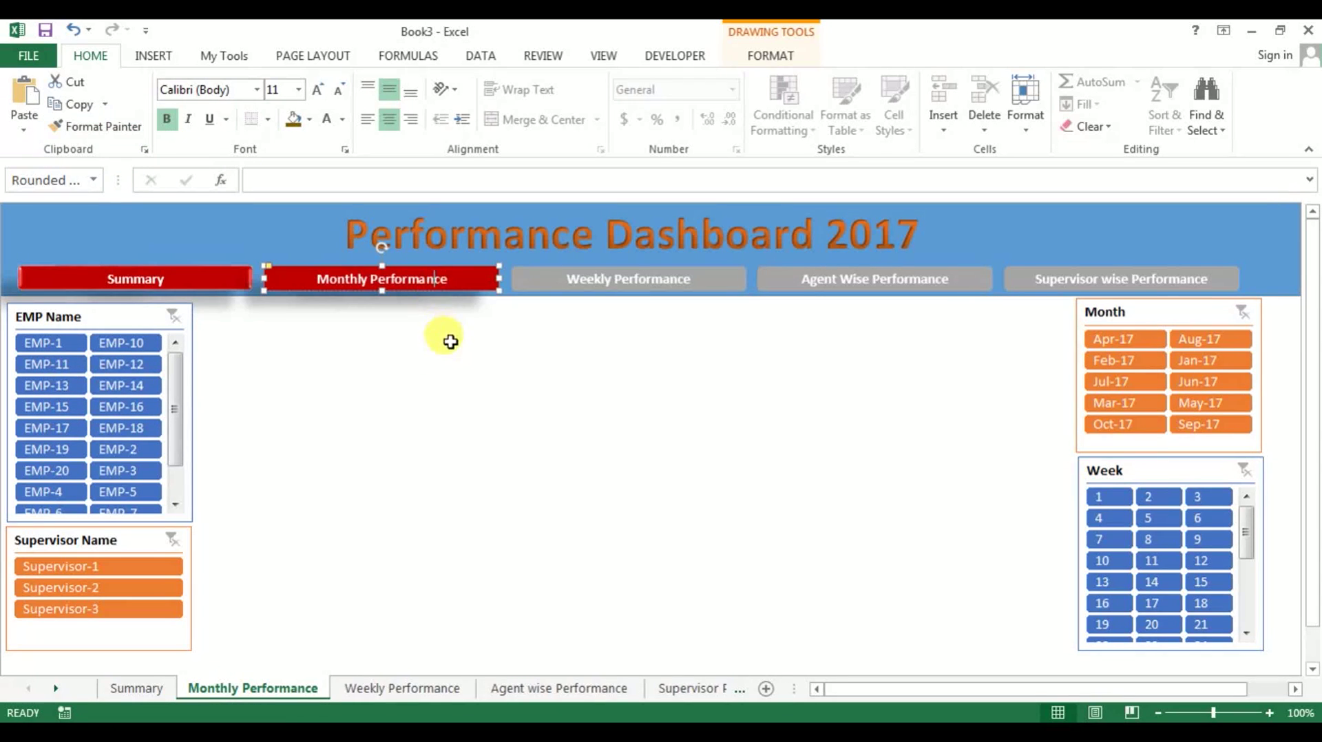
left_click(416, 370)
Copy the grey formatting of the Weekly Performance shape onto the Summary shape with Format Painter.
left_click(658, 274)
left_click(113, 126)
left_click(185, 279)
left_click(279, 405)
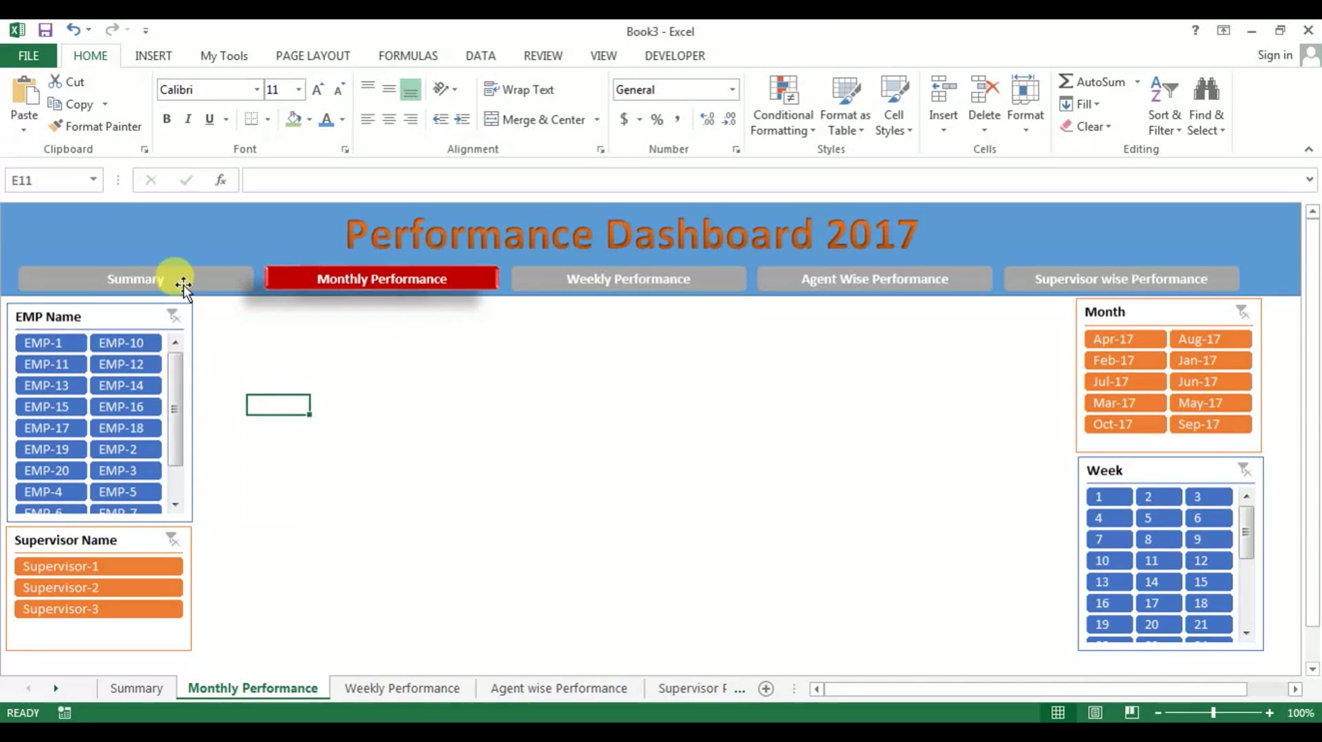
On the Monthly Performance sheet, hyperlink the Summary navigation shape to the Summary sheet in this document.
left_click(222, 285)
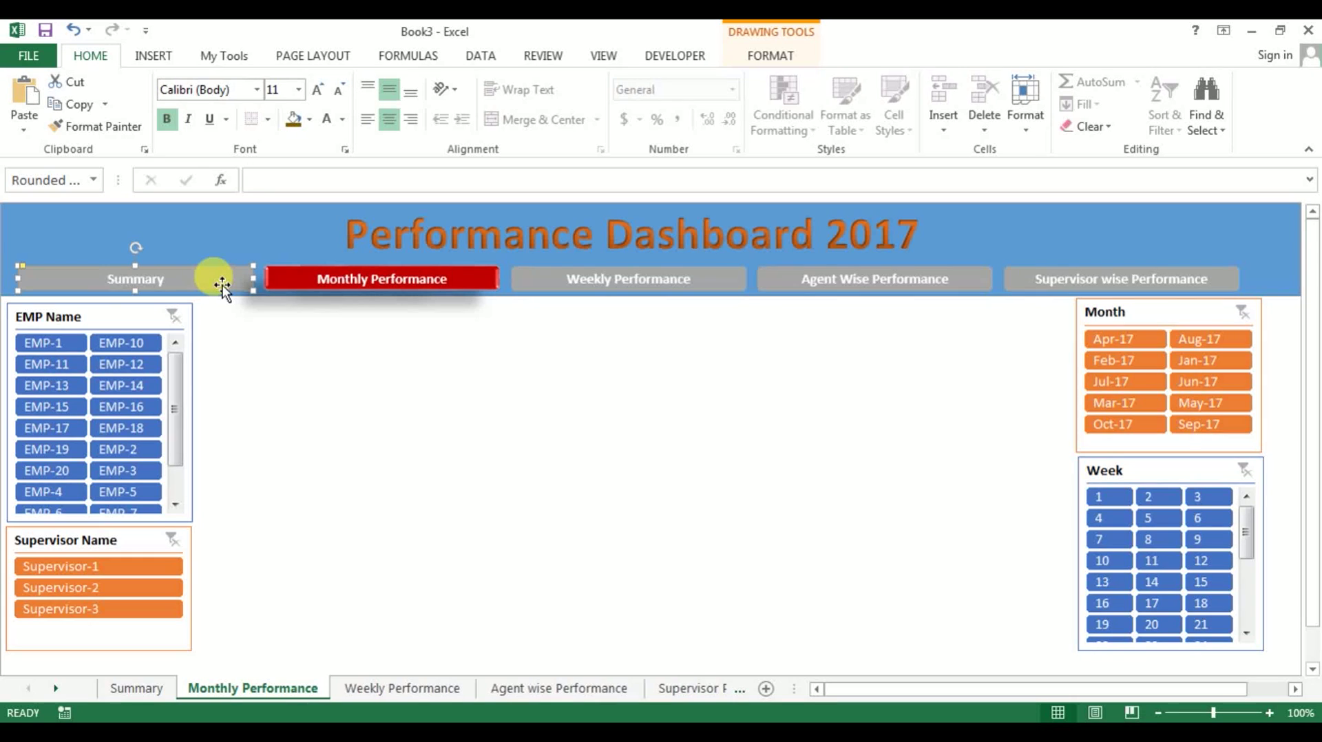
right_click(222, 285)
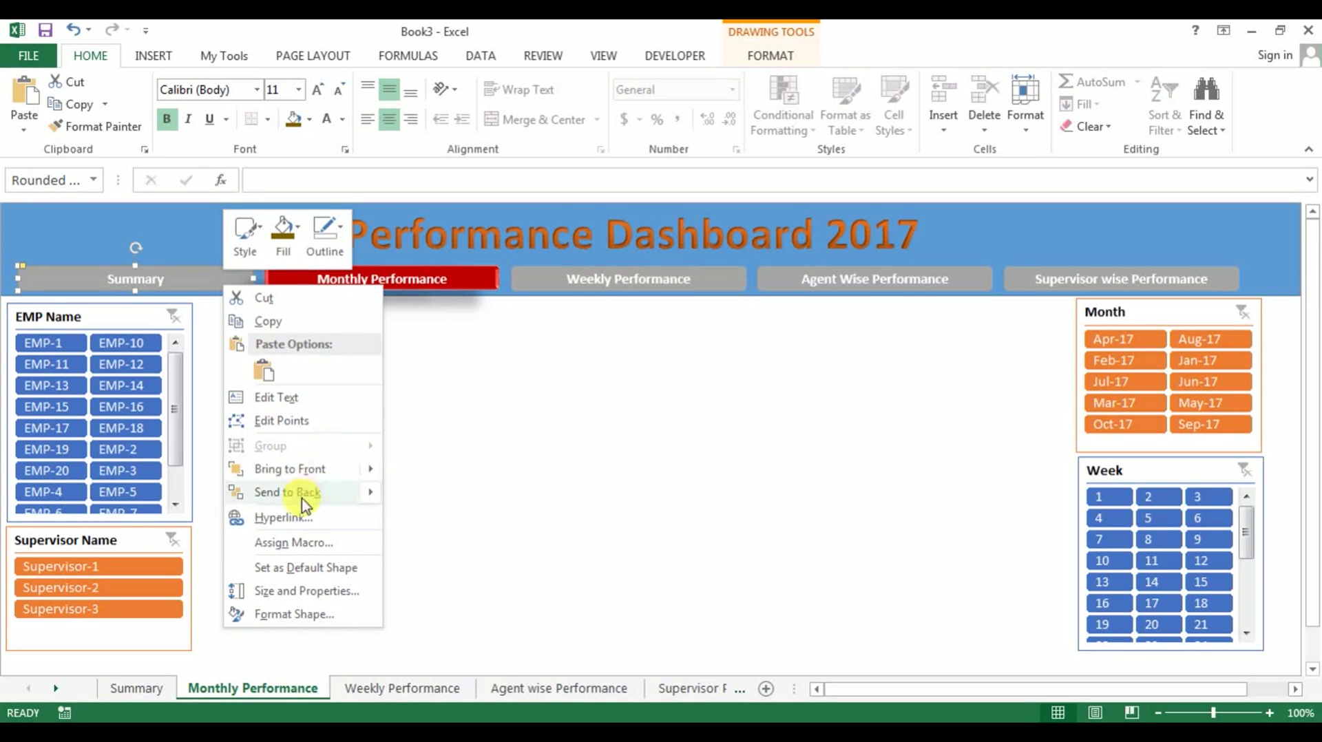
left_click(283, 517)
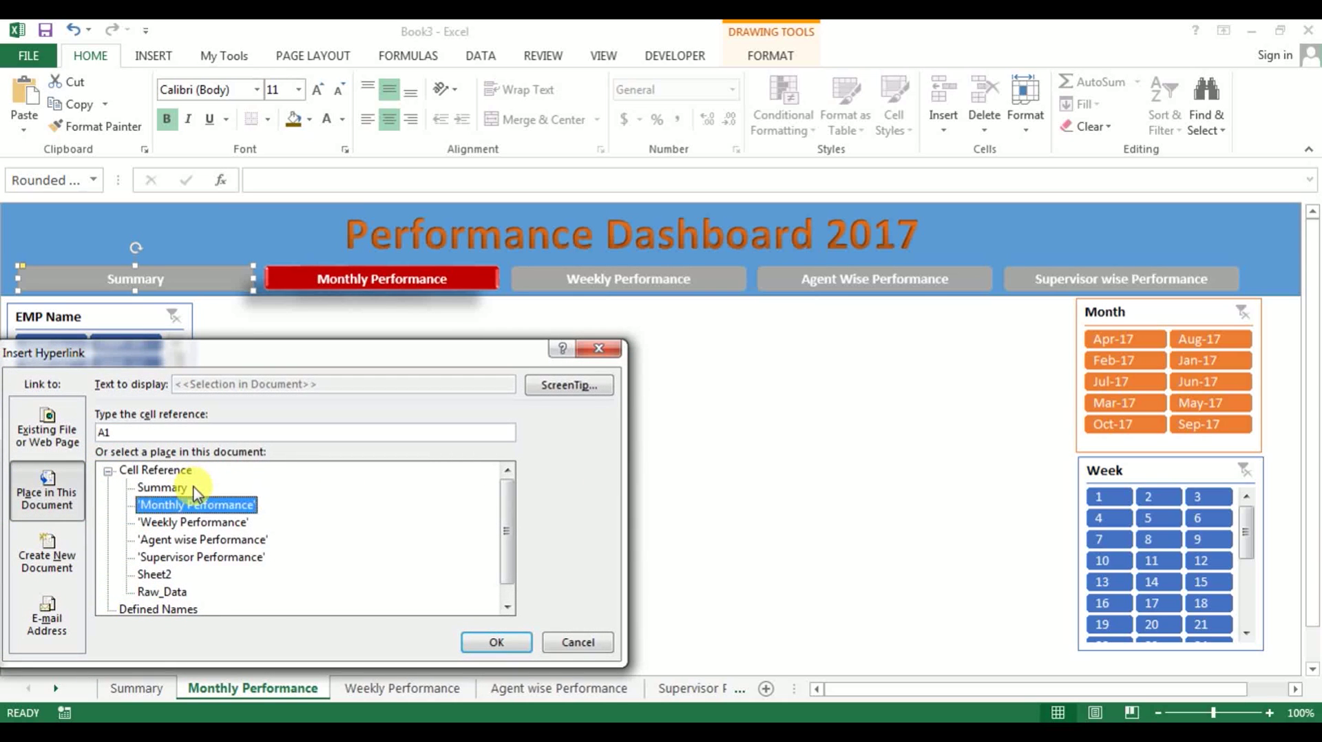
double_click(183, 489)
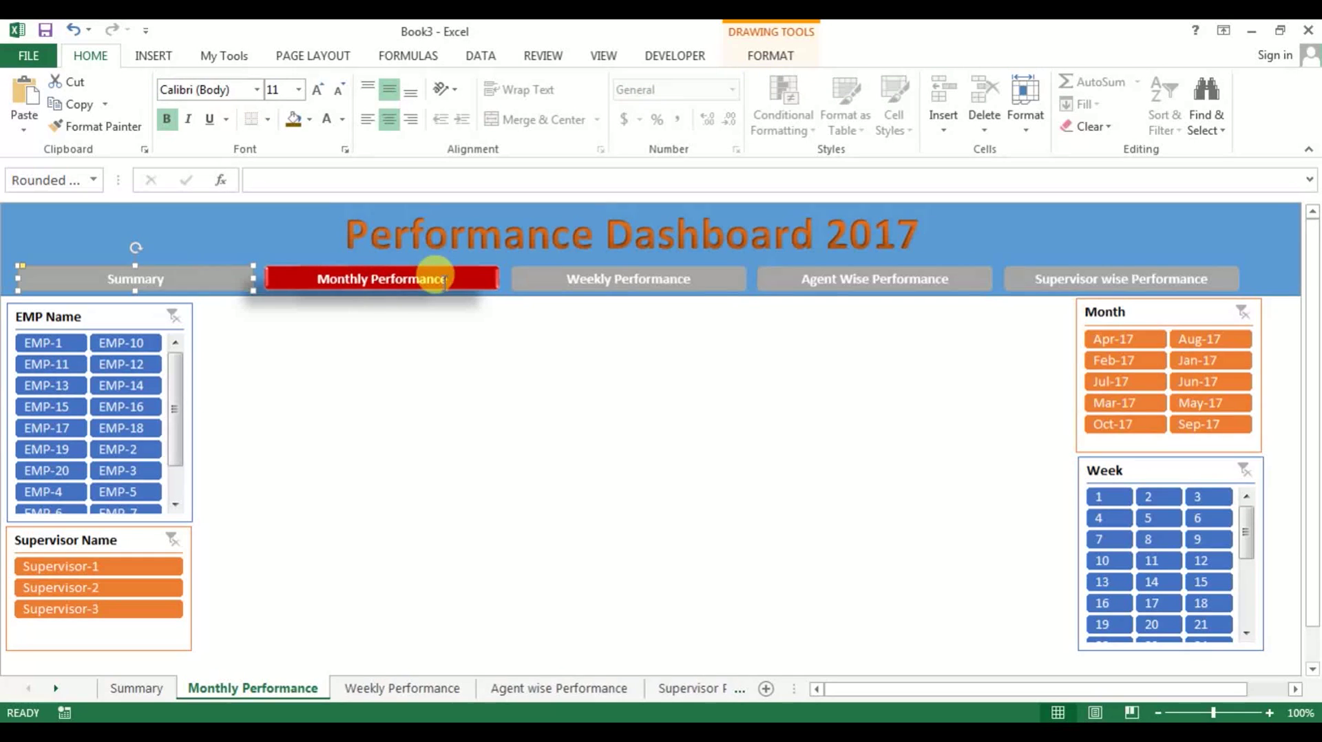
On the Monthly Performance sheet, hyperlink the Weekly Performance navigation shape to the Weekly Performance sheet in this document.
left_click(610, 288)
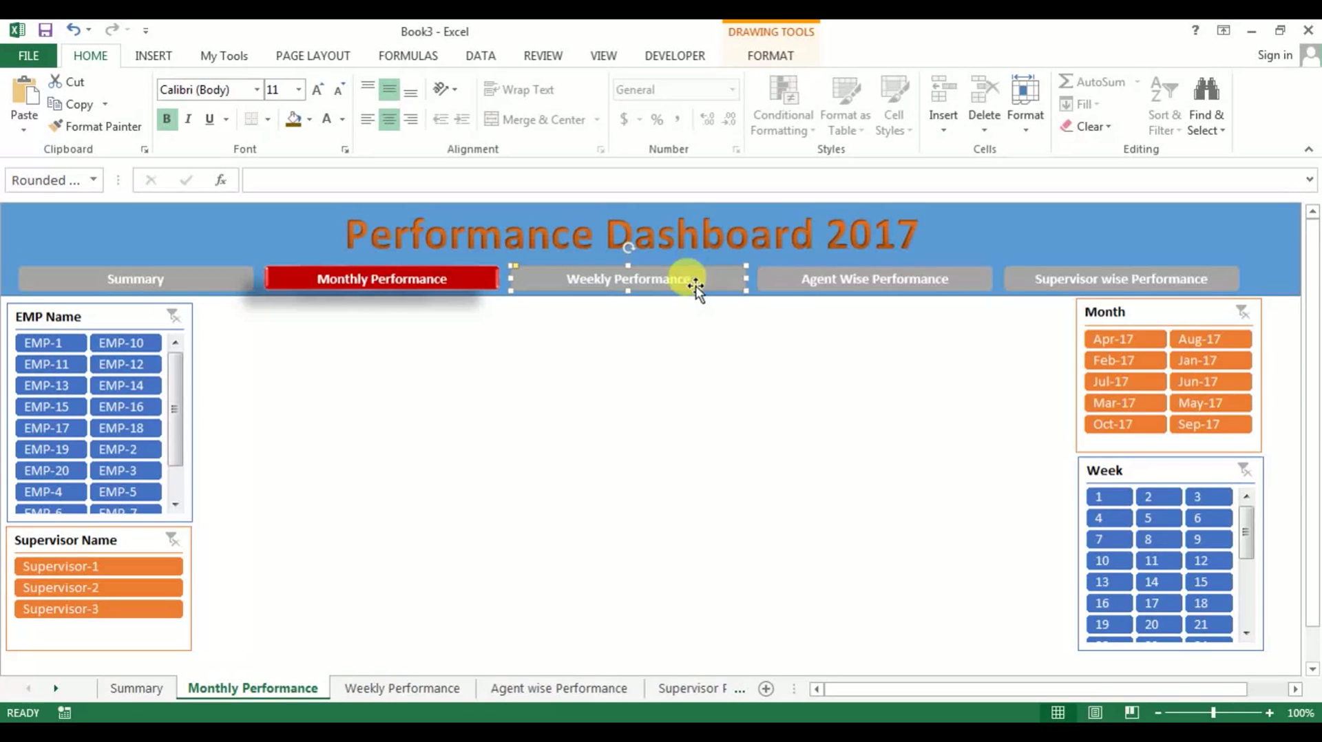
right_click(582, 290)
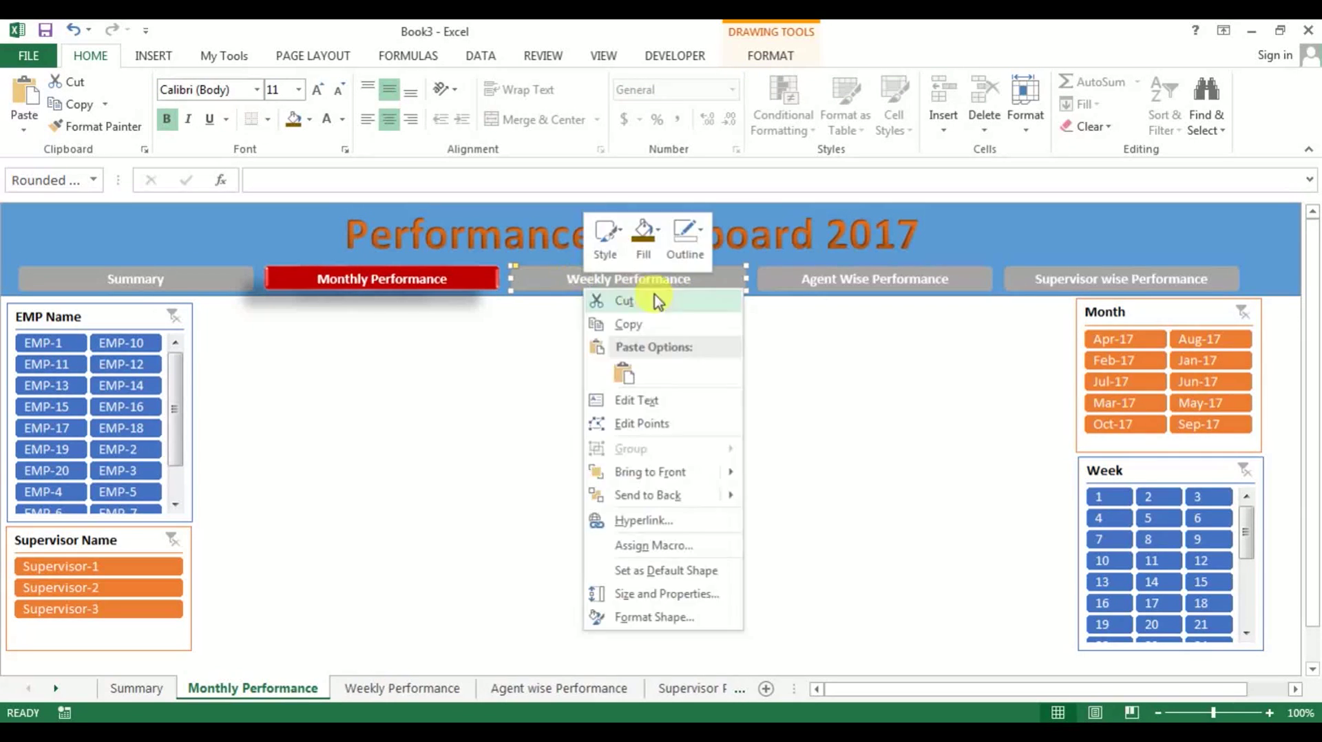
left_click(669, 521)
double_click(581, 527)
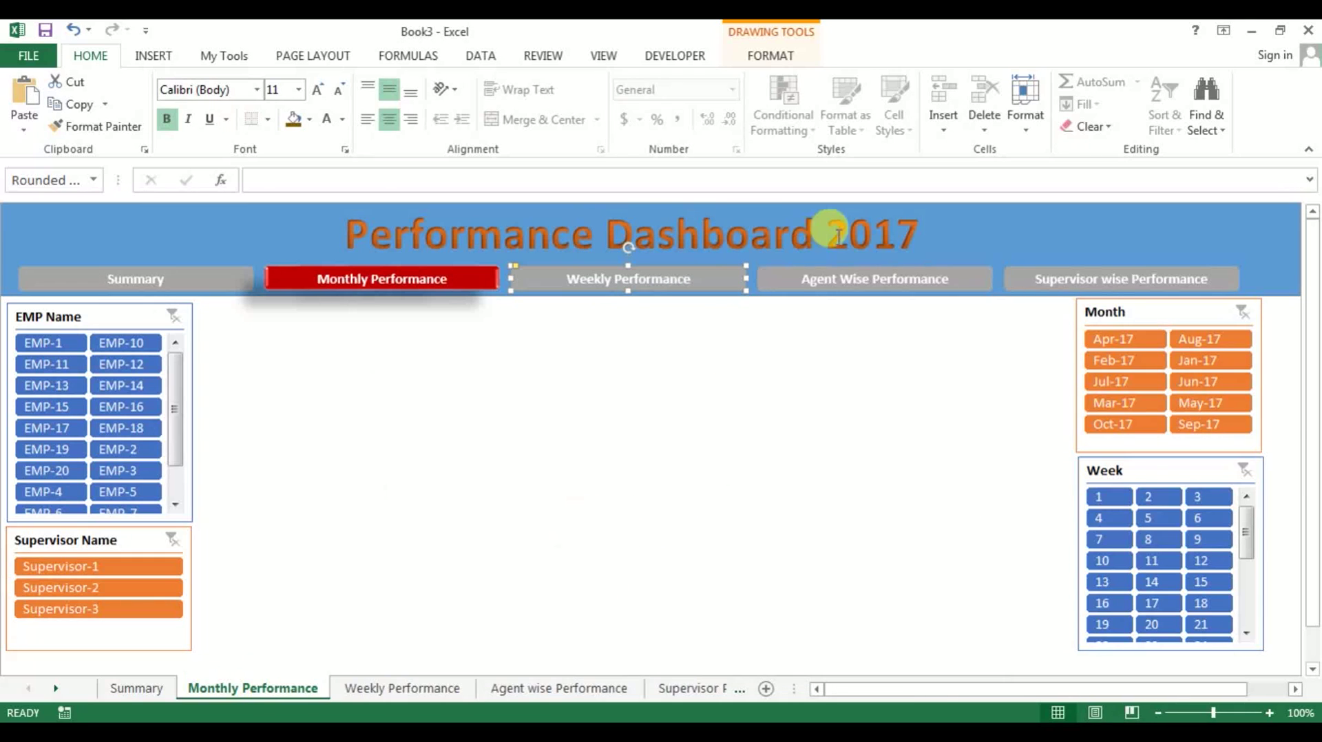
On the Monthly Performance sheet, hyperlink the Agent Wise Performance navigation shape to the Agent wise Performance sheet in this document.
left_click(823, 292)
left_click(824, 288)
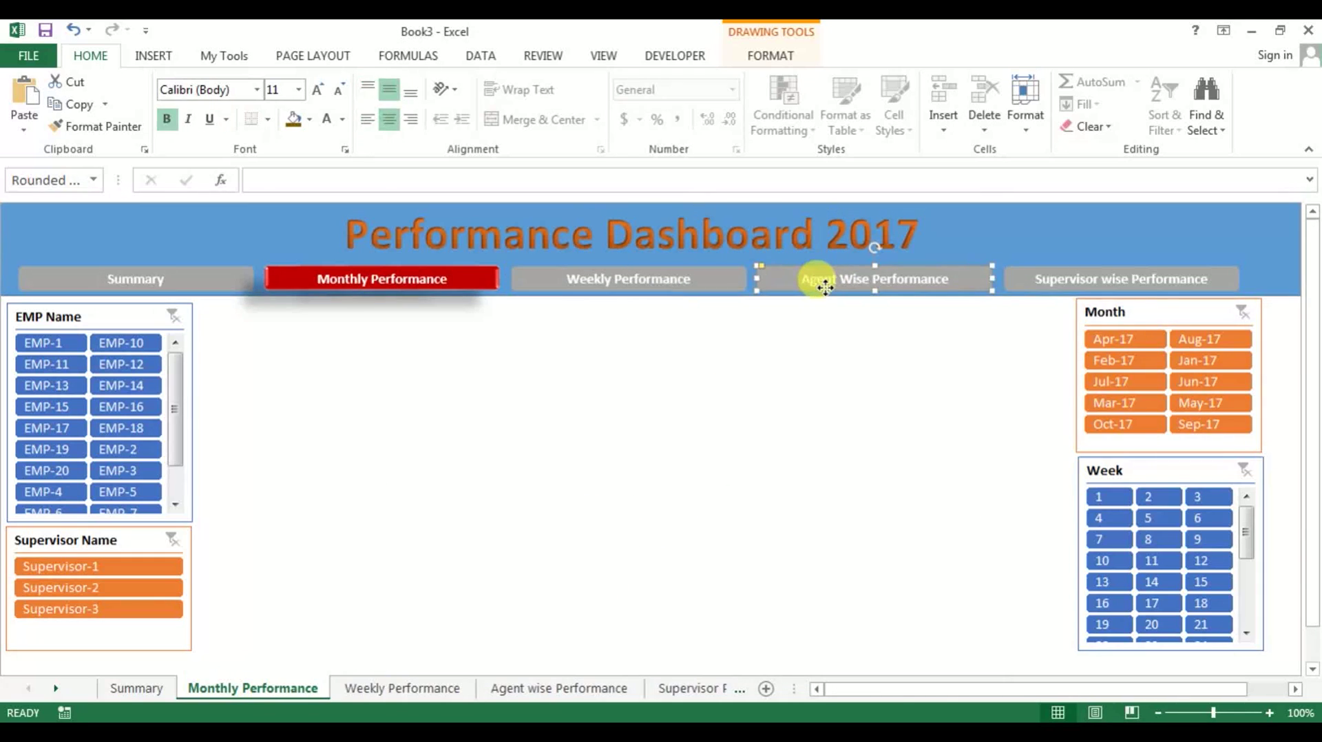
right_click(826, 290)
left_click(897, 524)
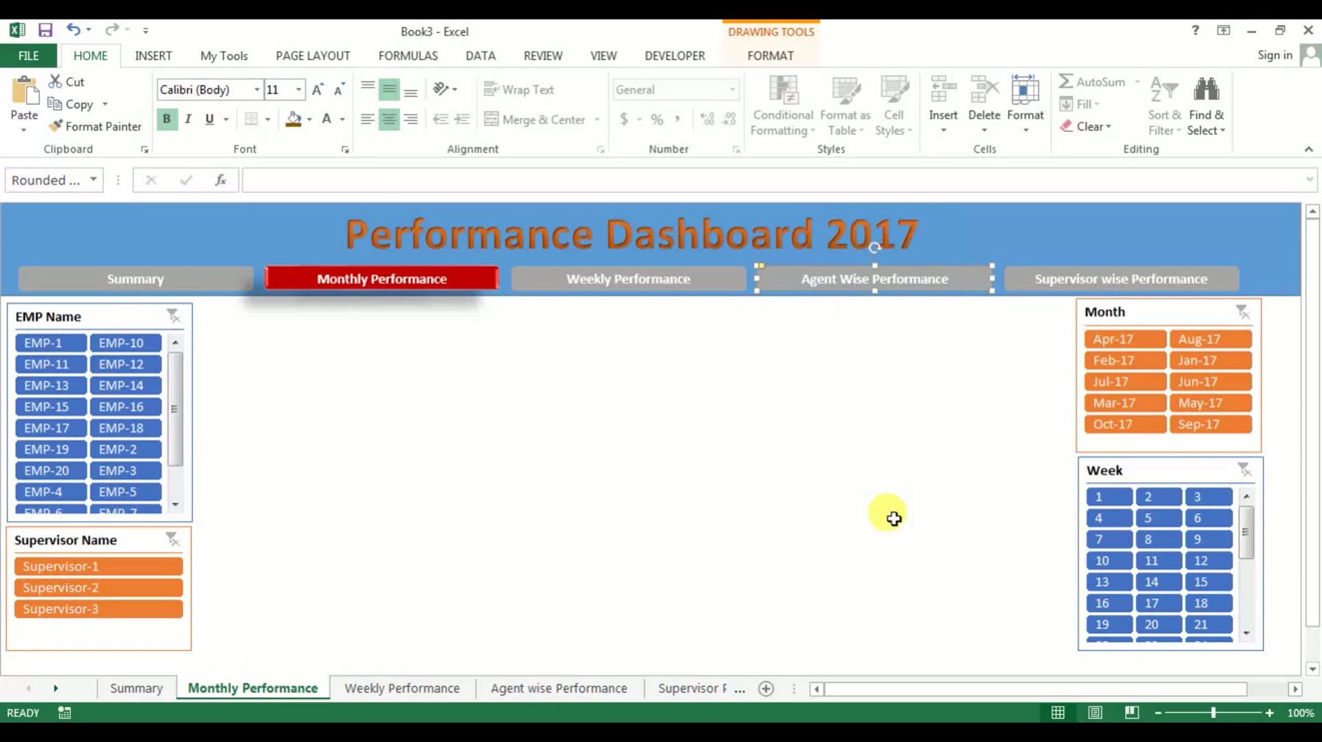
double_click(782, 548)
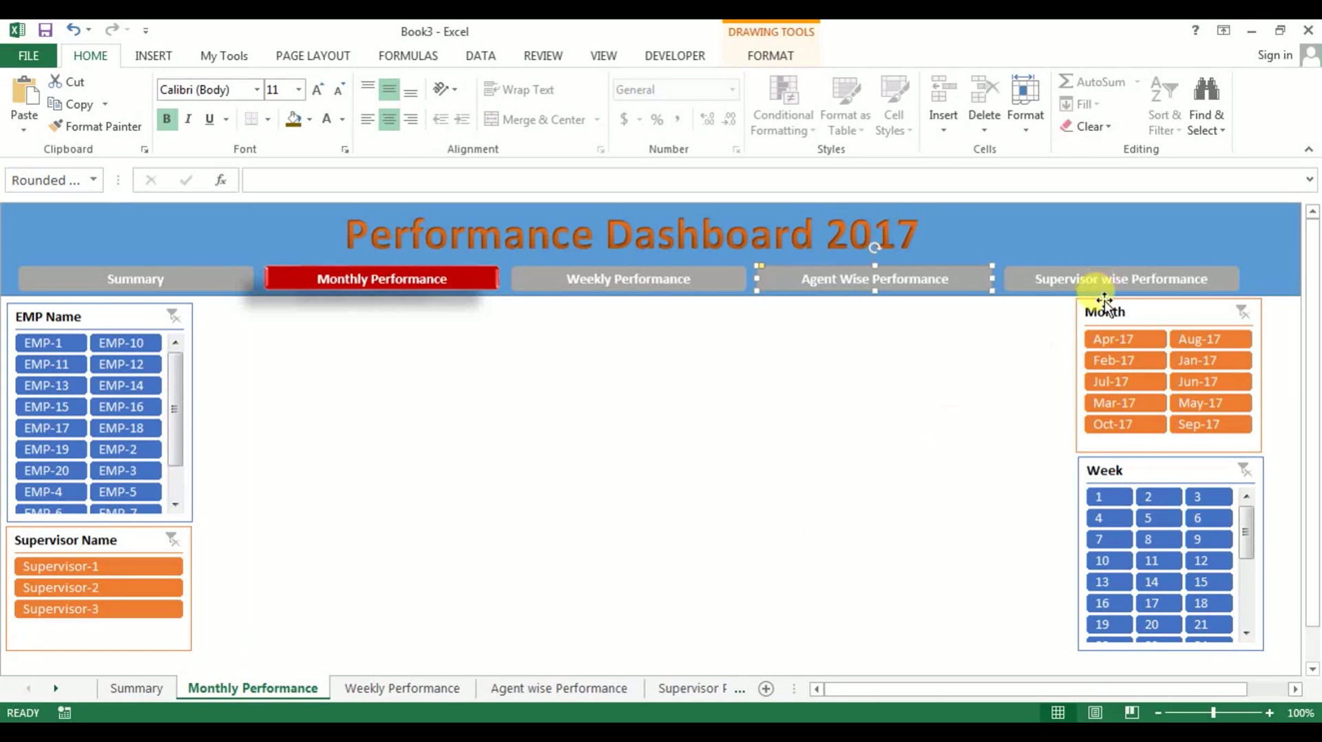
On the Monthly Performance sheet, hyperlink the Supervisor wise Performance navigation shape to the Supervisor Performance sheet in this document.
left_click(1076, 284)
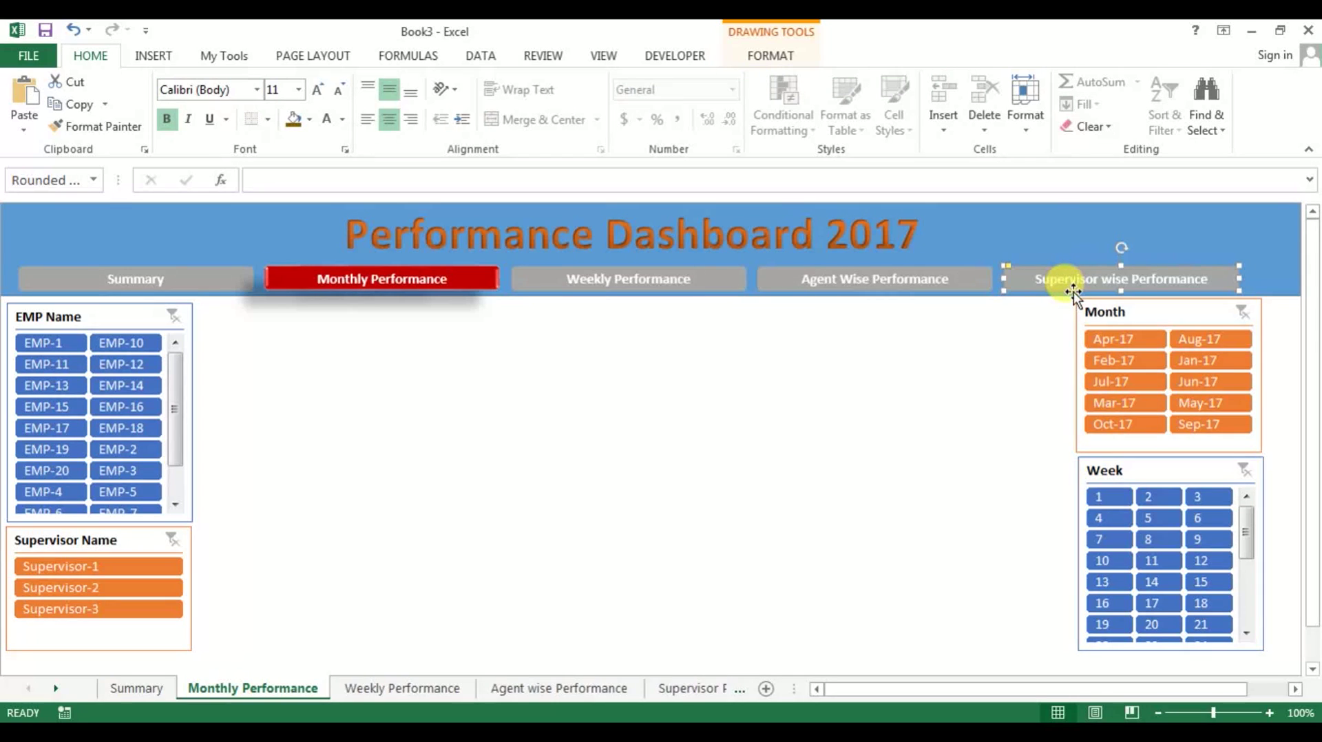
right_click(1076, 284)
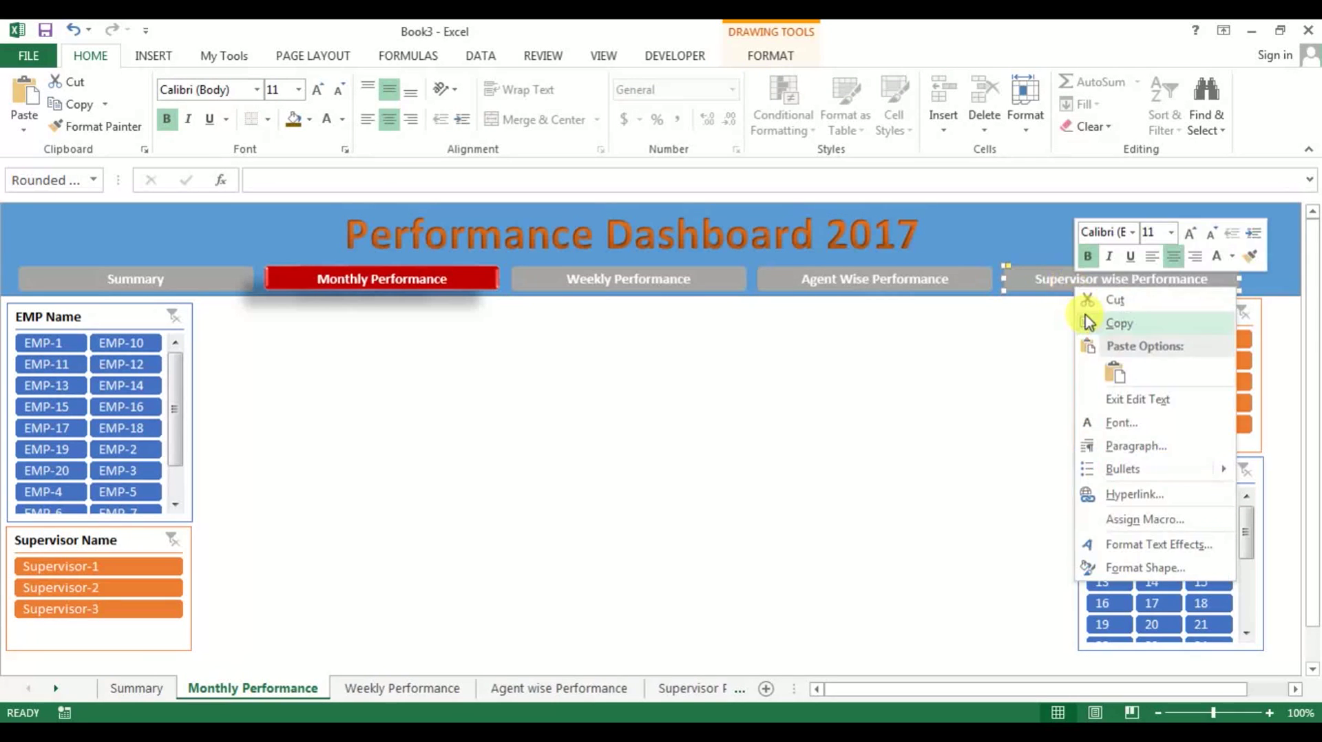
left_click(1038, 288)
right_click(1038, 288)
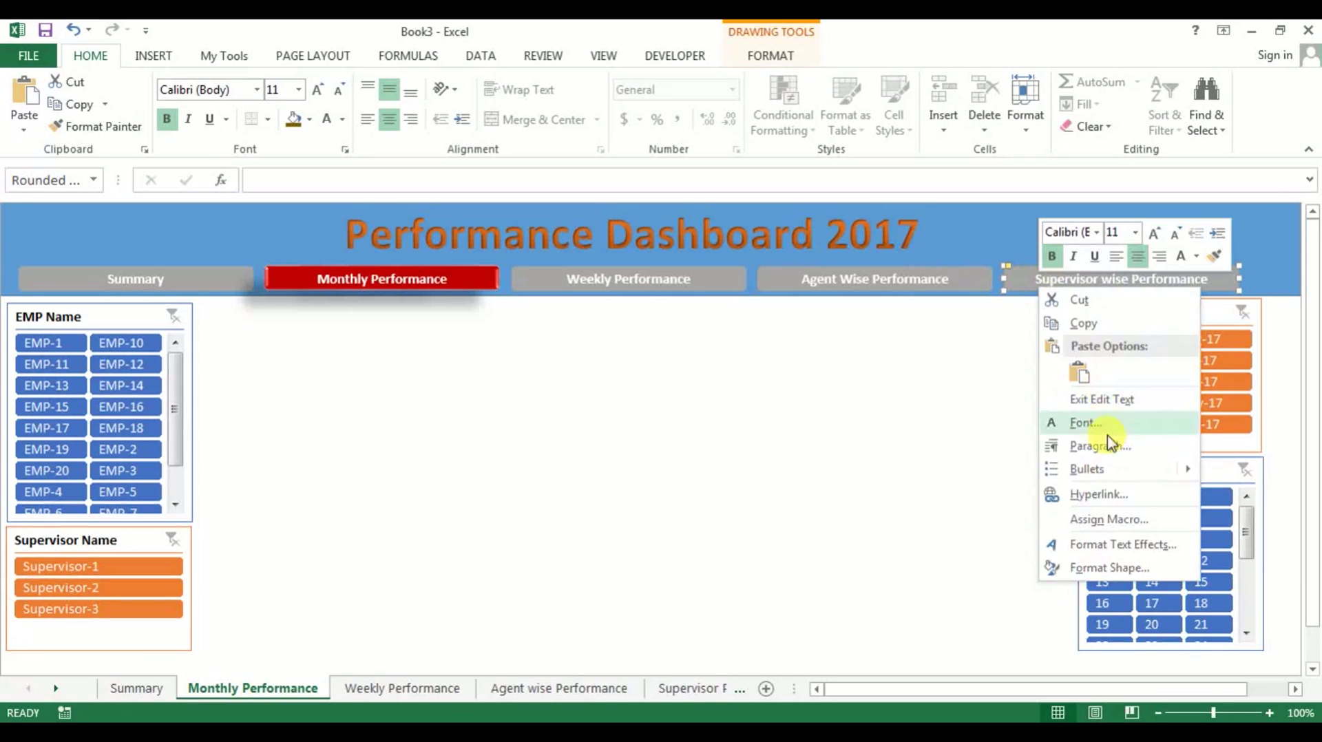
left_click(1111, 500)
left_click(918, 537)
left_click(1195, 623)
key("Escape")
Follow the link to the Weekly Performance sheet and copy the Summary shape's red formatting onto the Weekly Performance shape.
left_click(622, 286)
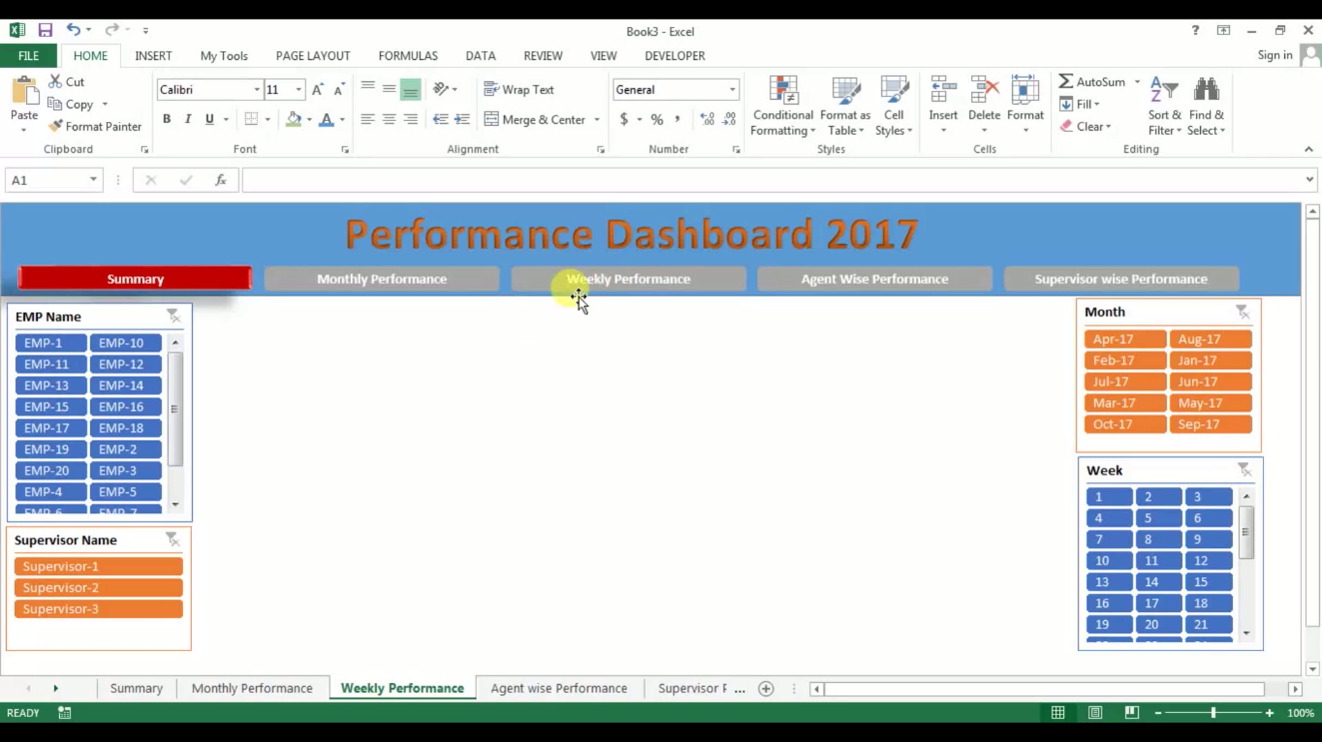
left_click(191, 285, "ctrl")
left_click(99, 126)
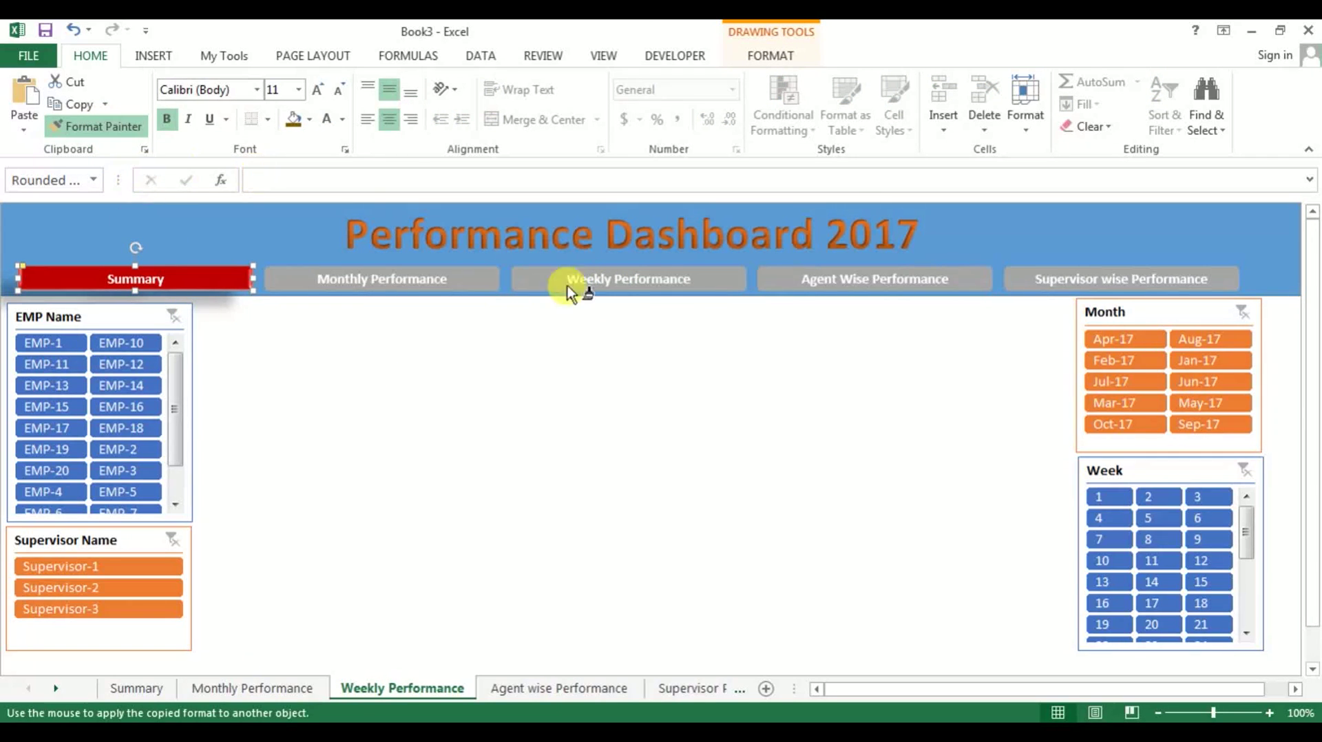
left_click(634, 283)
left_click(527, 365)
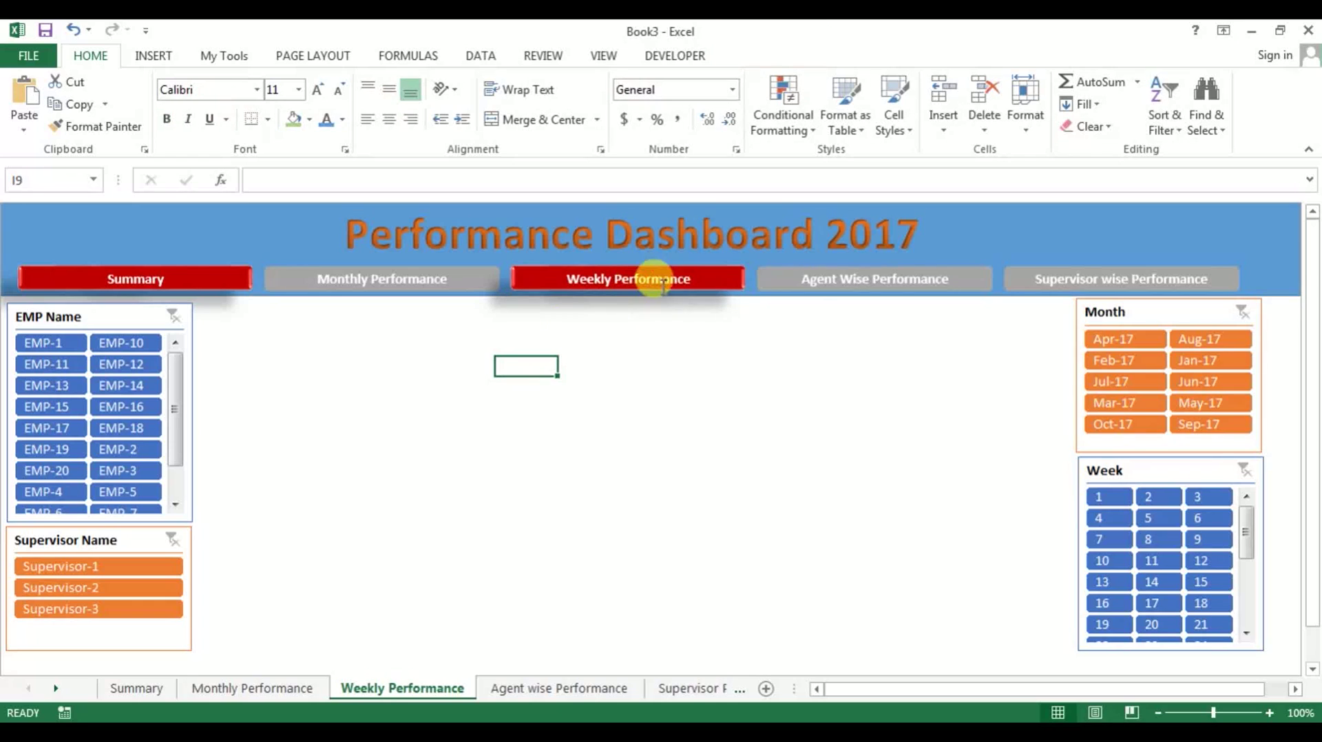
On the Weekly Performance sheet, copy the Monthly Performance shape's grey formatting onto the Summary shape.
left_click(441, 280)
left_click(93, 126)
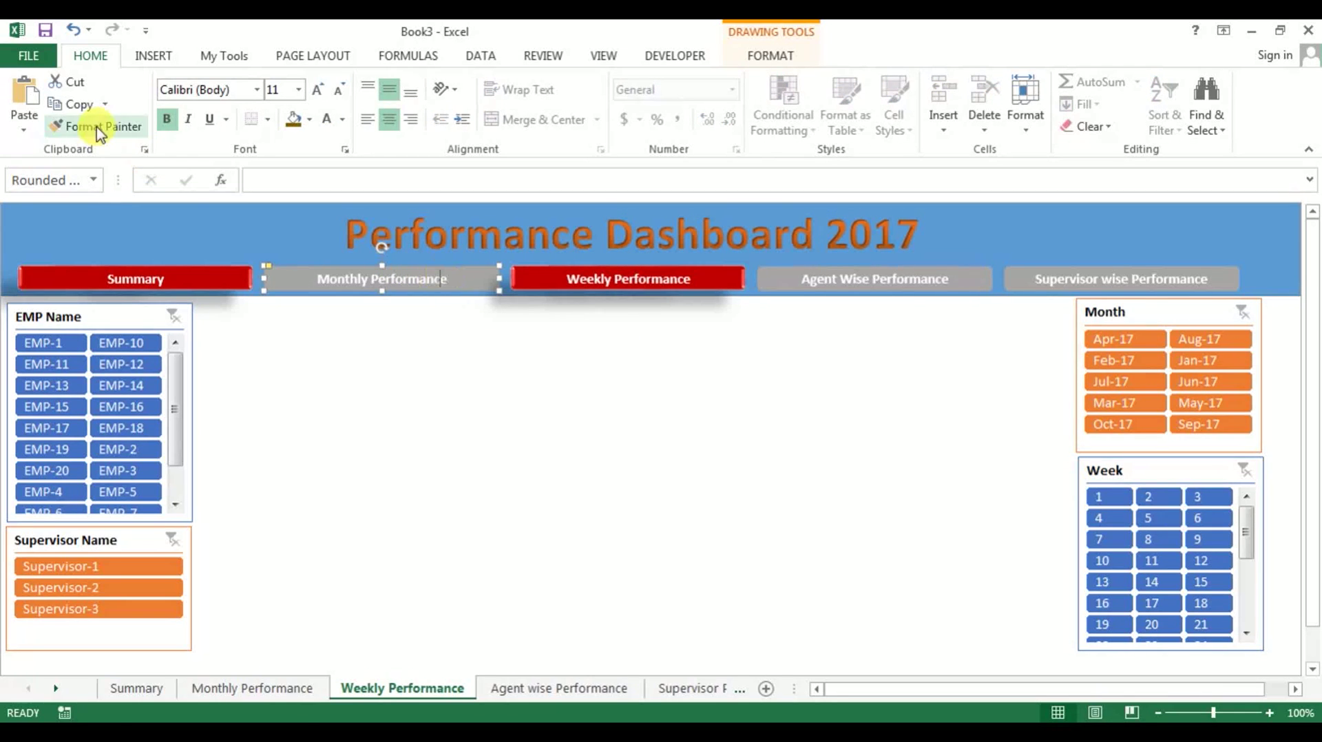
left_click(183, 272)
left_click_drag(403, 365, 417, 377)
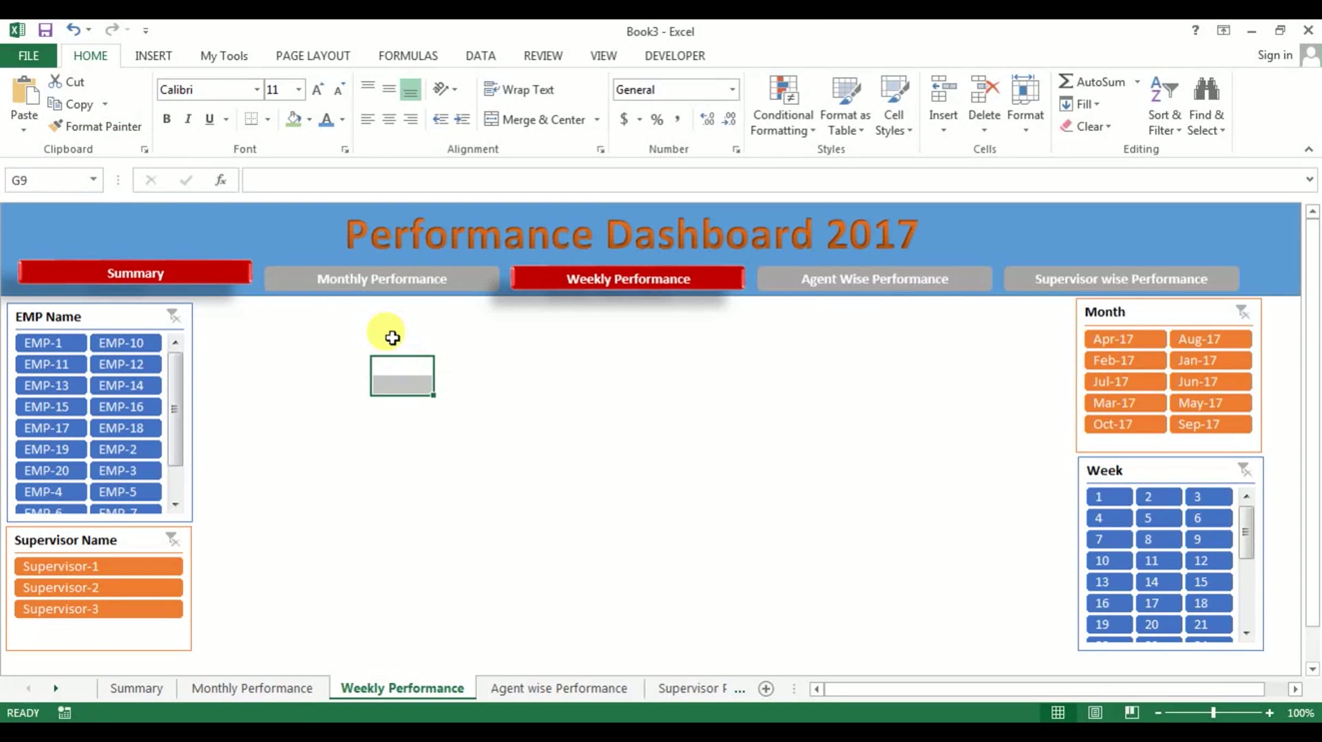
key("ctrl+z")
left_click(99, 126)
left_click(234, 286)
key("Escape")
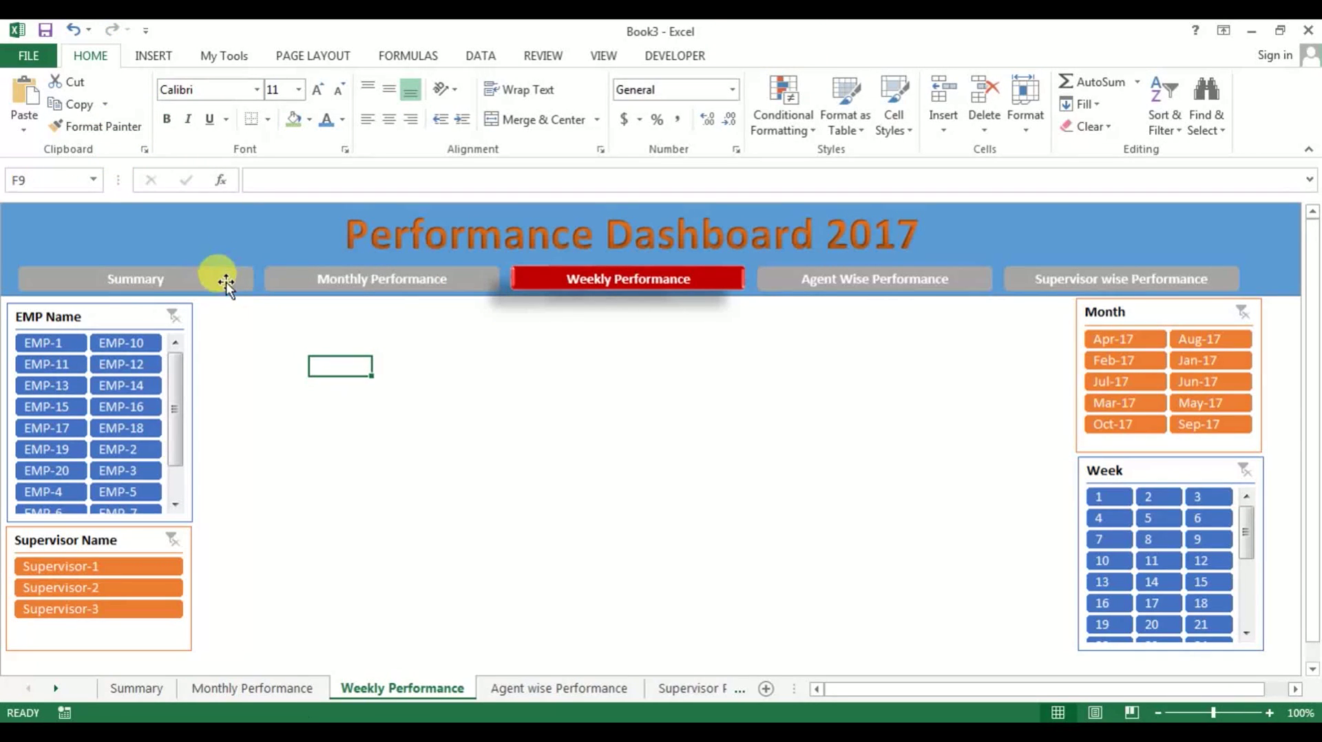
left_click(226, 279)
right_click(226, 279)
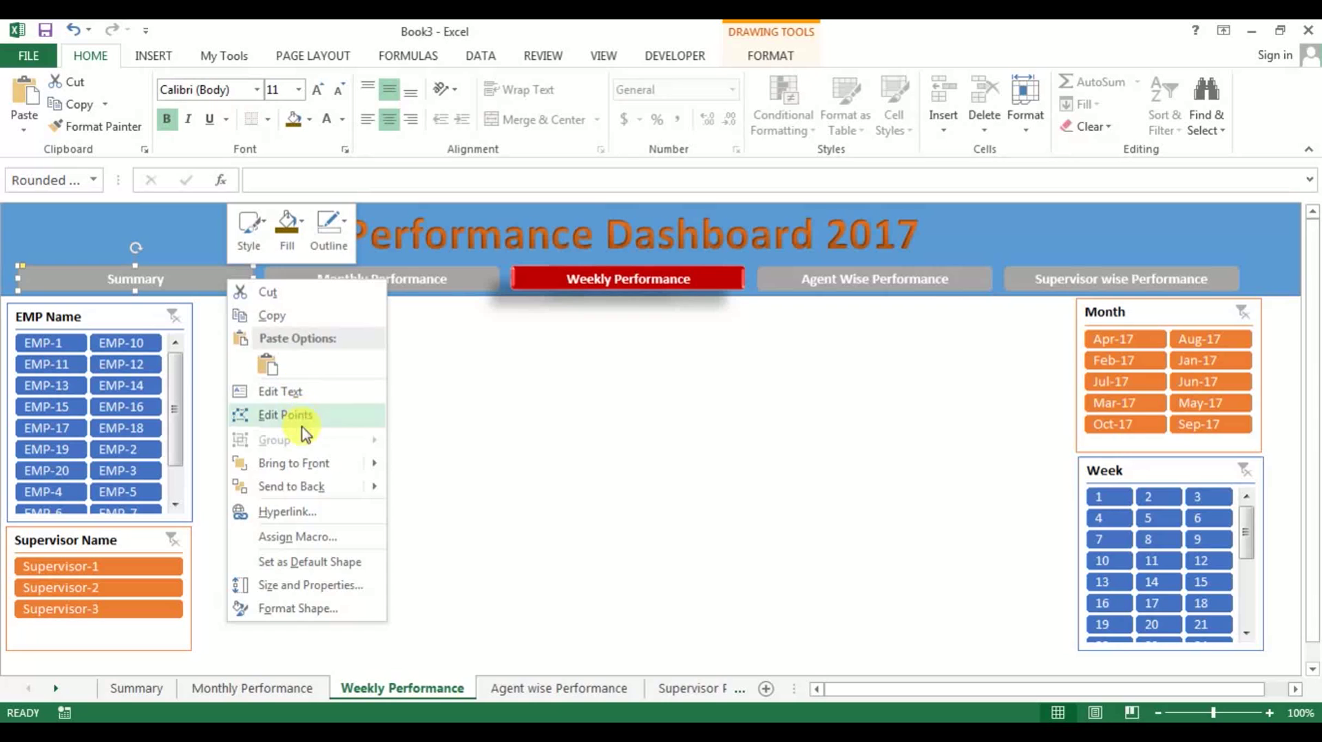
left_click(508, 375)
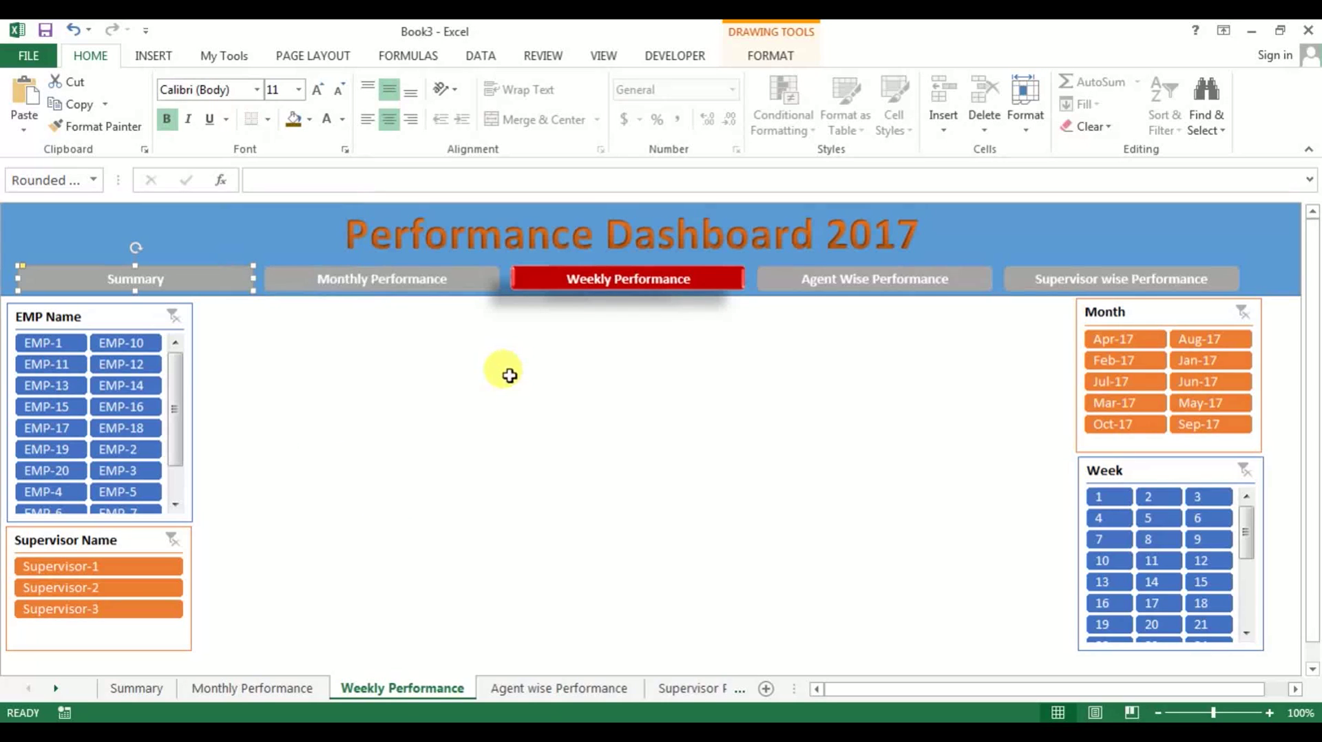
left_click(548, 693)
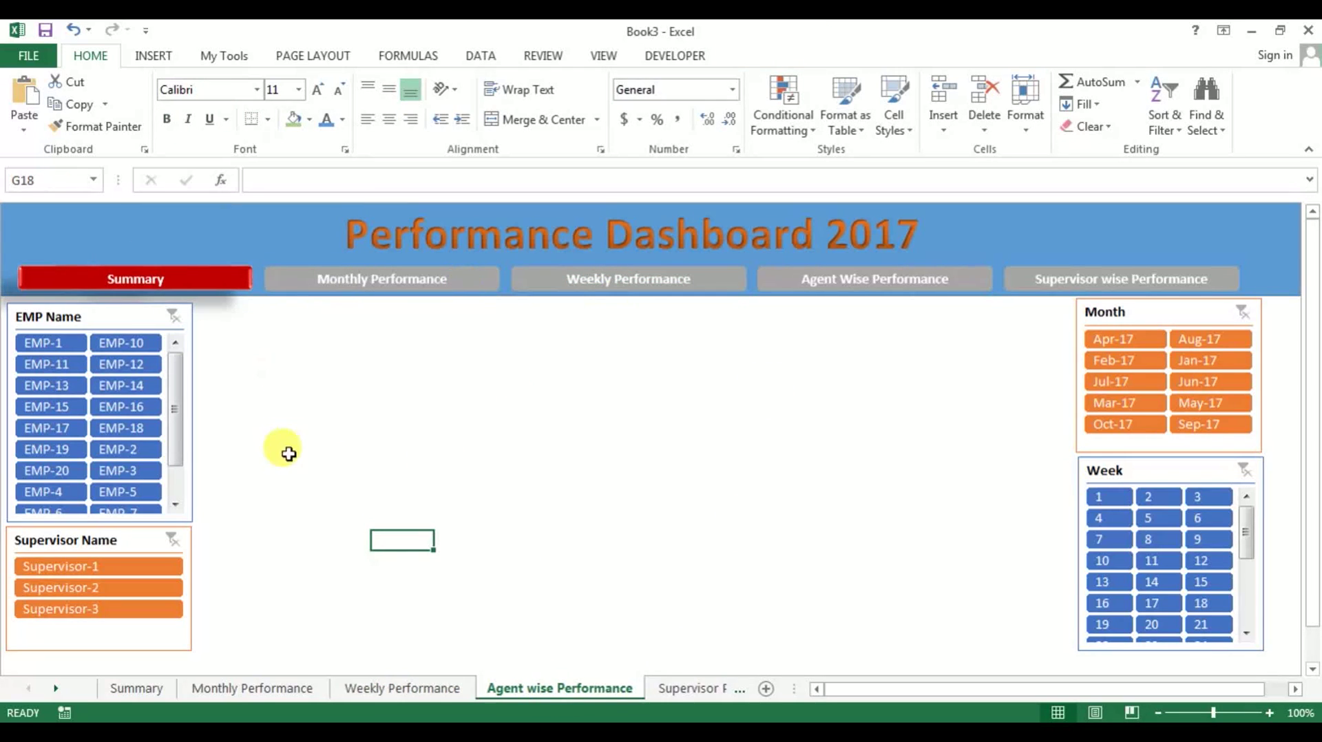
left_click(679, 690)
left_click(383, 688)
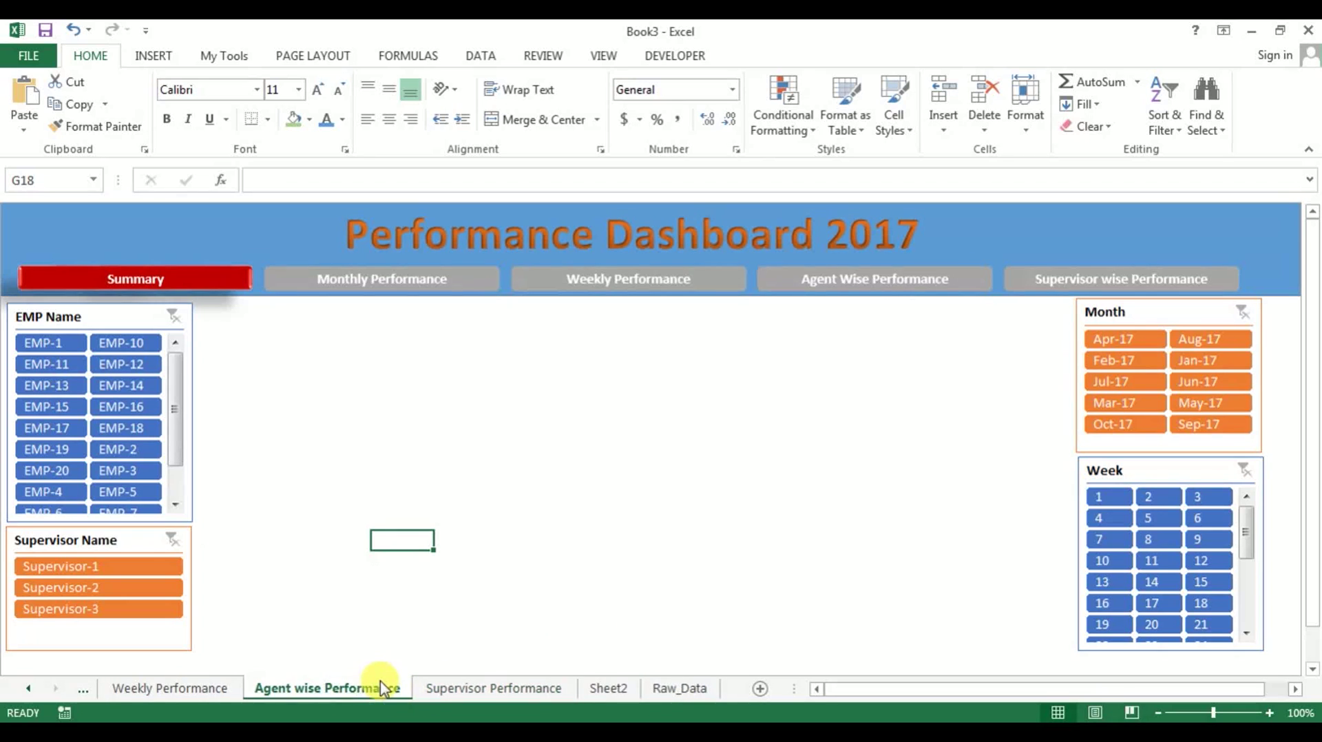
left_click(193, 691)
left_click(325, 690)
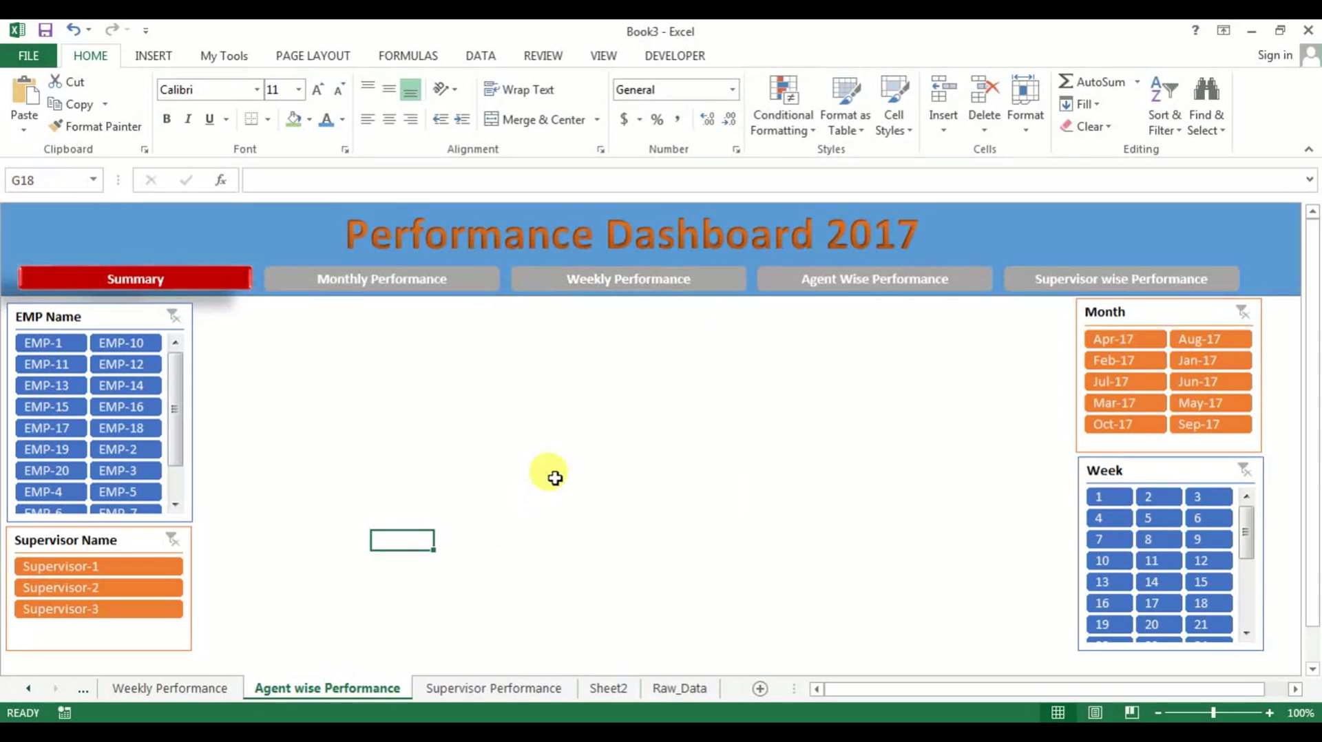
key("ctrl+Page_Up")
key("ctrl+Page_Up")
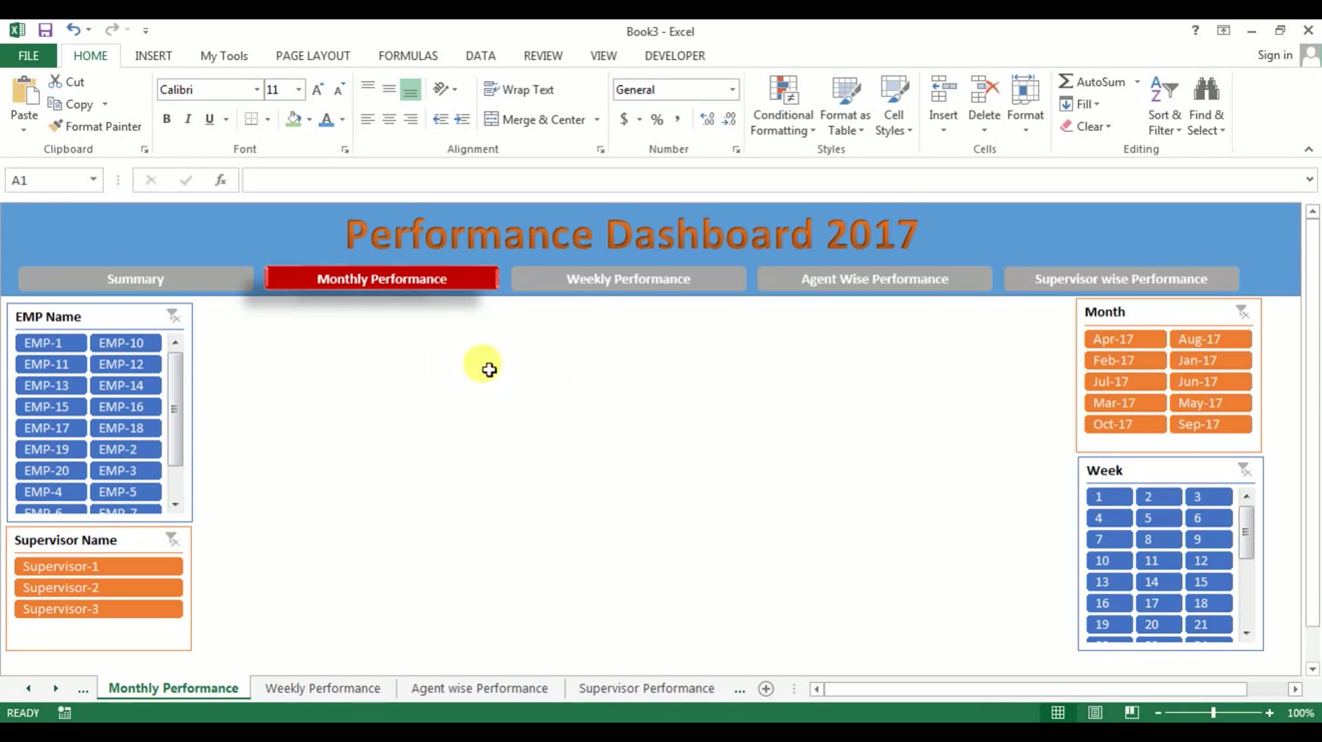
Test the navigation shapes by following their links through the dashboard sheets, ending on the Monthly Performance sheet.
left_click(594, 294)
left_click(805, 281)
left_click(1044, 279)
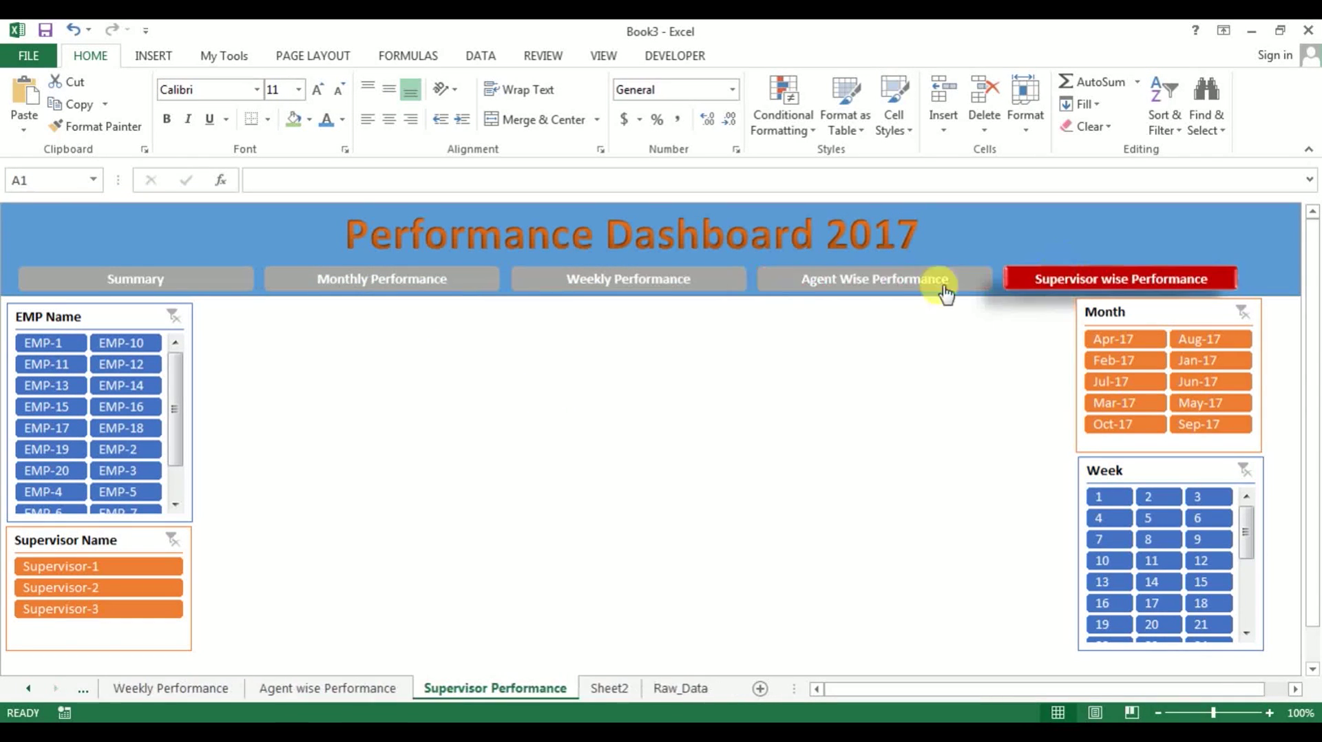
left_click(792, 295)
left_click(651, 282)
left_click(345, 285)
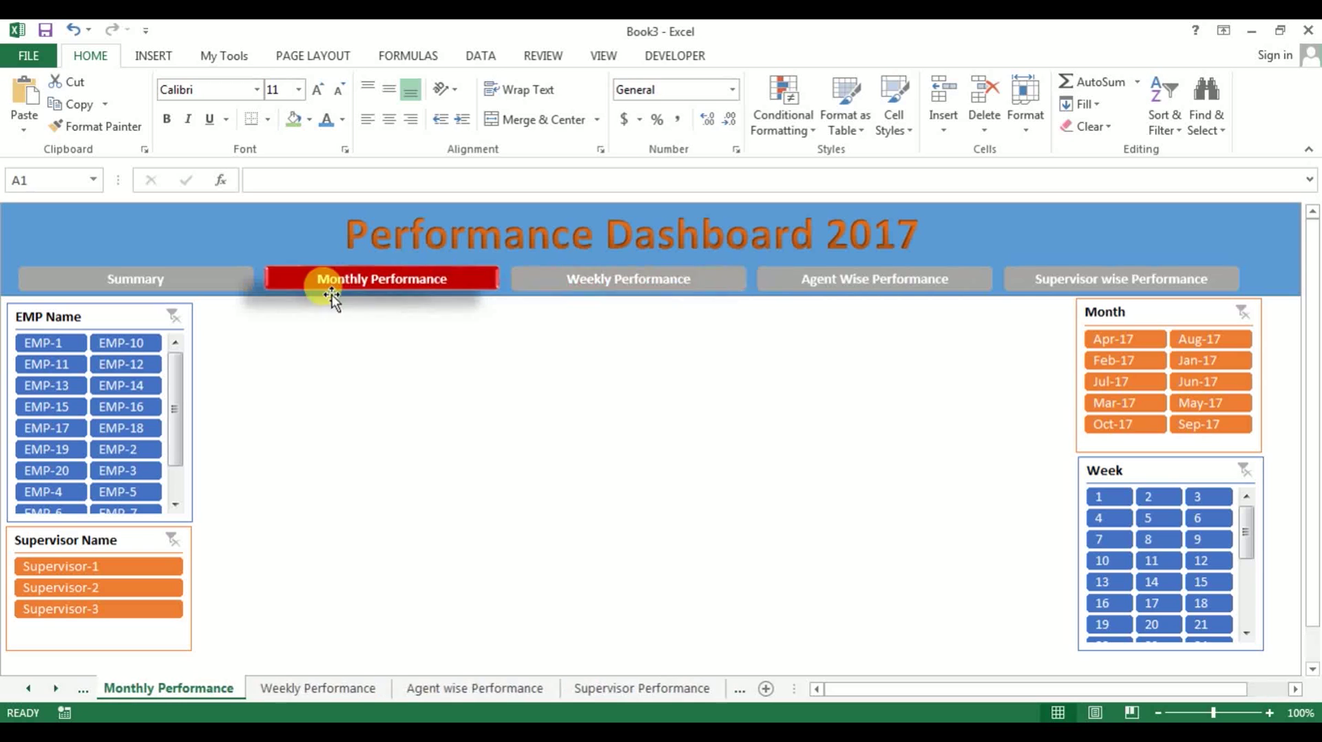
left_click(183, 276)
left_click(365, 282)
Copy the whole monthly pivot table from Sheet2 and paste it at cell E8 of the Monthly Performance sheet.
left_click(278, 346)
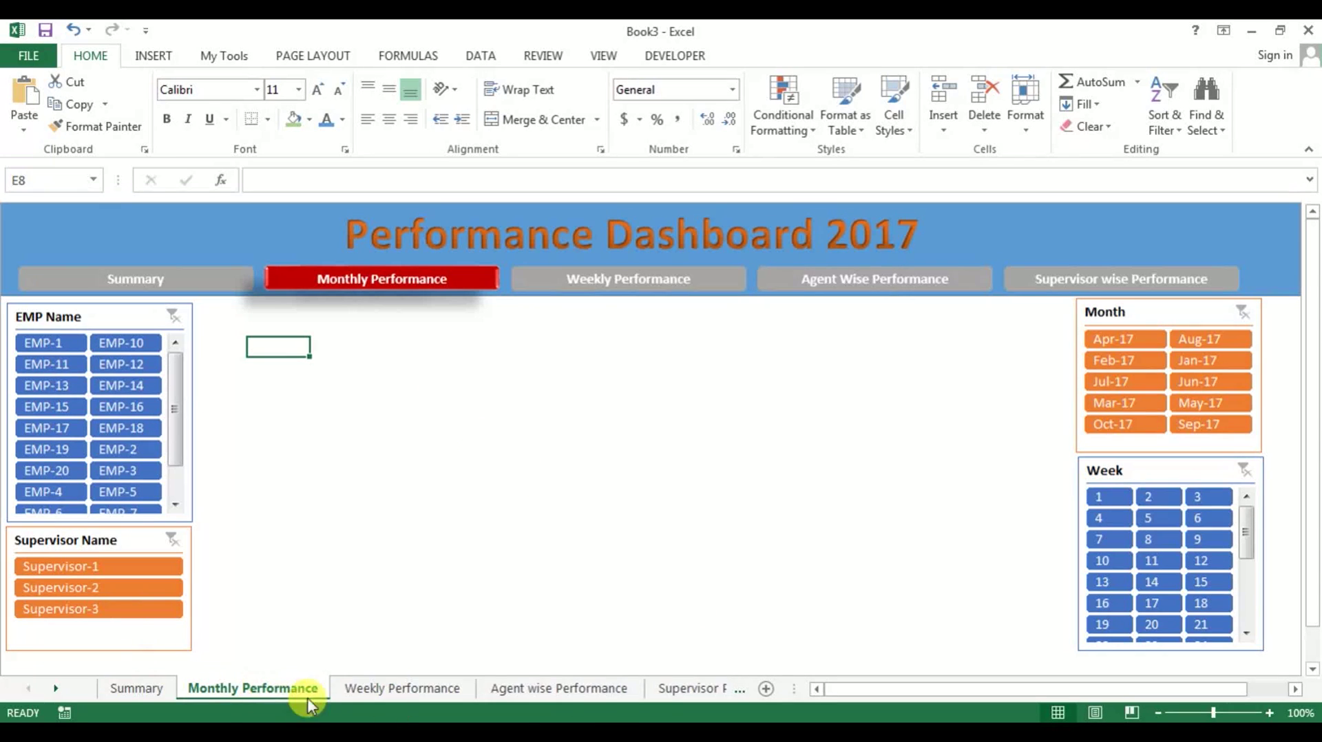
left_click(55, 688)
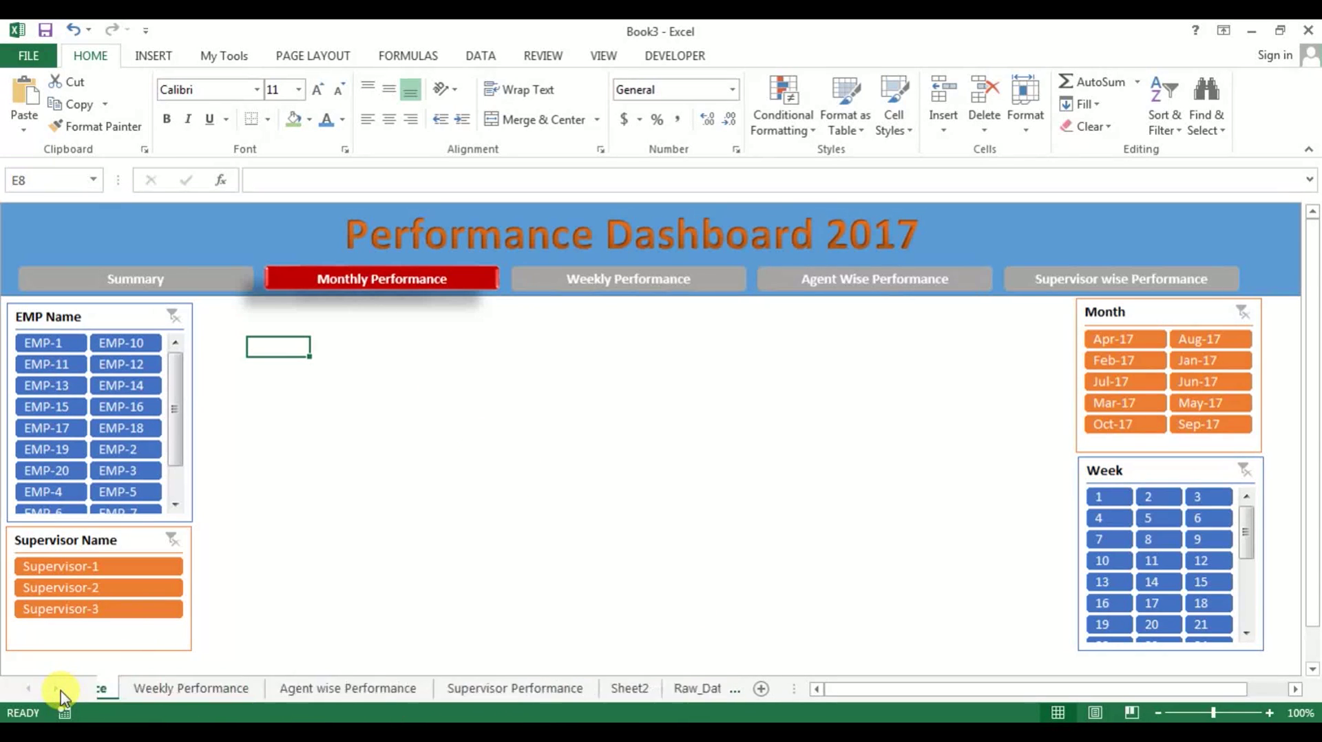
left_click(603, 689)
left_click(386, 281)
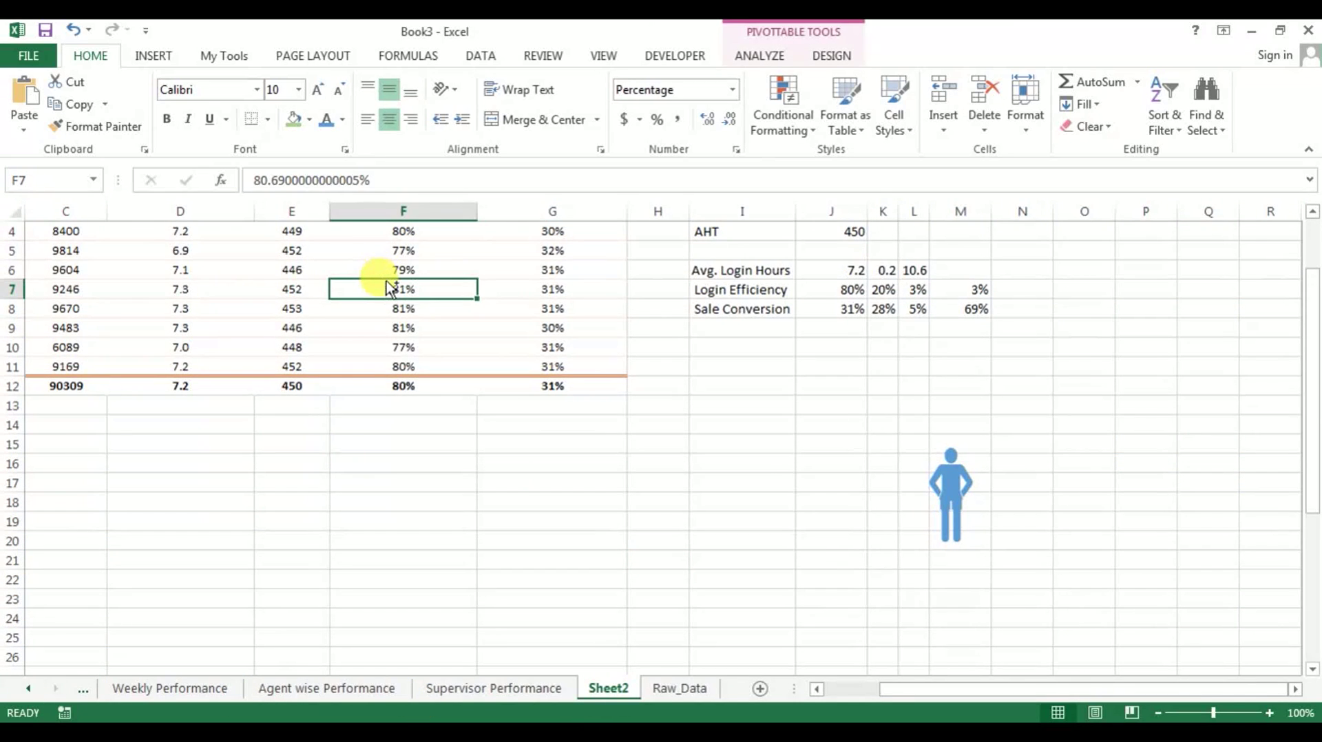
key("ctrl+Up")
key("ctrl+Left")
key("ctrl+a")
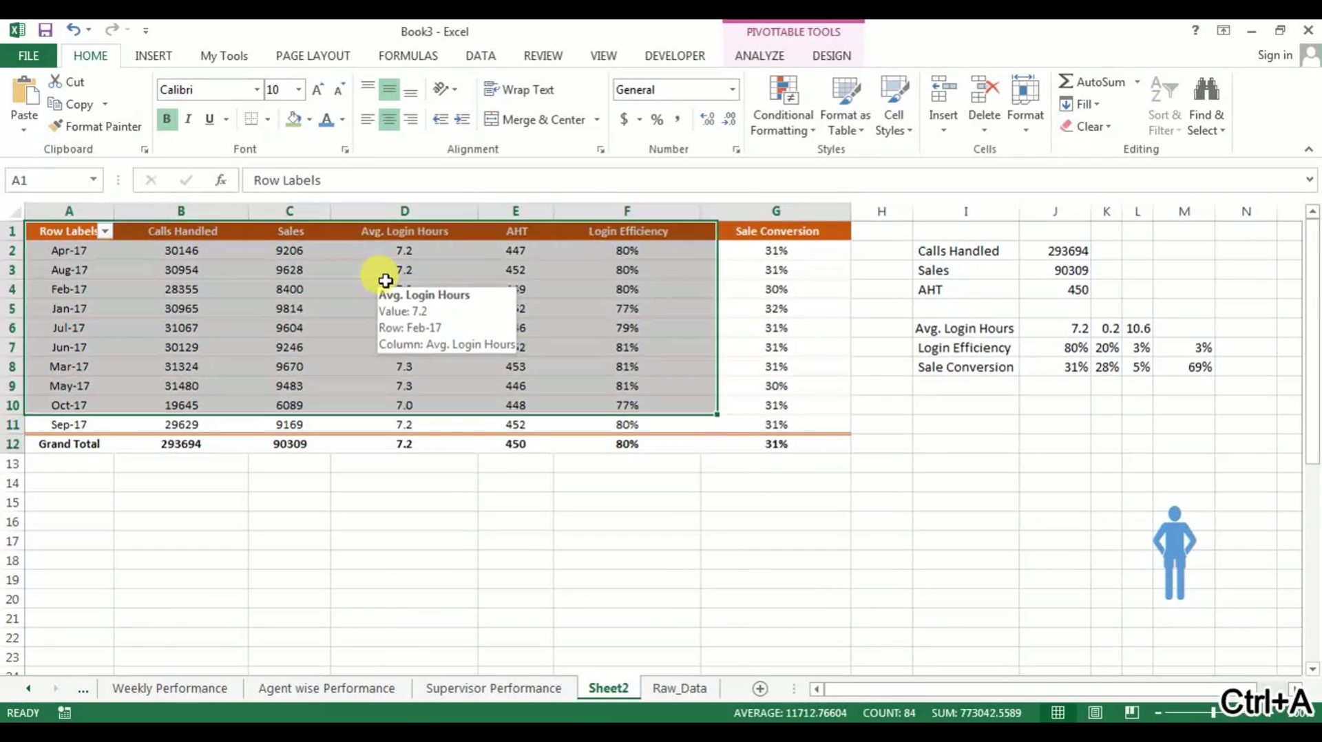
key("ctrl+c")
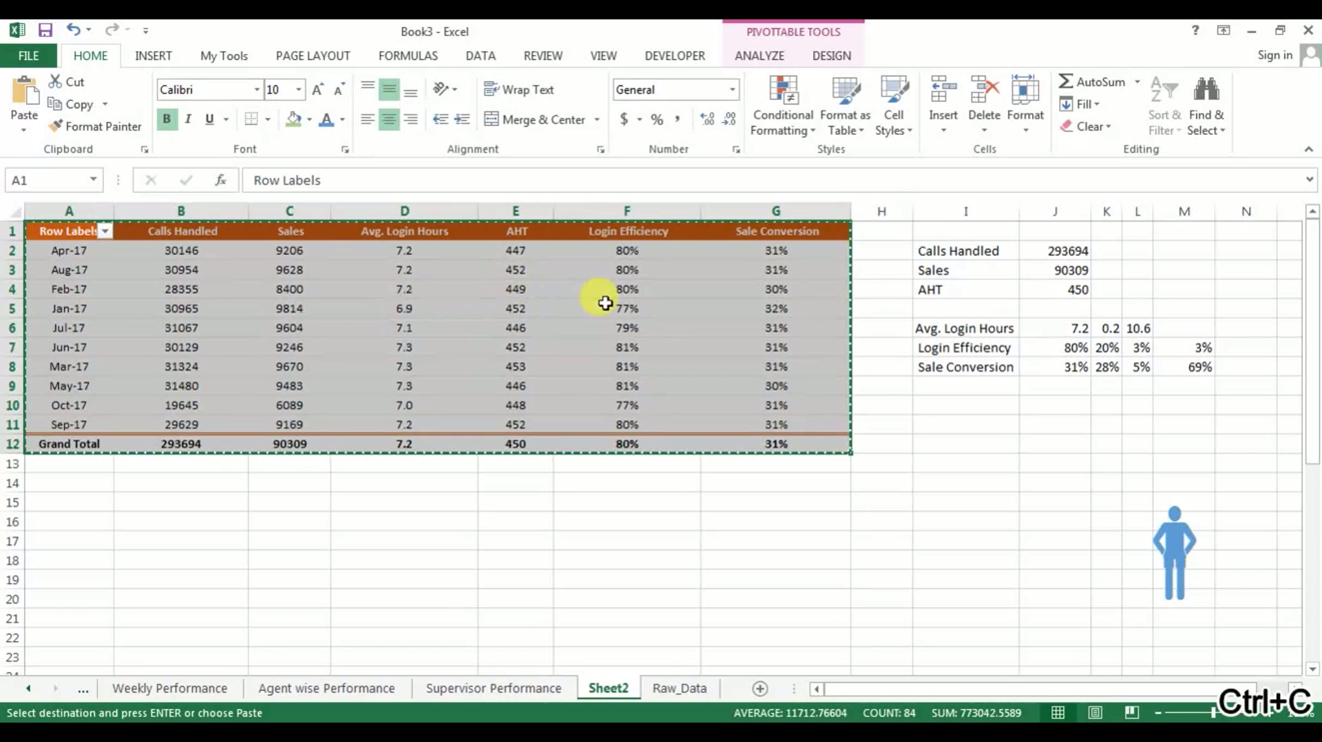
left_click(28, 689)
left_click(28, 689)
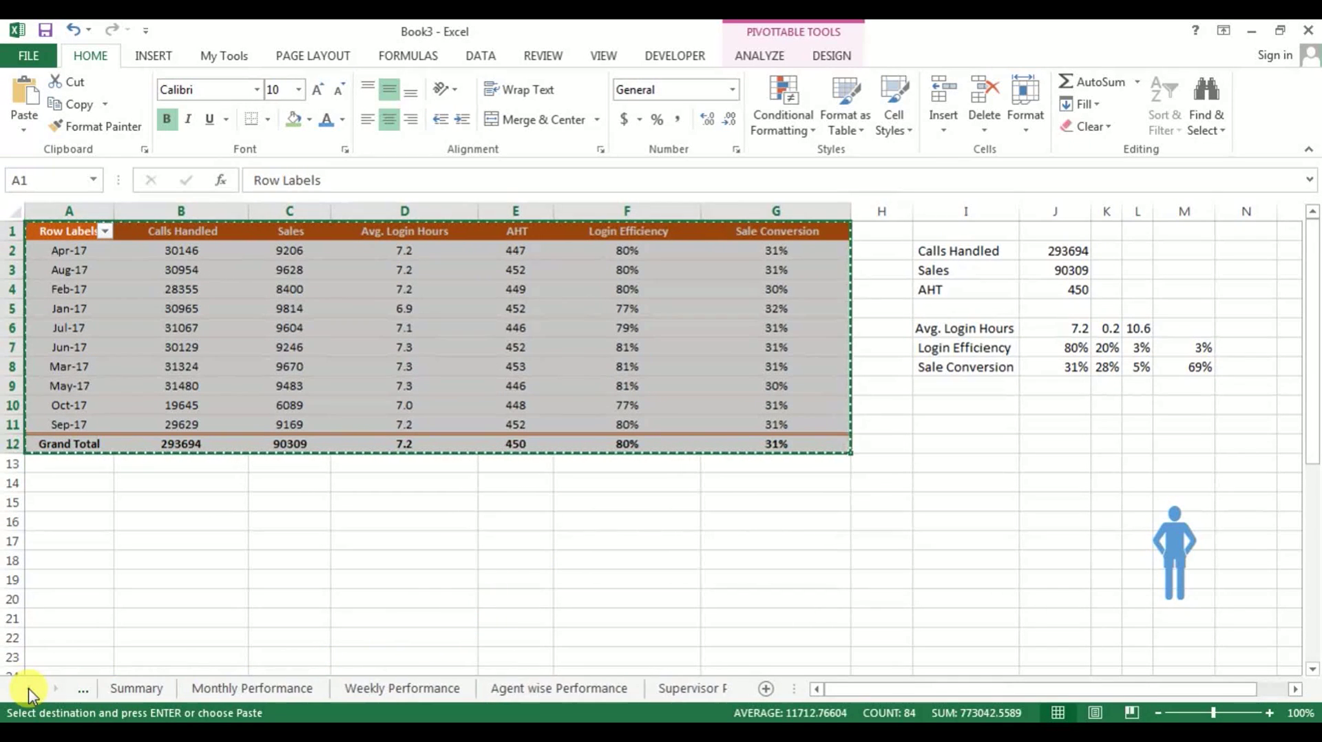
left_click(247, 694)
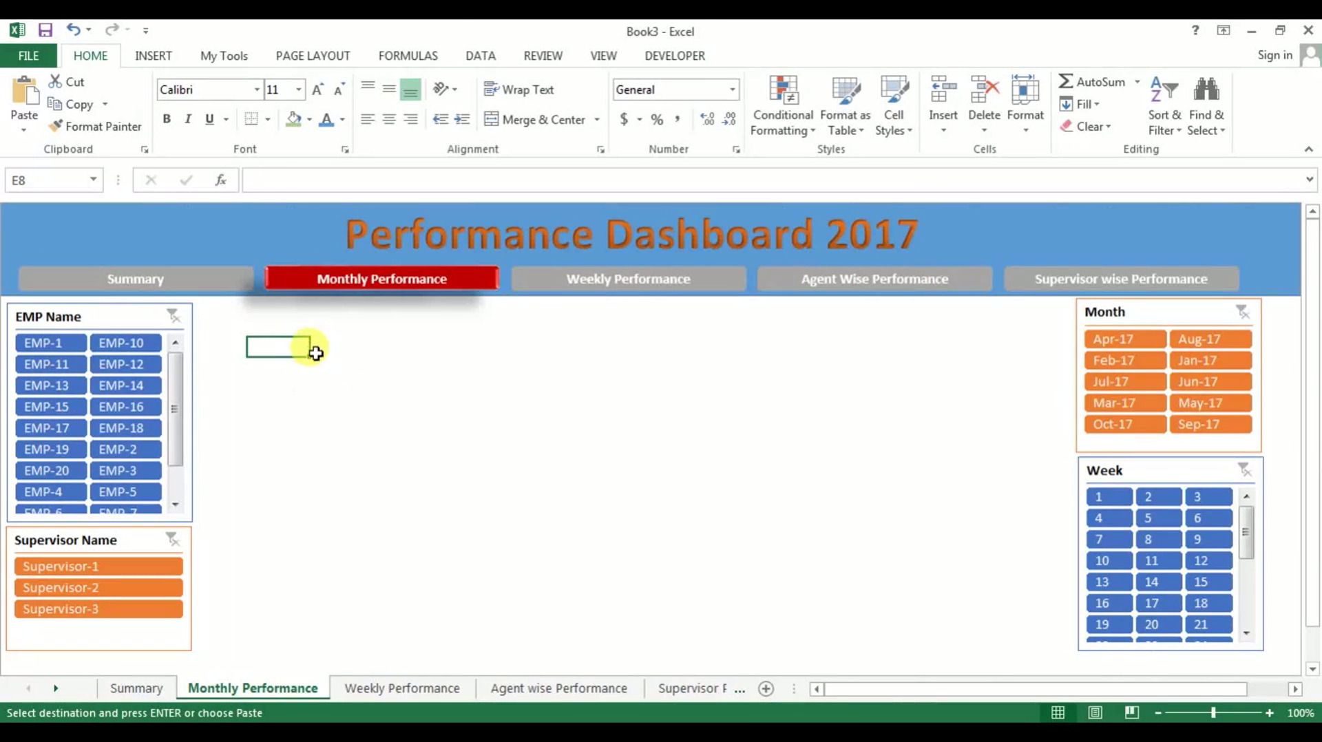
key("ctrl+v")
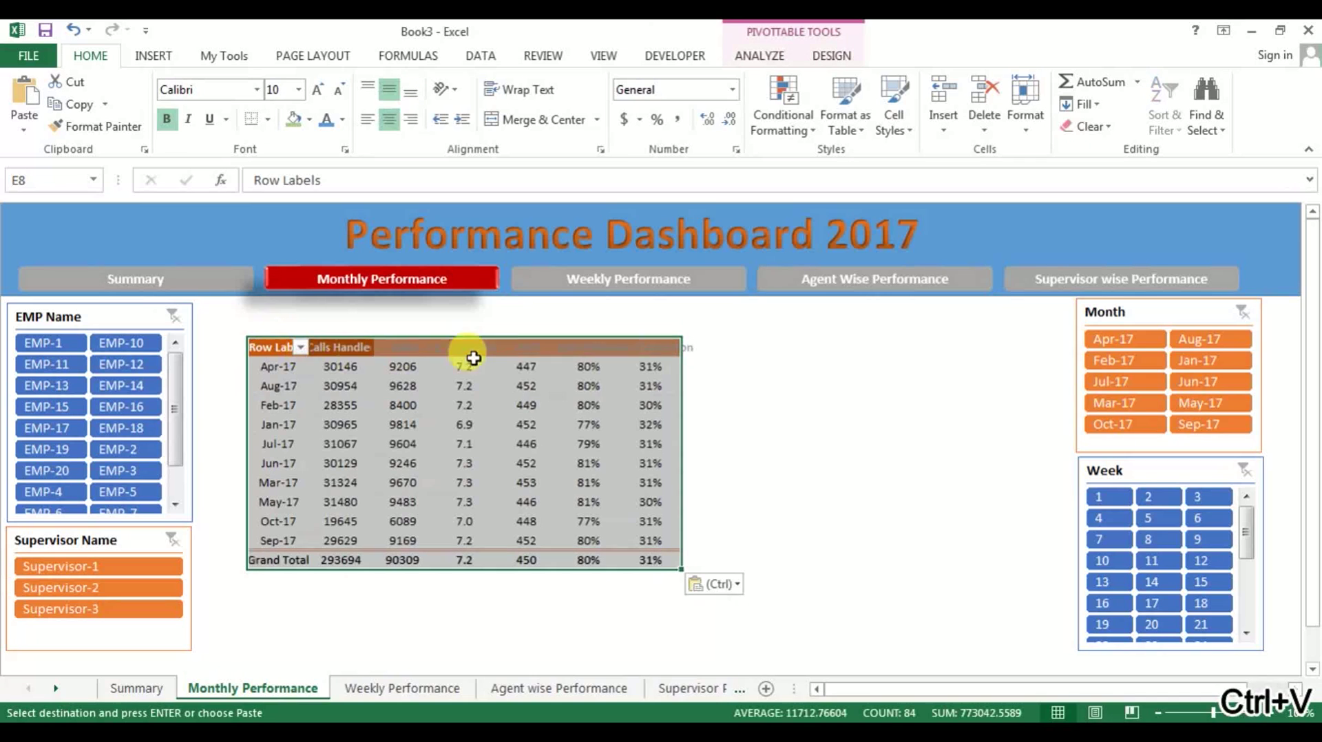
Set all shapes and slicers on the Monthly Performance sheet to "Don't move or size with cells".
left_click(807, 391)
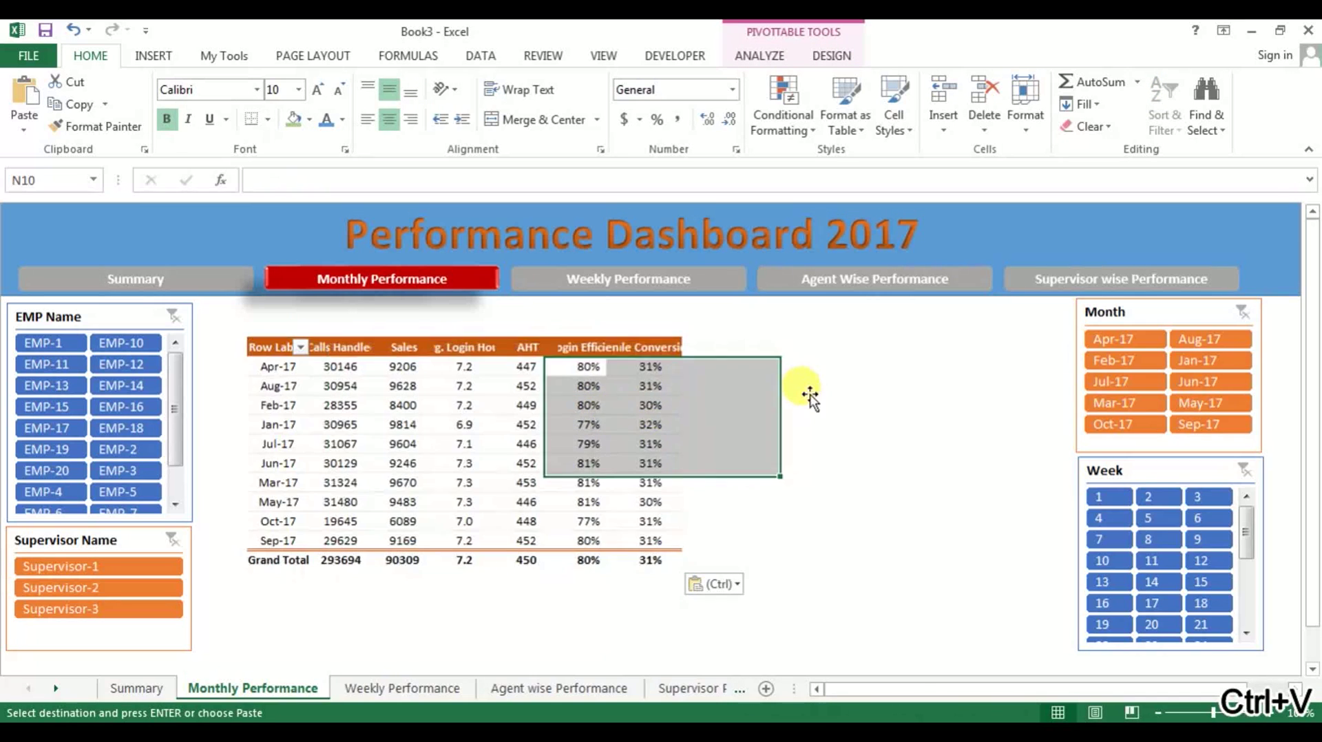
left_click(605, 296, "ctrl")
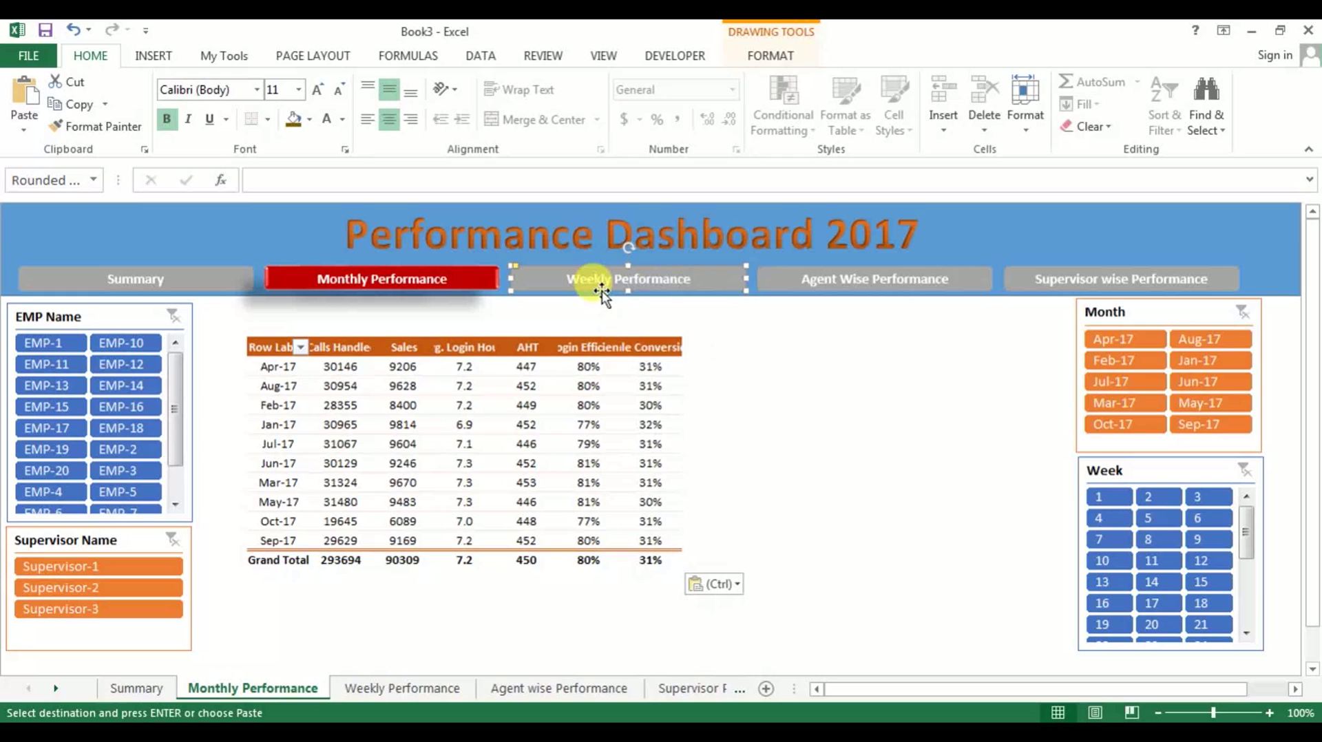
key("ctrl+a")
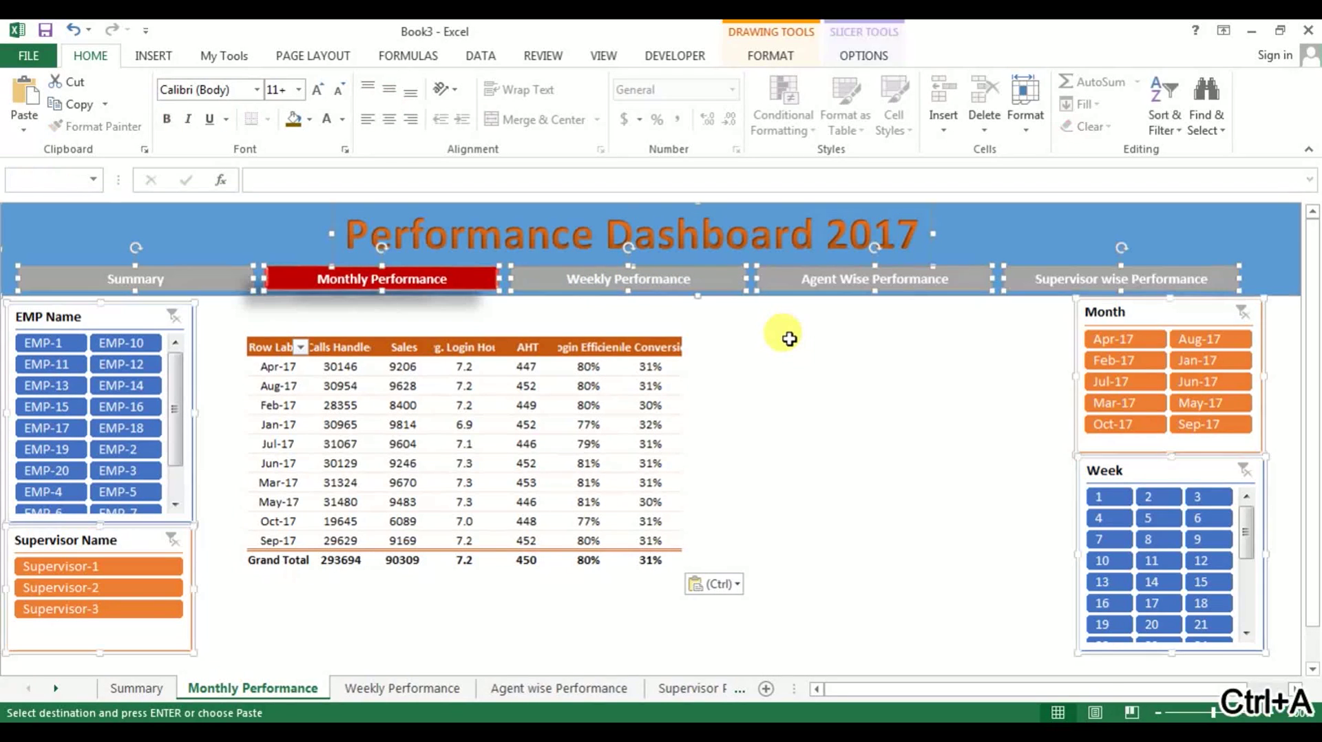
right_click(724, 287)
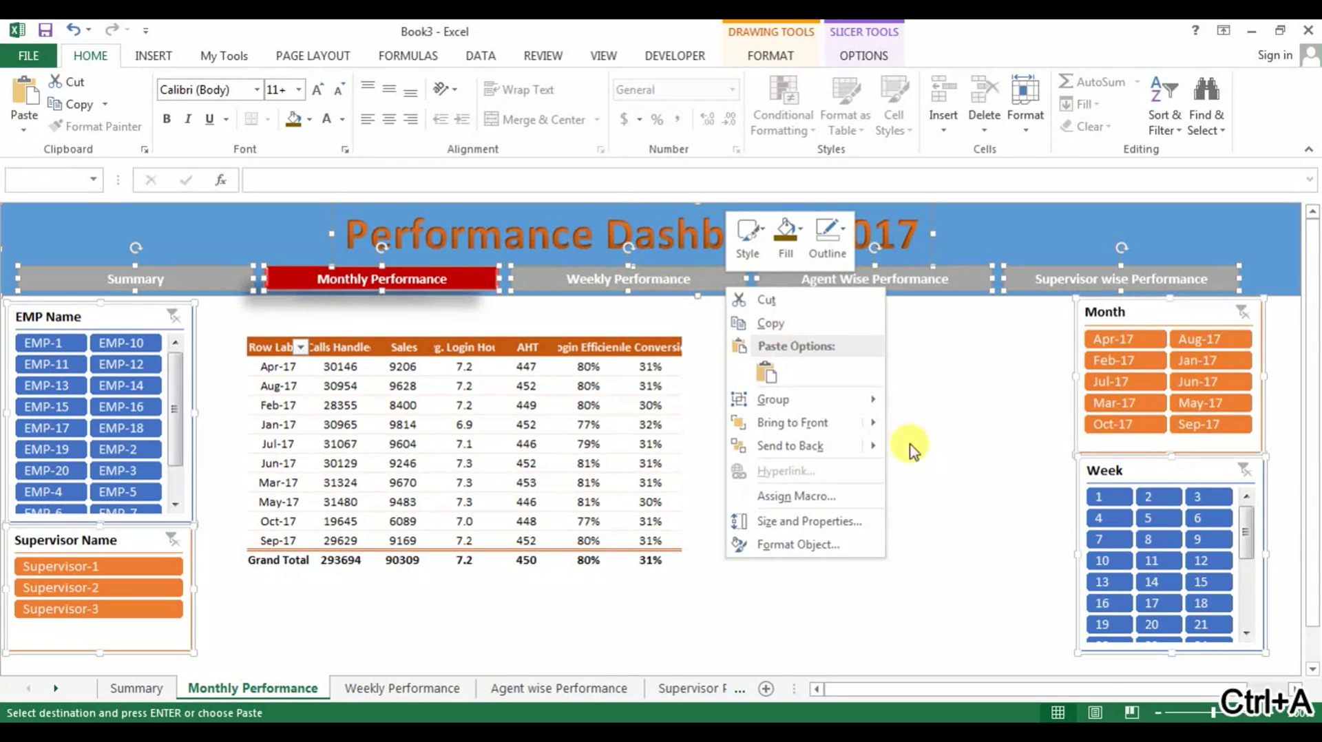
left_click(829, 521)
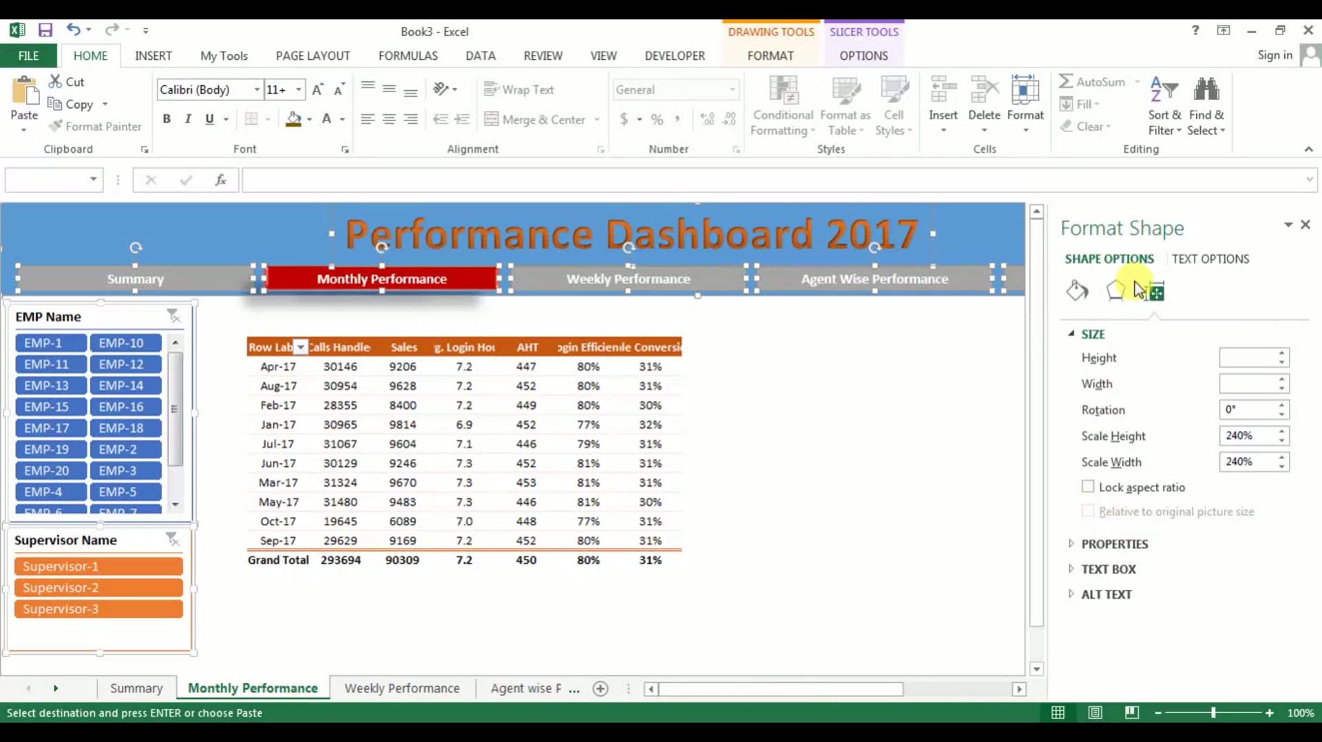
left_click(1073, 544)
scroll(1309, 531, "down", 2)
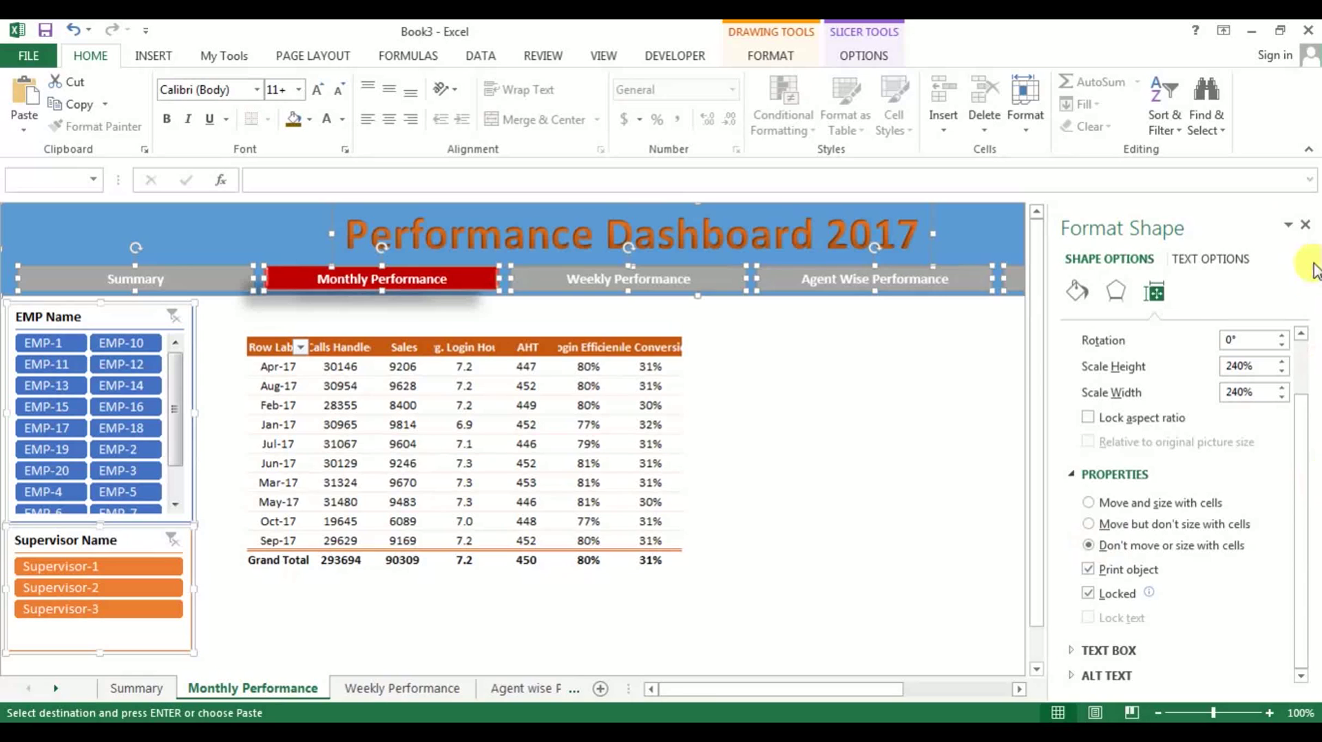
left_click(1303, 226)
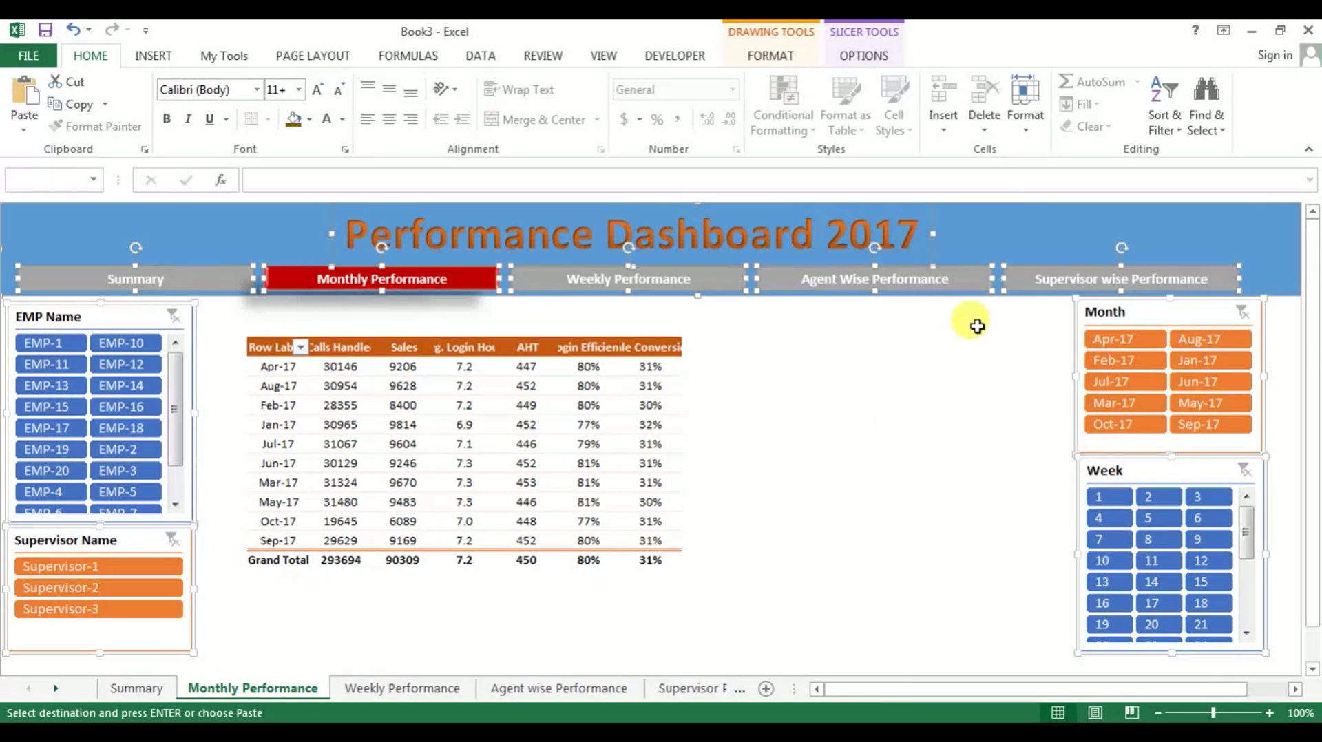
Set the width of all the pivot table's columns on the Monthly Performance sheet to 15.
left_click(851, 422)
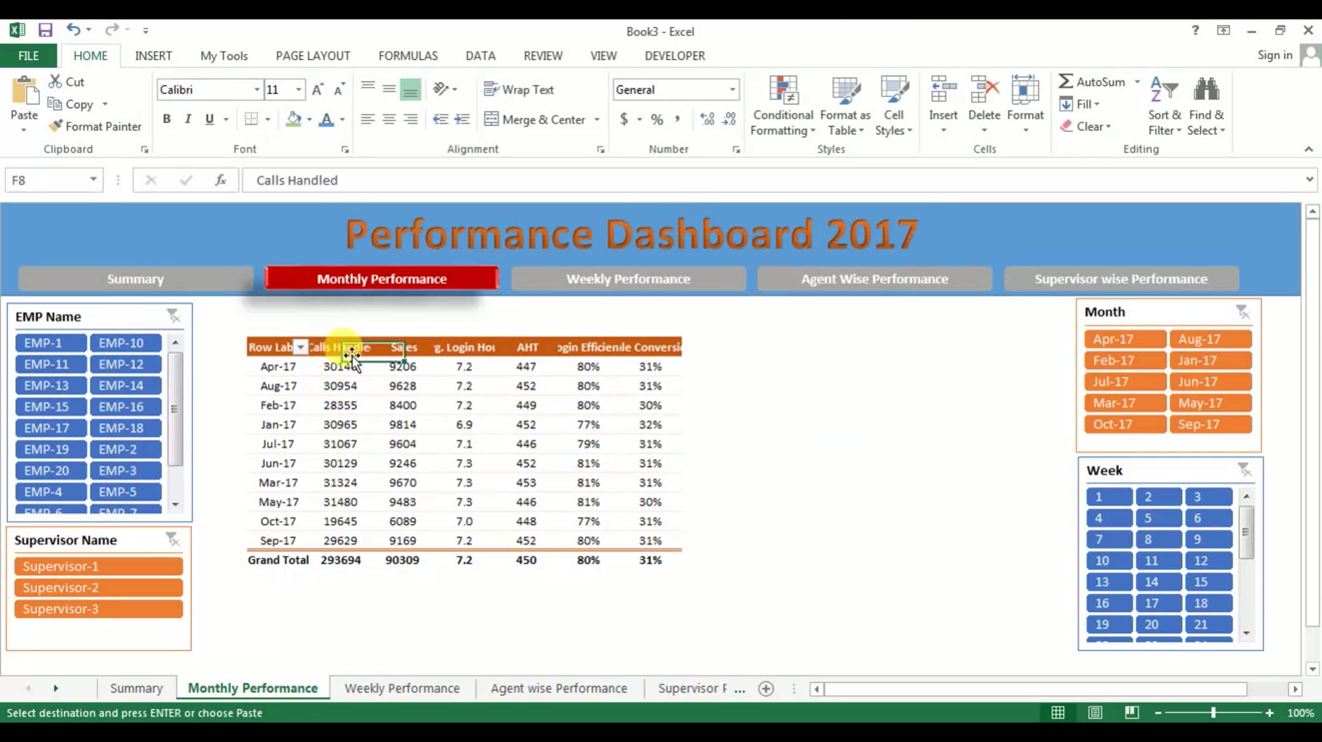
key("ctrl+a")
key("ctrl+space")
right_click(684, 407)
left_click(714, 585)
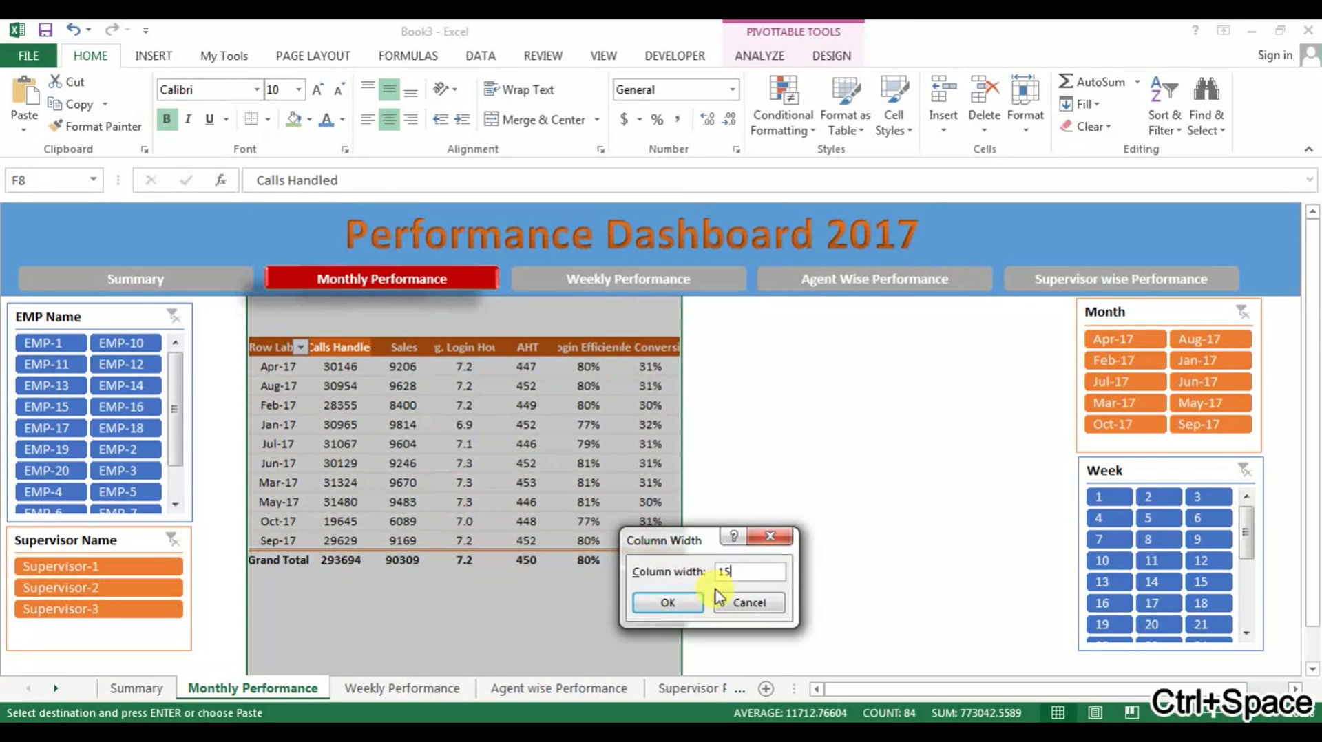
key("Return")
left_click(737, 521)
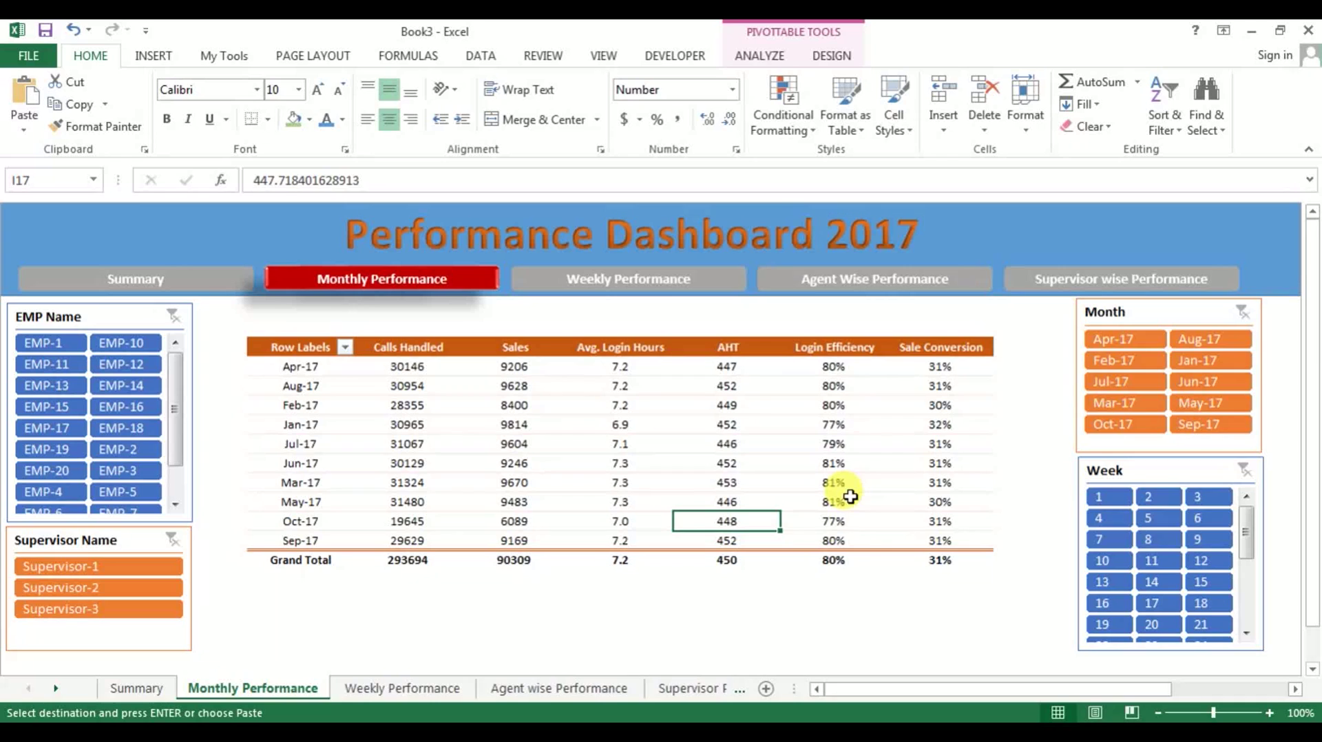
Rename the pivot table's Row Labels header in cell E8 as Month.
mouse_move(851, 496)
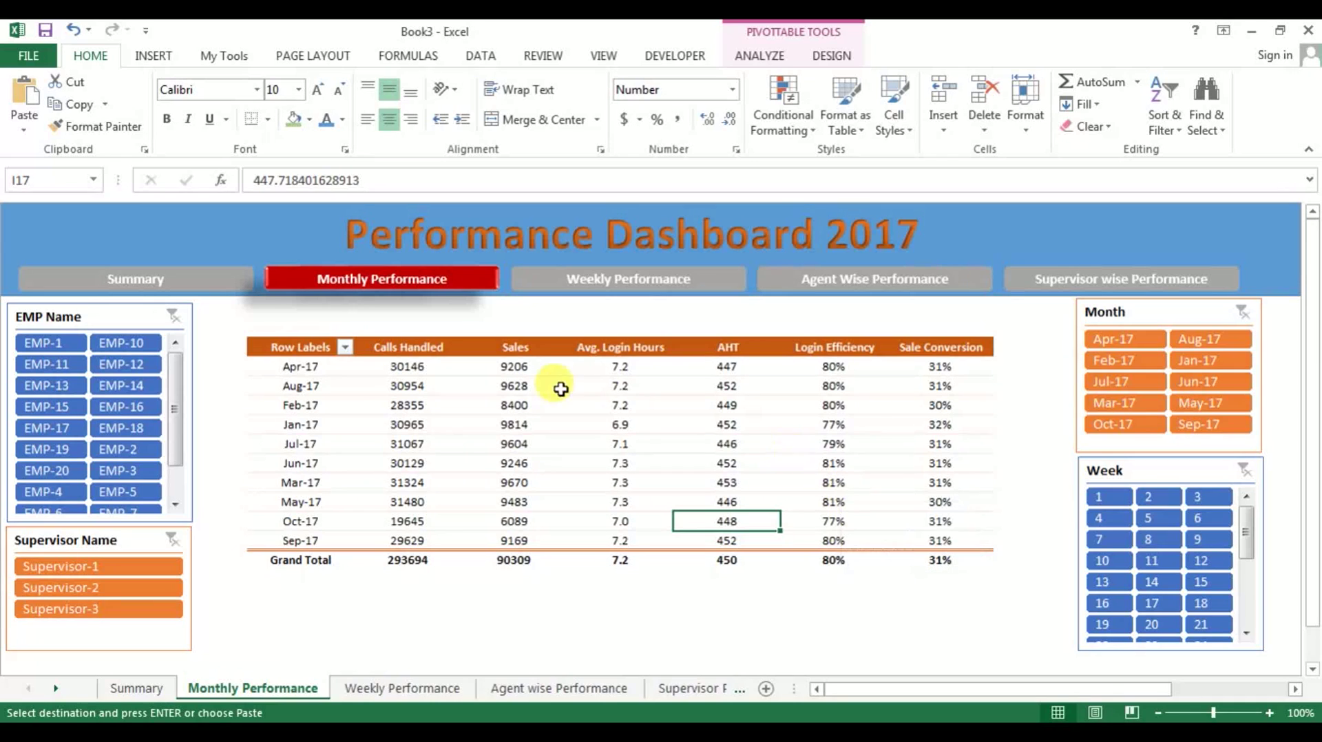
left_click(525, 385)
left_click(304, 348)
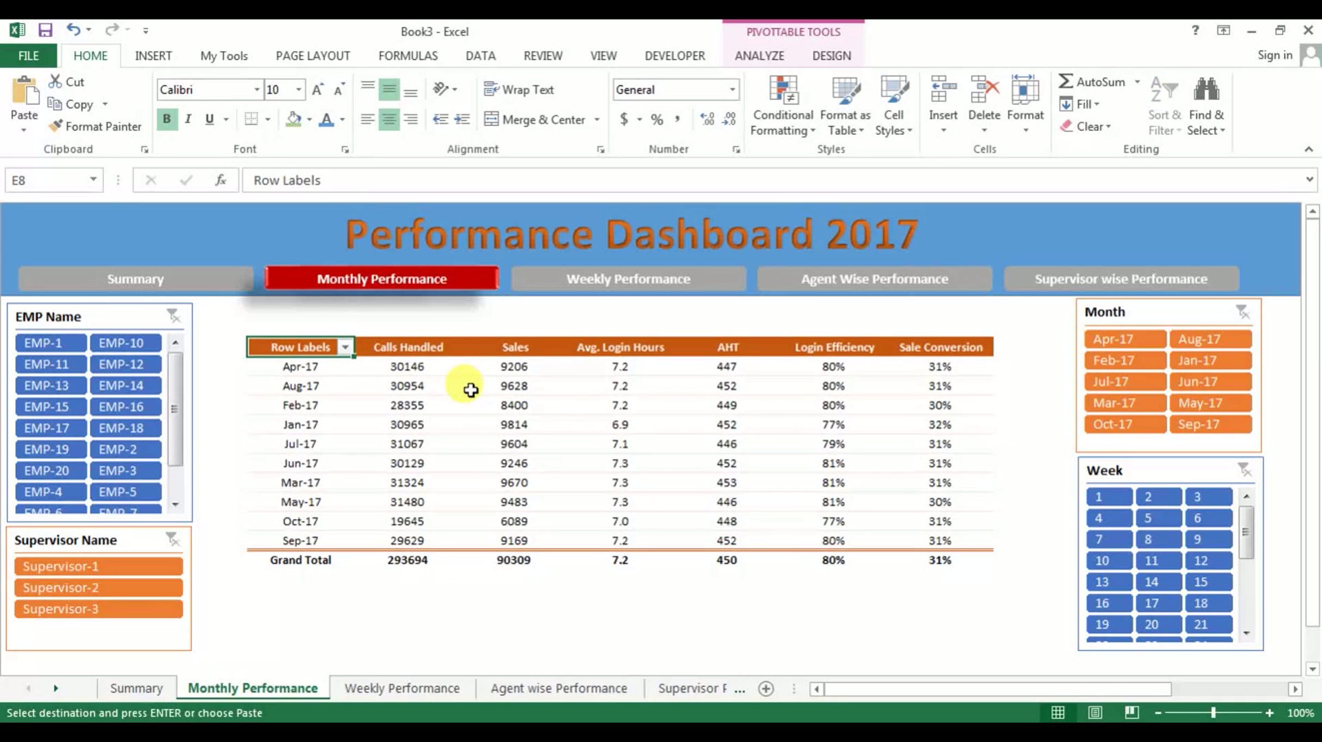
mouse_move(470, 390)
type("Mon")
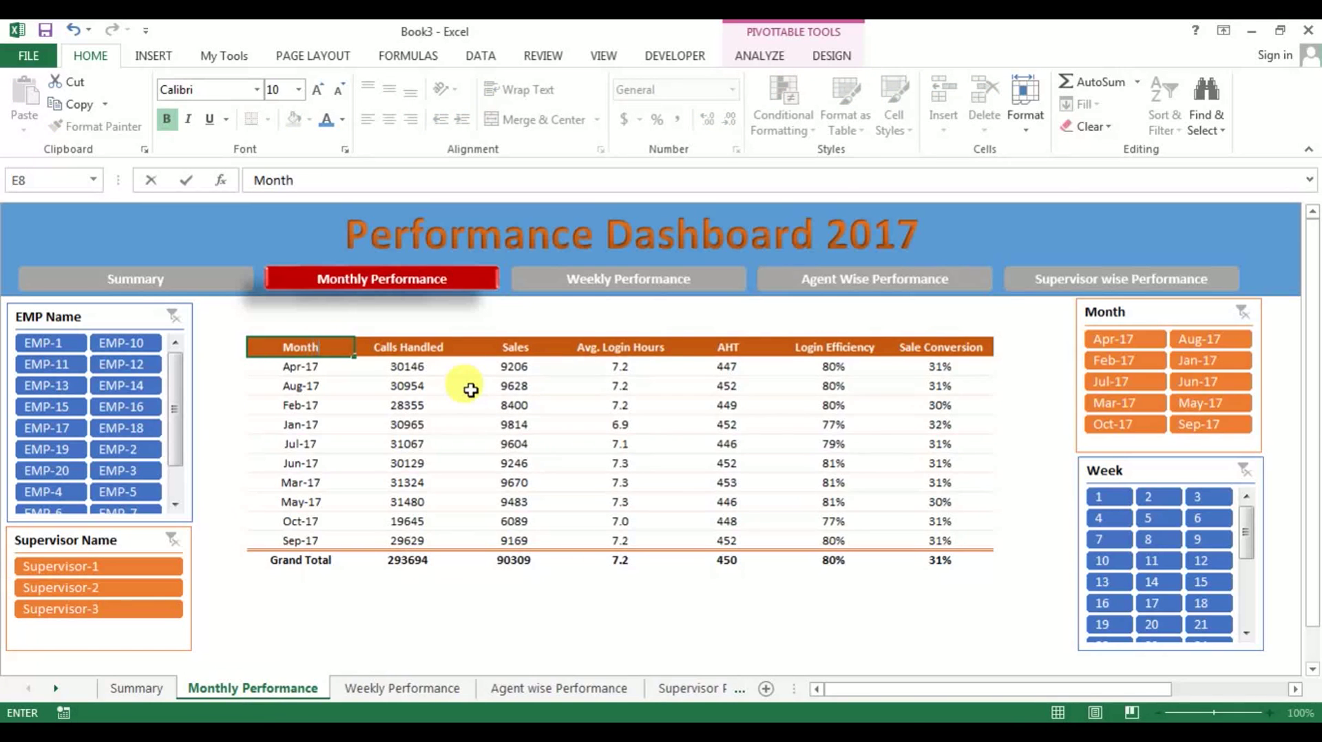
type("th")
key("Return")
Copy the whole pivot table from the Monthly Performance sheet and paste it at cell E8 of the Weekly Performance sheet.
key("ctrl+a")
key("ctrl+space")
left_click(471, 383)
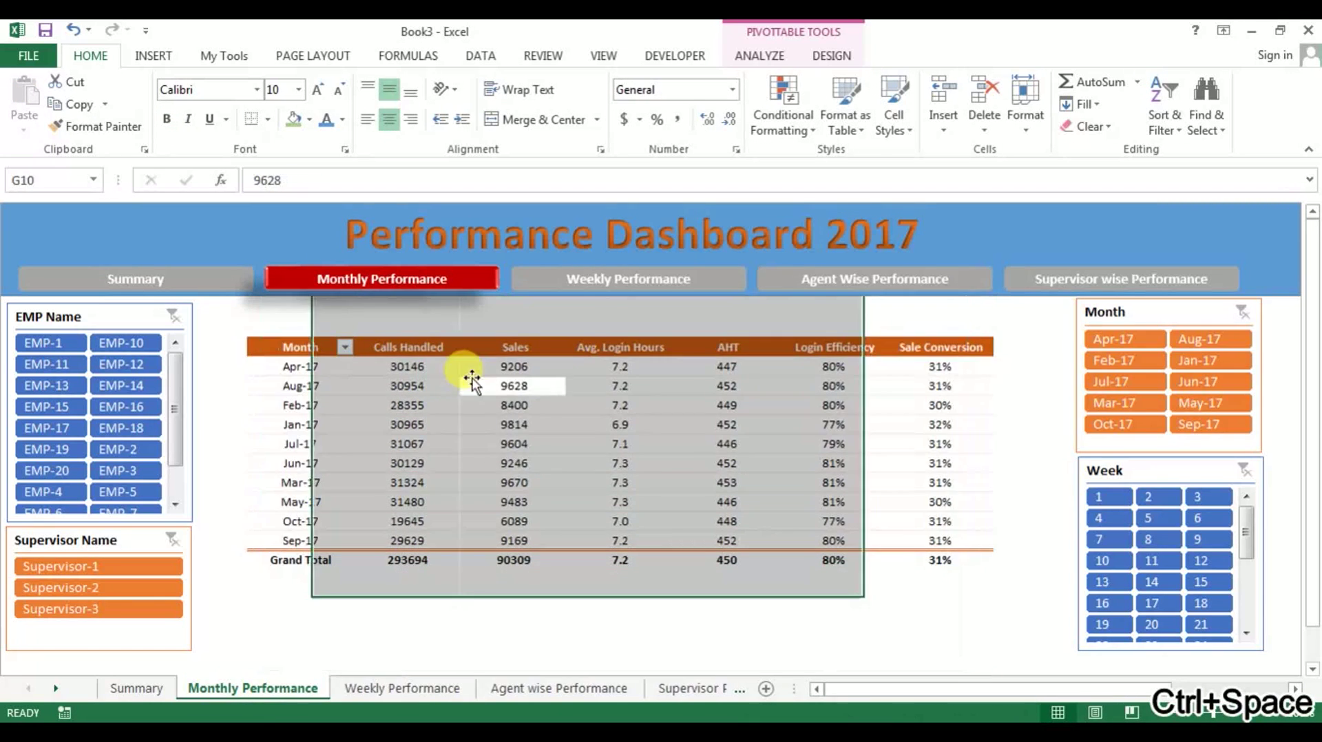
key("ctrl+a")
key("ctrl+c")
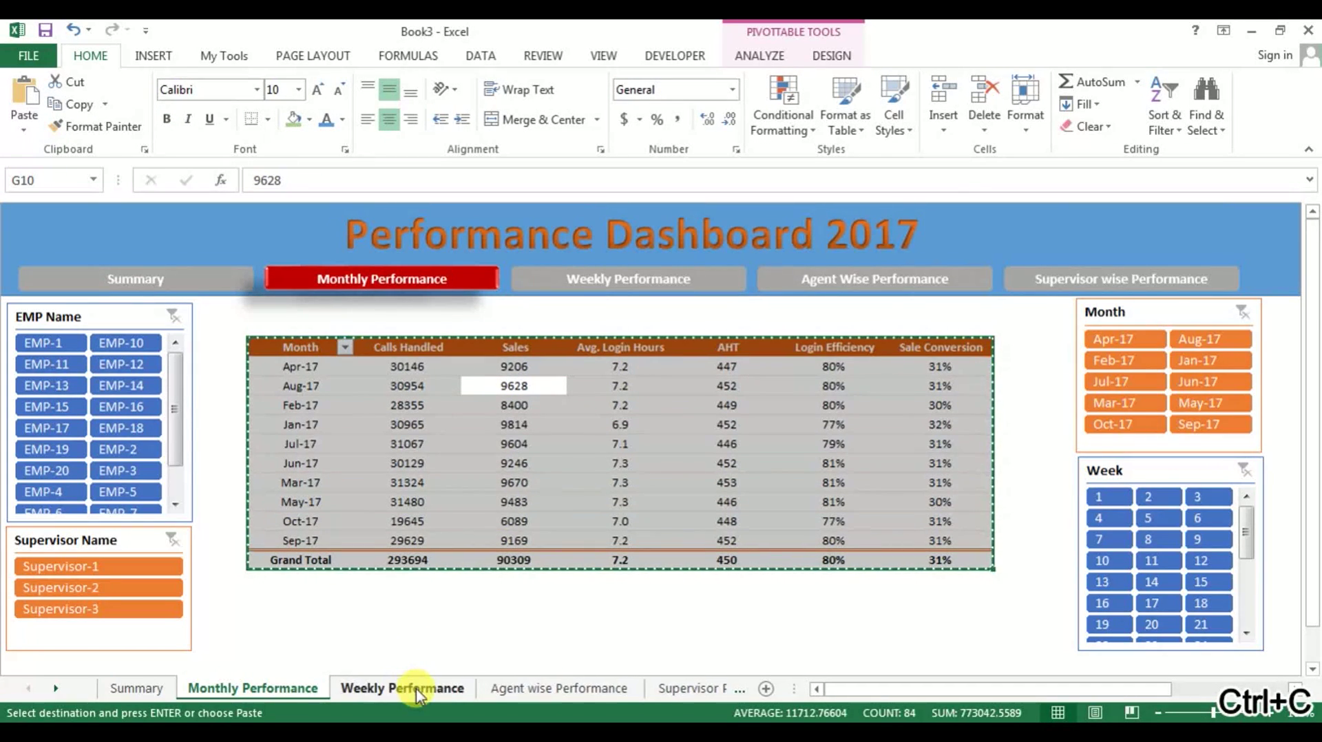
left_click(625, 281)
left_click(310, 350)
left_click(251, 688)
left_click(357, 688)
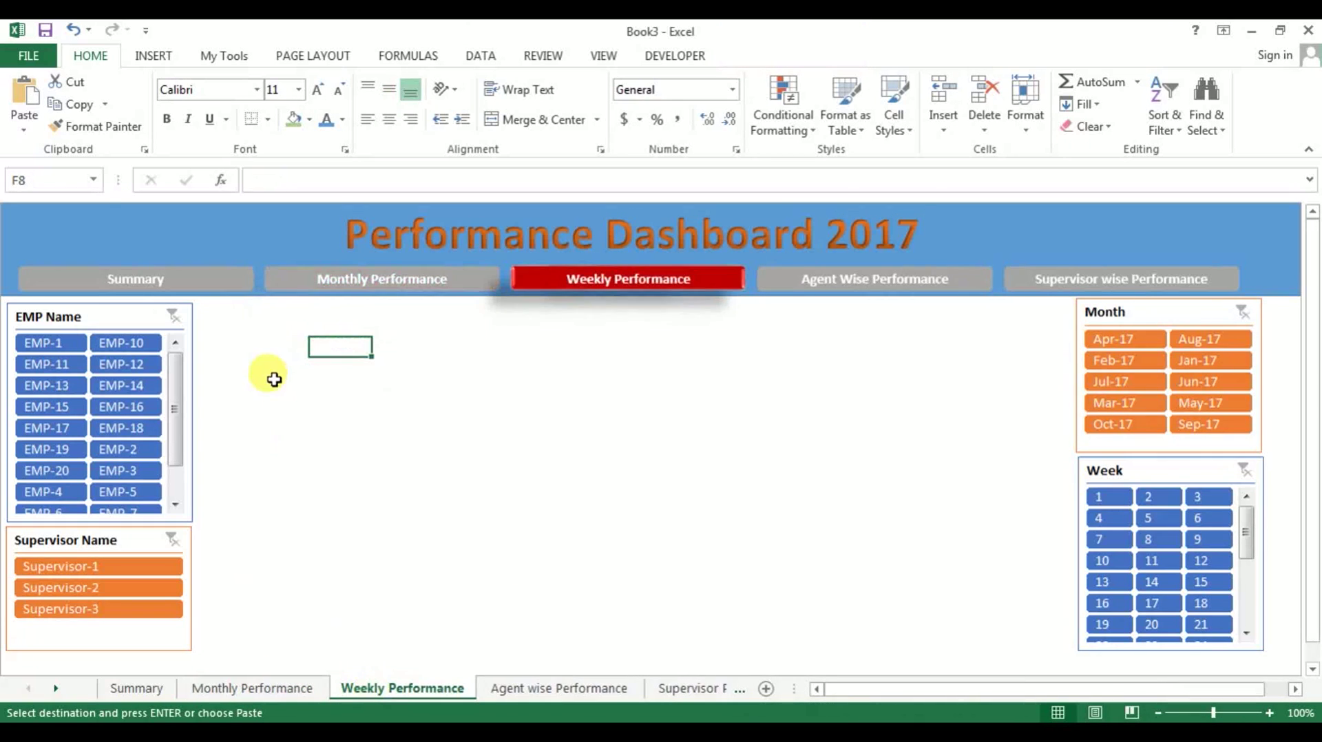
left_click(281, 338)
key("ctrl+v")
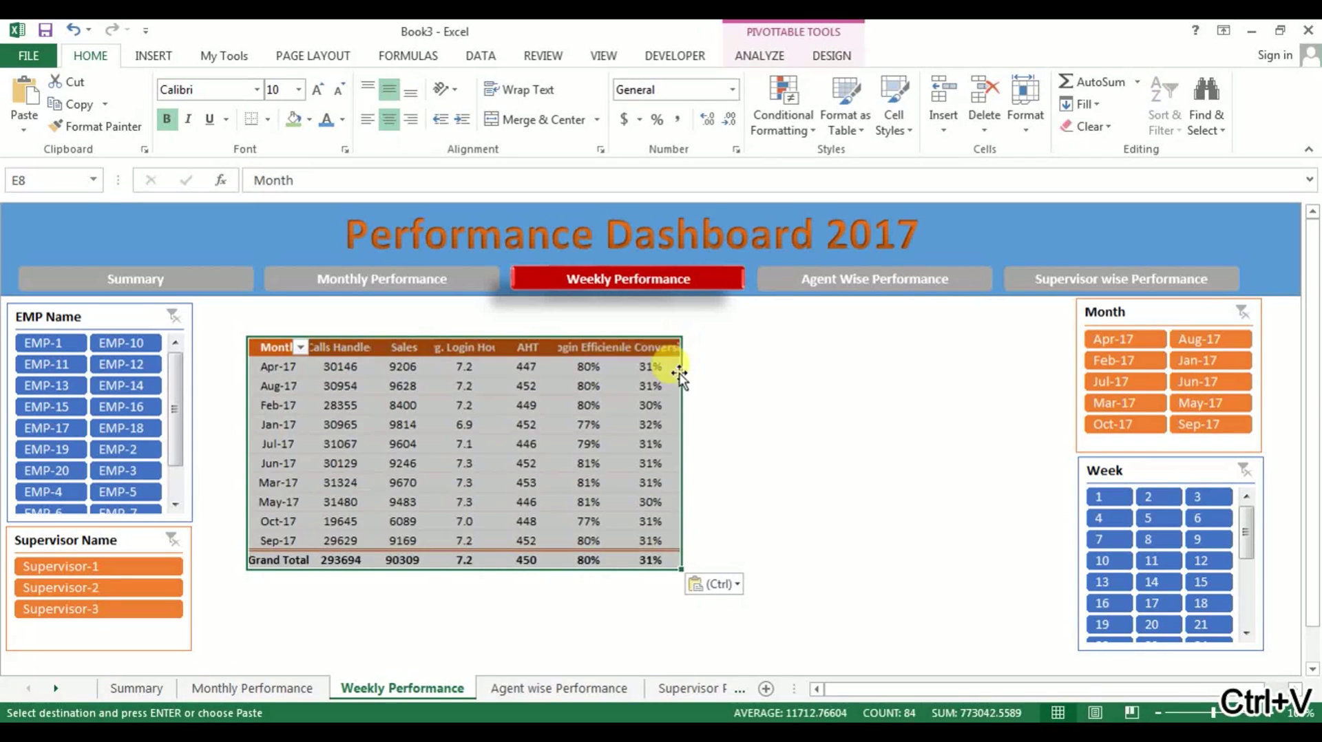
Try to set the width of all the pivot table's columns on the Weekly Performance sheet to 15.
left_click(569, 370)
key("ctrl+space")
right_click(571, 370)
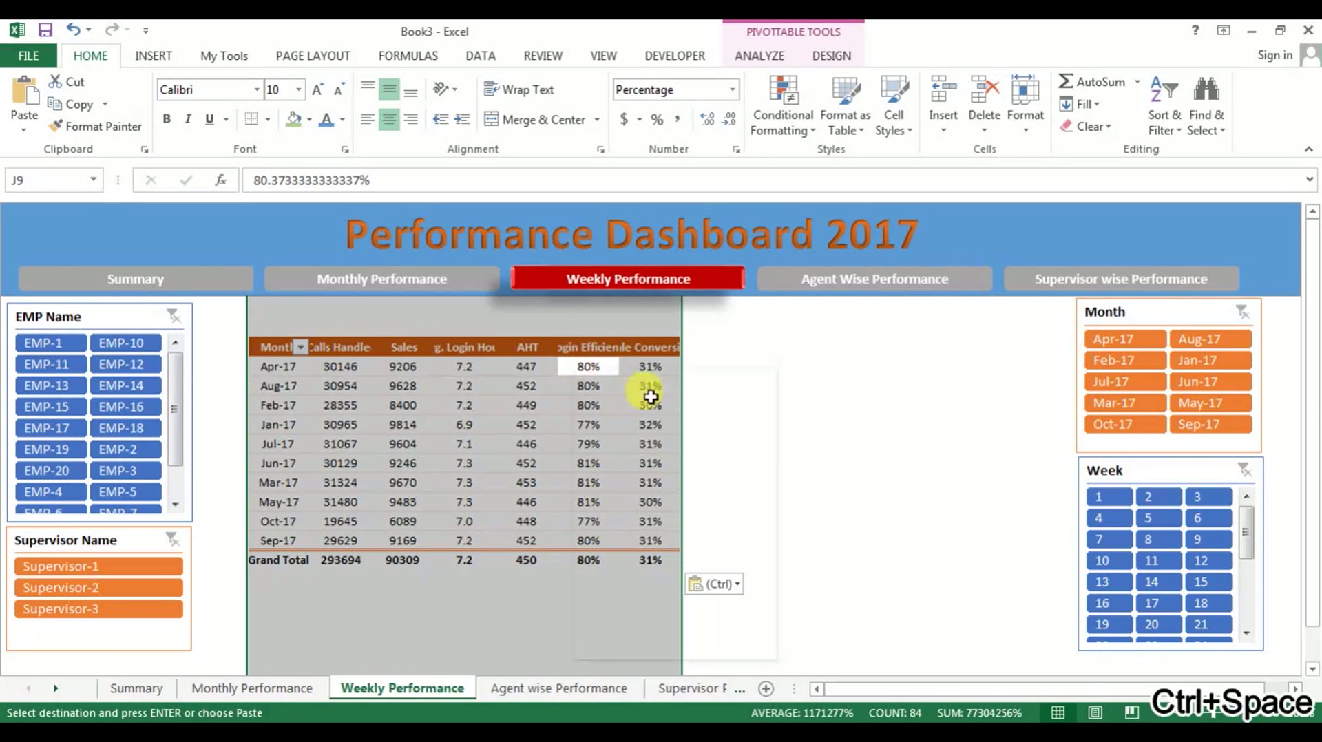
left_click(673, 599)
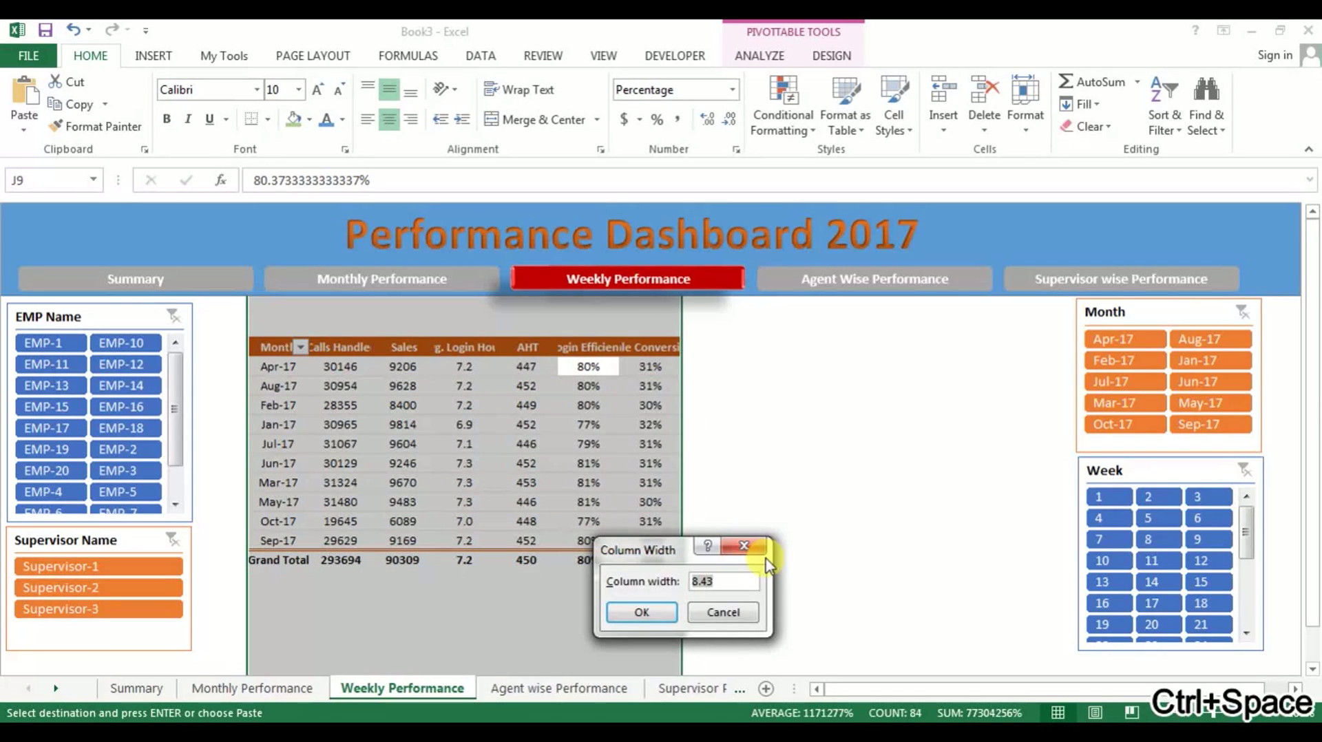
type("15")
key("Return")
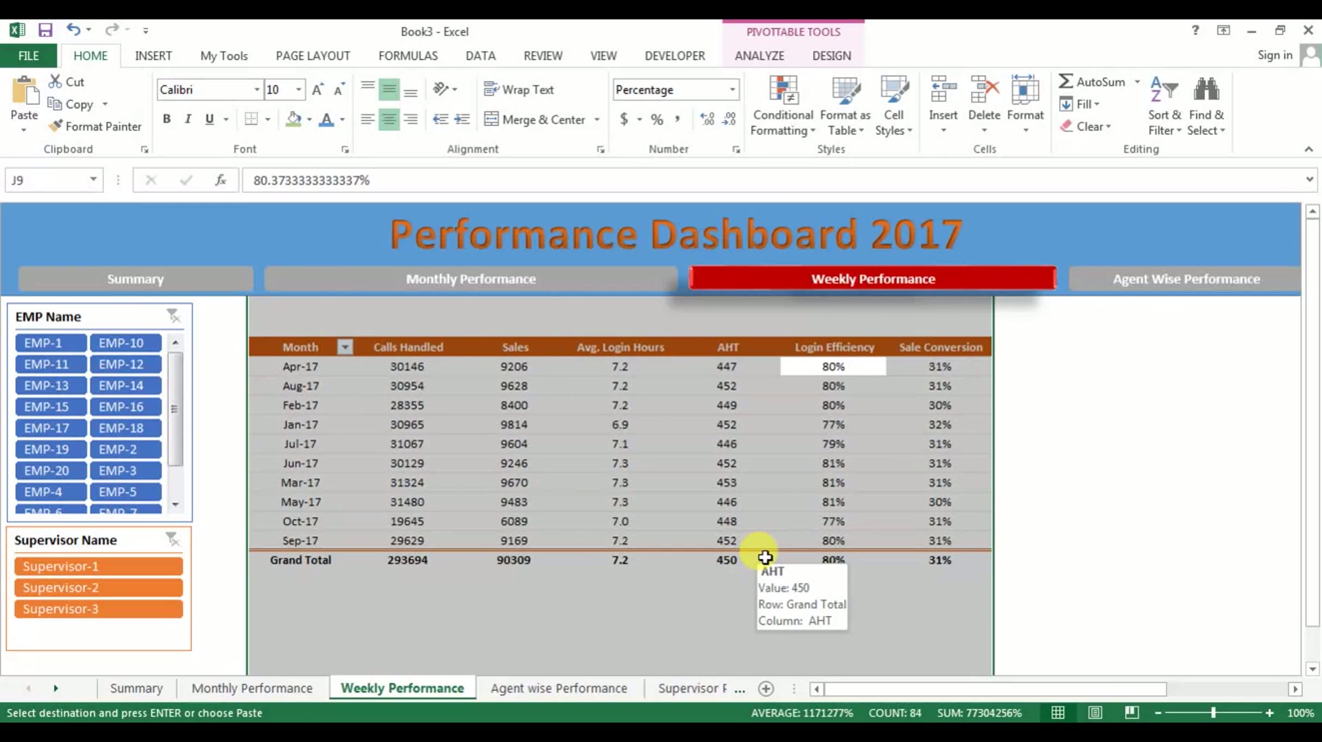
key("ctrl+z")
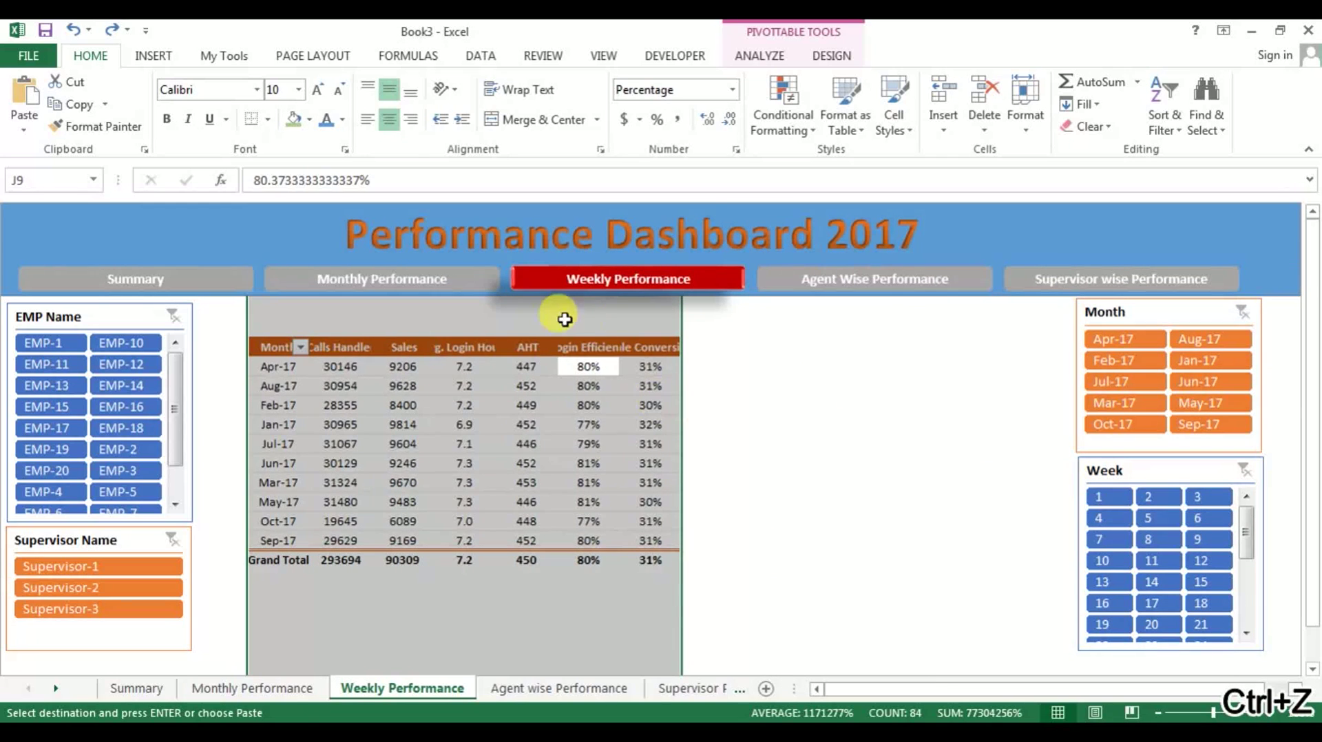
Set all shapes and slicers on the Weekly Performance sheet to "Don't move or size with cells".
right_click(394, 284)
key("Escape")
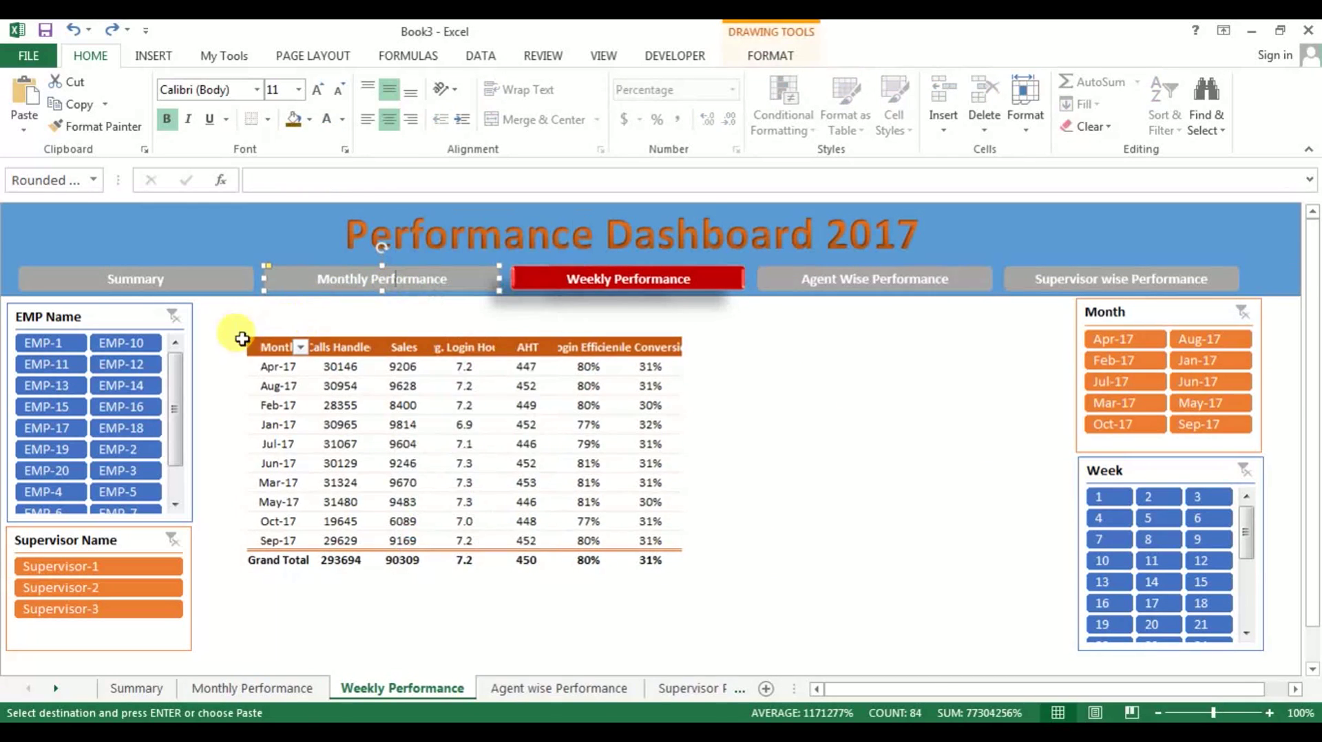
left_click(110, 317)
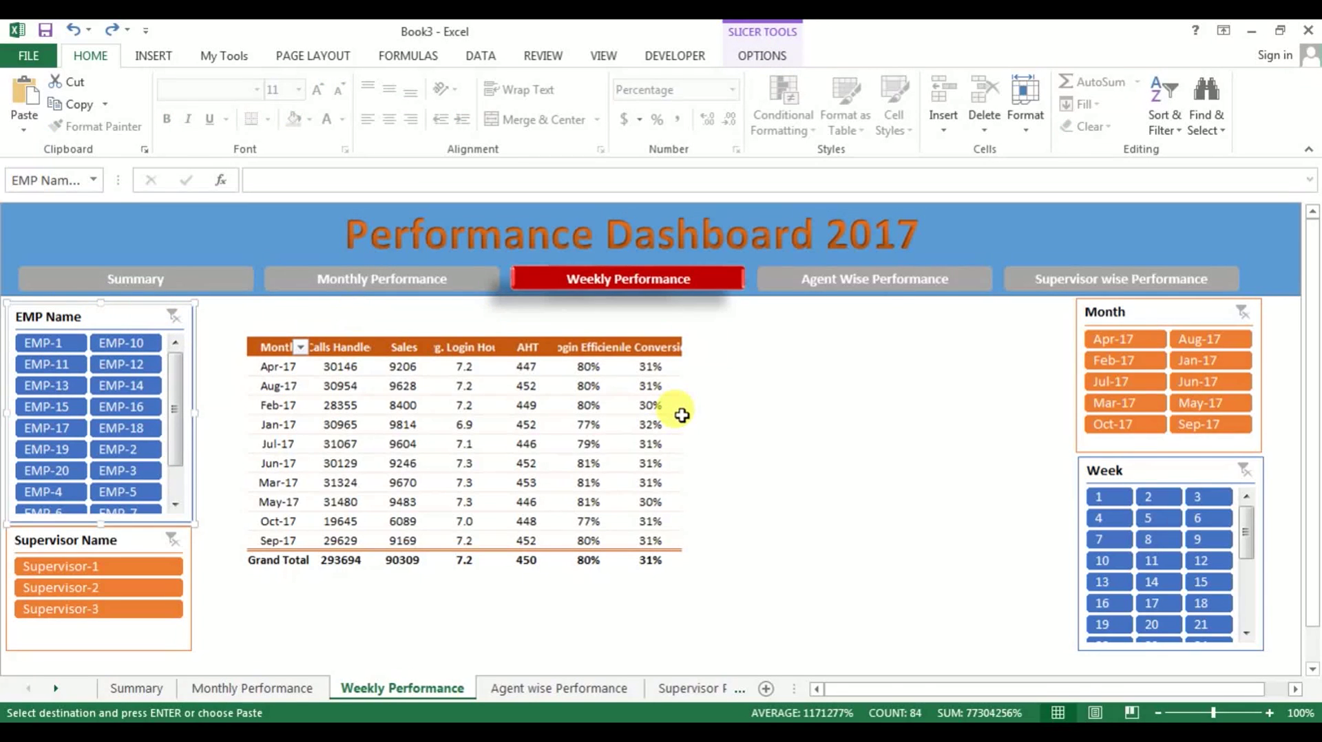
key("ctrl+a")
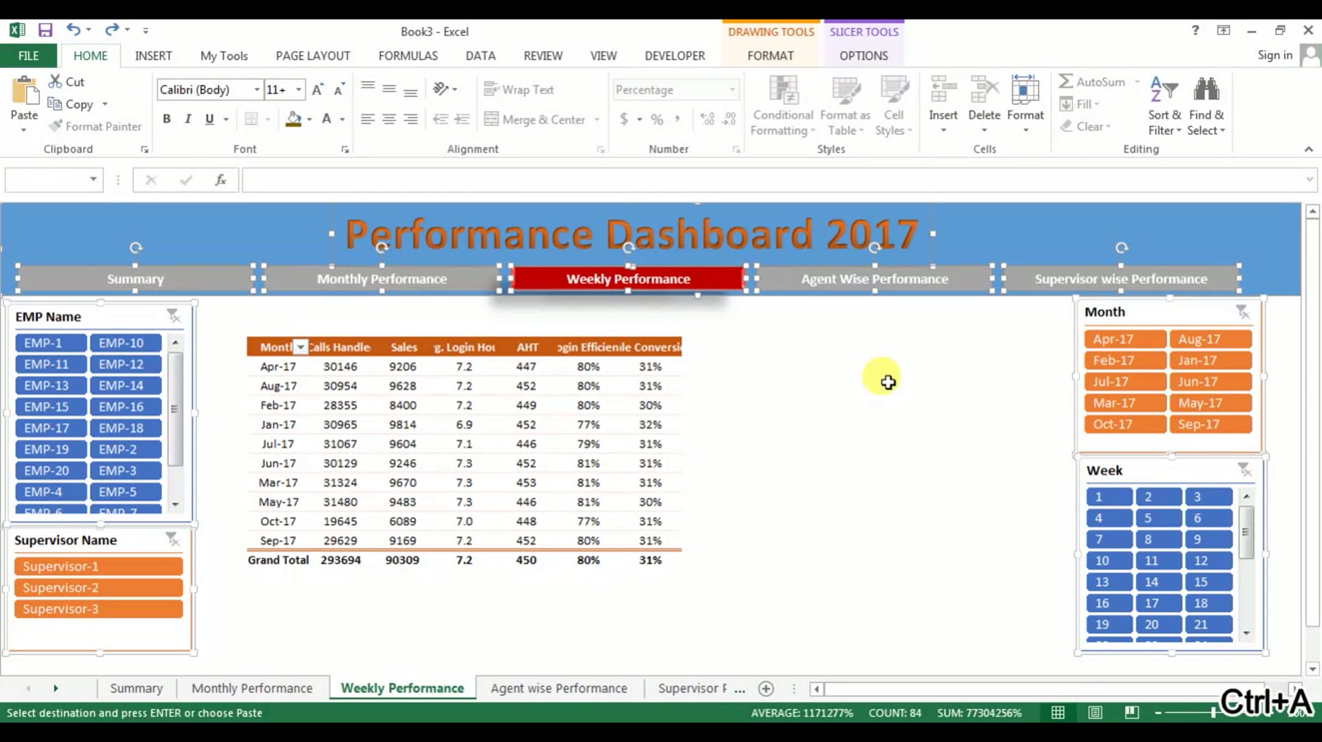
right_click(909, 288)
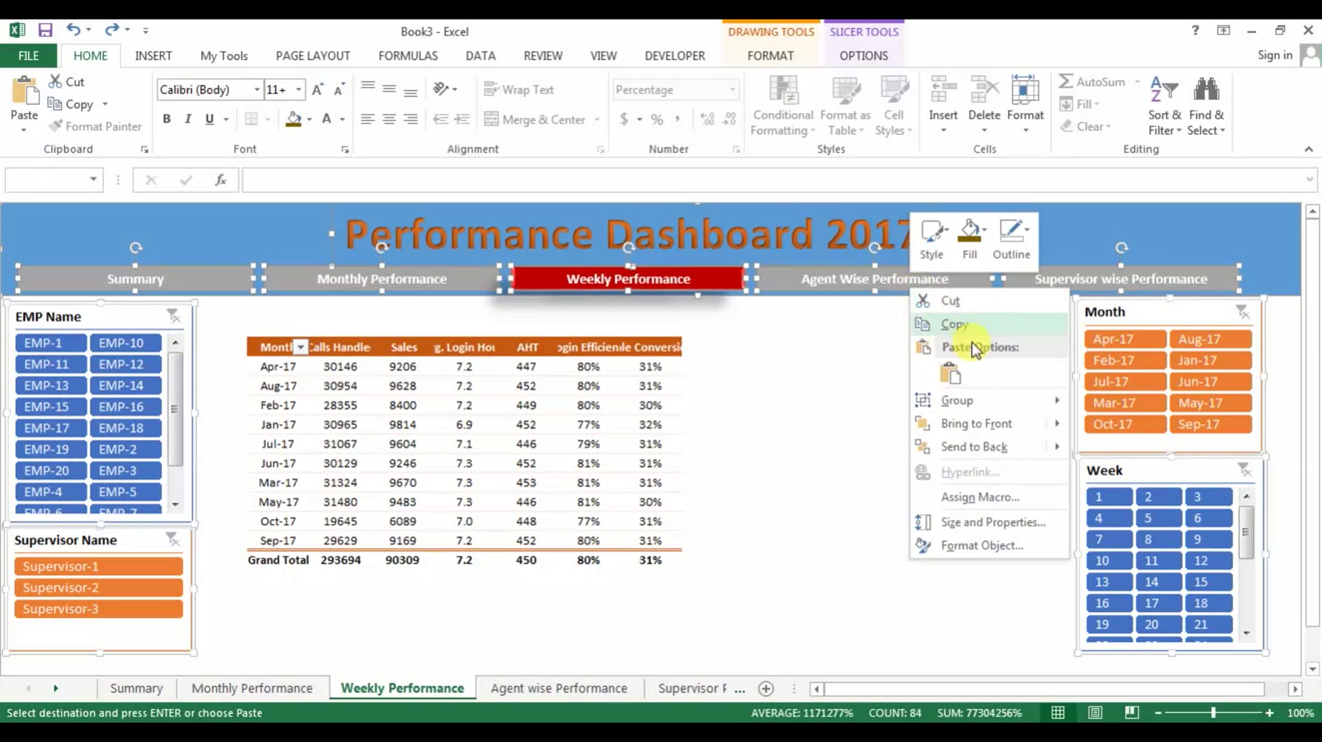
left_click(991, 523)
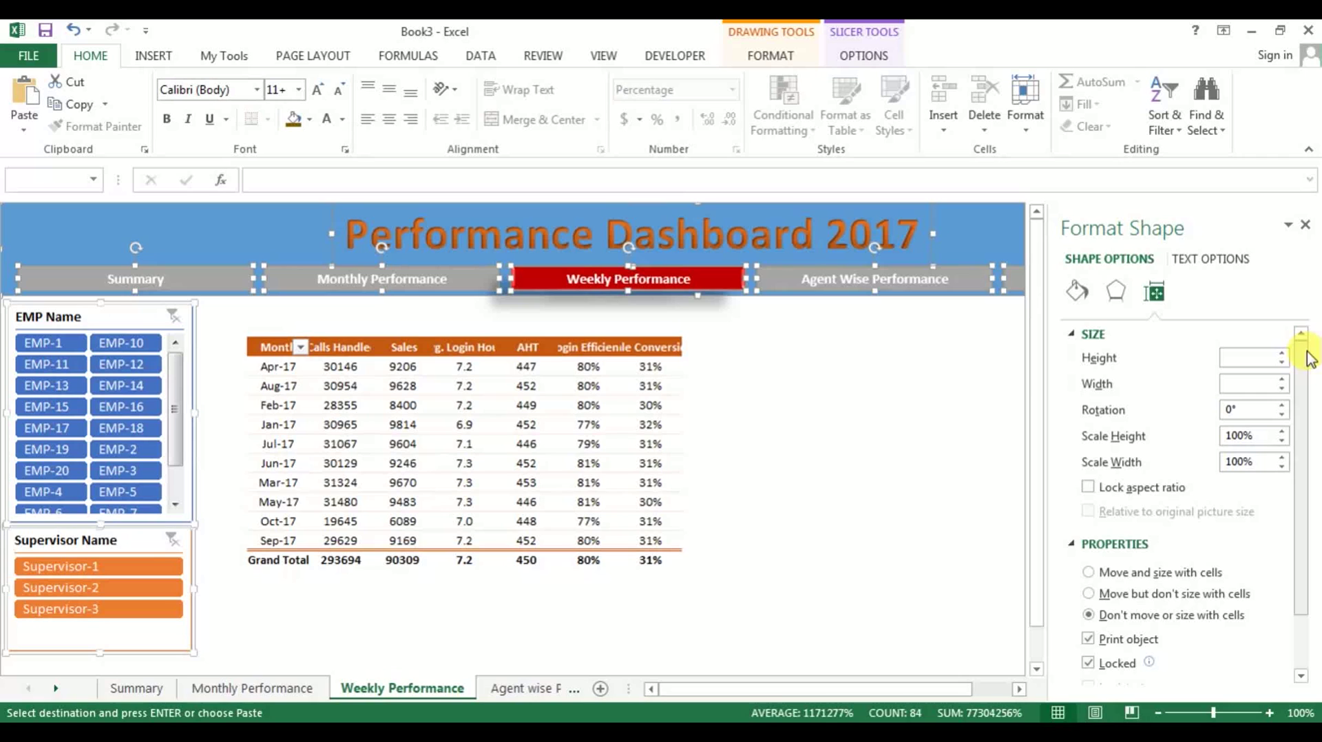
left_click(1305, 225)
Set the width of all the pivot table's columns on the Weekly Performance sheet to 15.
left_click(402, 386)
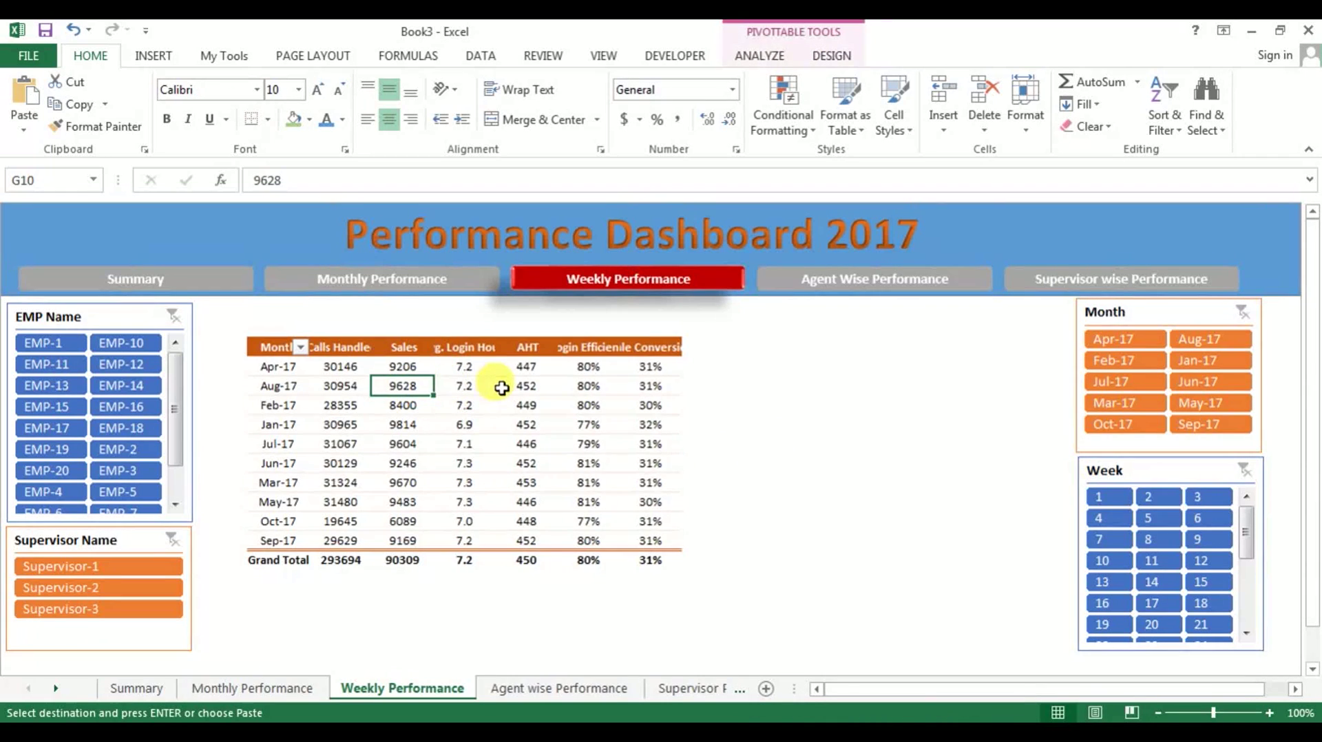
key("ctrl+space")
right_click(521, 392)
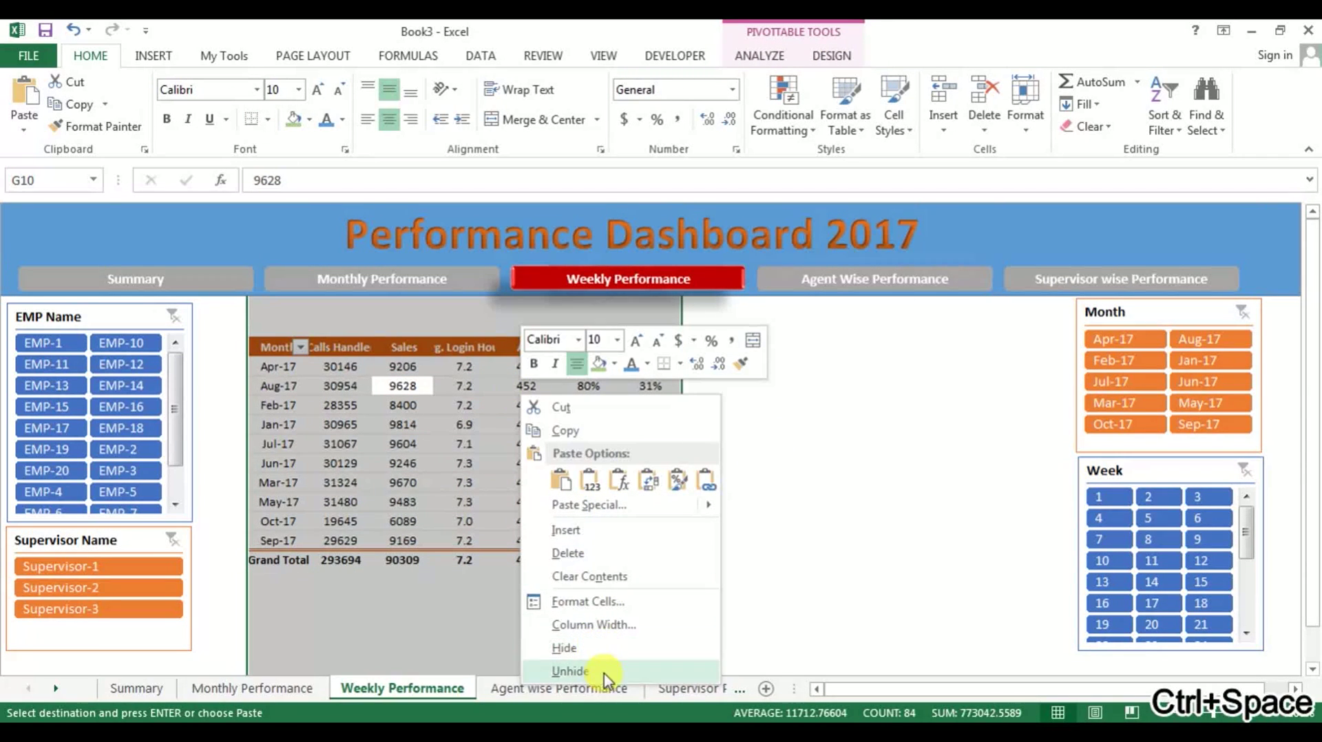
left_click(594, 625)
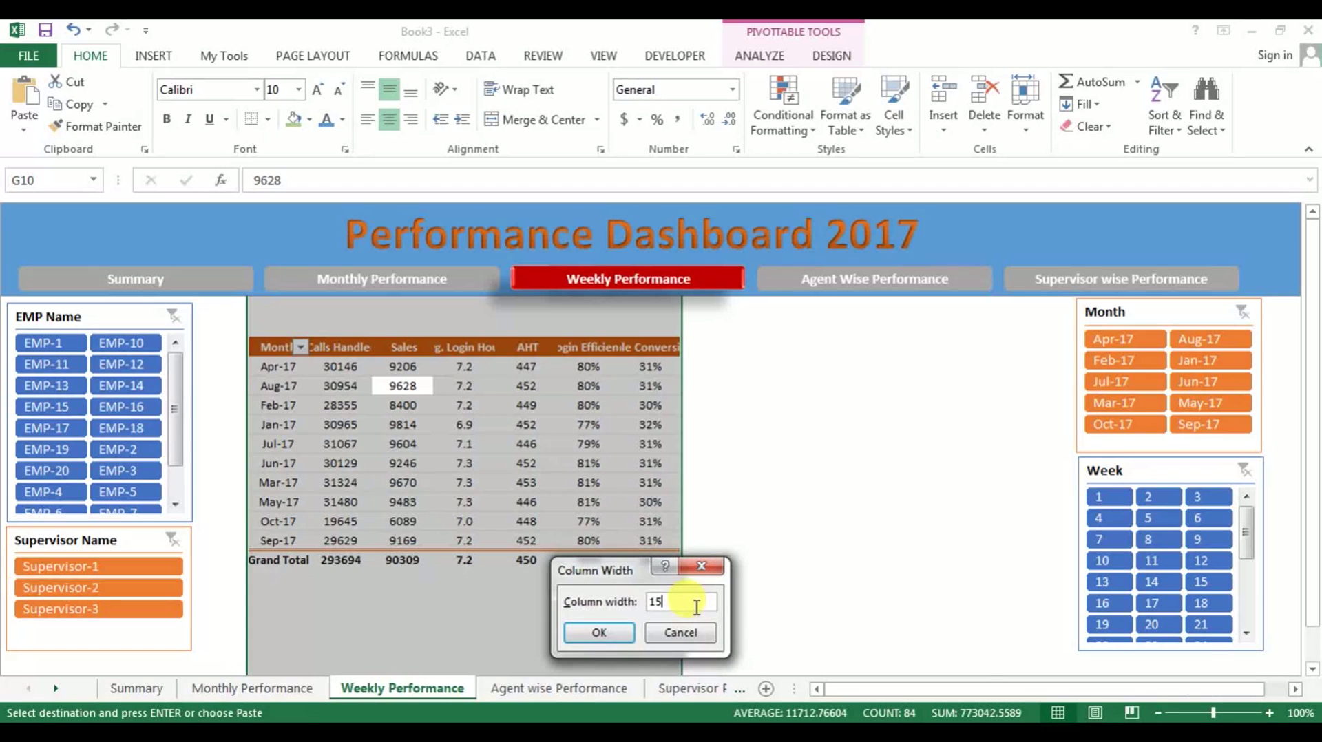
key("Return")
left_click(413, 386)
left_click_drag(459, 390, 415, 372)
key("Escape")
Replace the Month field with Week in the rows of the Weekly Performance pivot table and close the field list.
right_click(616, 425)
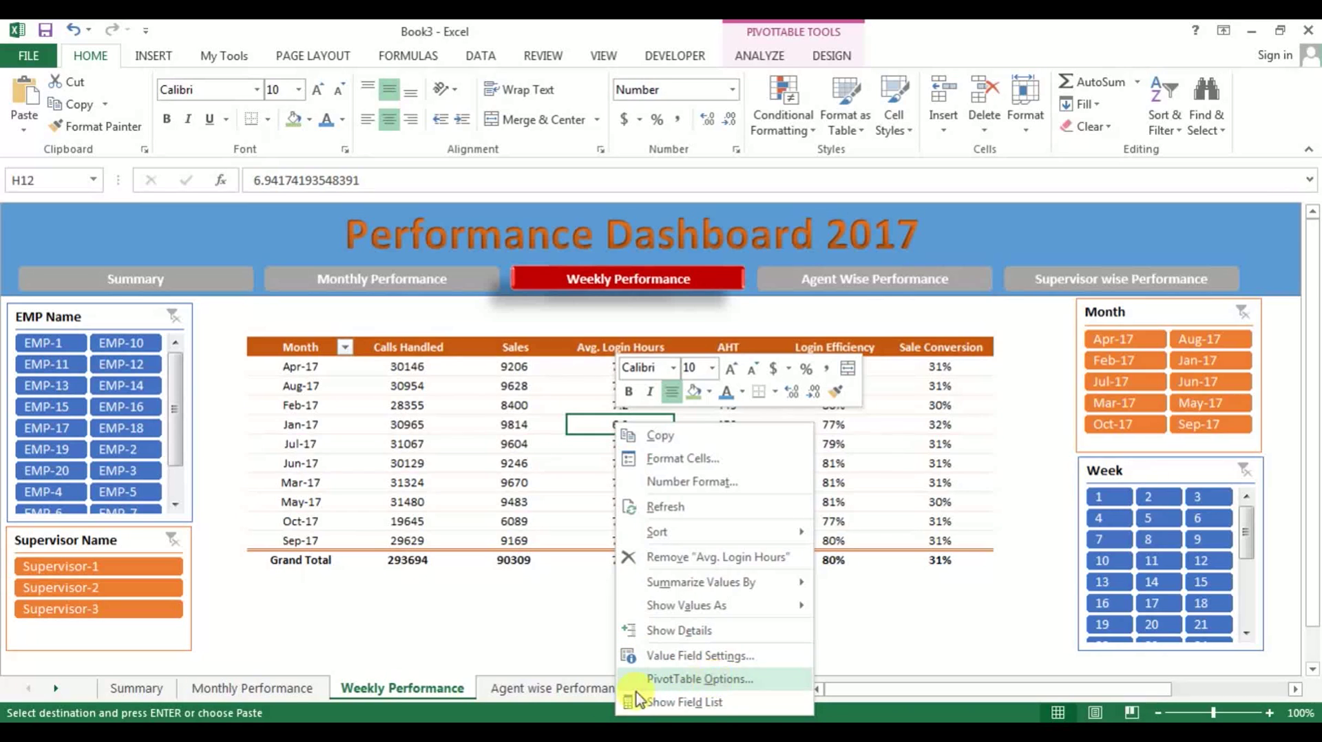
left_click(716, 702)
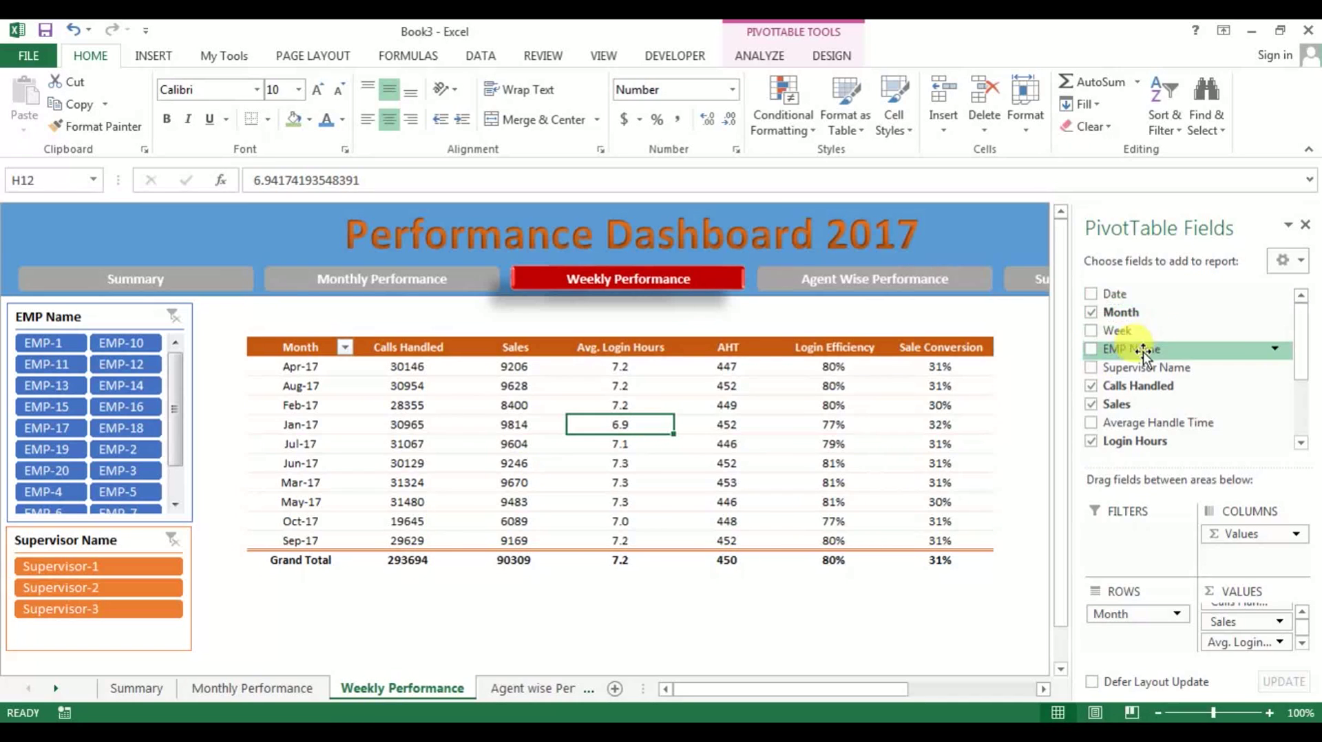
left_click_drag(1127, 331, 1155, 637)
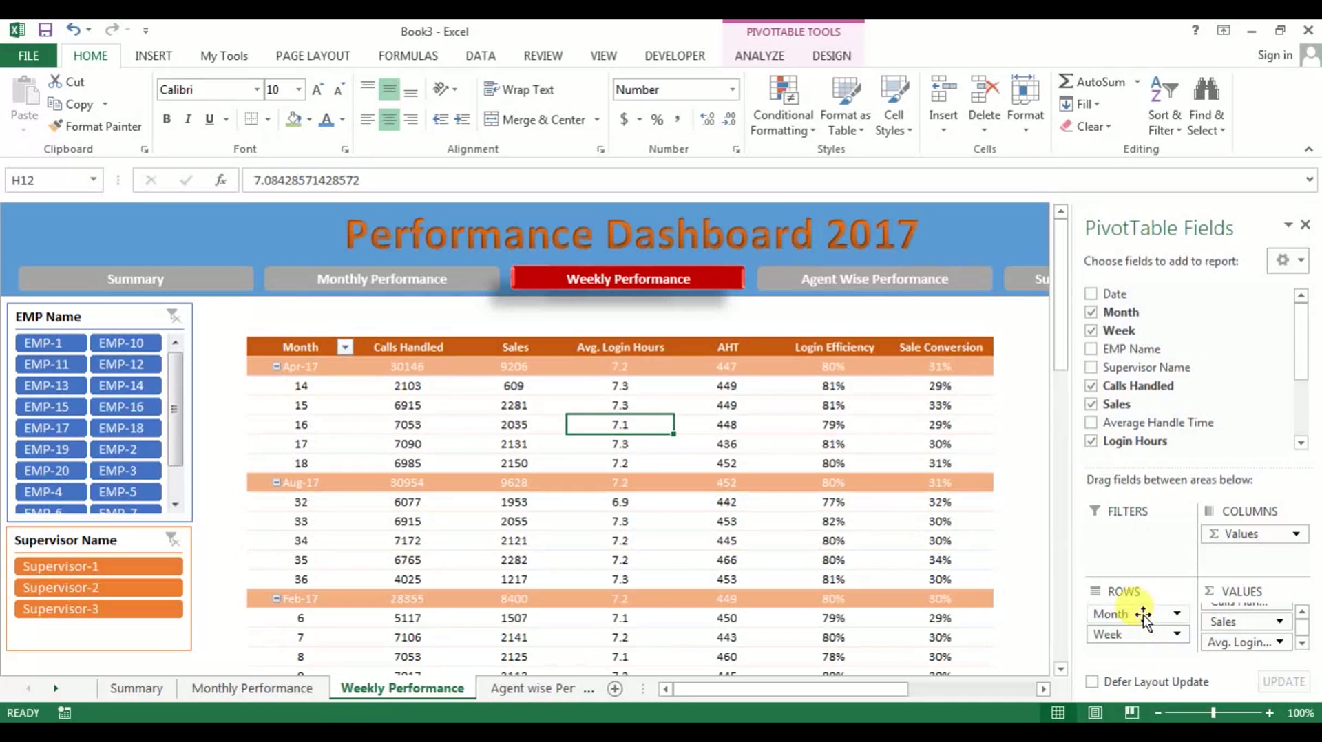
left_click_drag(1166, 341, 1253, 296)
left_click(1303, 226)
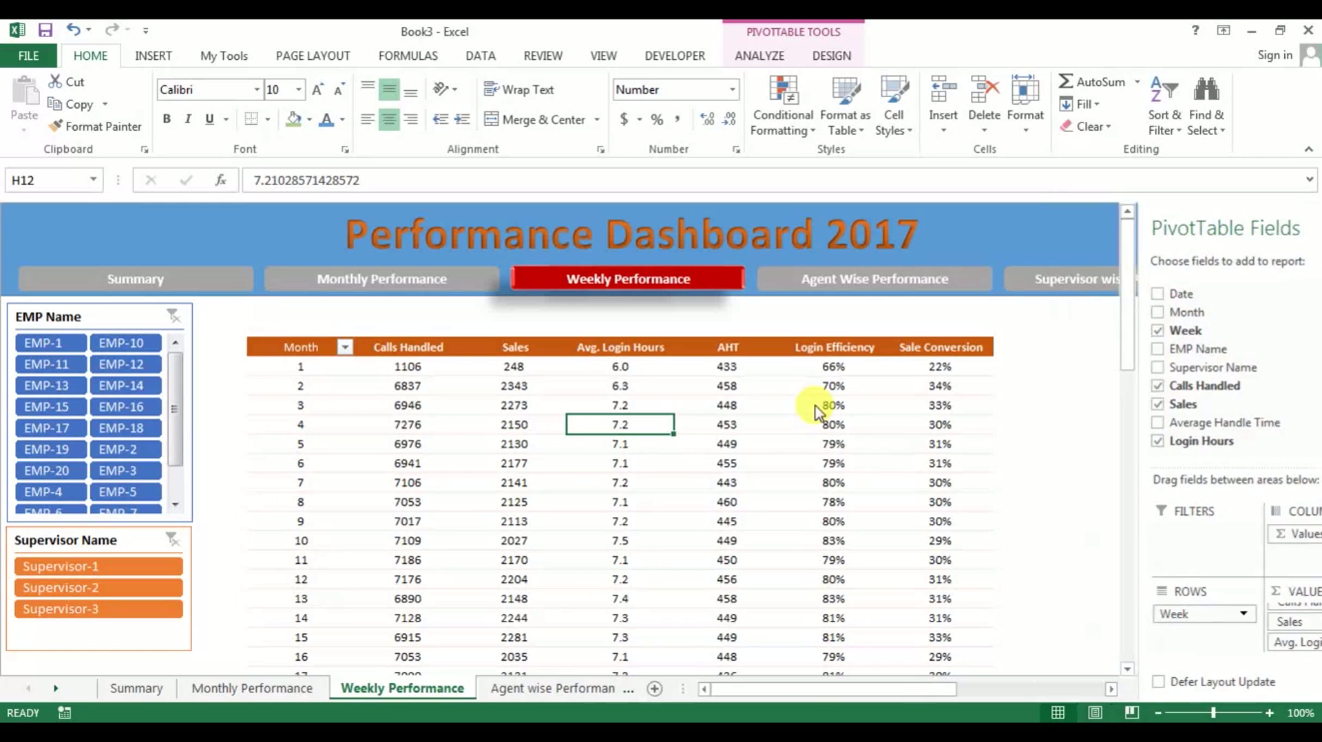
left_click(518, 384)
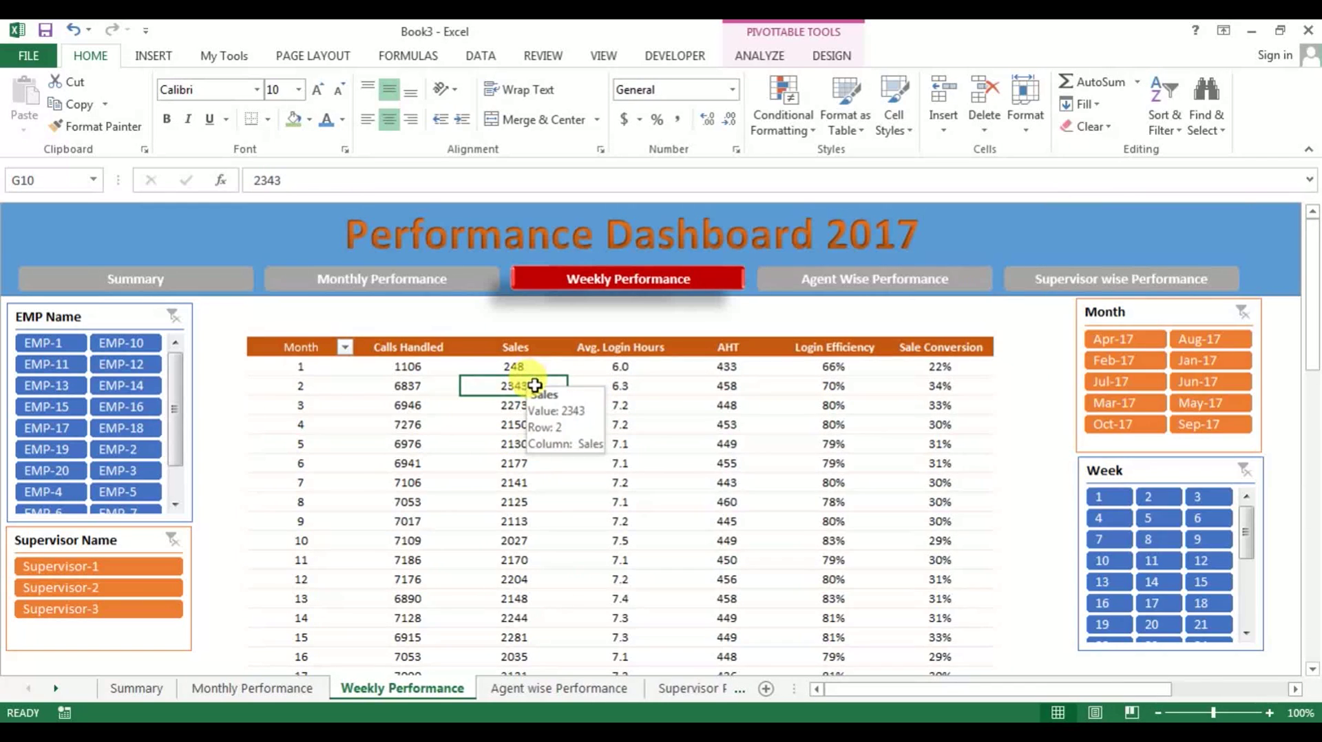
Rename the Weekly Performance pivot table's row header in cell E8 as Week.
left_click(316, 348)
type("We")
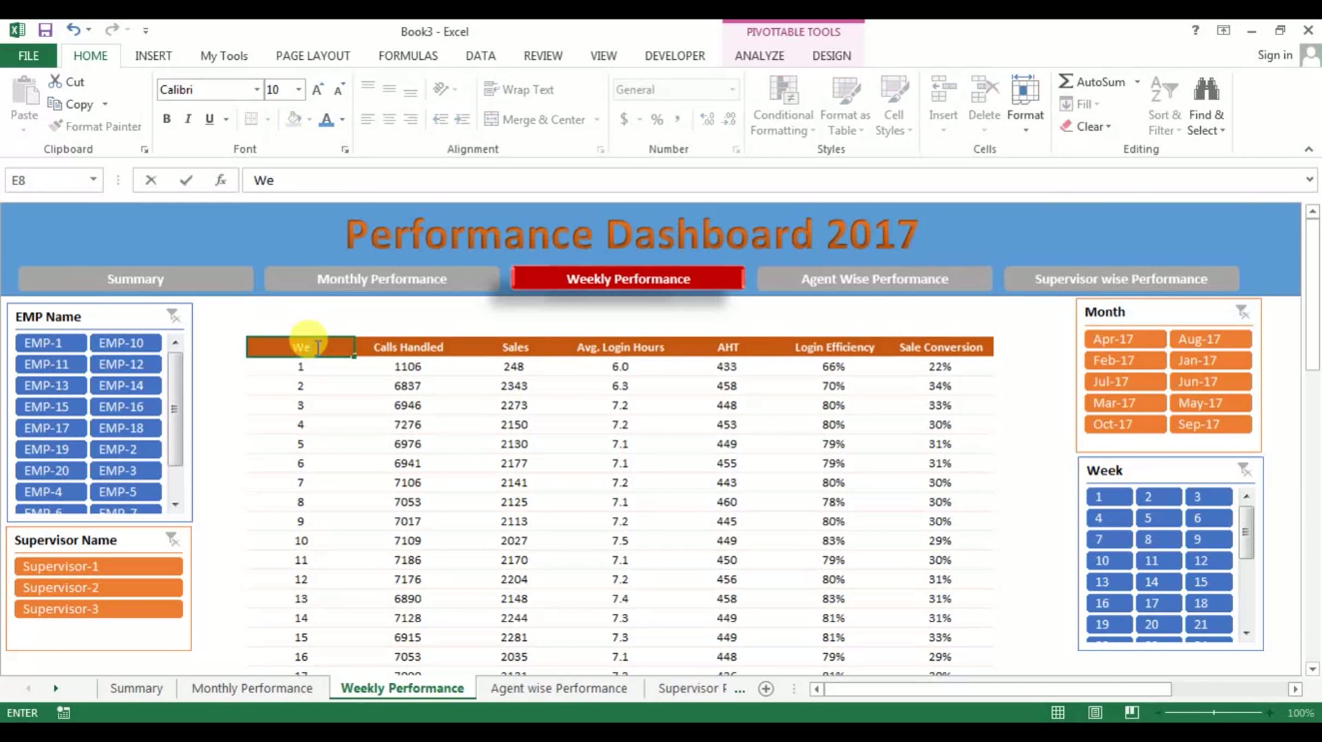
left_click(620, 425)
Copy the whole weekly pivot table and paste it at cell E7 of the Agent wise Performance sheet.
key("ctrl+a")
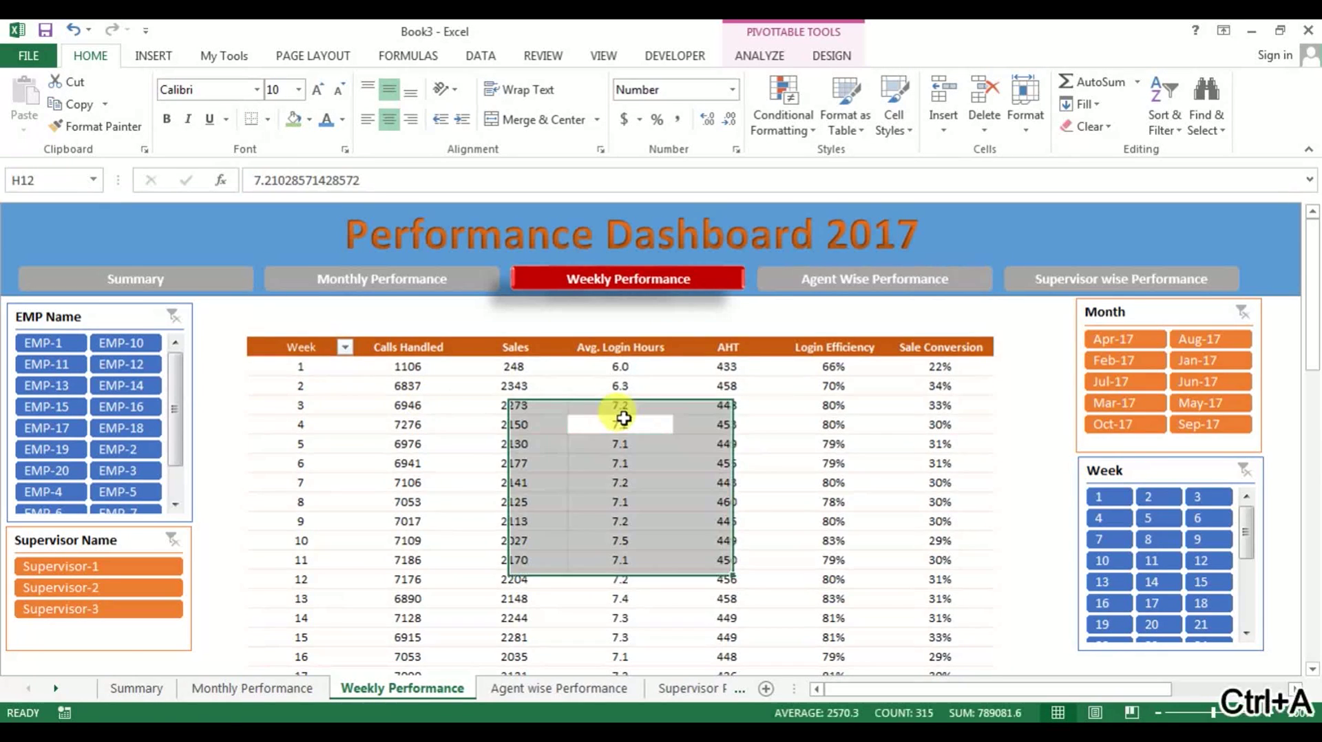
key("ctrl+c")
left_click(552, 688)
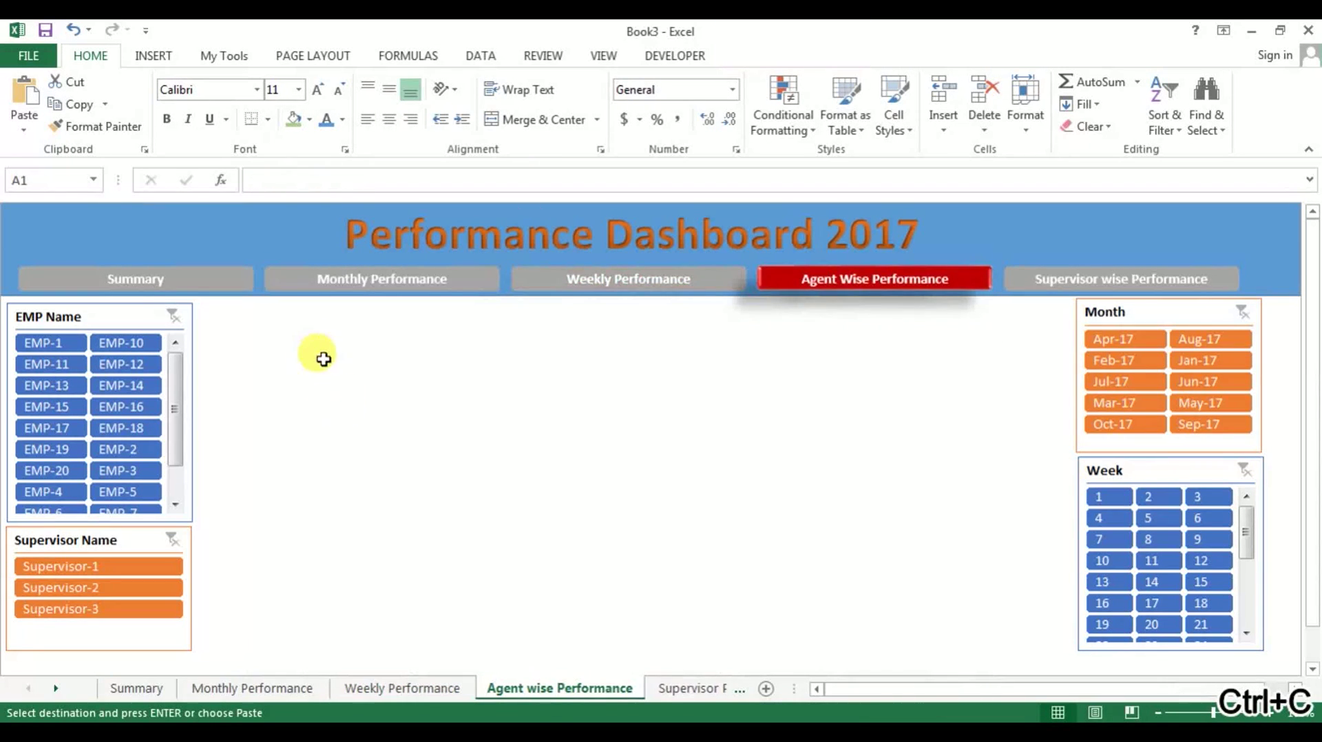
key("ctrl+v")
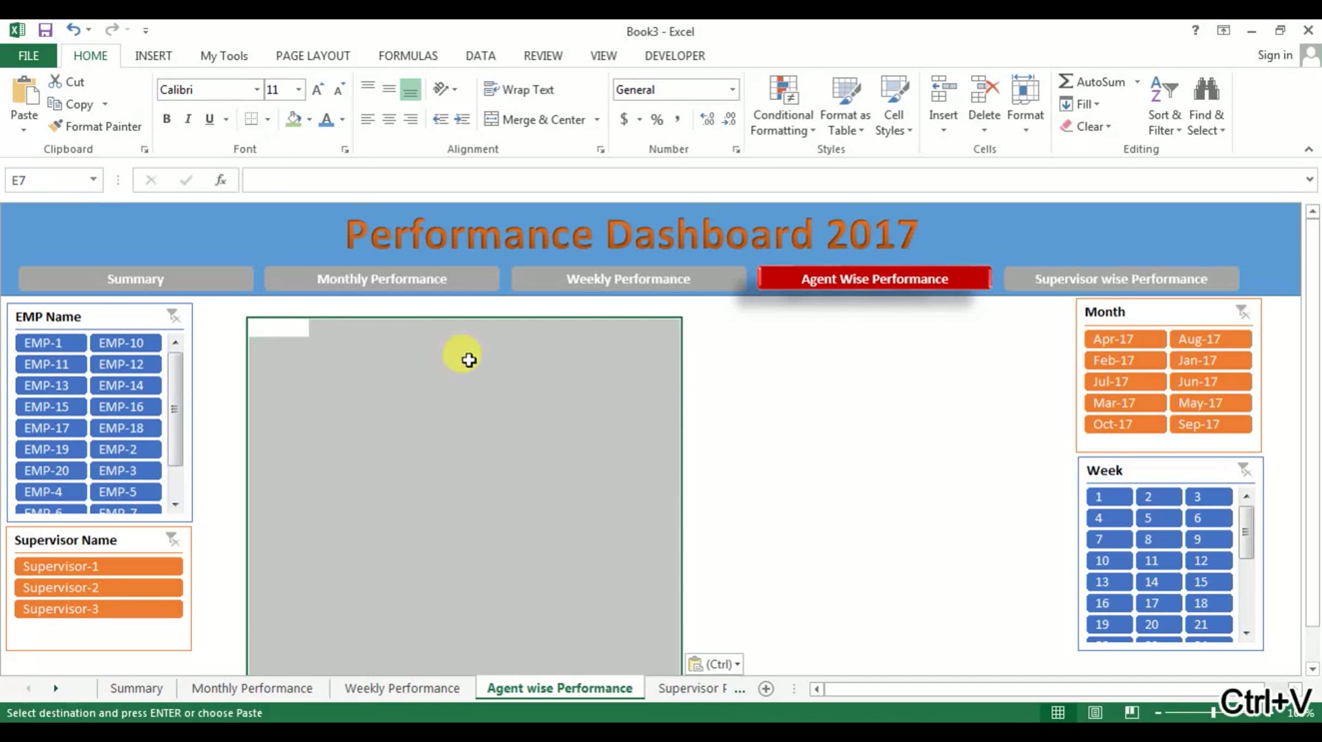
Set all shapes and slicers on the Agent wise Performance sheet to "Don't move or size with cells".
left_click(577, 387)
key("ctrl")
left_click(383, 280)
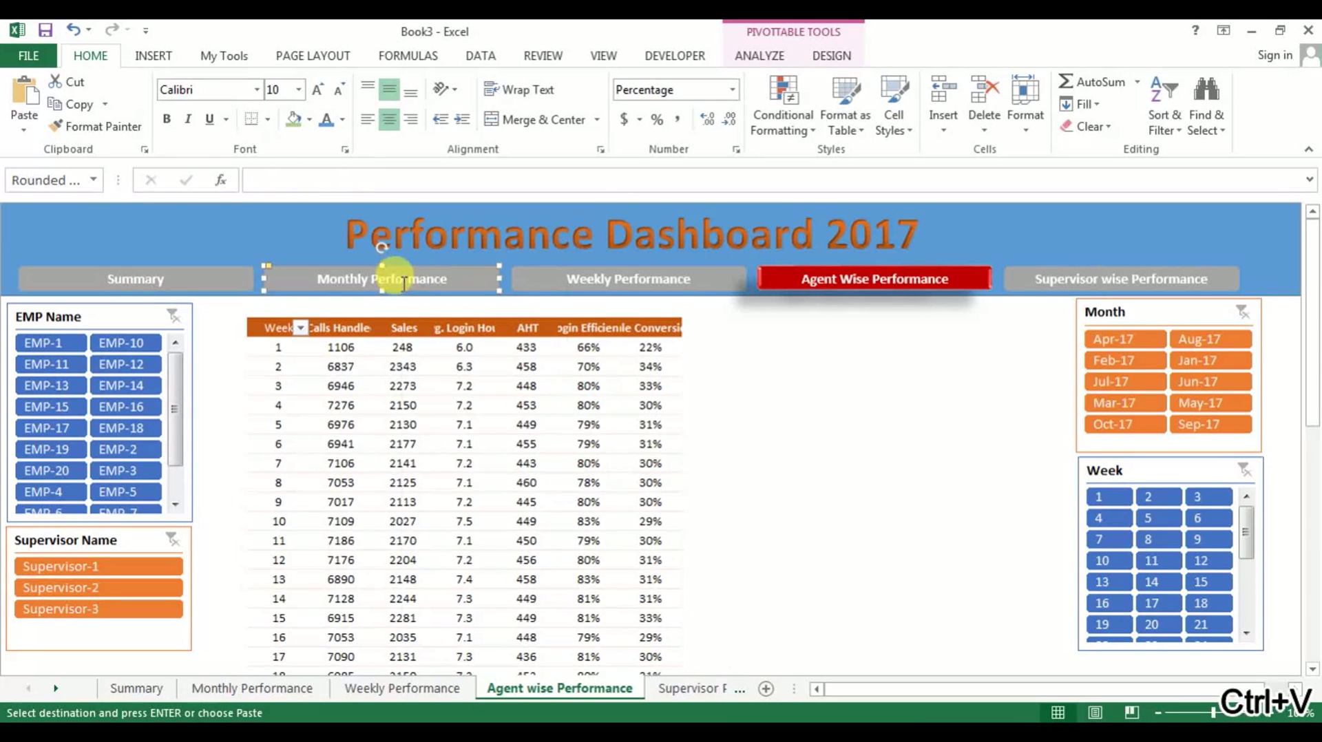
key("ctrl+a")
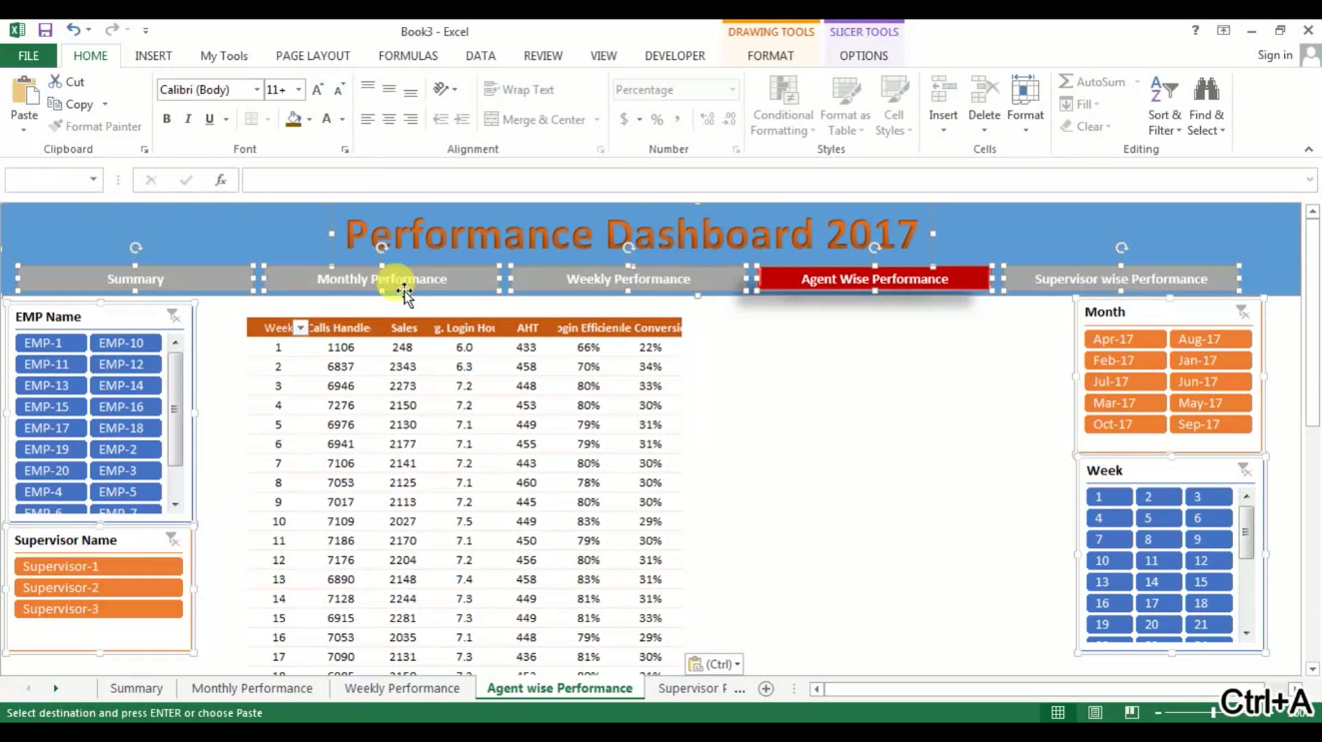
right_click(405, 290)
key("Escape")
key("ctrl+1")
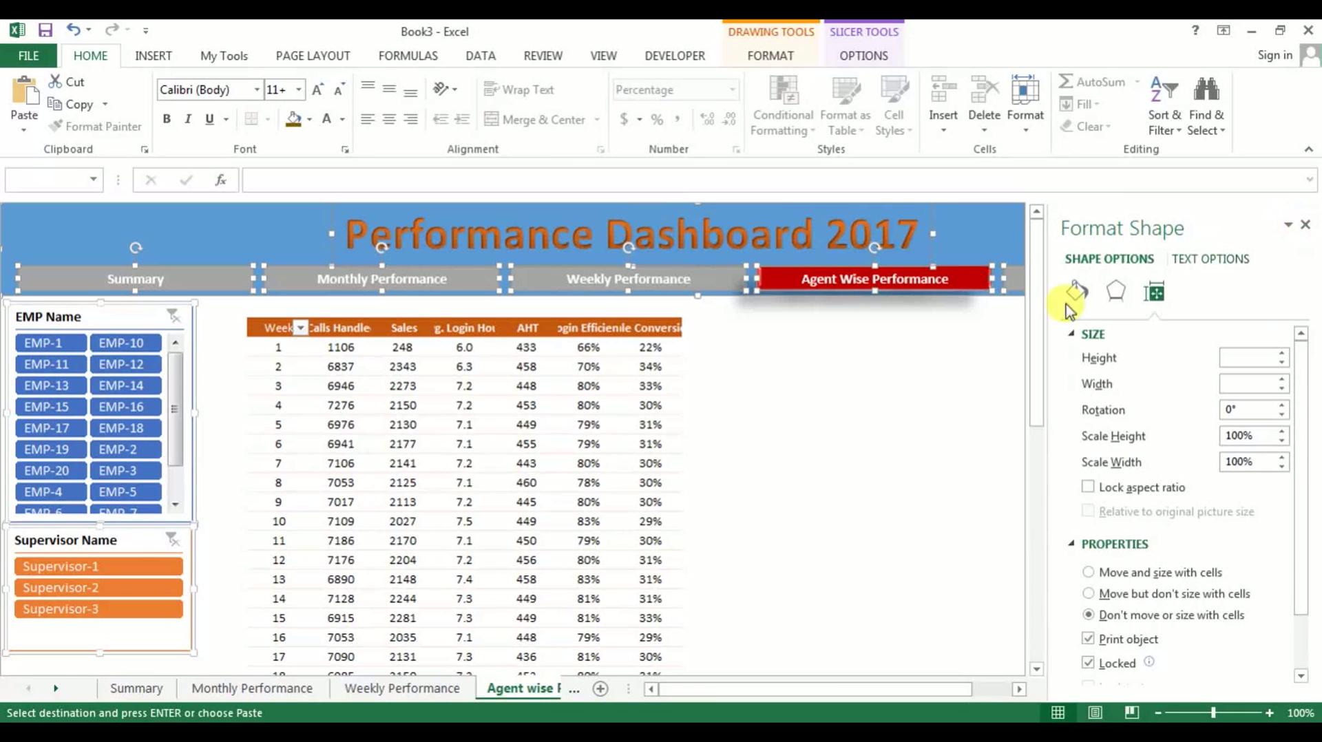
left_click(1307, 225)
Widen all the pivot table's columns on the Agent wise Performance sheet to the same width used on the Weekly Performance sheet.
left_click(593, 395)
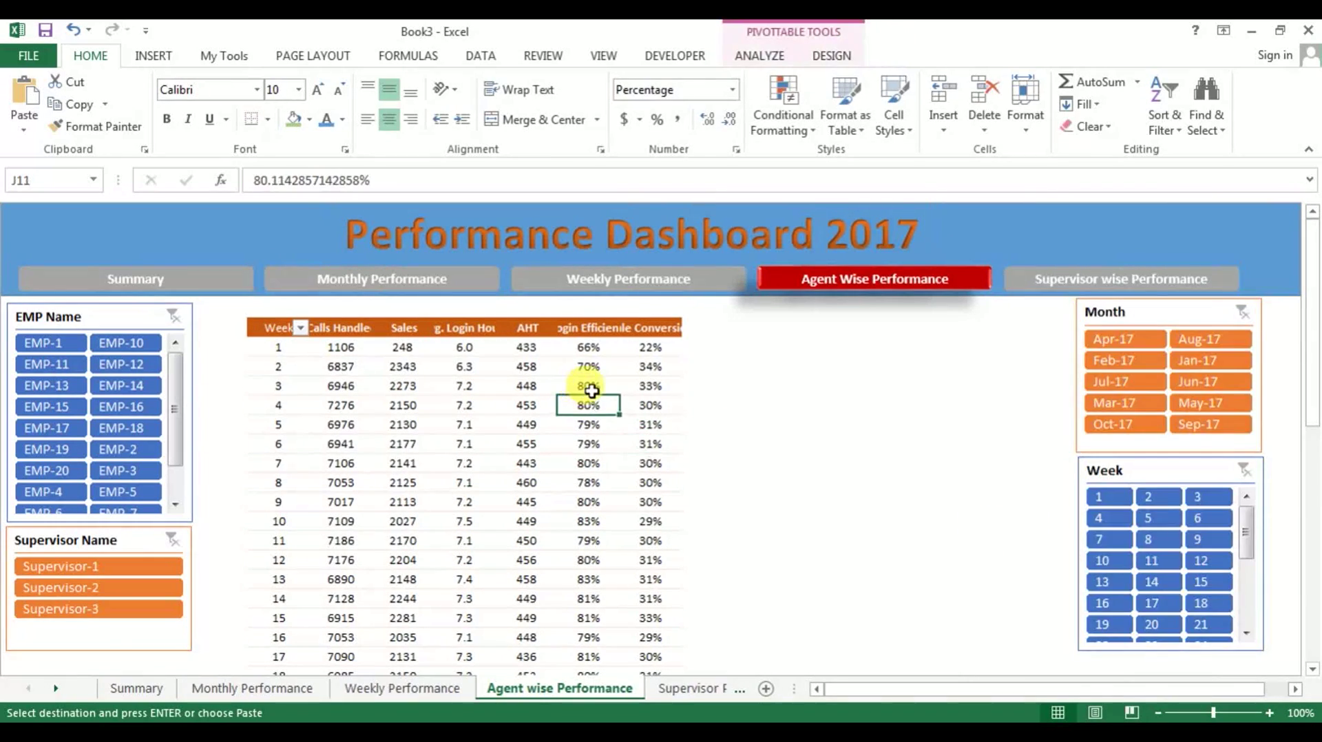
key("ctrl+space")
right_click(596, 391)
left_click(716, 620)
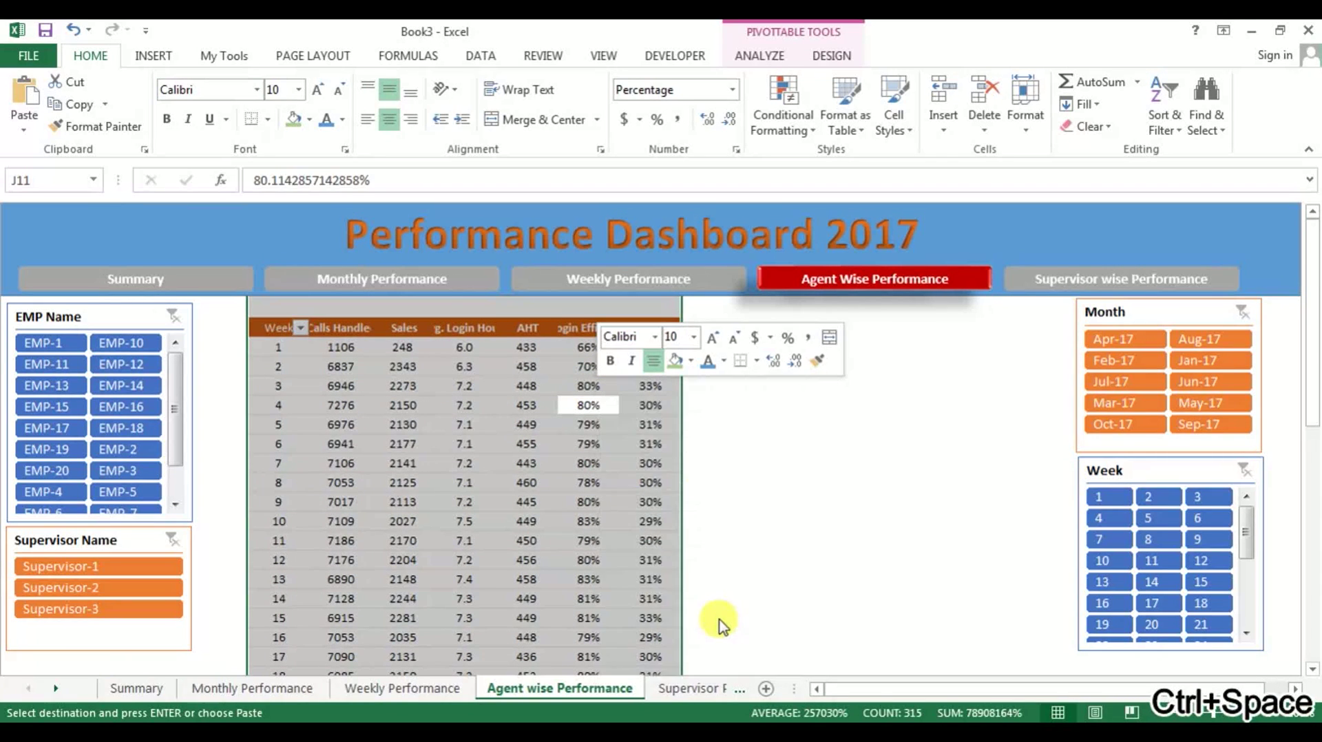
key("Return")
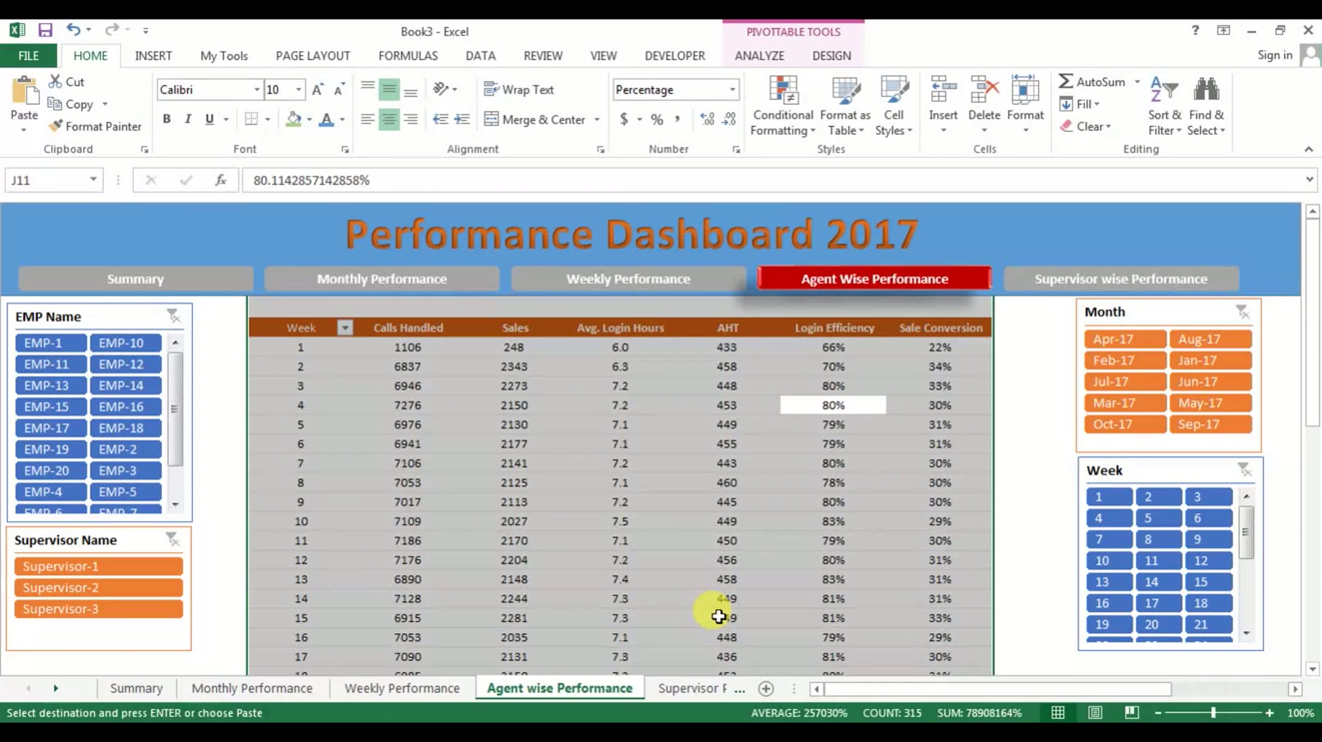
Replace the Week field with EMP Name in the rows of the Agent wise Performance pivot table and close the field list.
right_click(625, 436)
key("Escape")
left_click(531, 421)
right_click(598, 447)
left_click(685, 435)
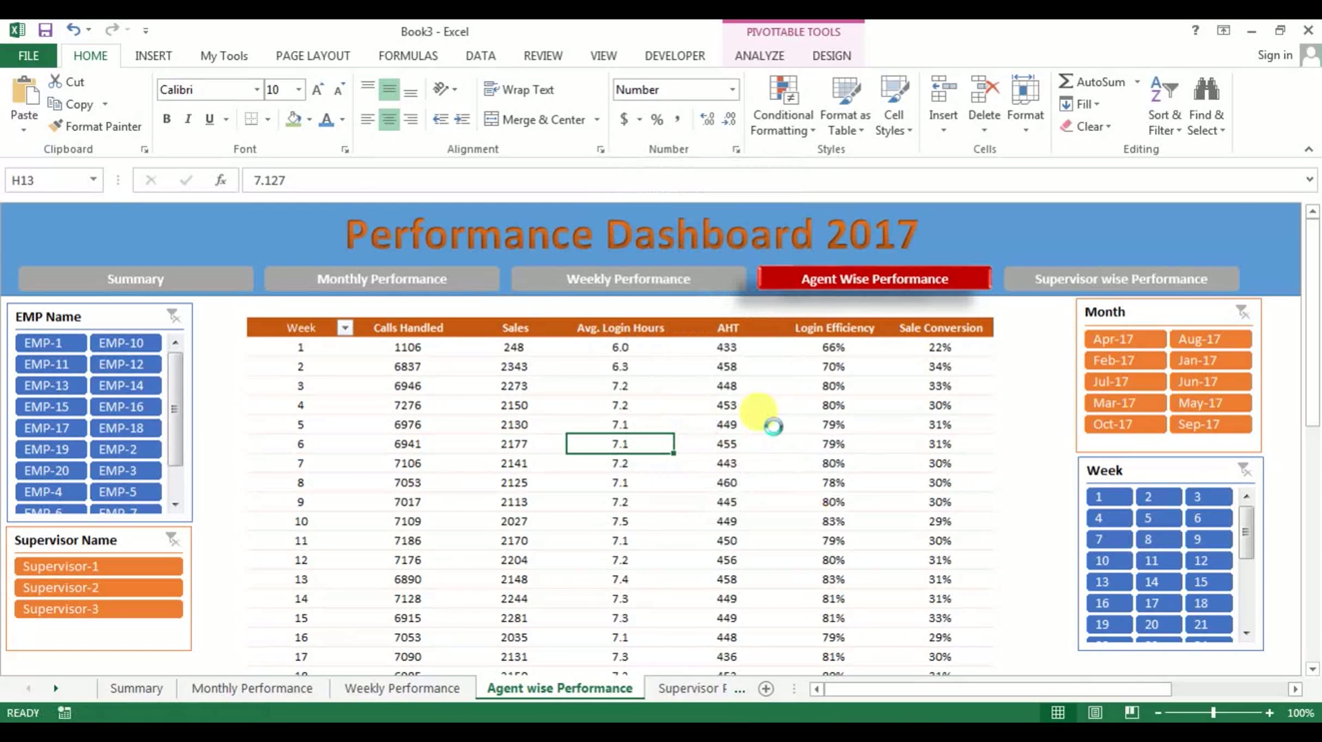
left_click_drag(1137, 349, 1150, 312)
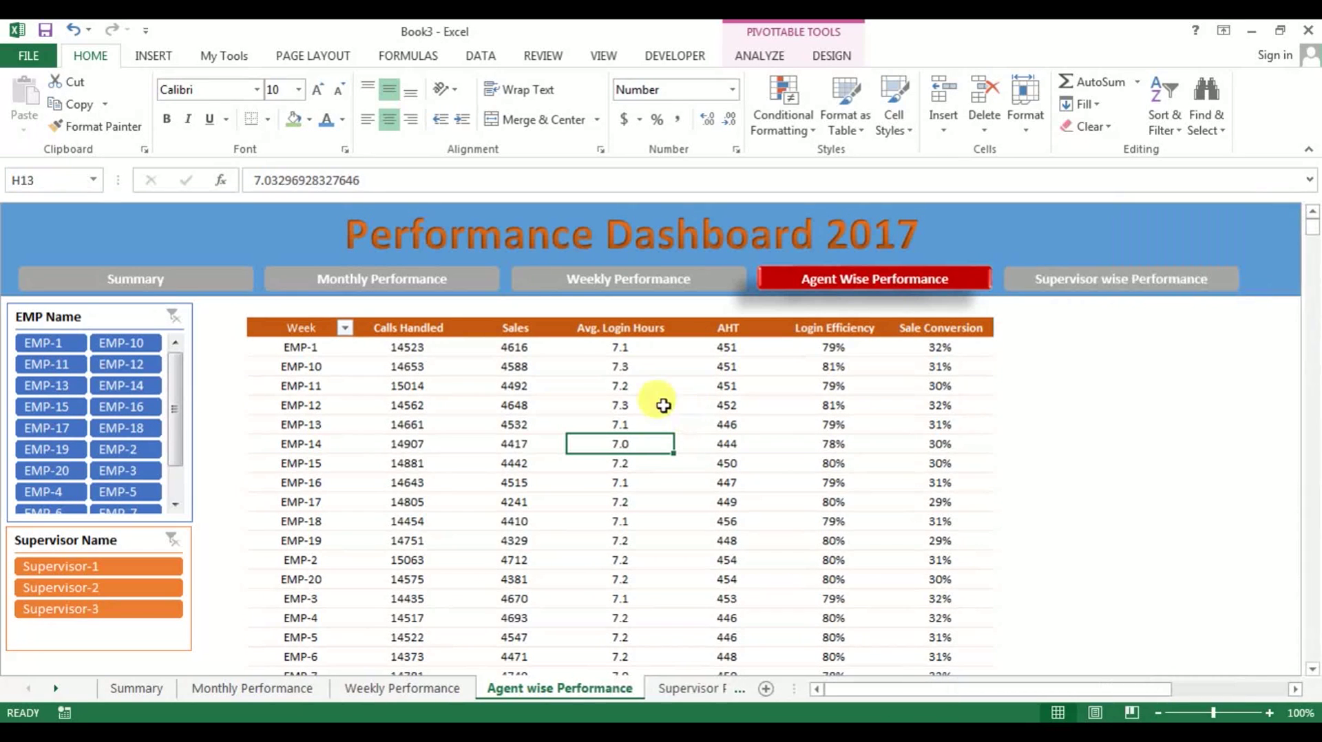
Rename the Agent wise Performance pivot table's row header in cell E7 as Agent.
left_click(324, 336)
type("Ag")
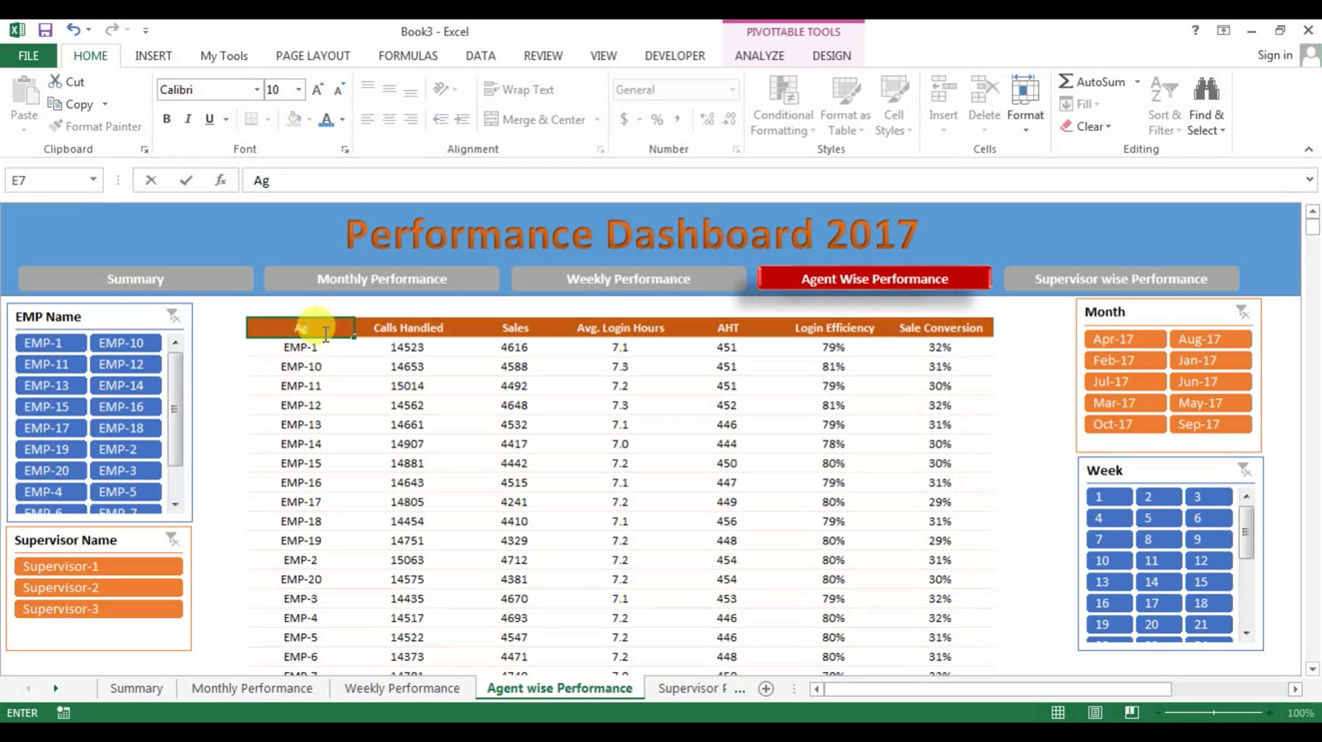
key("Return")
left_click(709, 482)
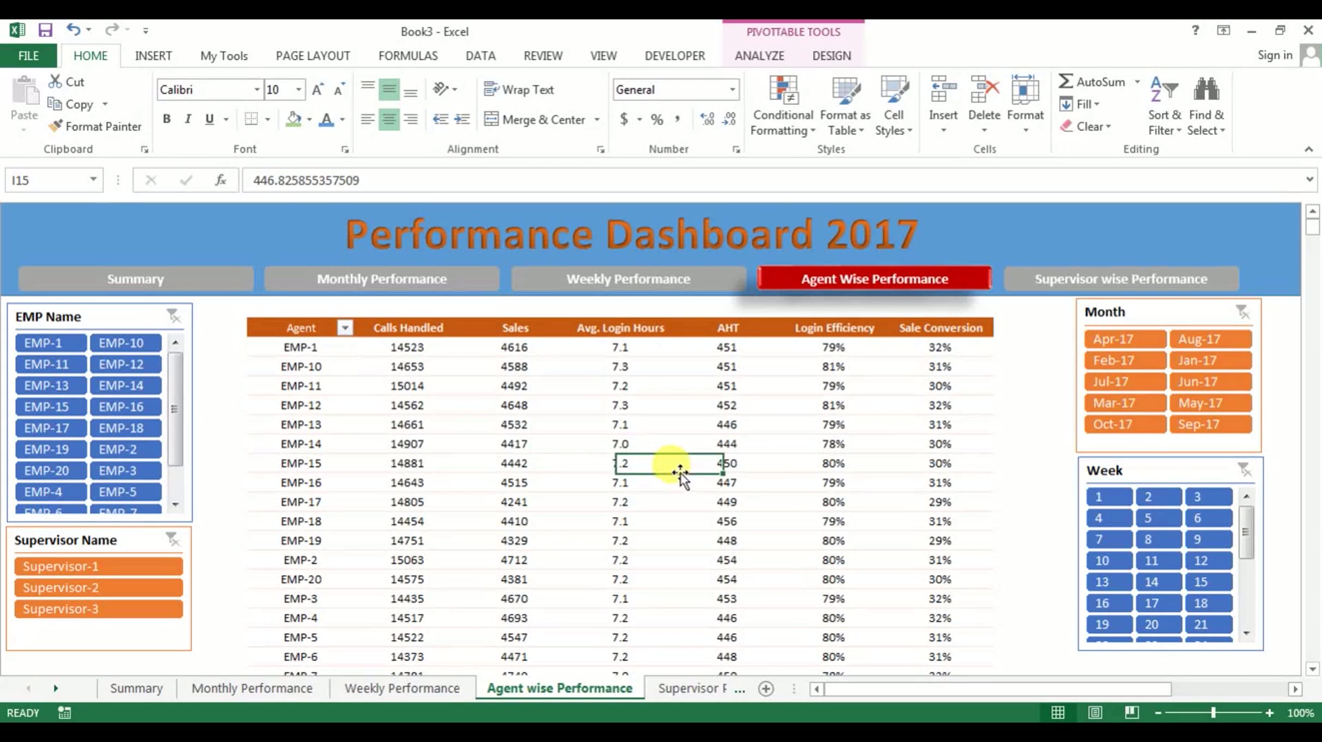
Copy the whole Agent wise Performance pivot table and paste it at cell E7 of the Supervisor Performance sheet.
key("ctrl+a")
key("ctrl+c")
left_click(689, 688)
left_click(283, 330)
key("ctrl+v")
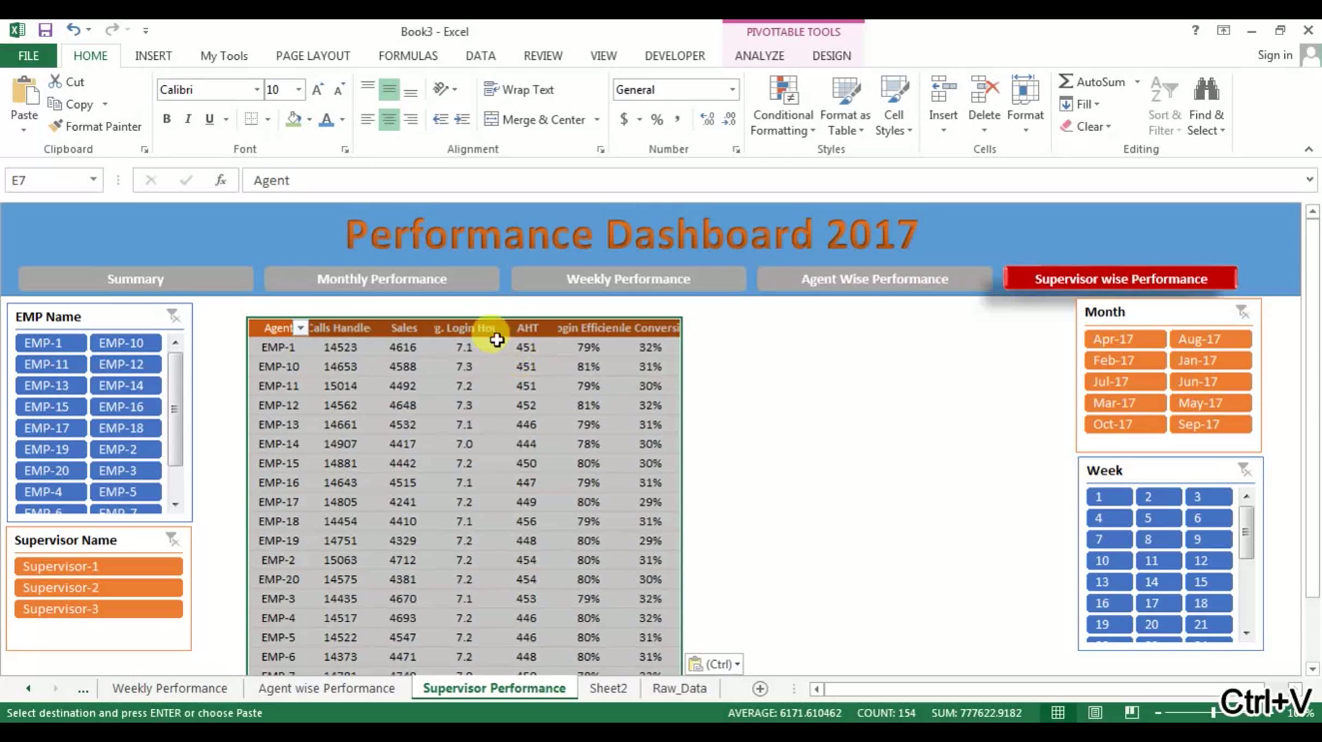
Set all shapes and slicers on the Supervisor Performance sheet to "Don't move or size with cells".
right_click(451, 275)
key("Escape")
key("ctrl+a")
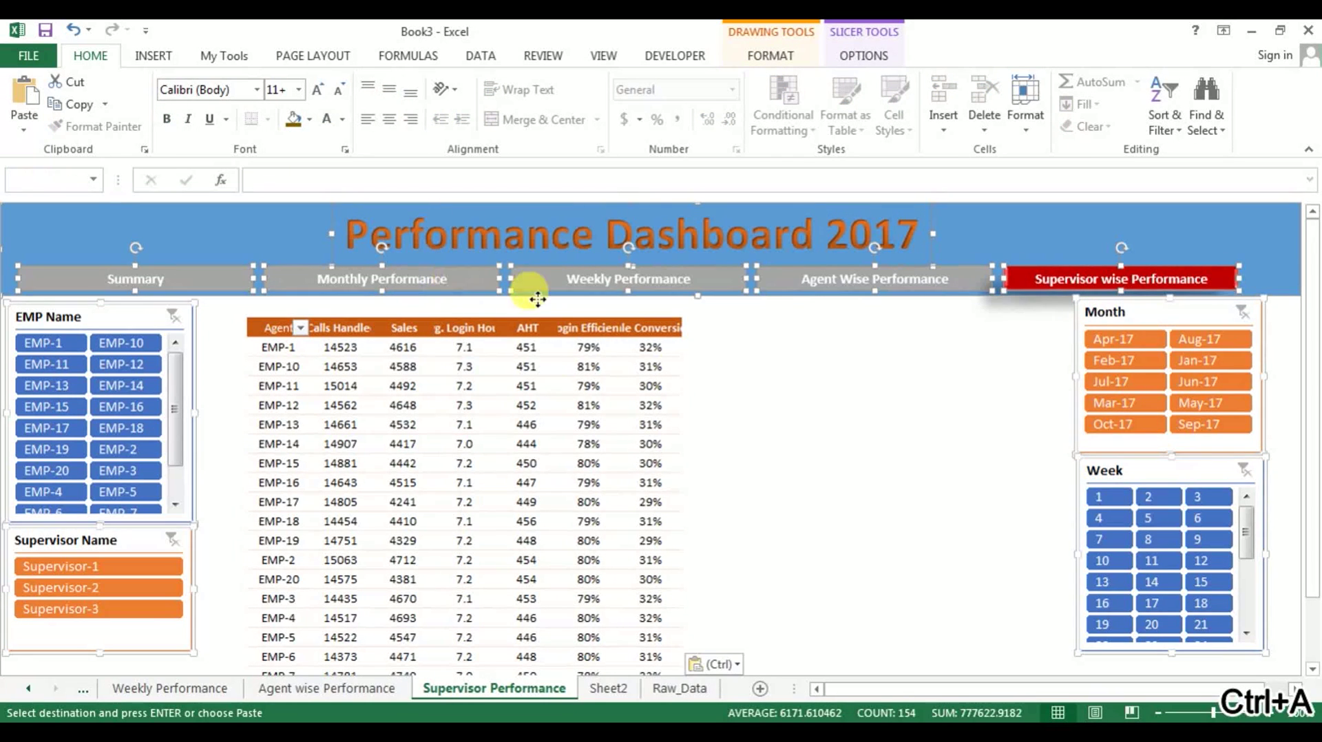
right_click(460, 287)
left_click(537, 519)
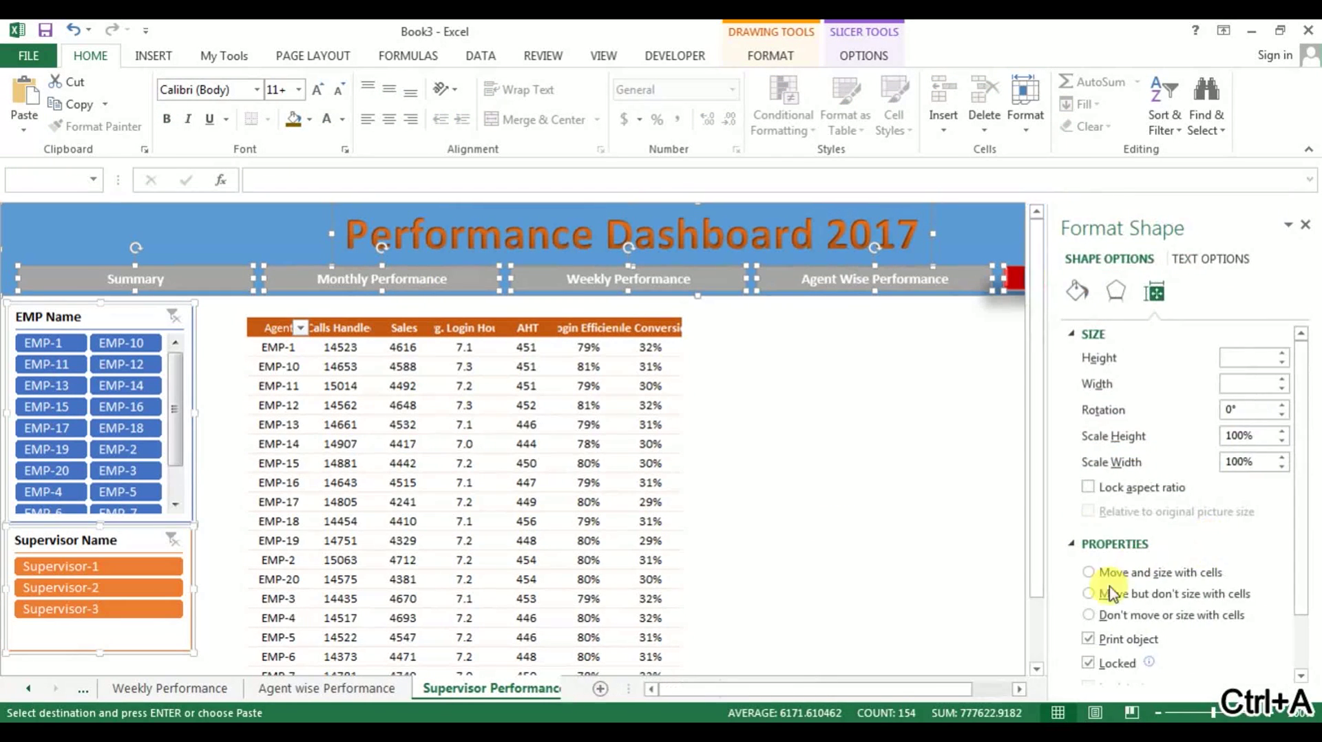
left_click(1306, 226)
Set the width of all the pivot table's columns on the Supervisor Performance sheet to 15.
left_click(640, 422)
left_click(605, 383)
key("ctrl+space")
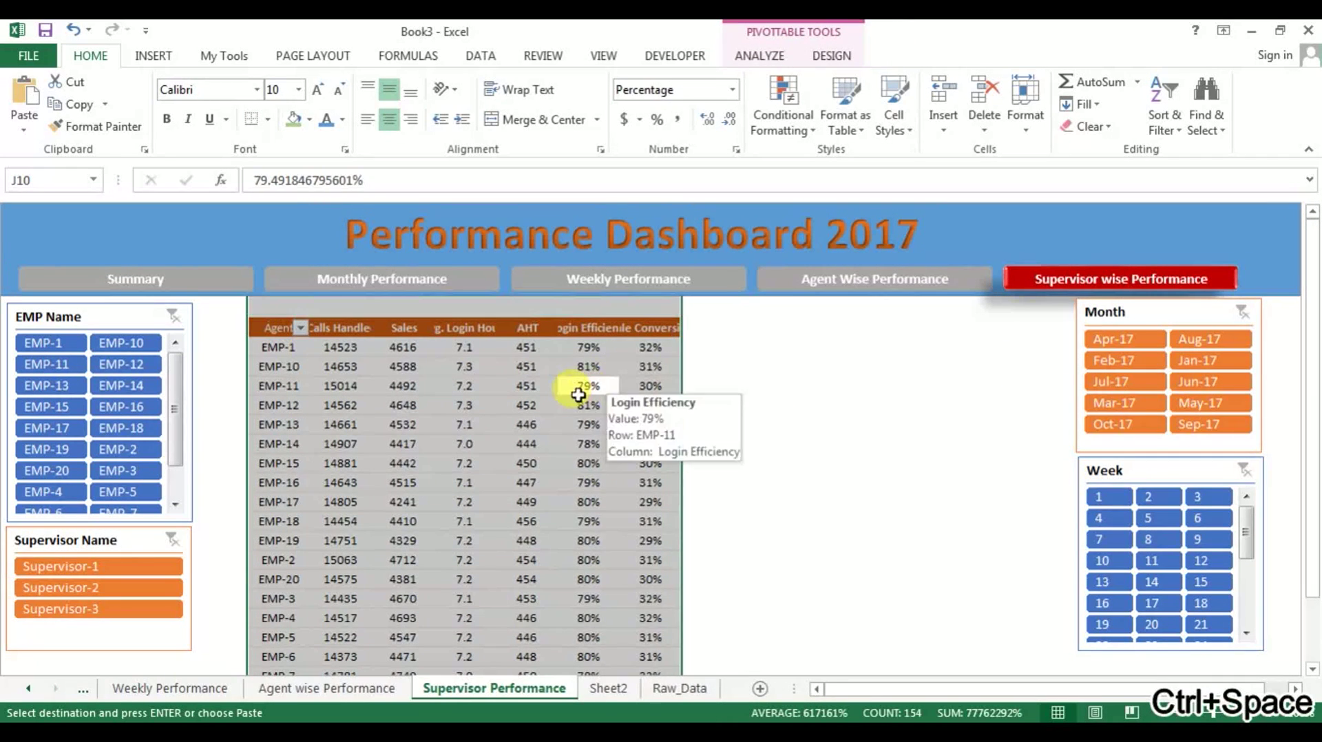
right_click(578, 394)
left_click(657, 627)
type("15")
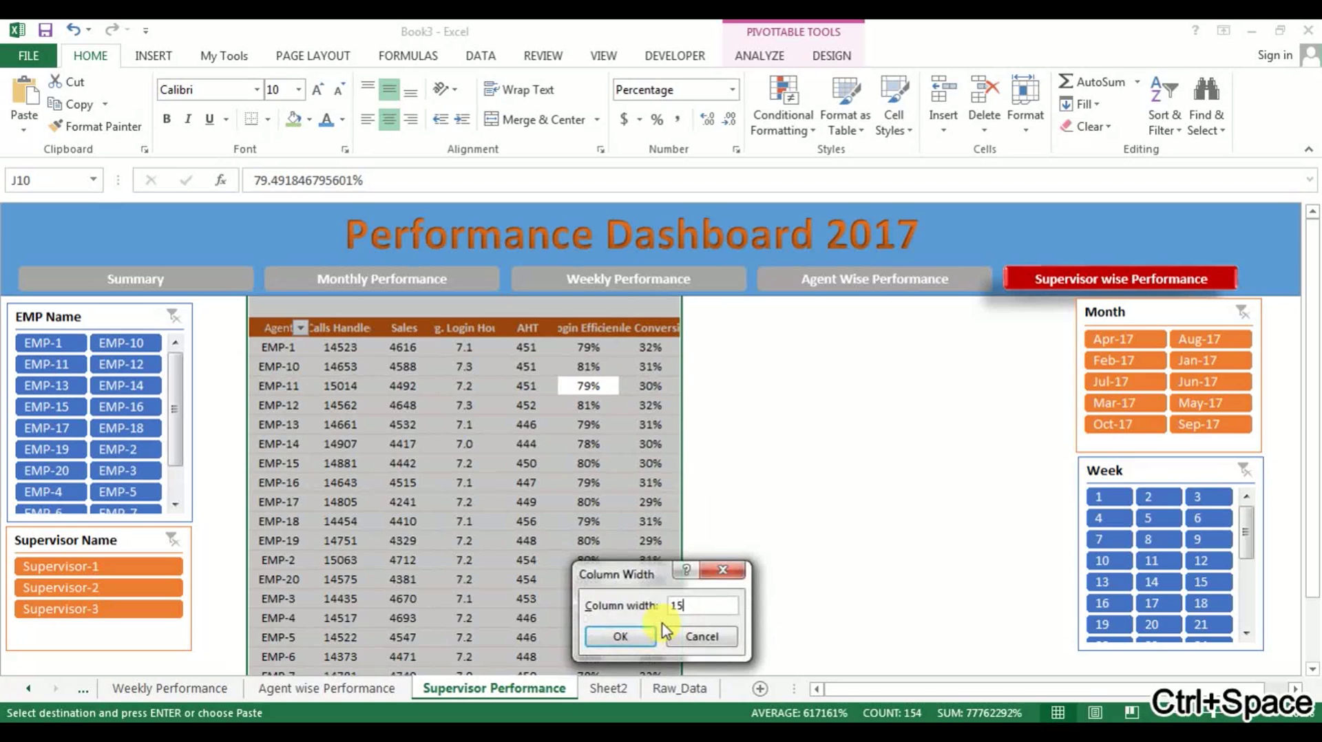
left_click(653, 635)
Replace the EMP Name field with Supervisor Name in the rows of the Supervisor Performance pivot table and close the field list.
left_click(468, 368)
right_click(469, 369)
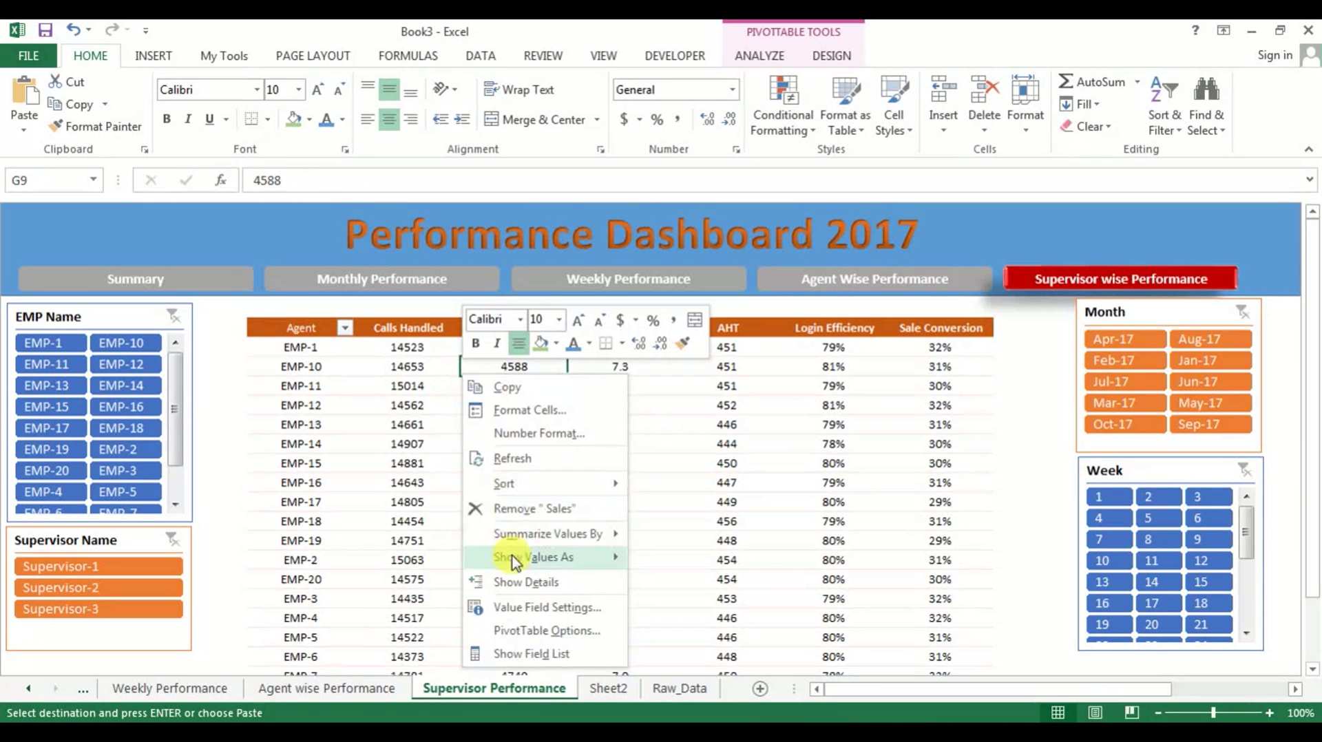
left_click(529, 654)
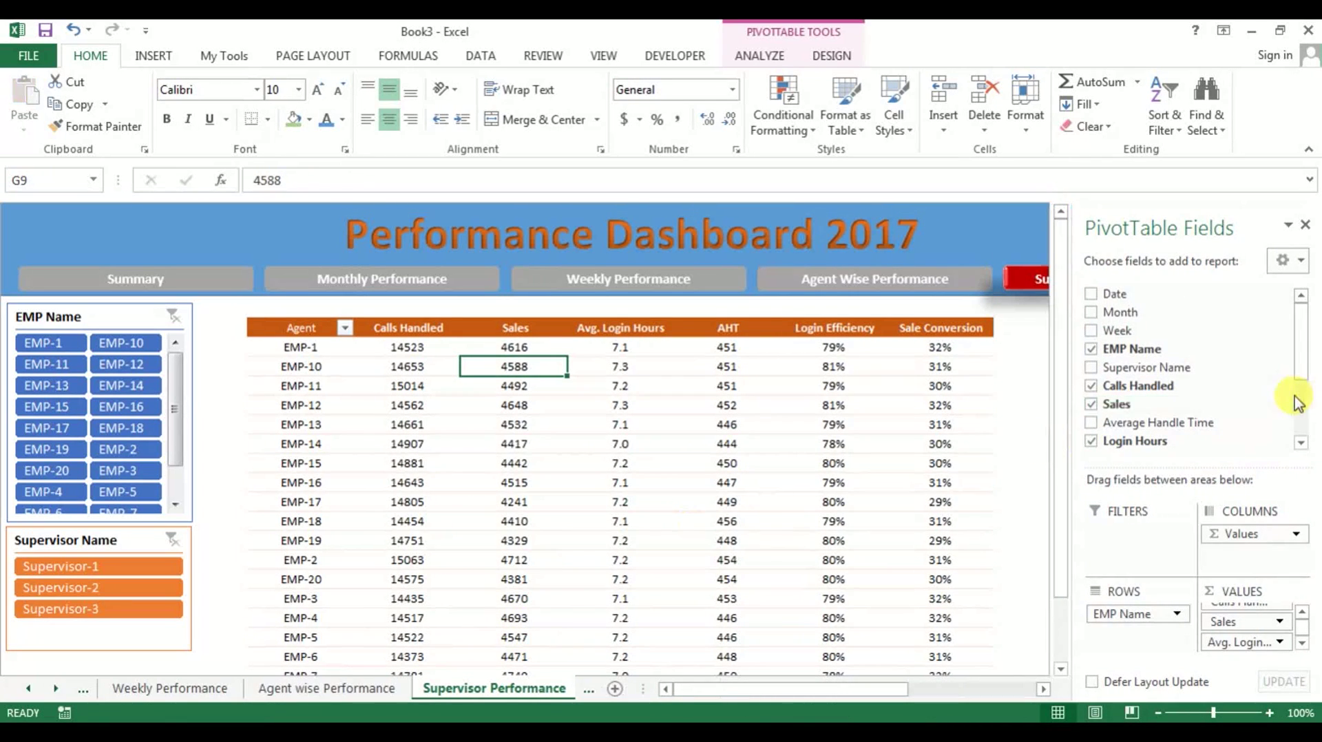
left_click_drag(1163, 367, 1139, 337)
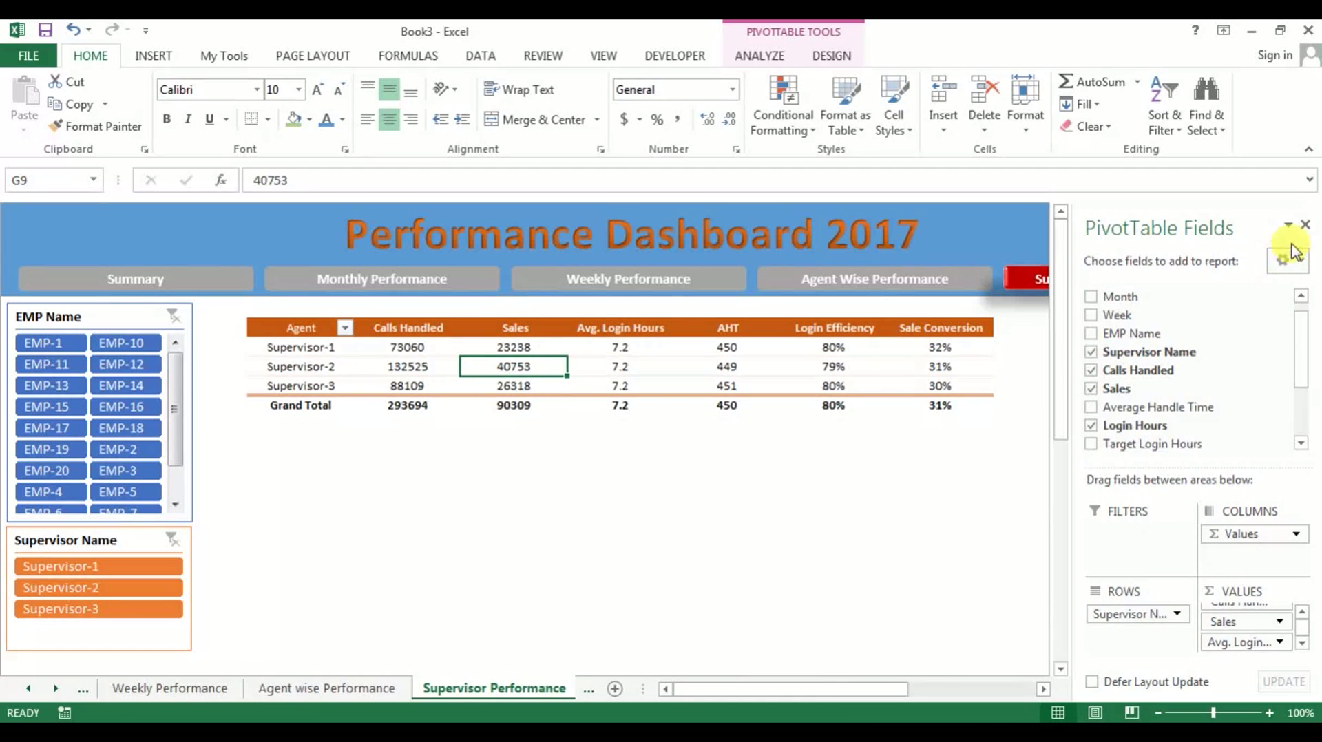
left_click(1305, 227)
Rename the Supervisor Performance pivot table's row header in cell E7 as Supervisor.
left_click(322, 325)
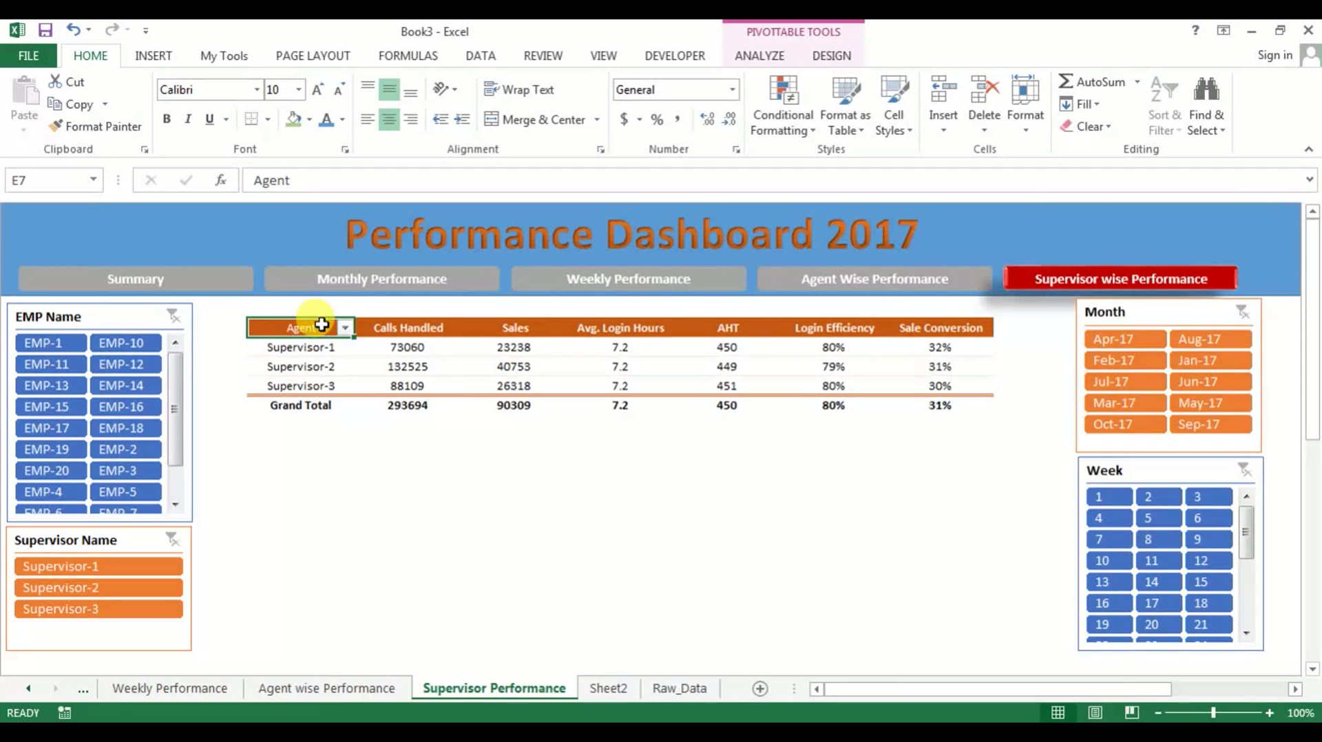
type("Supervisor")
key("Return")
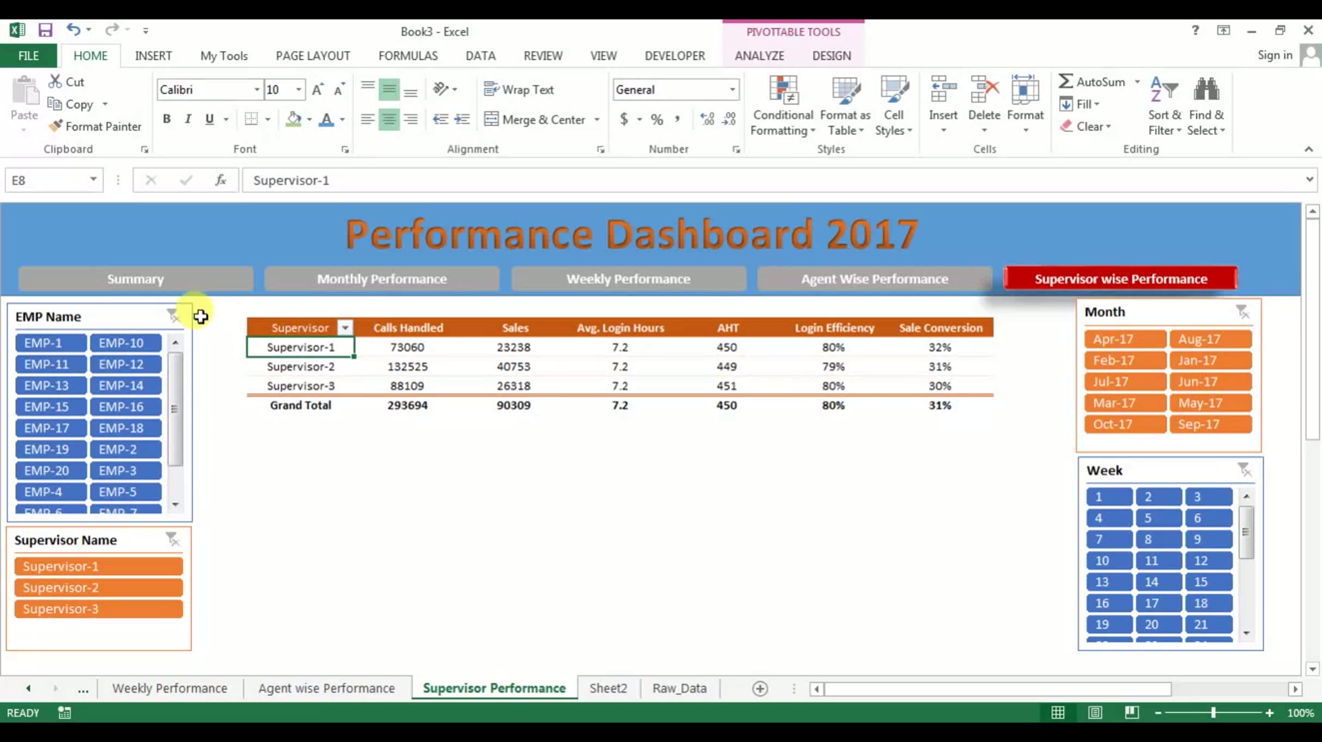
Test the navigation shapes by visiting the Summary, Monthly, Weekly, Agent Wise and Supervisor wise Performance sheets, ending on Summary.
left_click(200, 287)
left_click(351, 281)
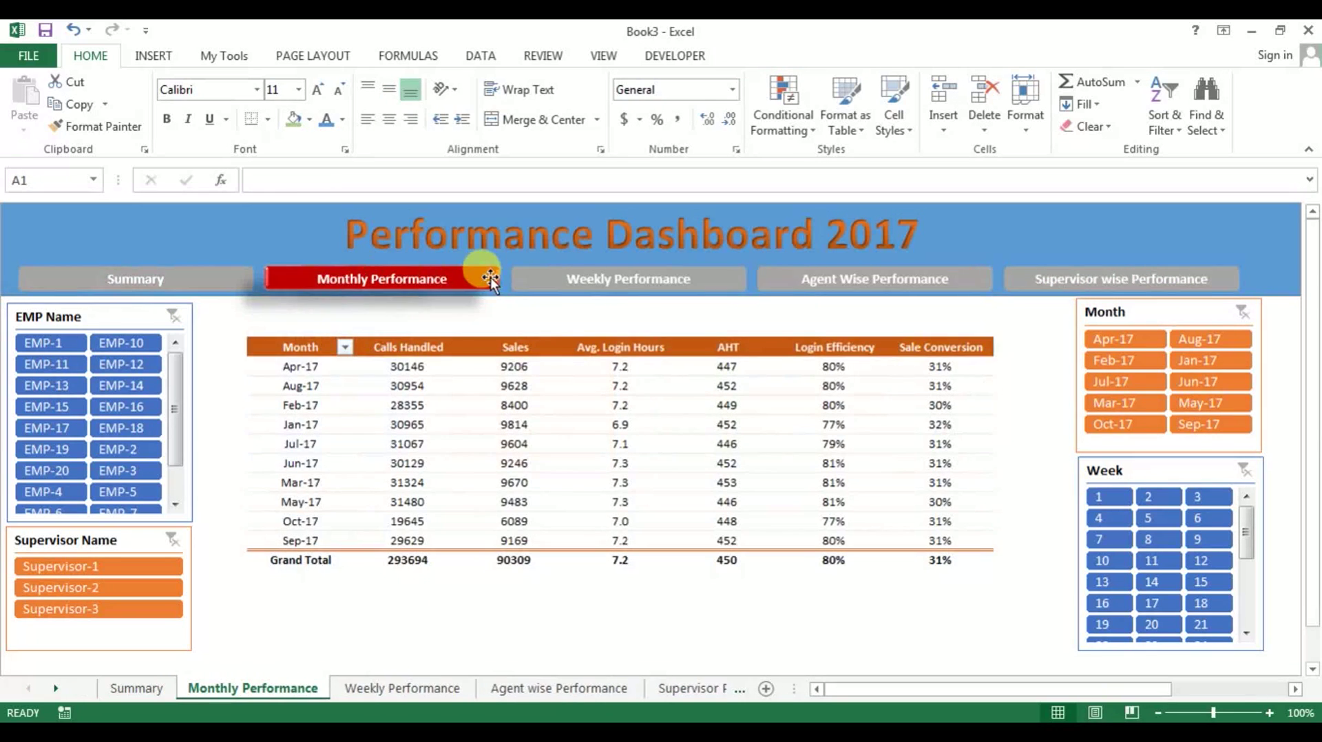
left_click(661, 278)
left_click(868, 278)
left_click(1067, 285)
left_click(132, 276)
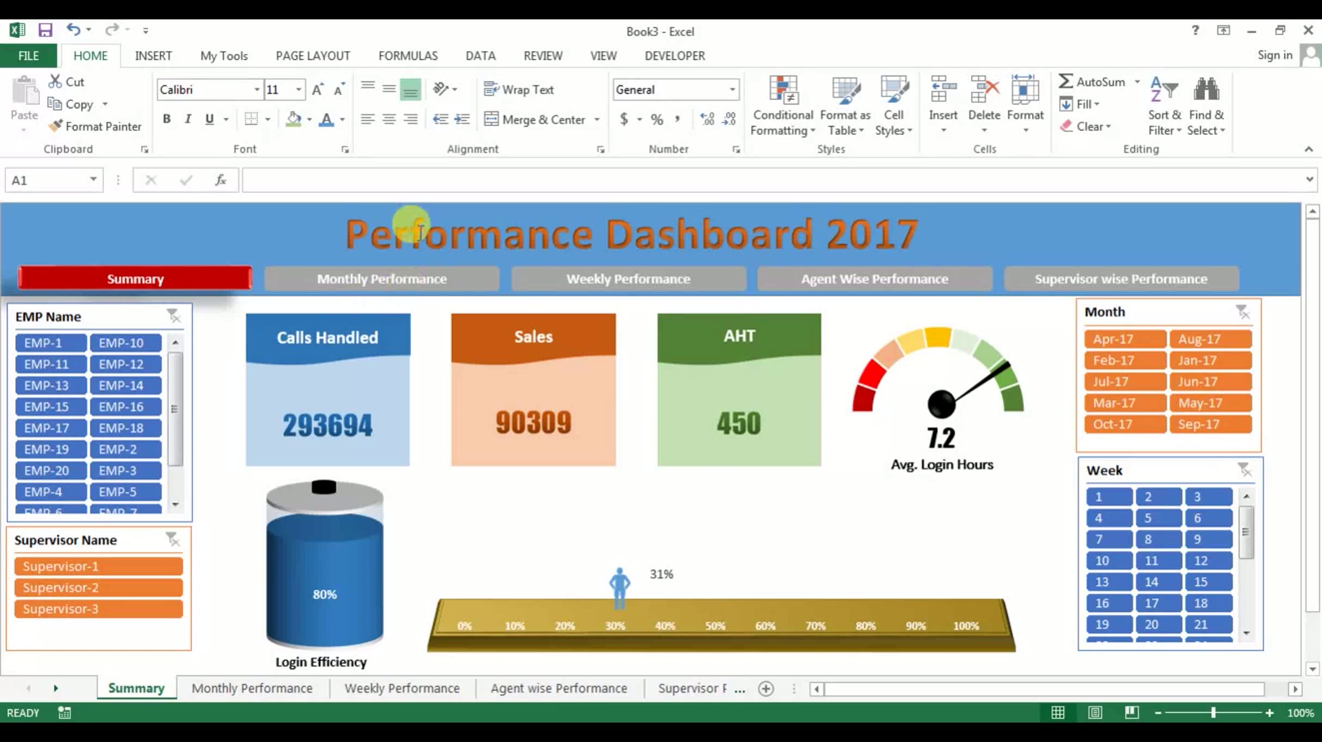
left_click(436, 282)
left_click(160, 301)
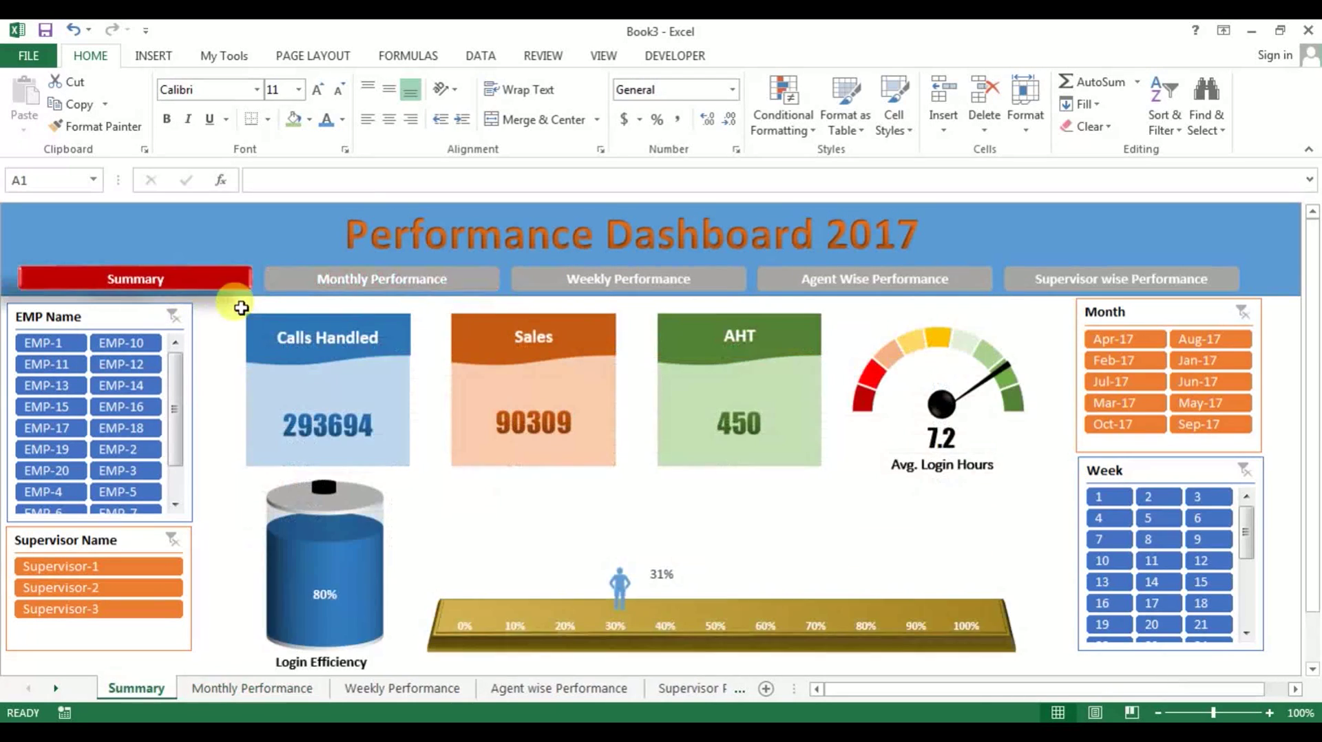